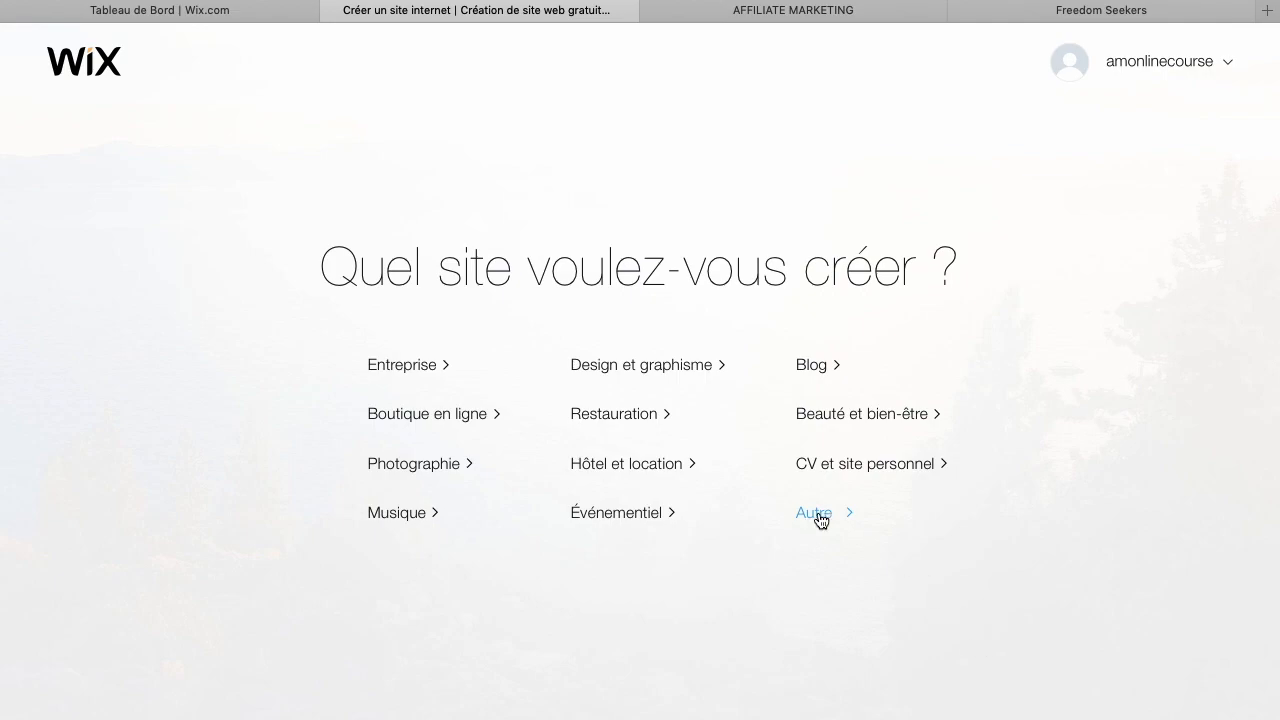
Choose the Autre site type and opt to build the site yourself with the editor by choosing a template
{"action": "left_click", "coordinate": [820, 516]}
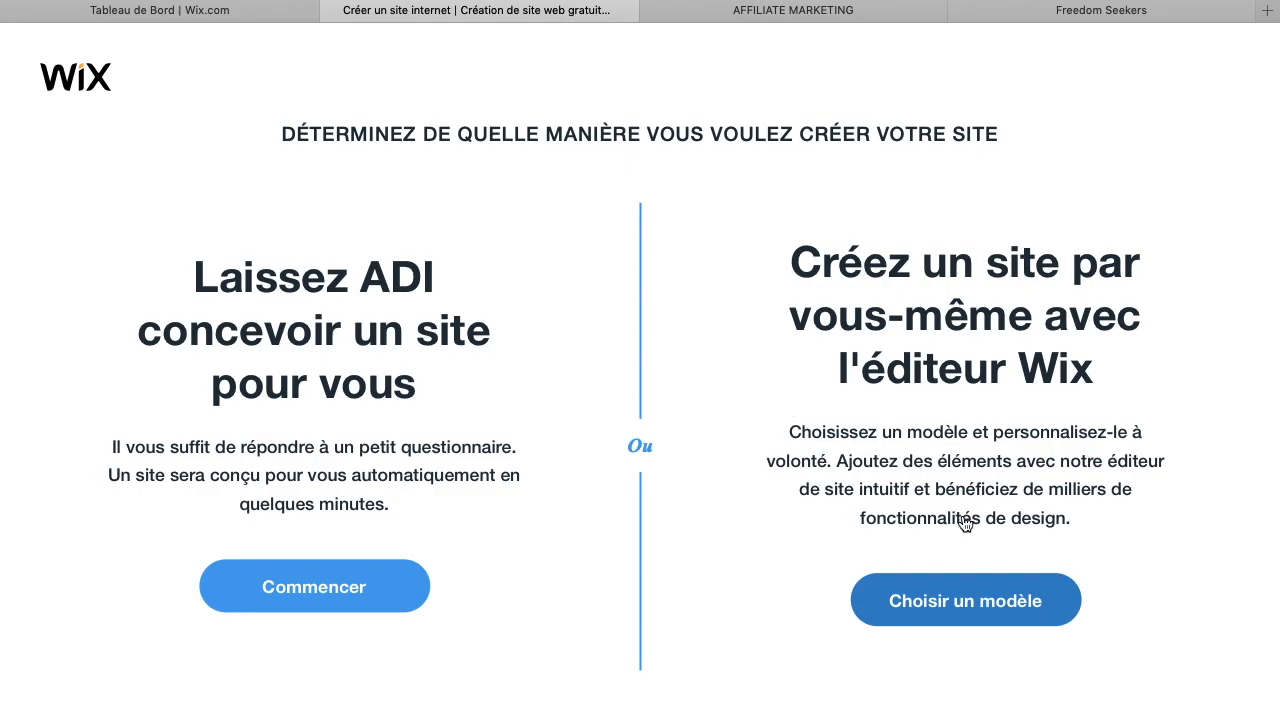
{"action": "left_click", "coordinate": [944, 610]}
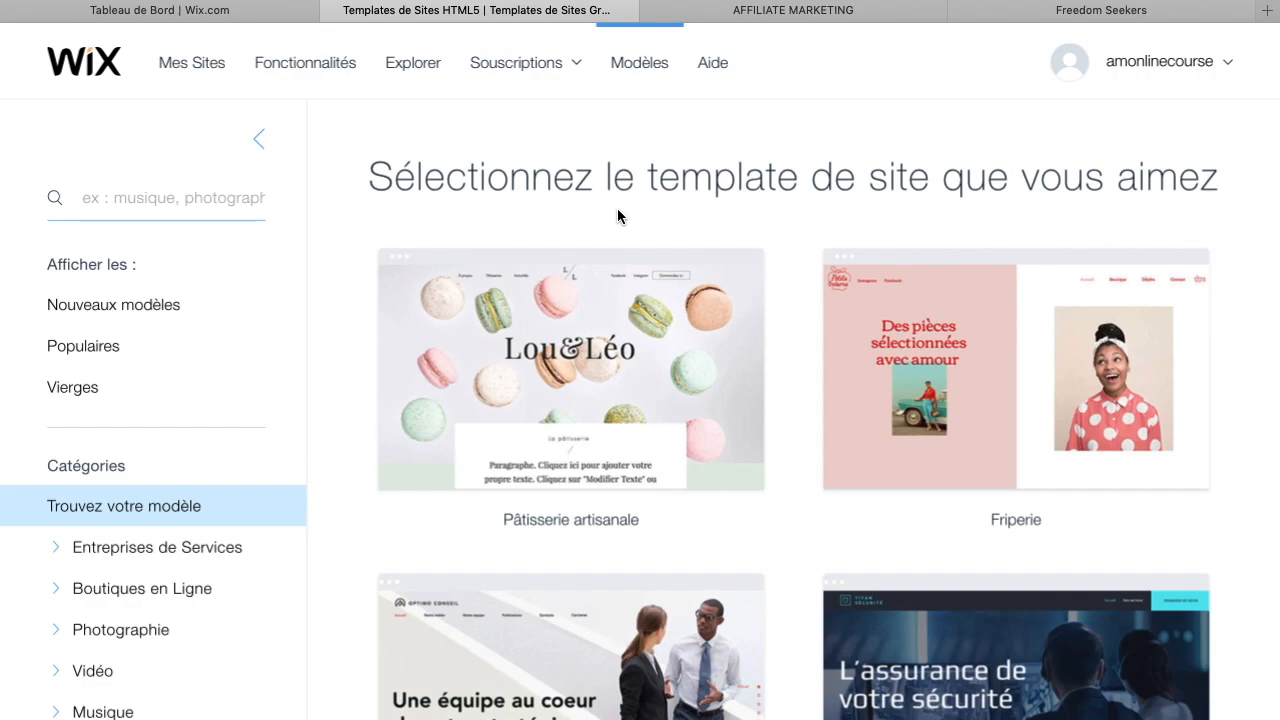
Filter templates to blank ones and open the Template Vierge for editing
{"action": "left_click", "coordinate": [66, 399]}
{"action": "mouse_move", "coordinate": [574, 395]}
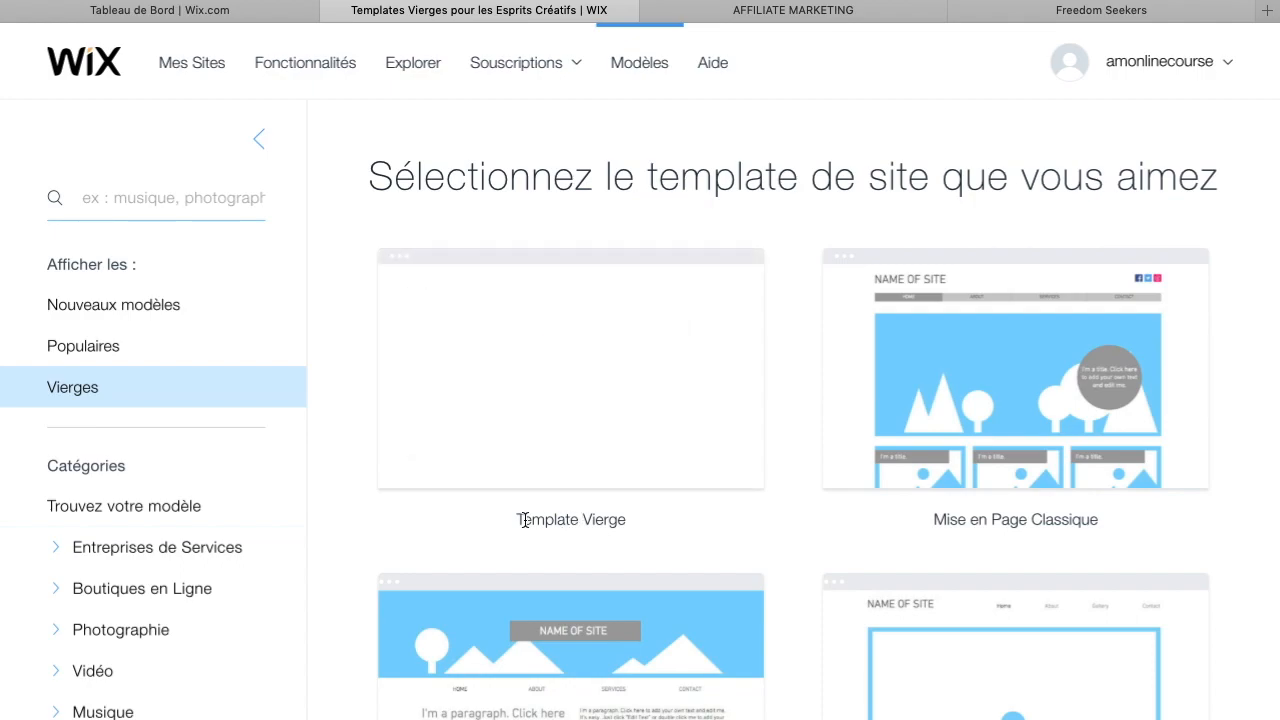
{"action": "mouse_move", "coordinate": [590, 307]}
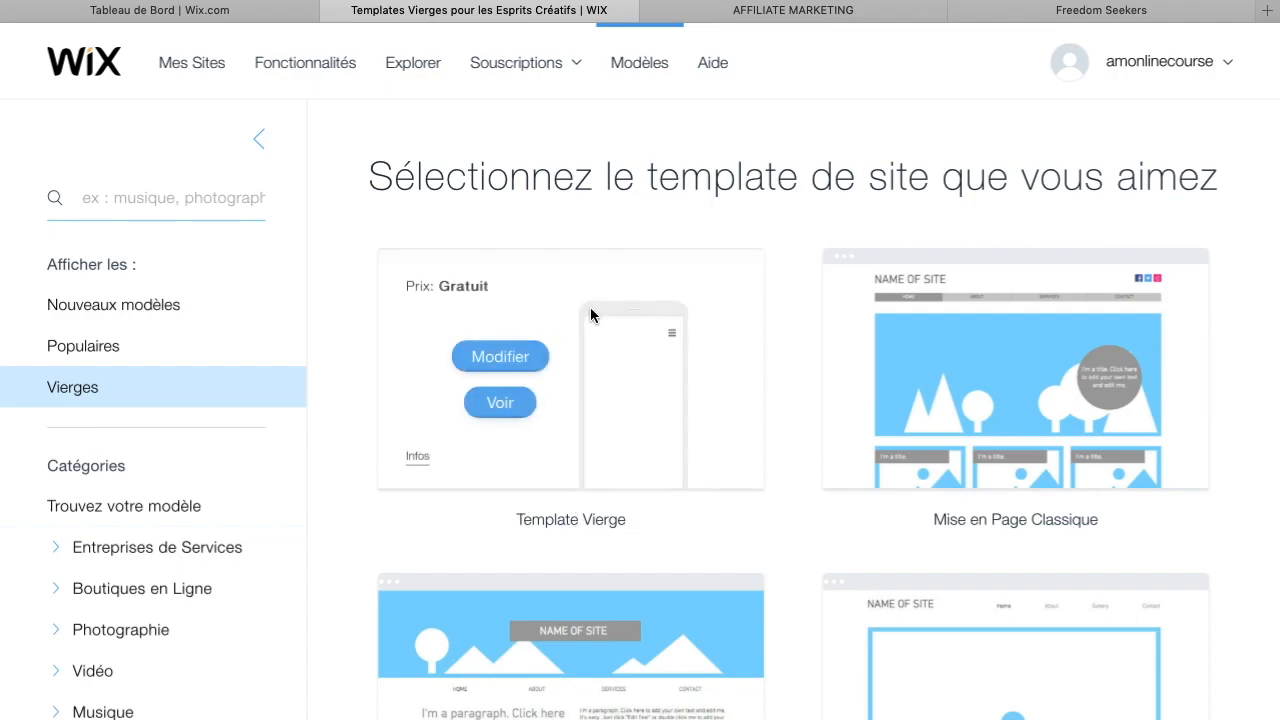
{"action": "left_click", "coordinate": [505, 360]}
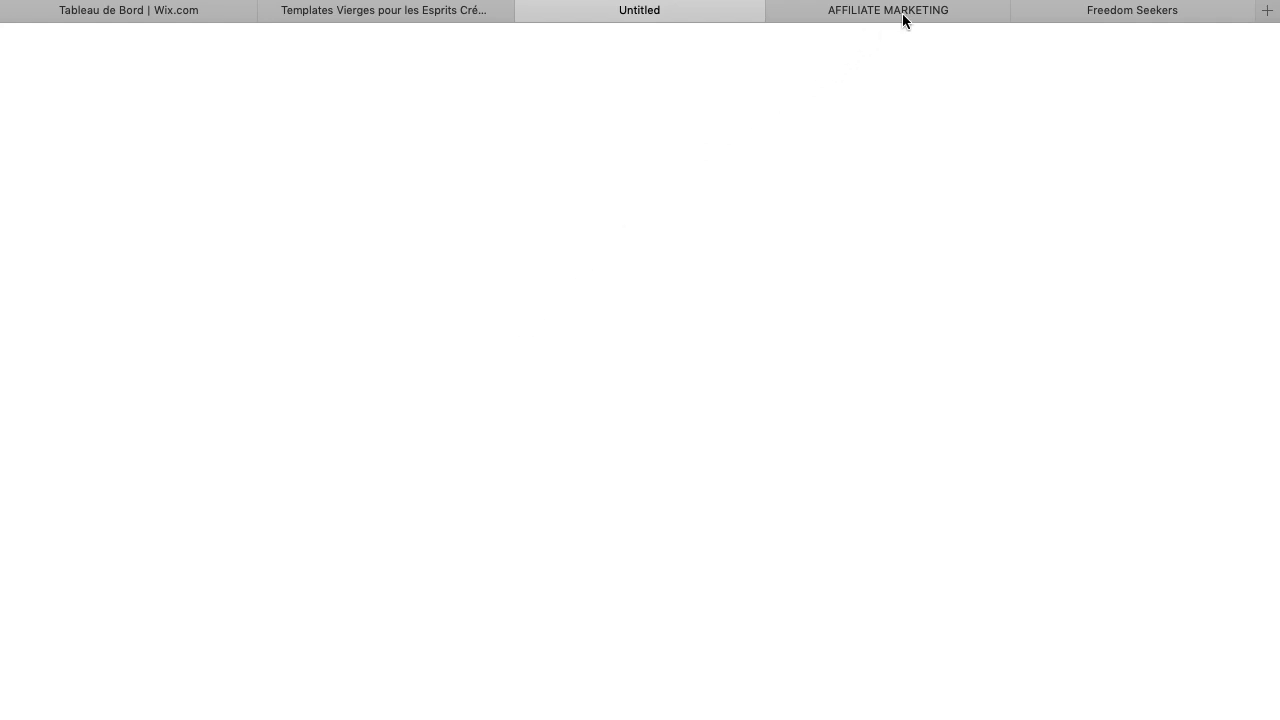
Browse through the AFFILIATE MARKETING example site from top to bottom
{"action": "left_click", "coordinate": [955, 10]}
{"action": "scroll", "coordinate": [489, 574], "scroll_direction": "down", "scroll_amount": 5}
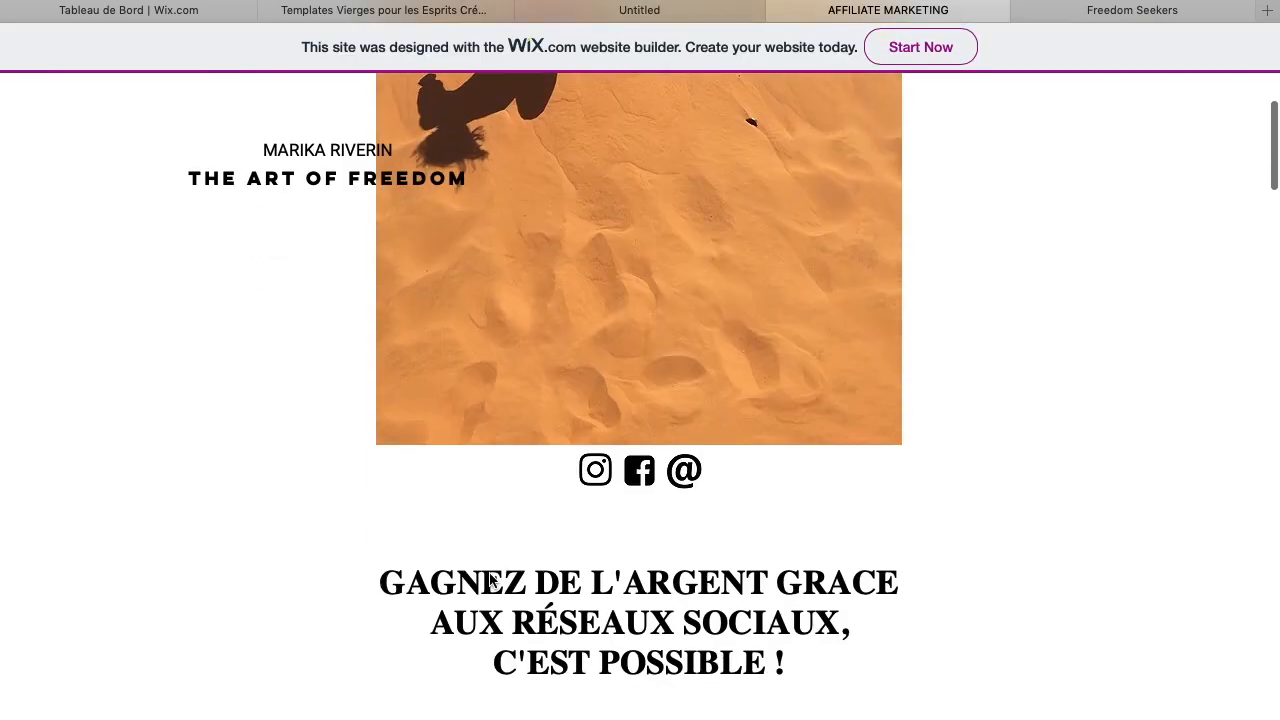
{"action": "scroll", "coordinate": [490, 580], "scroll_direction": "up", "scroll_amount": 5}
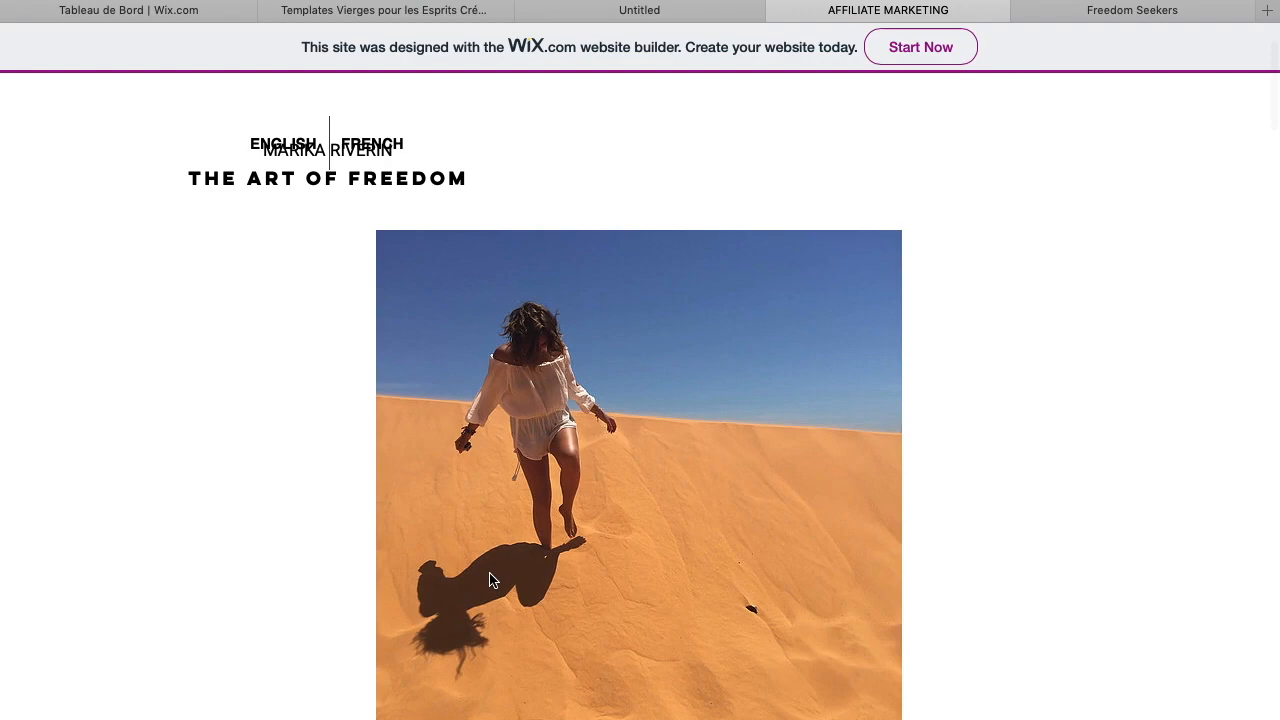
{"action": "scroll", "coordinate": [490, 580], "scroll_direction": "up", "scroll_amount": 2}
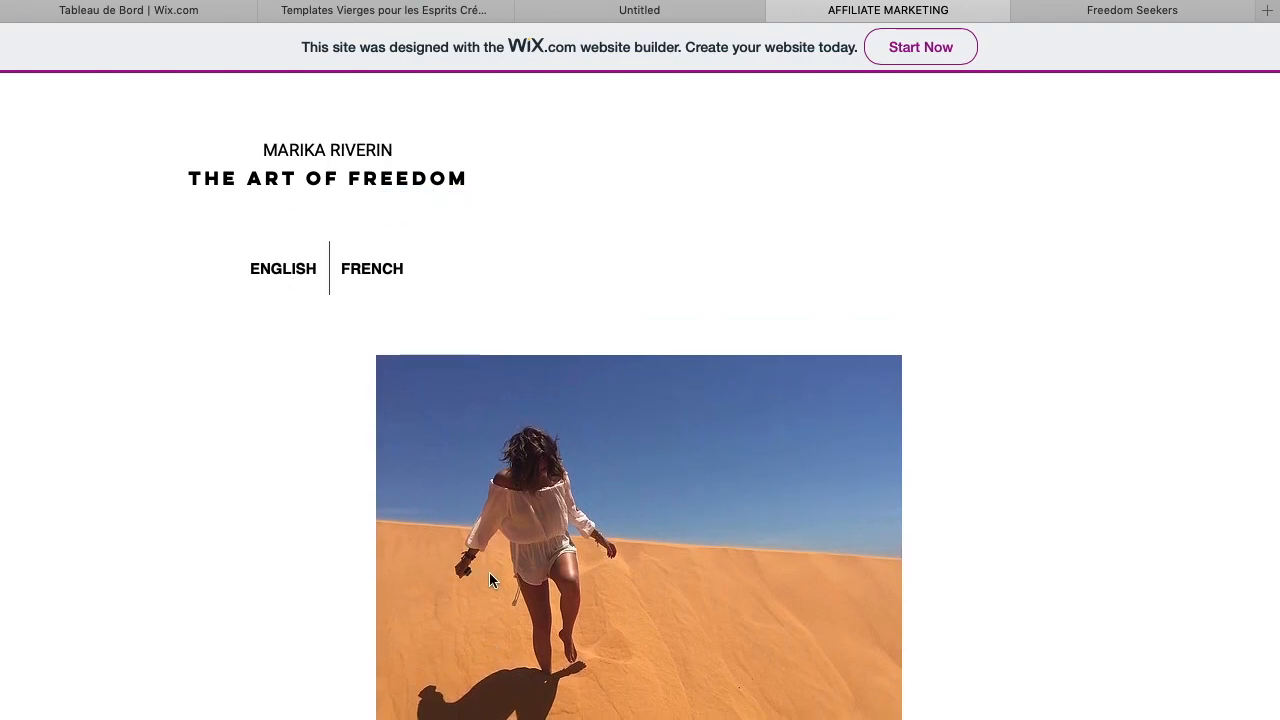
{"action": "scroll", "coordinate": [489, 573], "scroll_direction": "down", "scroll_amount": 8}
{"action": "scroll", "coordinate": [489, 580], "scroll_direction": "down", "scroll_amount": 10}
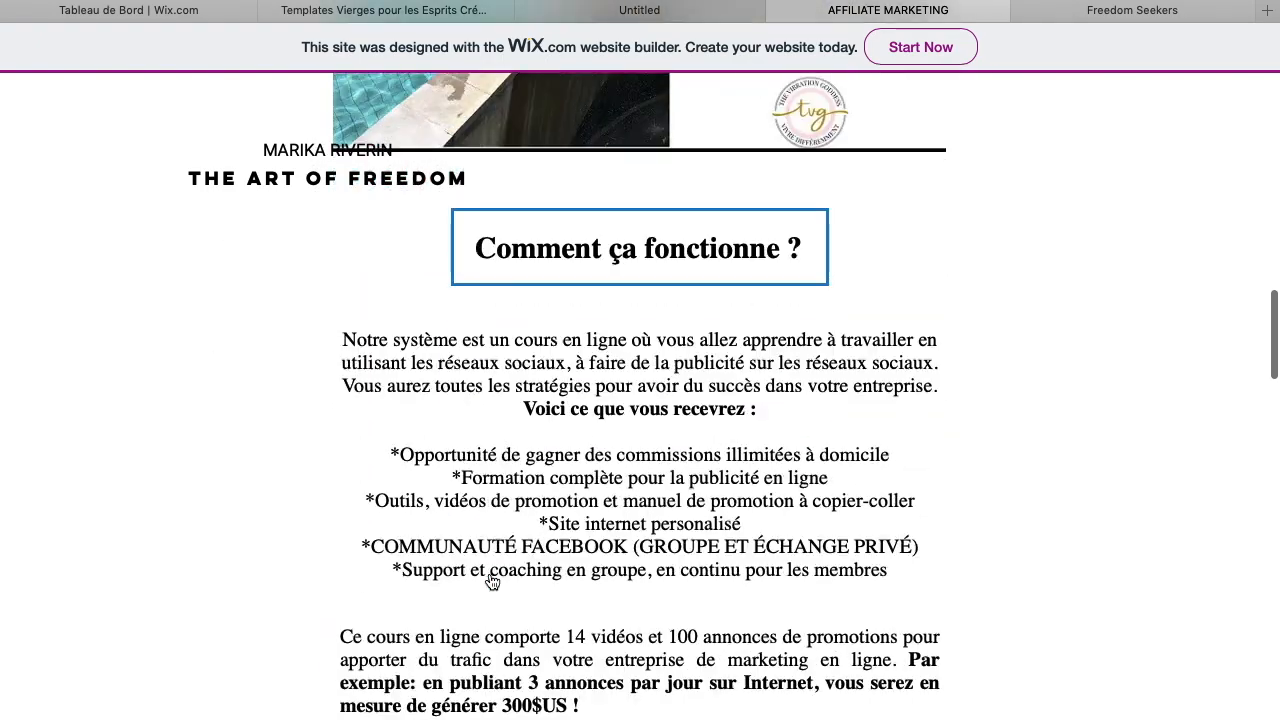
{"action": "scroll", "coordinate": [491, 582], "scroll_direction": "down", "scroll_amount": 15}
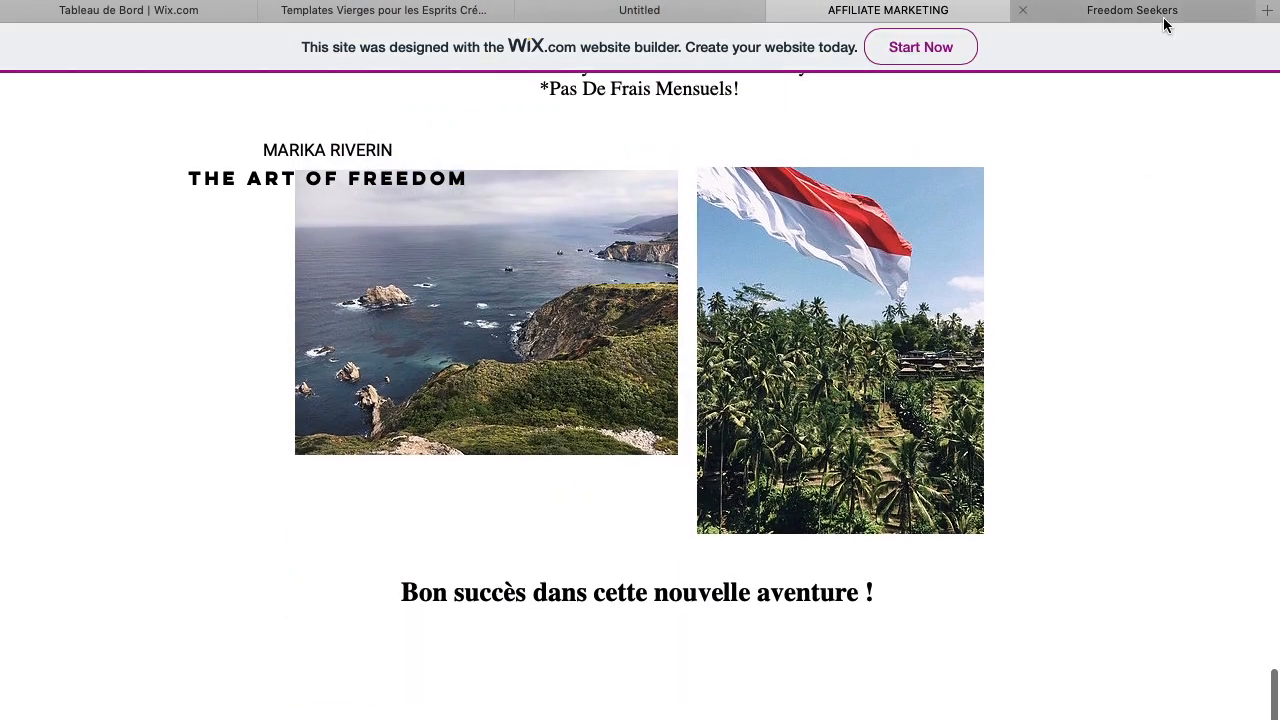
Browse through the Freedom Seekers example site from top to bottom
{"action": "left_click", "coordinate": [1164, 18]}
{"action": "scroll", "coordinate": [618, 438], "scroll_direction": "down", "scroll_amount": 3}
{"action": "scroll", "coordinate": [618, 440], "scroll_direction": "down", "scroll_amount": 8}
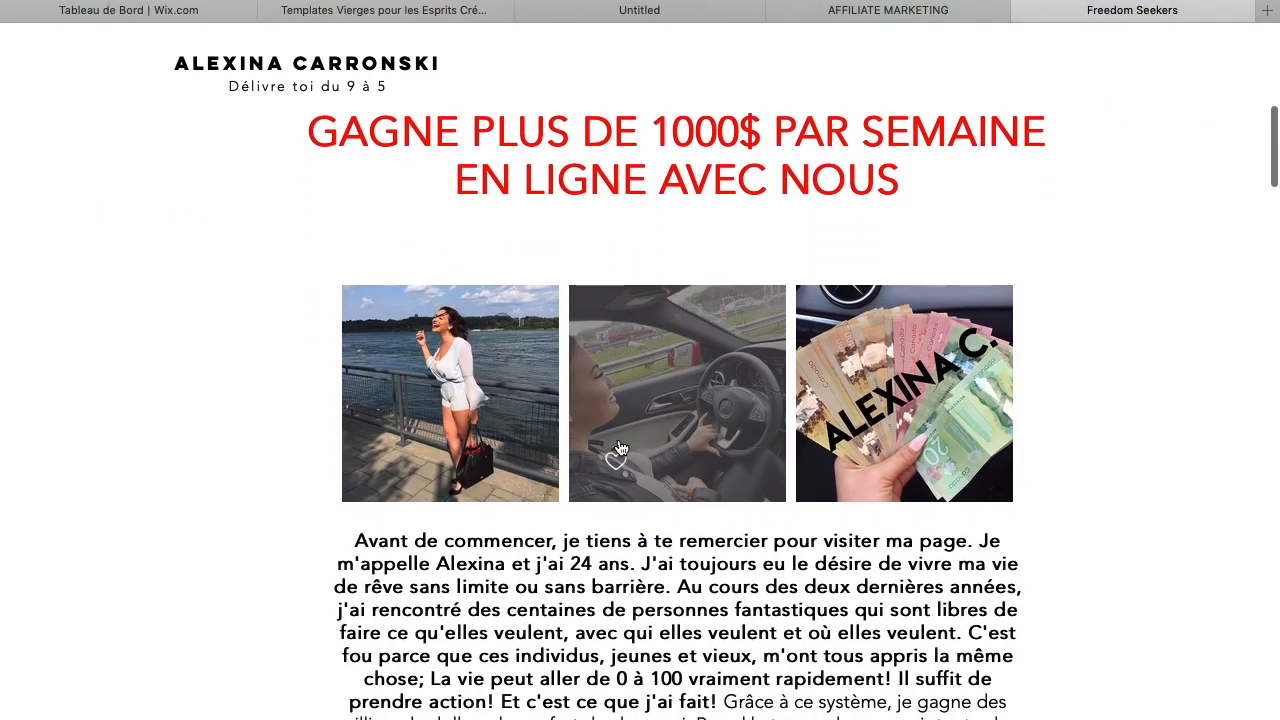
{"action": "scroll", "coordinate": [618, 447], "scroll_direction": "down", "scroll_amount": 10}
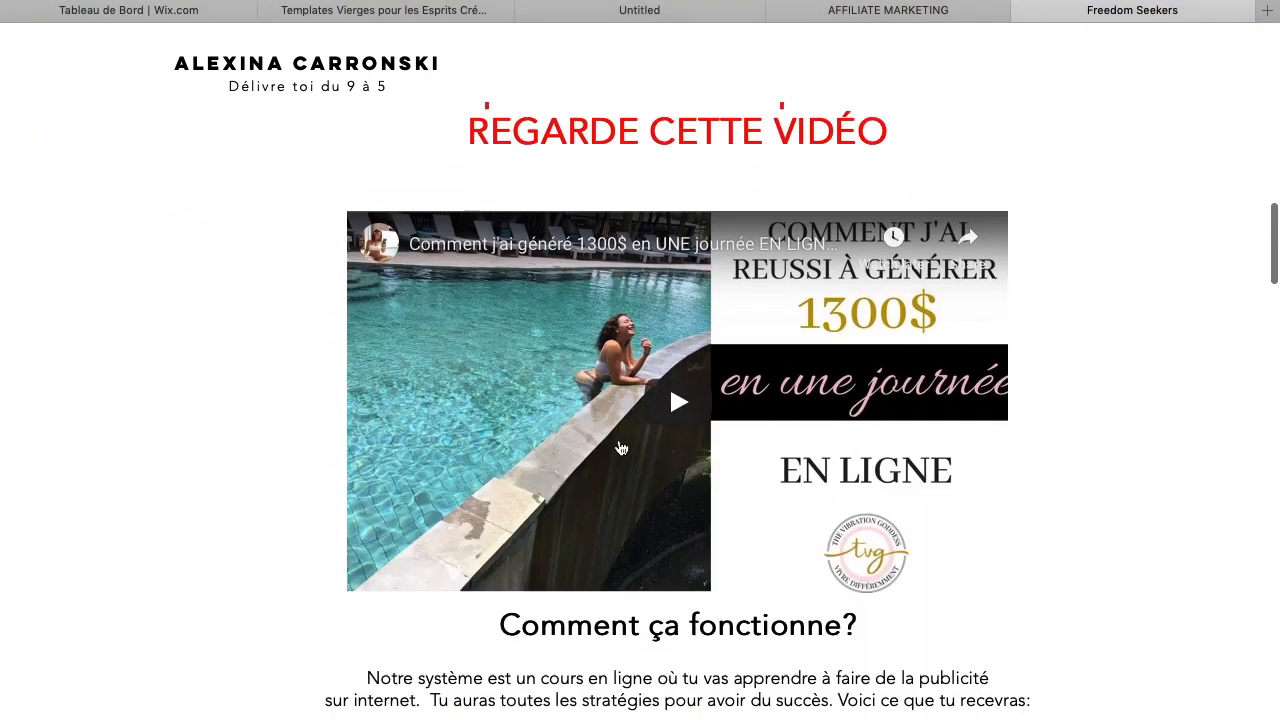
{"action": "scroll", "coordinate": [620, 447], "scroll_direction": "down", "scroll_amount": 8}
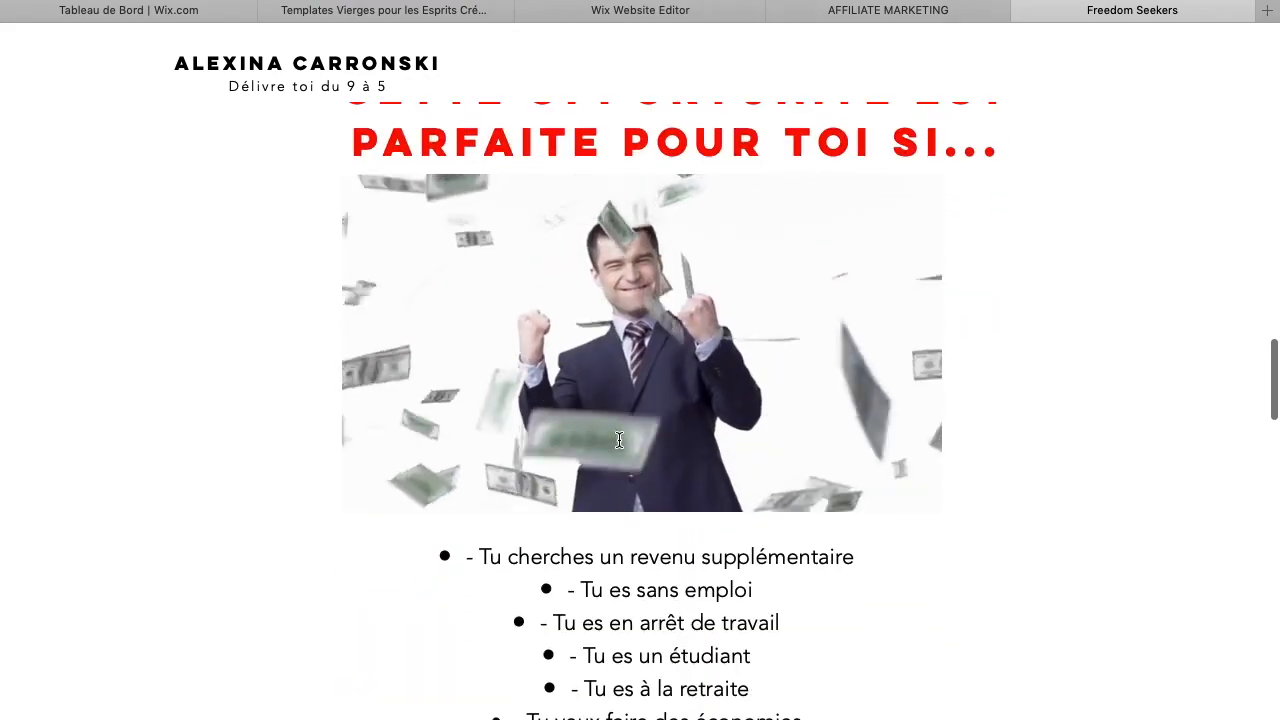
{"action": "scroll", "coordinate": [619, 440], "scroll_direction": "down", "scroll_amount": 12}
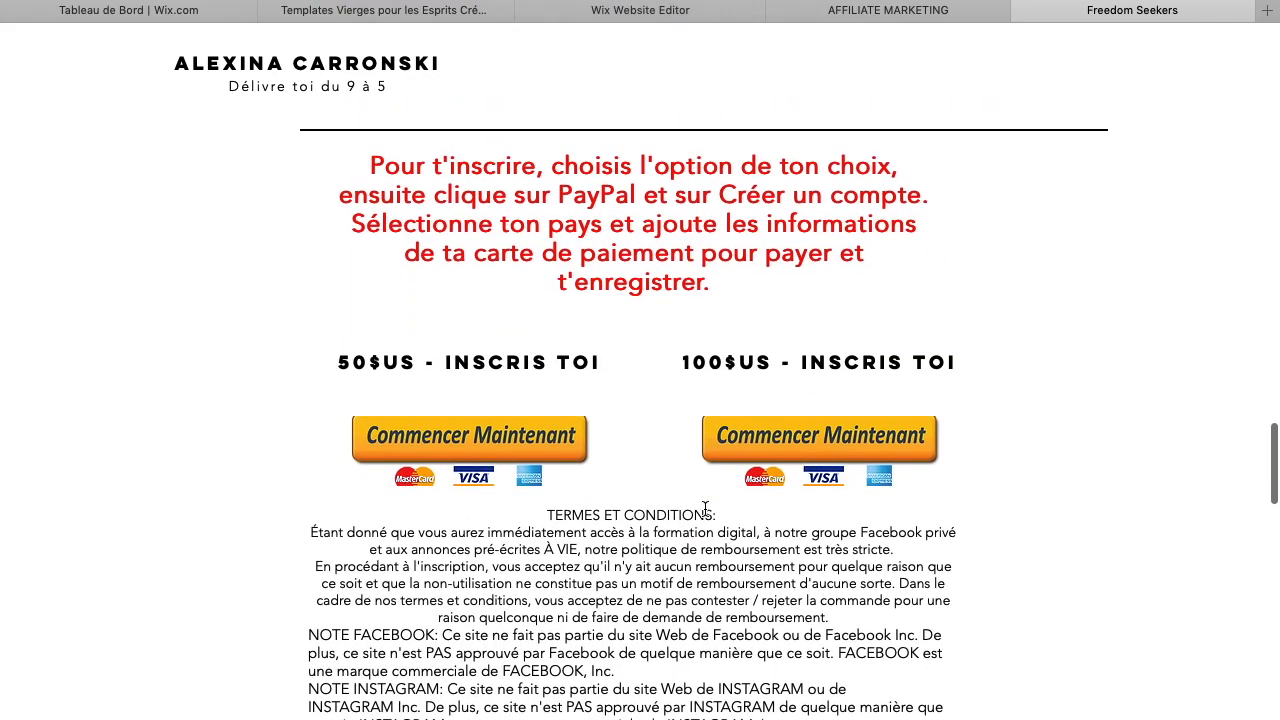
{"action": "scroll", "coordinate": [704, 509], "scroll_direction": "down", "scroll_amount": 15}
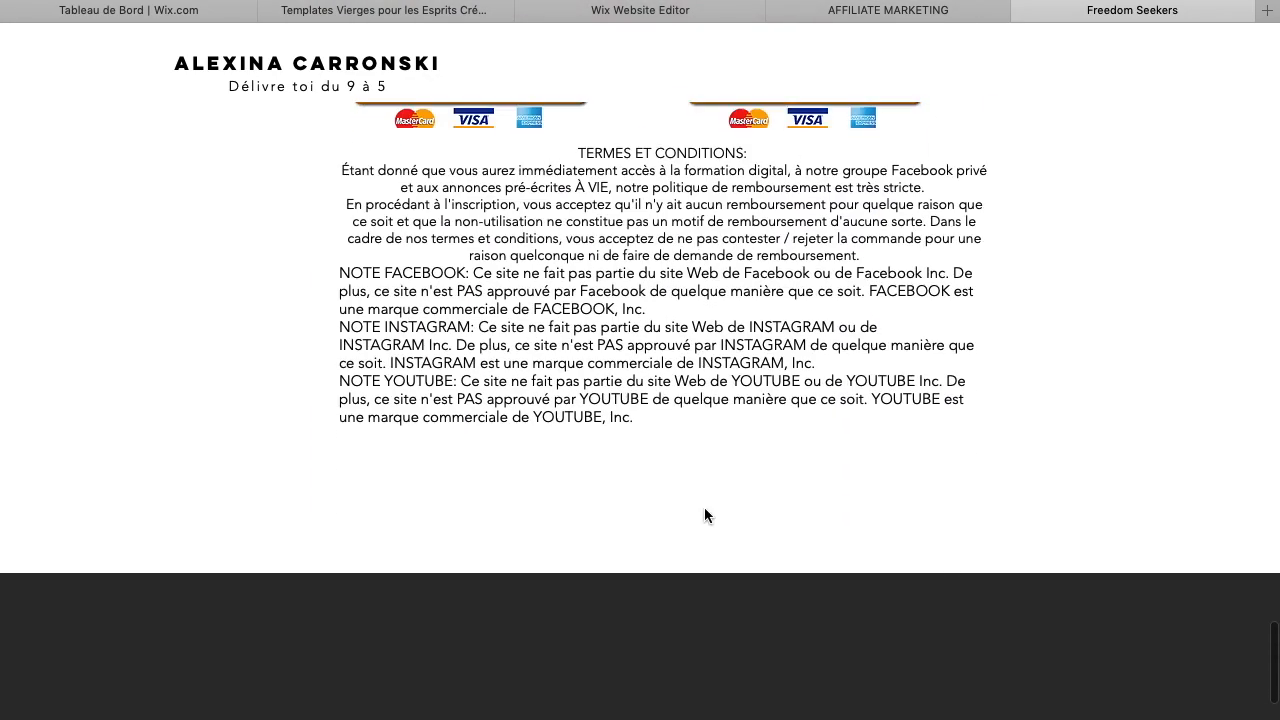
{"action": "scroll", "coordinate": [705, 511], "scroll_direction": "up", "scroll_amount": 20}
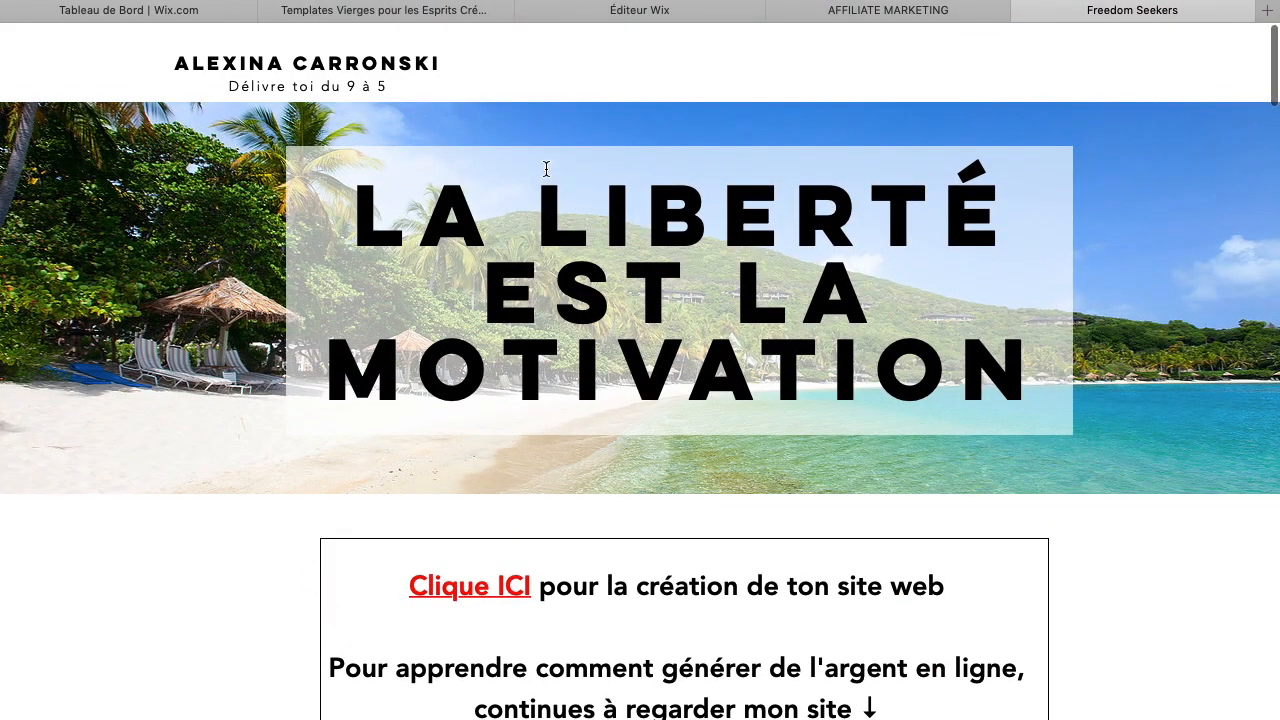
Read the introduction paragraph on the AFFILIATE MARKETING example site
{"action": "left_click", "coordinate": [675, 9]}
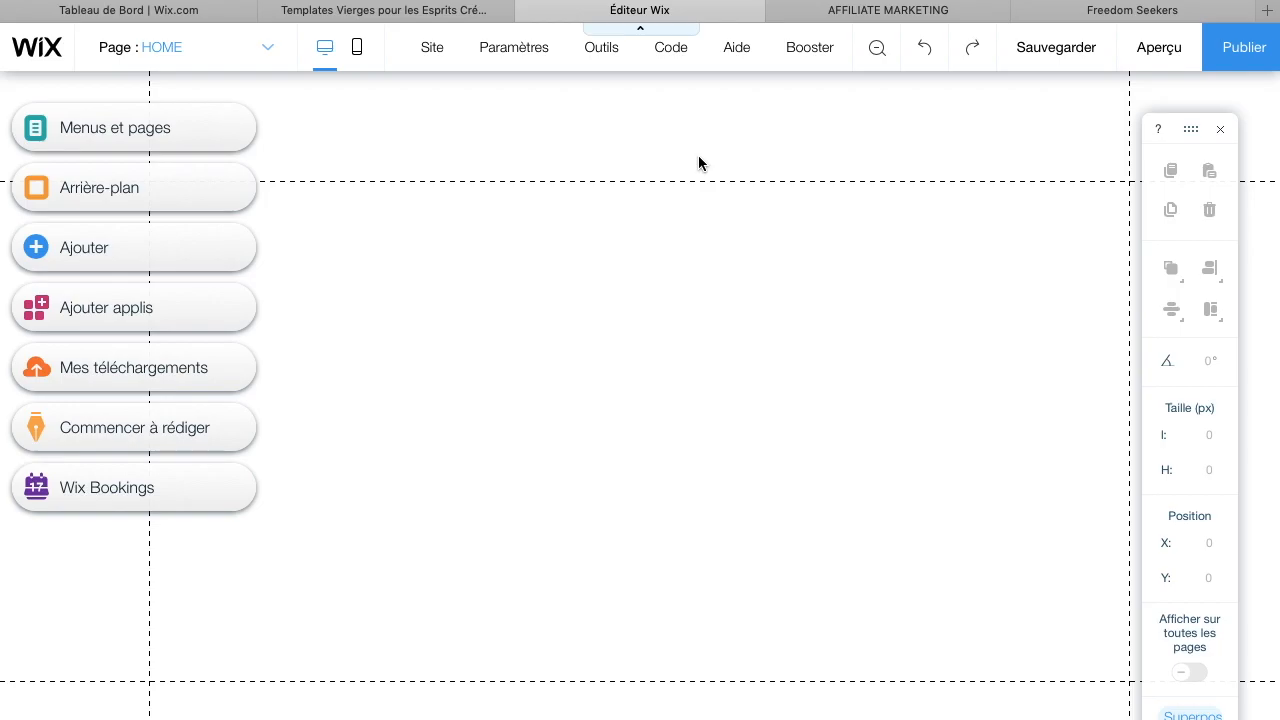
{"action": "left_click", "coordinate": [868, 12]}
{"action": "scroll", "coordinate": [673, 316], "scroll_direction": "up", "scroll_amount": 15}
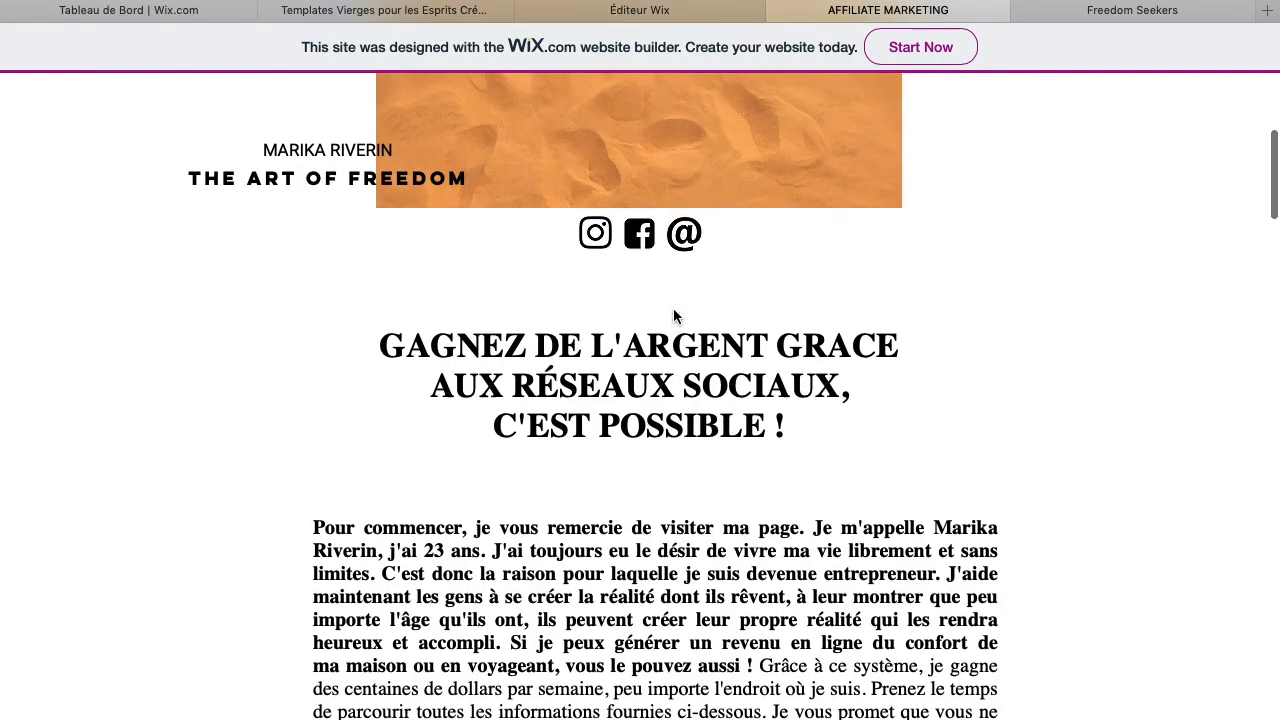
{"action": "scroll", "coordinate": [673, 316], "scroll_direction": "down", "scroll_amount": 6}
{"action": "scroll", "coordinate": [677, 317], "scroll_direction": "up", "scroll_amount": 4}
{"action": "left_click_drag", "start_coordinate": [670, 524], "coordinate": [313, 290]}
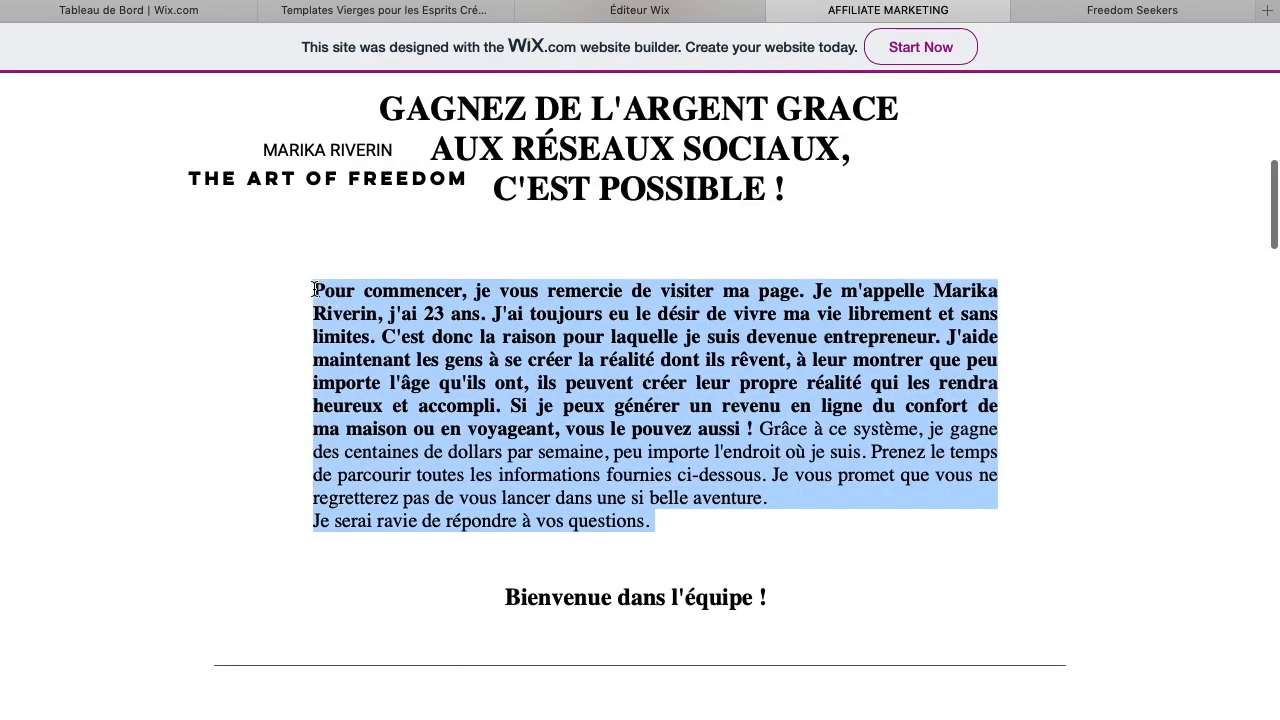
{"action": "left_click", "coordinate": [401, 326]}
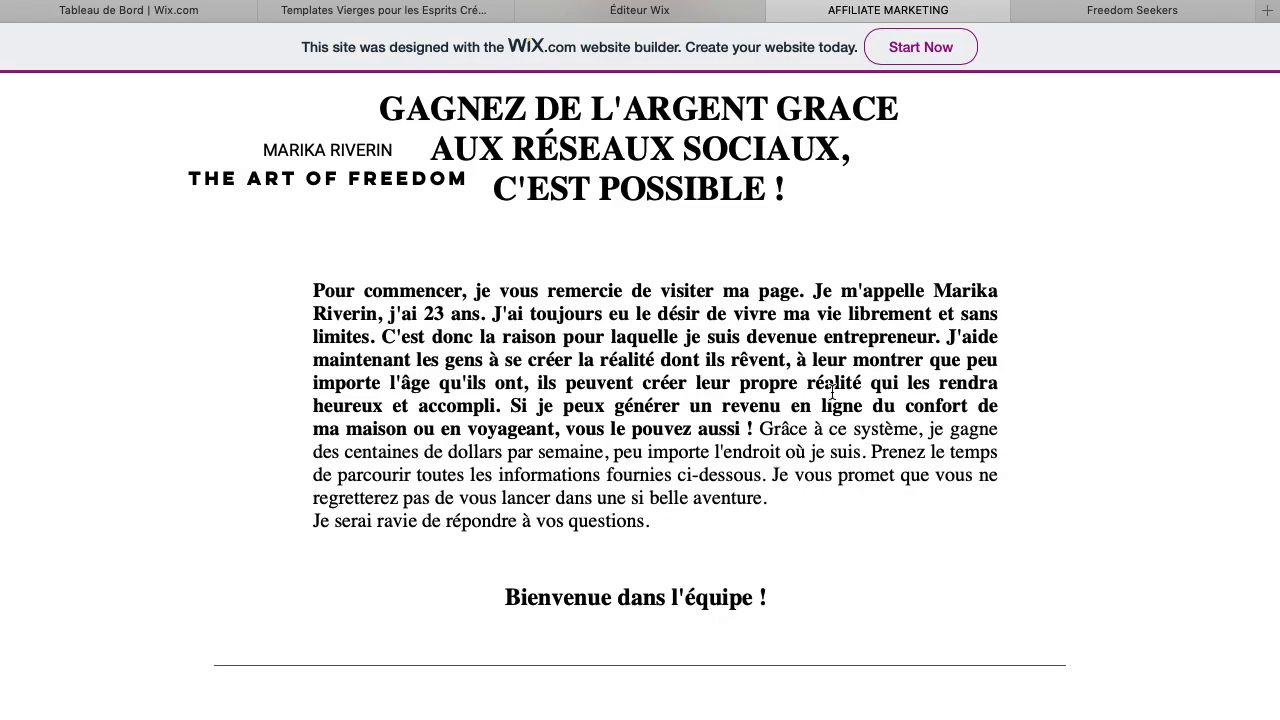
{"action": "left_click", "coordinate": [660, 10]}
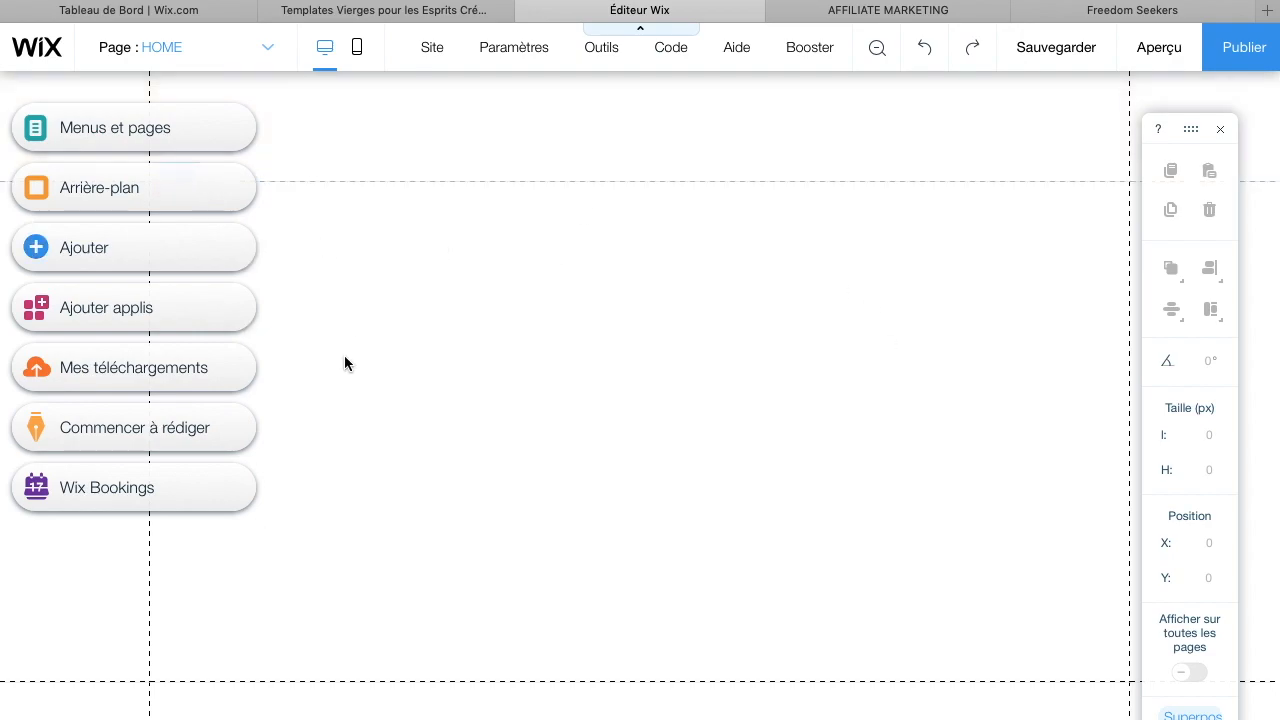
{"action": "scroll", "coordinate": [554, 402], "scroll_direction": "down", "scroll_amount": 2}
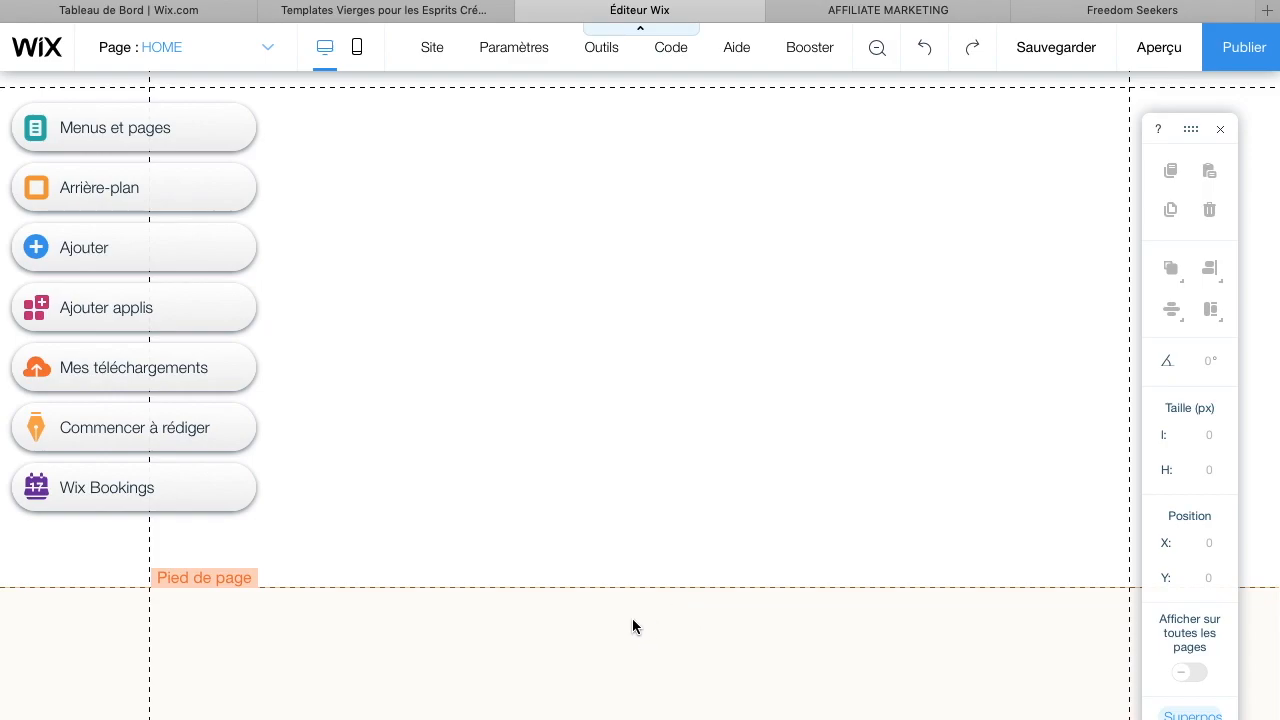
{"action": "scroll", "coordinate": [636, 626], "scroll_direction": "up", "scroll_amount": 2}
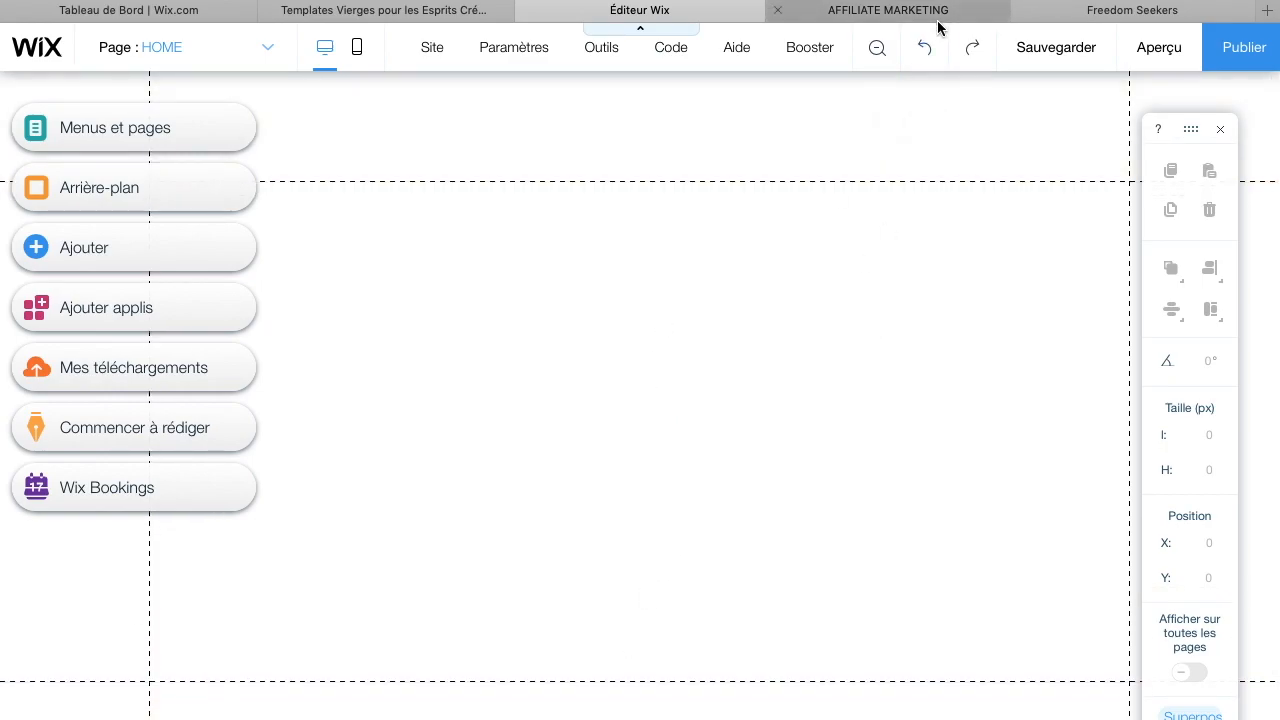
Review the top section of the Freedom Seekers example site again
{"action": "left_click", "coordinate": [1119, 12]}
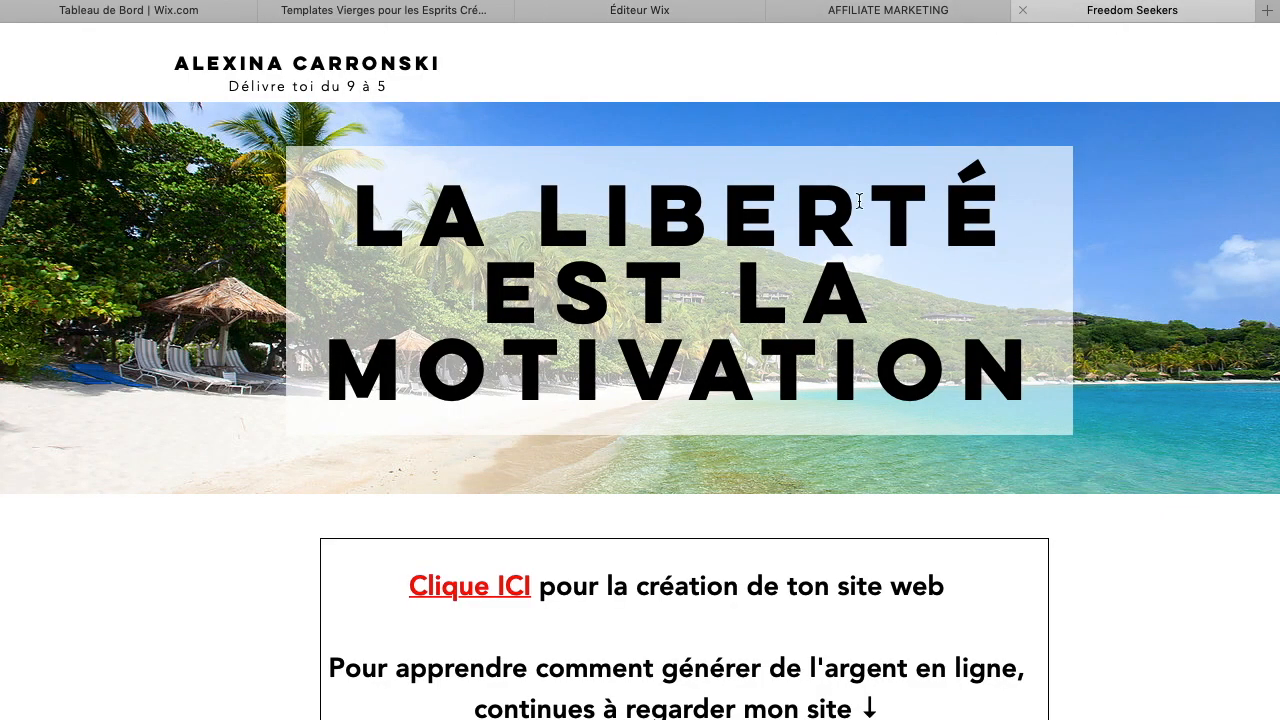
{"action": "scroll", "coordinate": [858, 200], "scroll_direction": "down", "scroll_amount": 10}
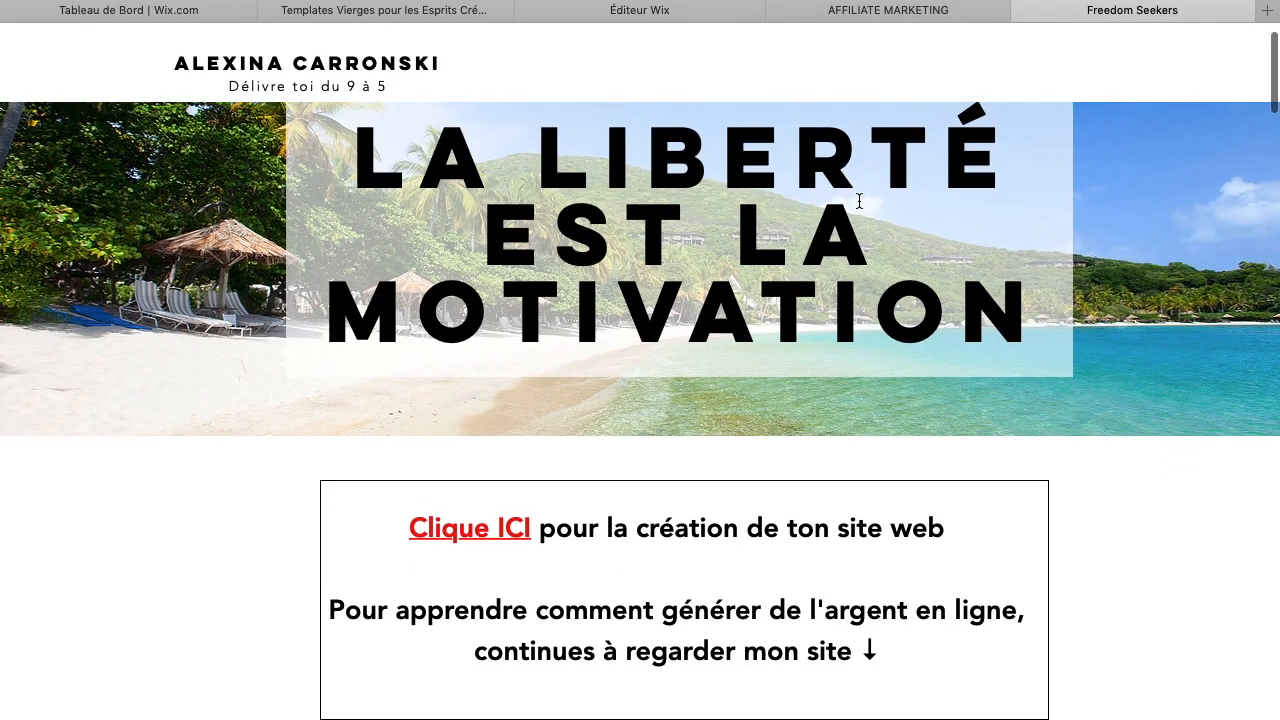
{"action": "scroll", "coordinate": [858, 207], "scroll_direction": "down", "scroll_amount": 1}
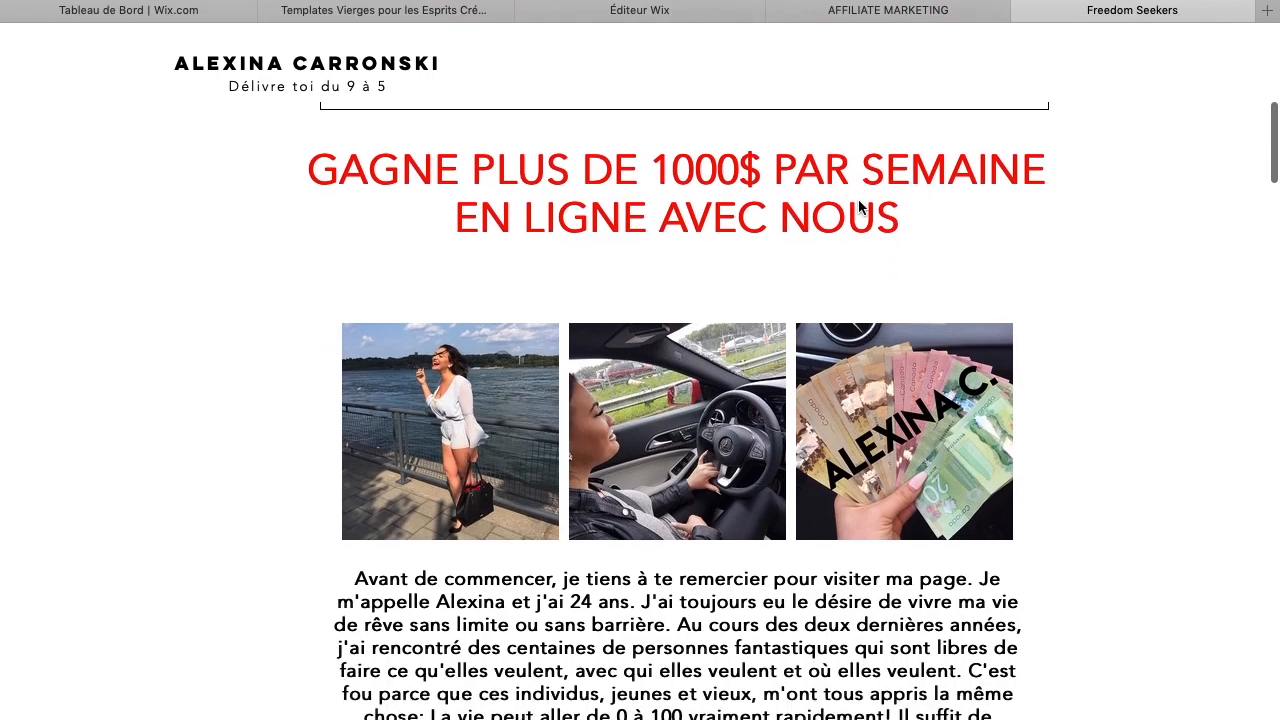
{"action": "scroll", "coordinate": [858, 199], "scroll_direction": "up", "scroll_amount": 2}
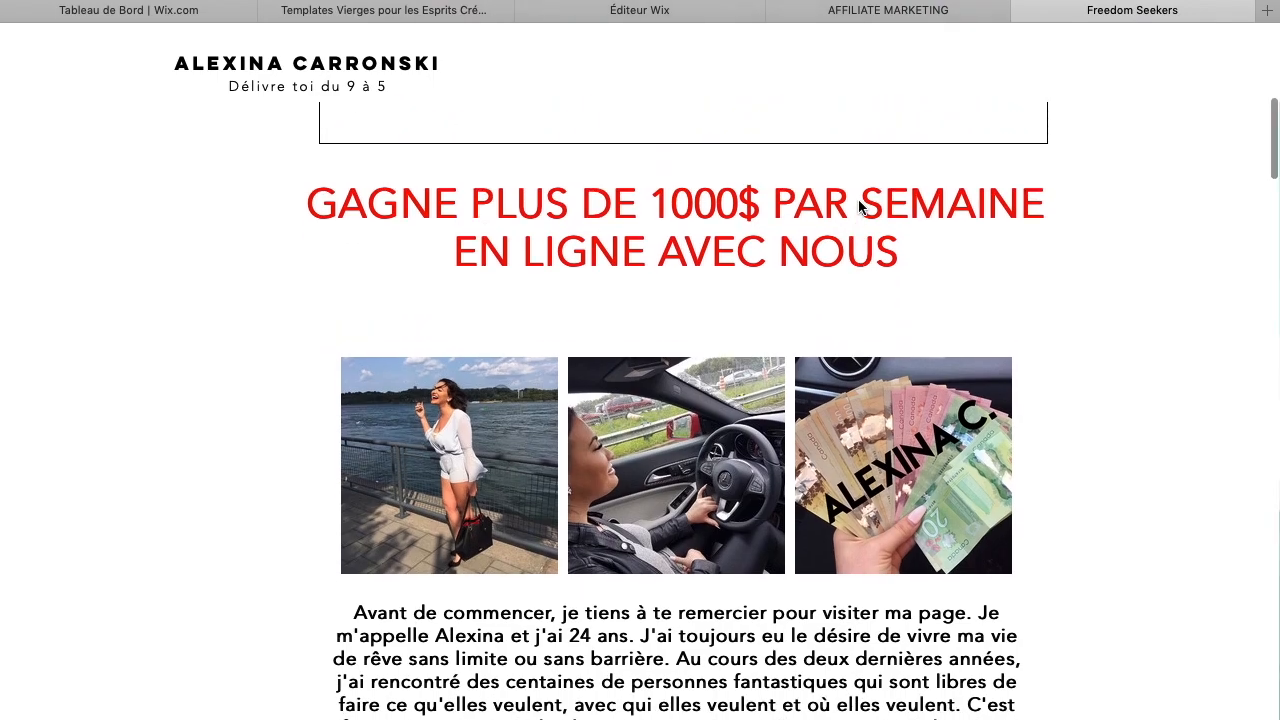
{"action": "scroll", "coordinate": [694, 366], "scroll_direction": "up", "scroll_amount": 1}
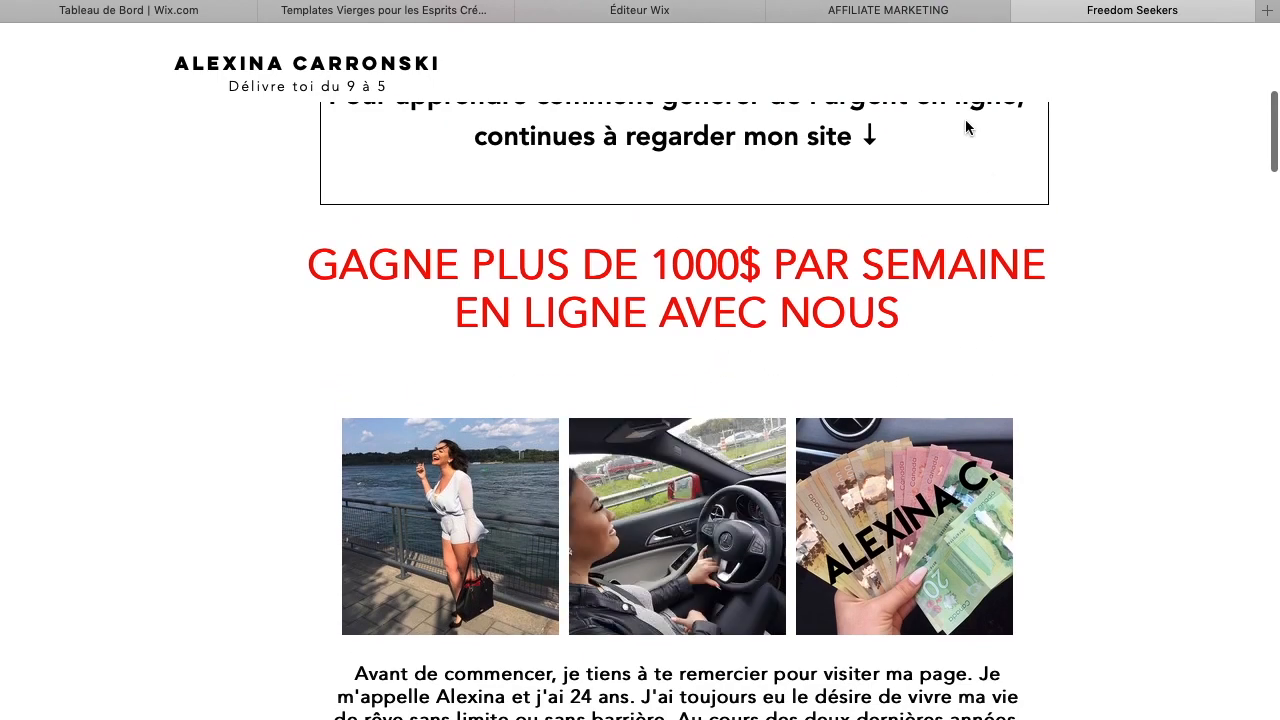
{"action": "scroll", "coordinate": [910, 360], "scroll_direction": "up", "scroll_amount": 6}
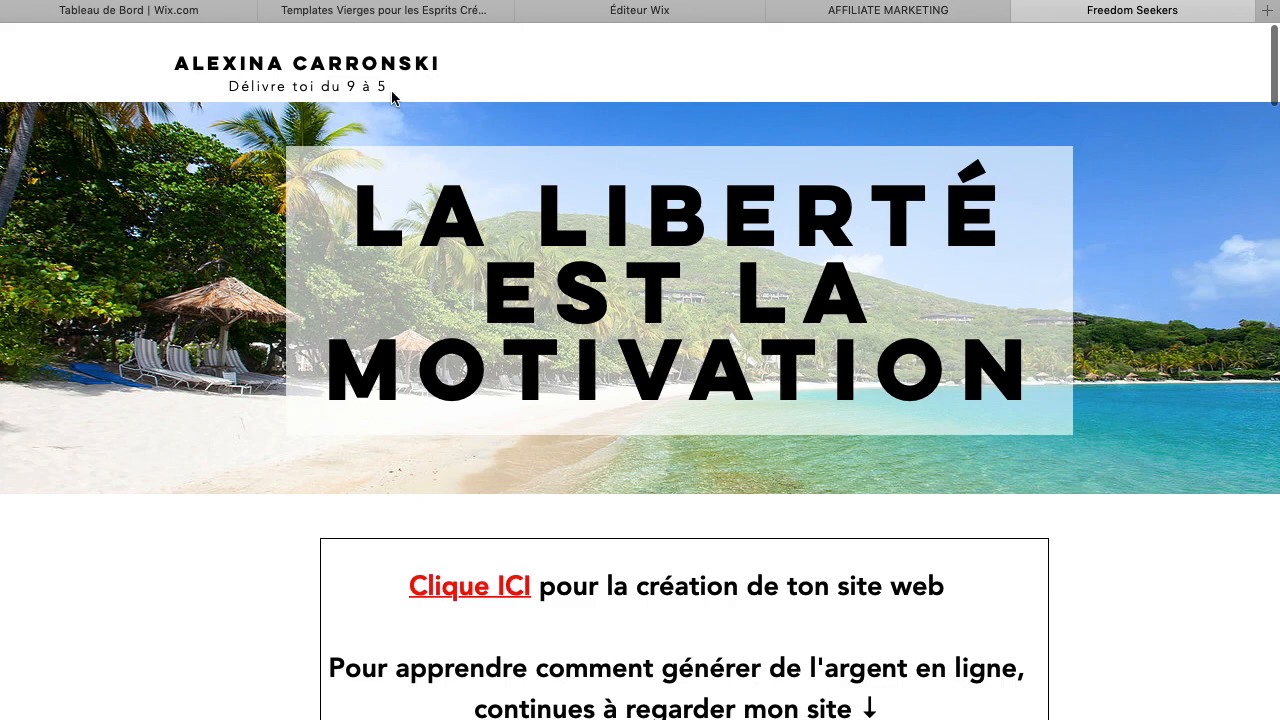
Add a Titre 6 text element to the blank page and open its text settings
{"action": "left_click", "coordinate": [683, 9]}
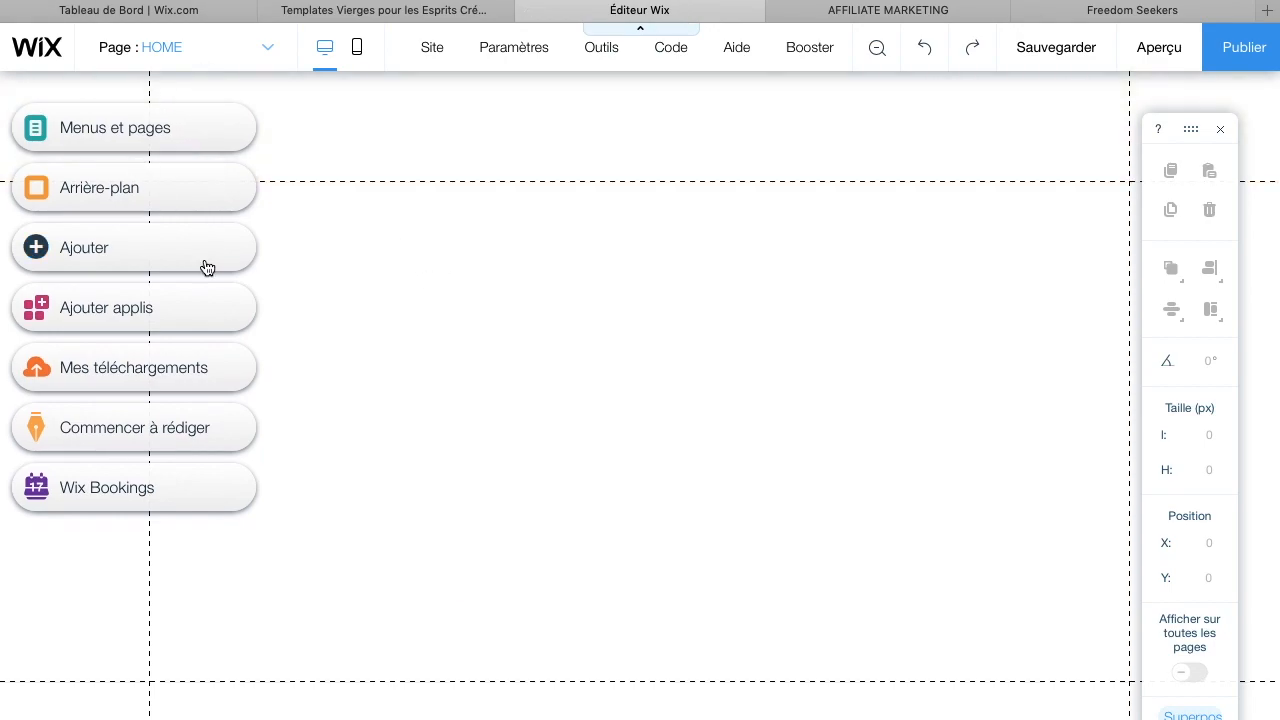
{"action": "left_click", "coordinate": [167, 266]}
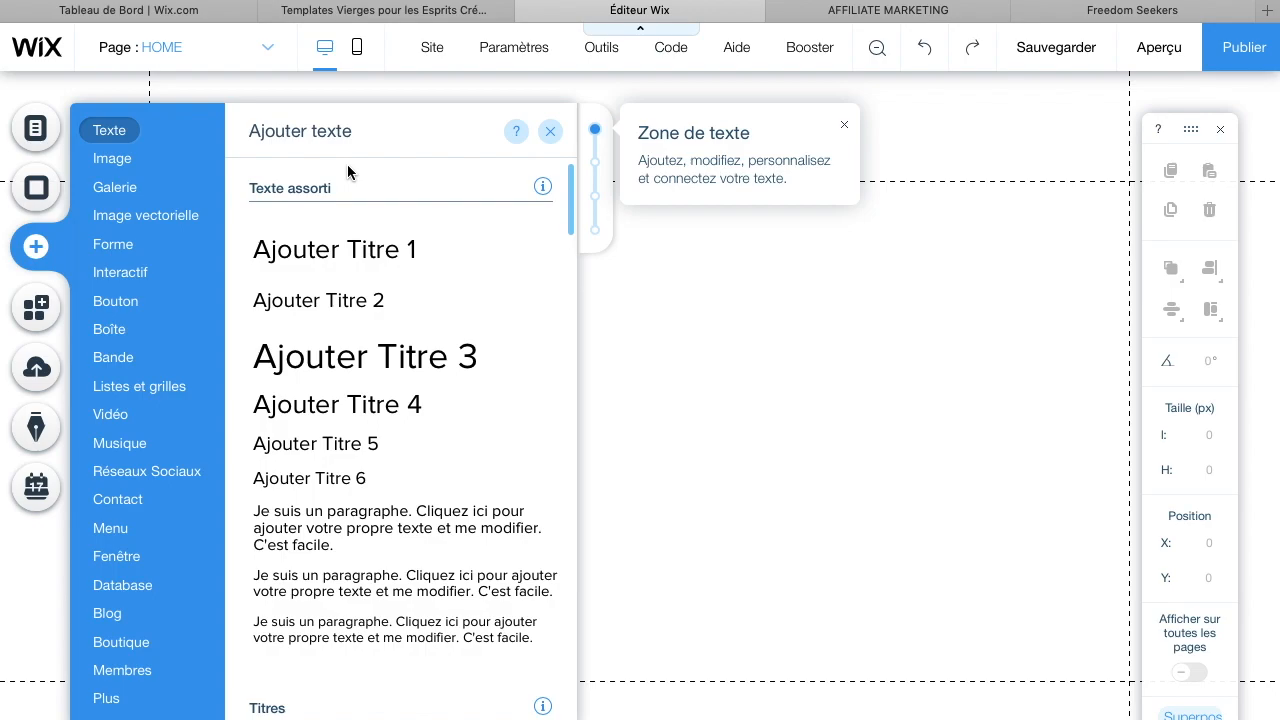
{"action": "left_click", "coordinate": [898, 579]}
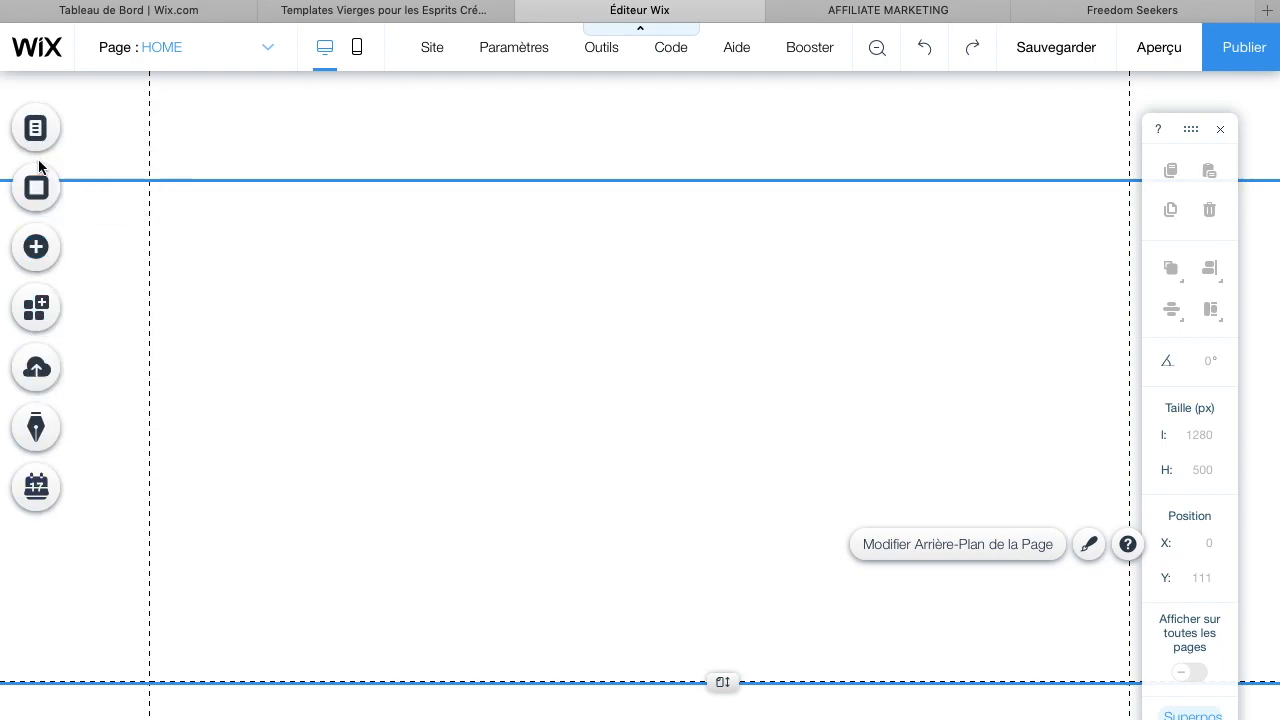
{"action": "left_click", "coordinate": [38, 250]}
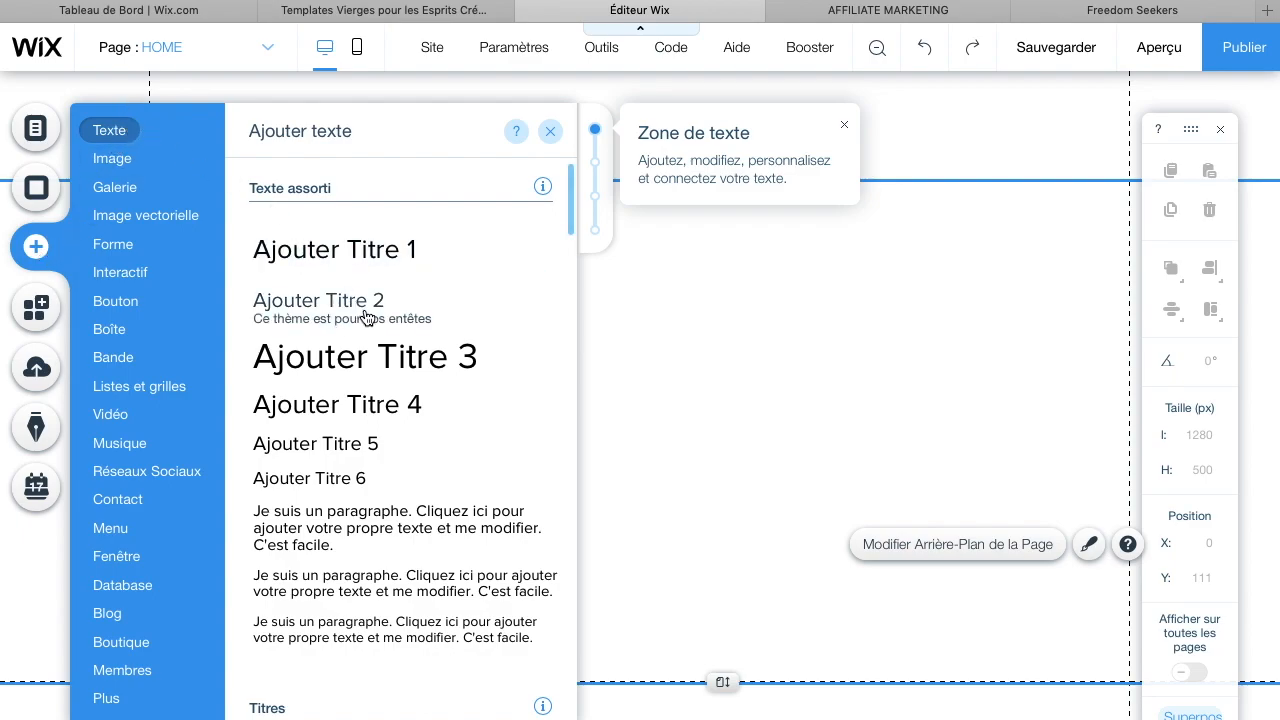
{"action": "left_click", "coordinate": [350, 488]}
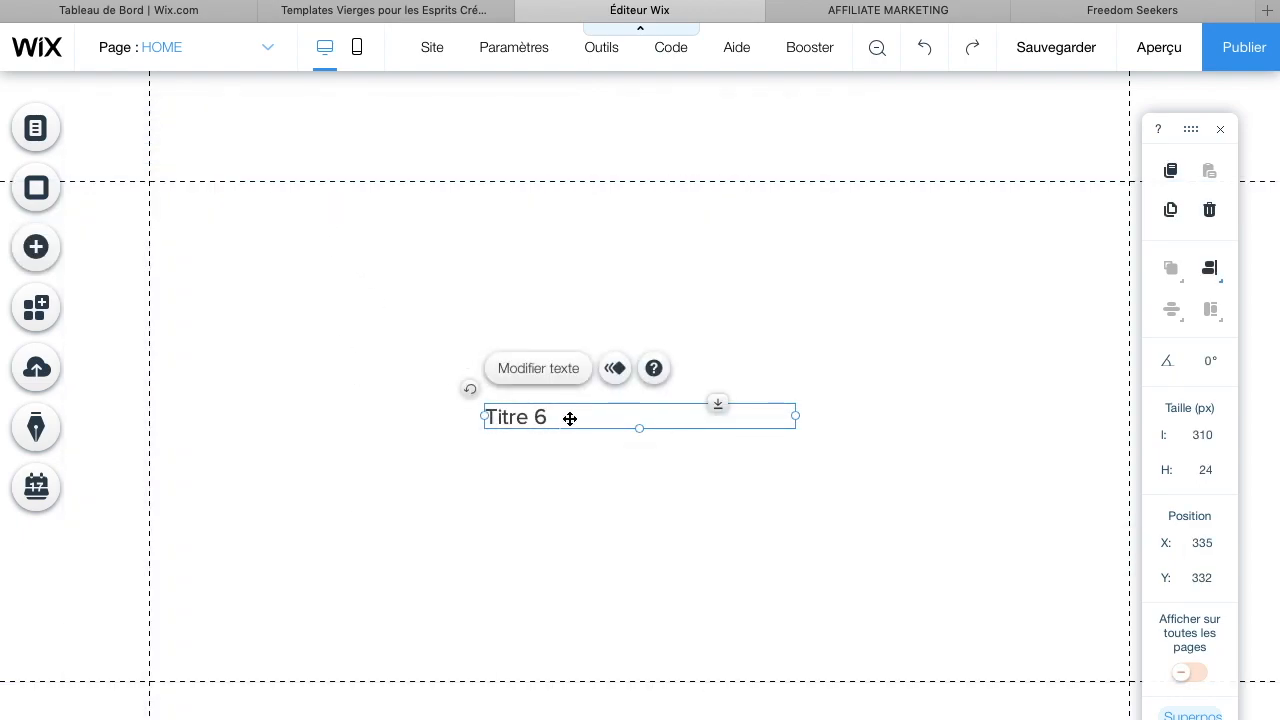
{"action": "left_click", "coordinate": [569, 370]}
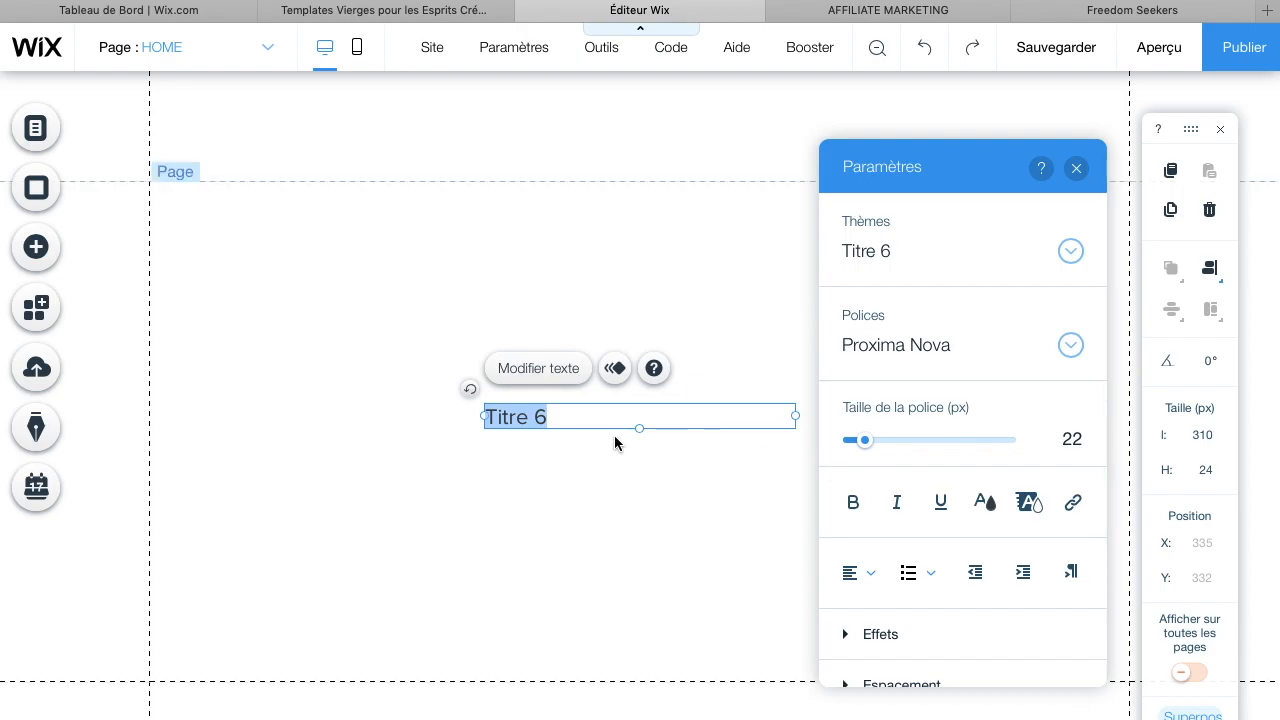
Replace the heading placeholder text with the site owner's full name
{"action": "key", "text": "BackSpace"}
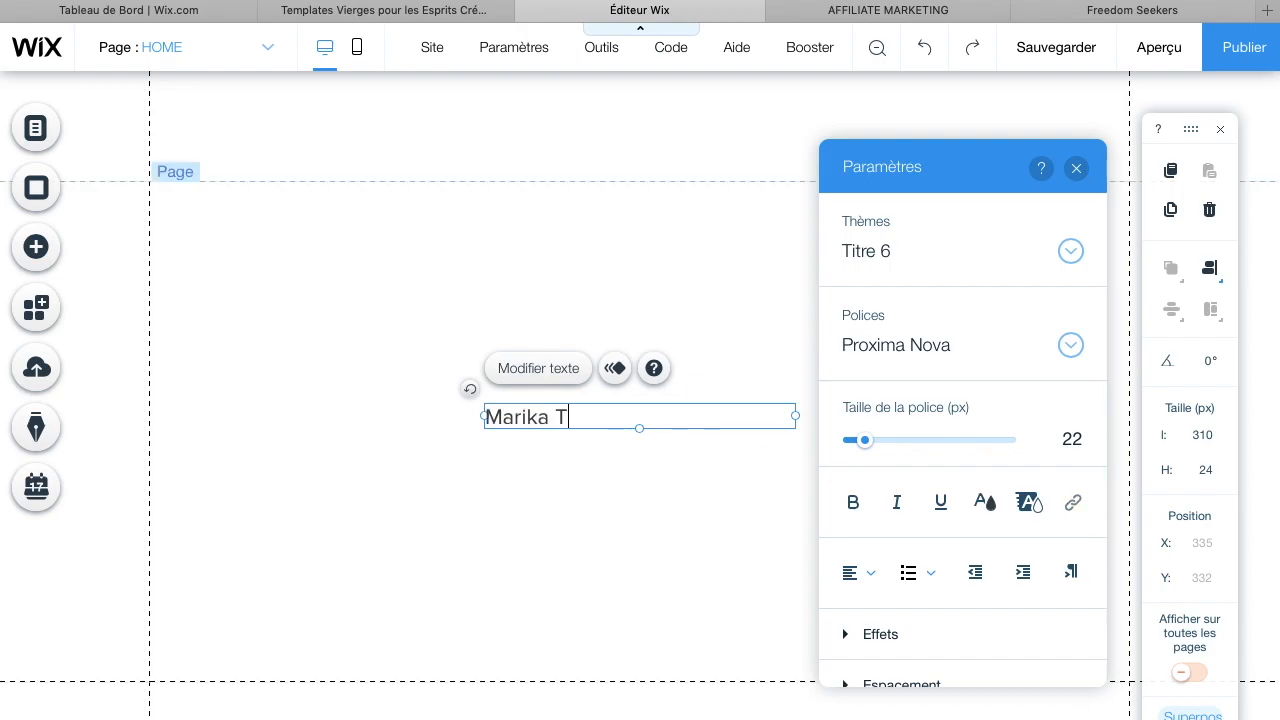
Select the whole name and set its text colour to black from the saved colours
{"action": "left_click_drag", "start_coordinate": [666, 414], "coordinate": [480, 410]}
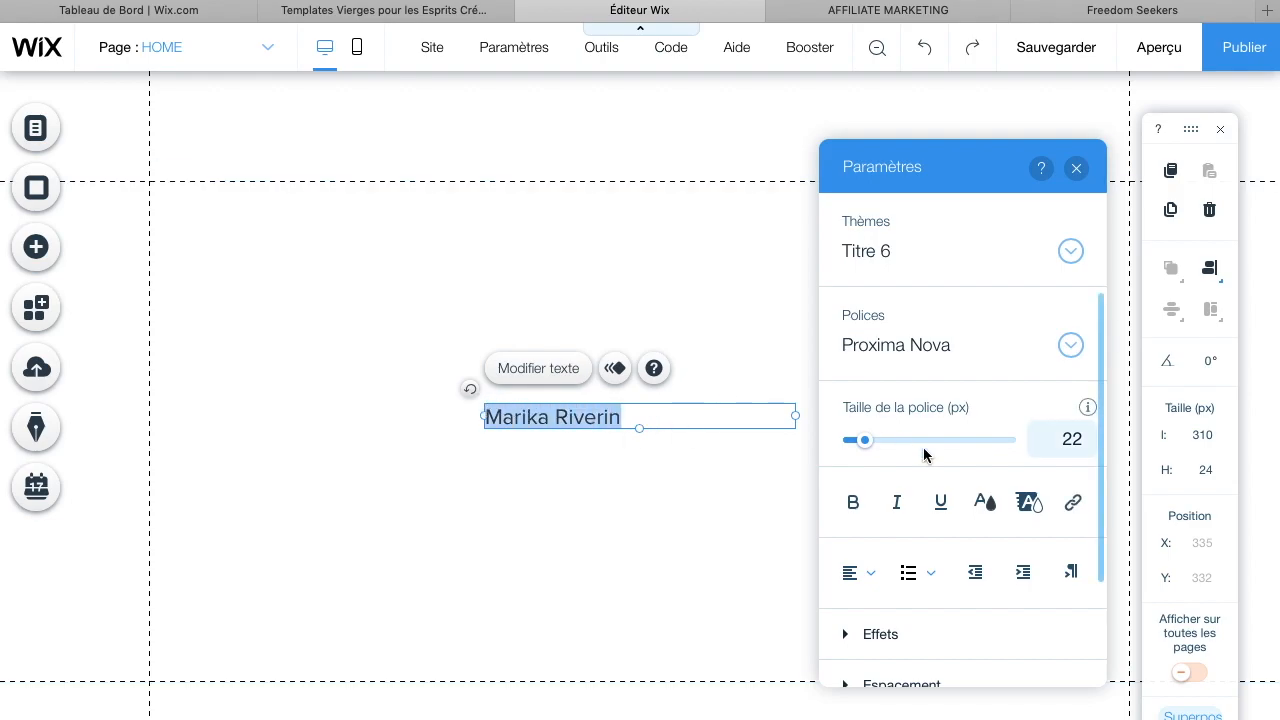
{"action": "left_click", "coordinate": [986, 503]}
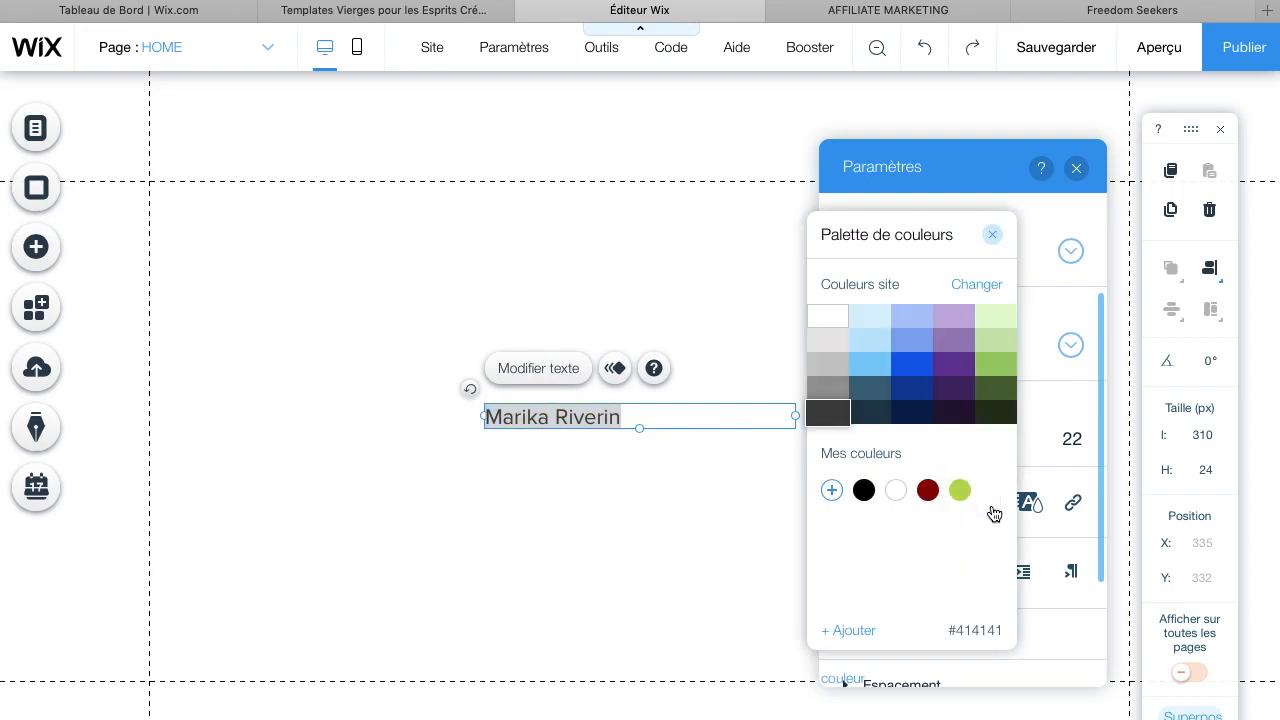
{"action": "left_click", "coordinate": [862, 494]}
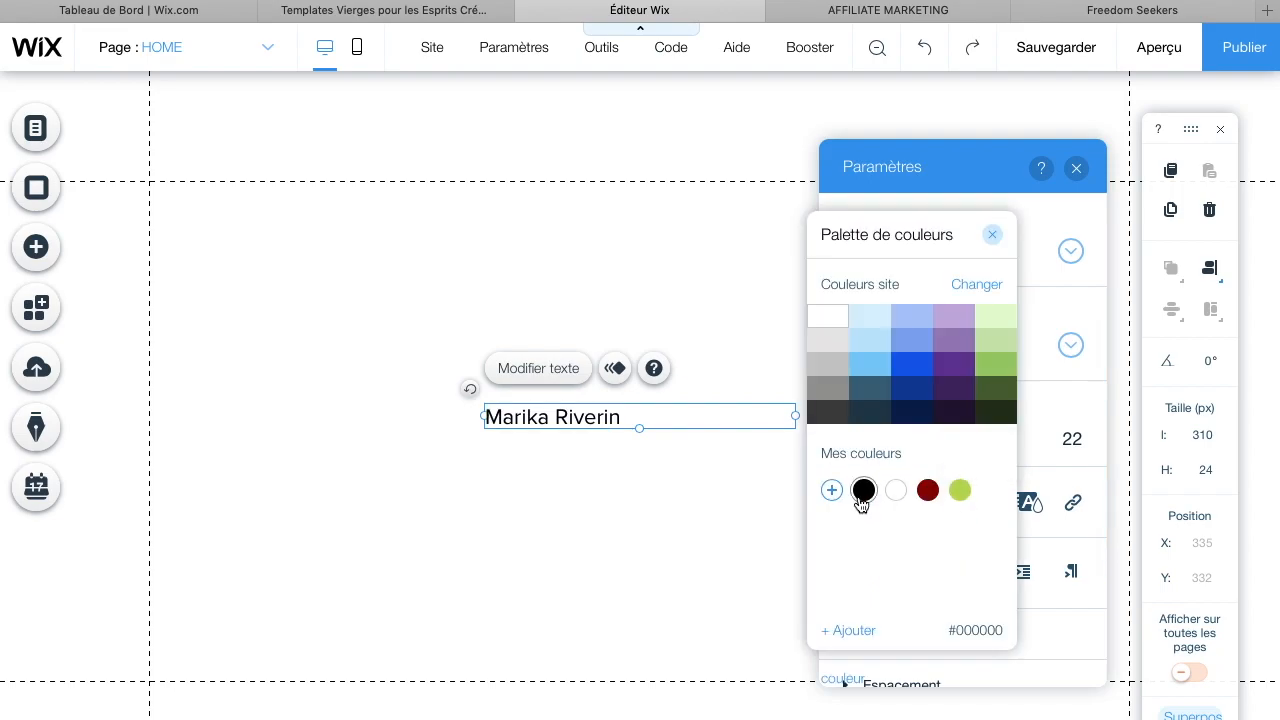
{"action": "left_click", "coordinate": [774, 495]}
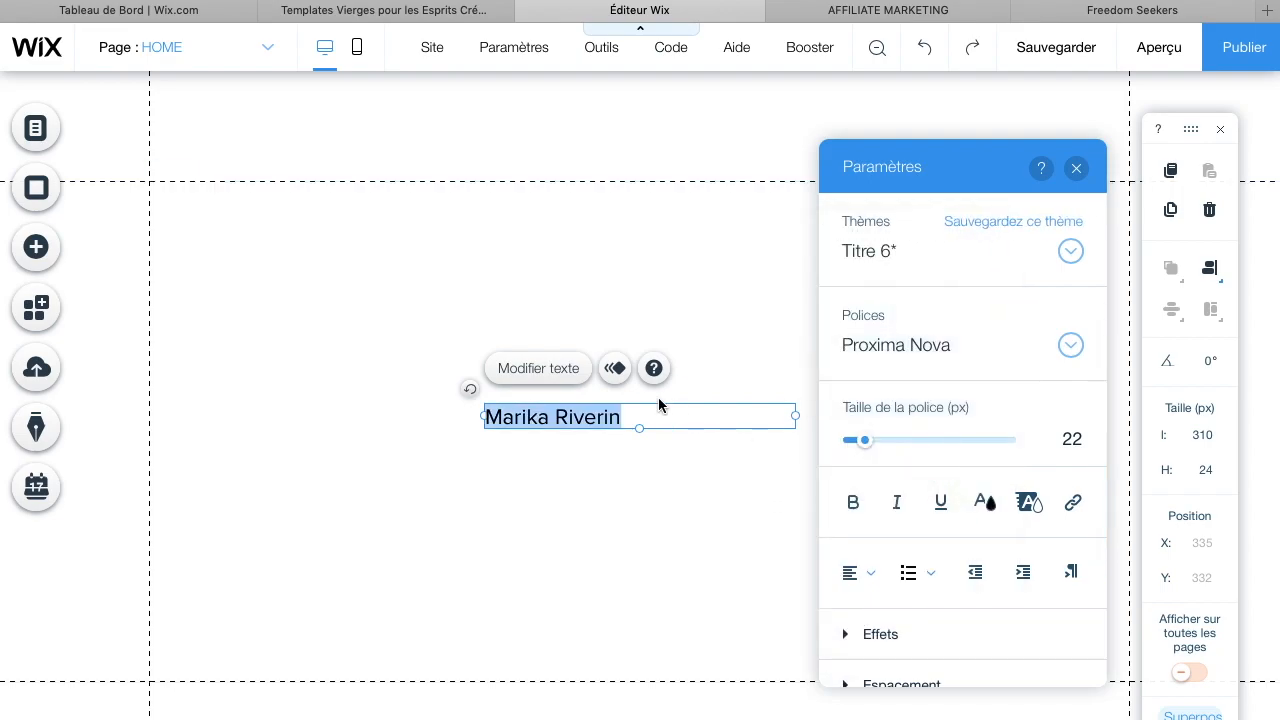
Set the heading's font size to 33 px and change its font to Raleway
{"action": "left_click_drag", "start_coordinate": [867, 448], "coordinate": [878, 455]}
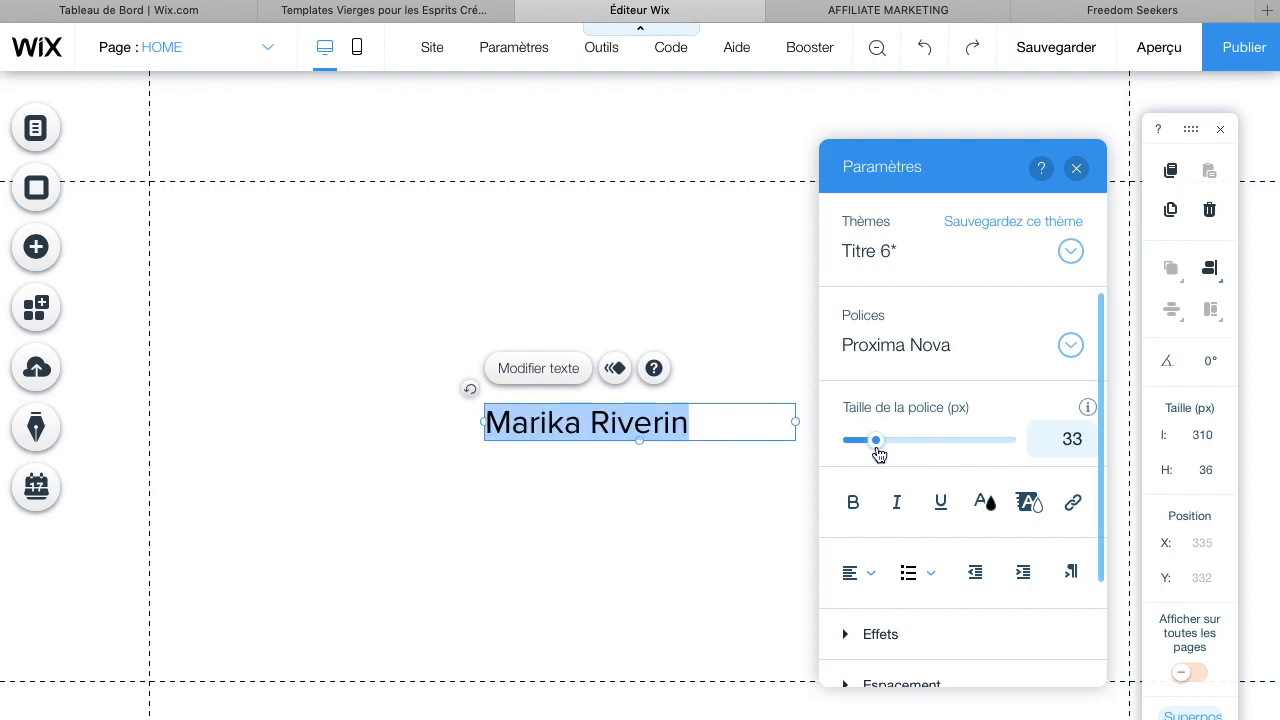
{"action": "left_click", "coordinate": [914, 353]}
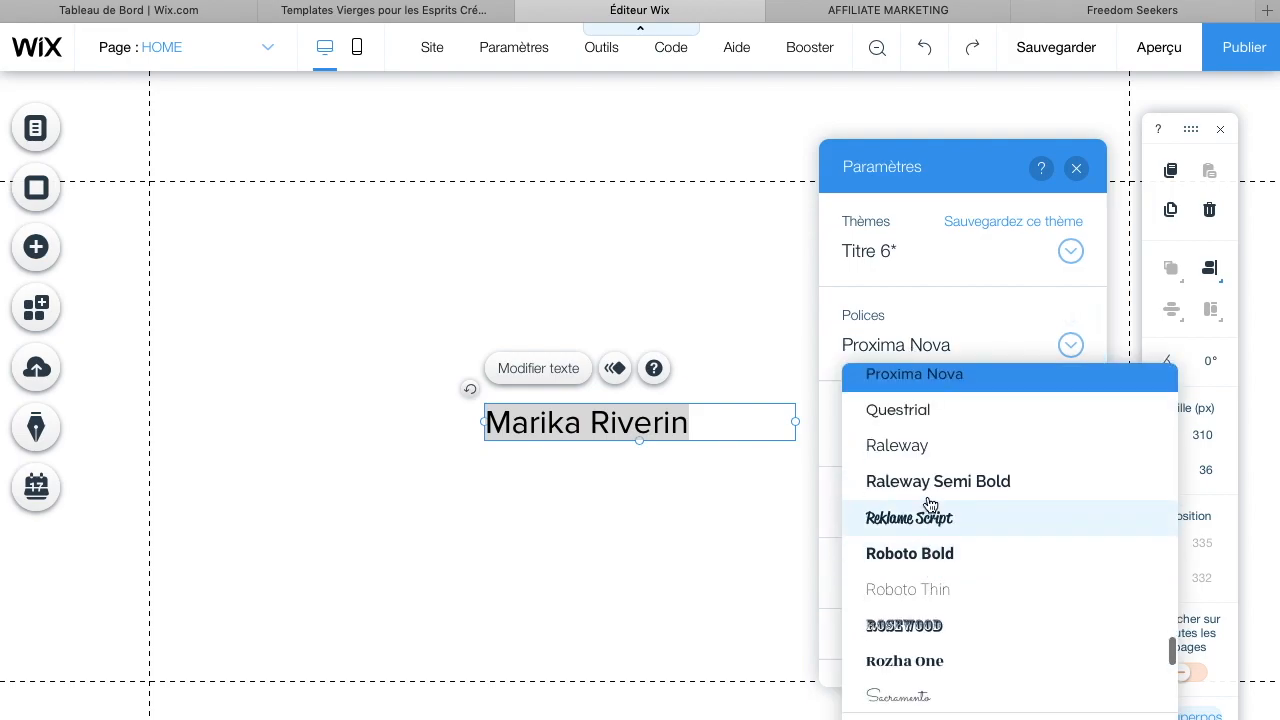
{"action": "left_click", "coordinate": [929, 450]}
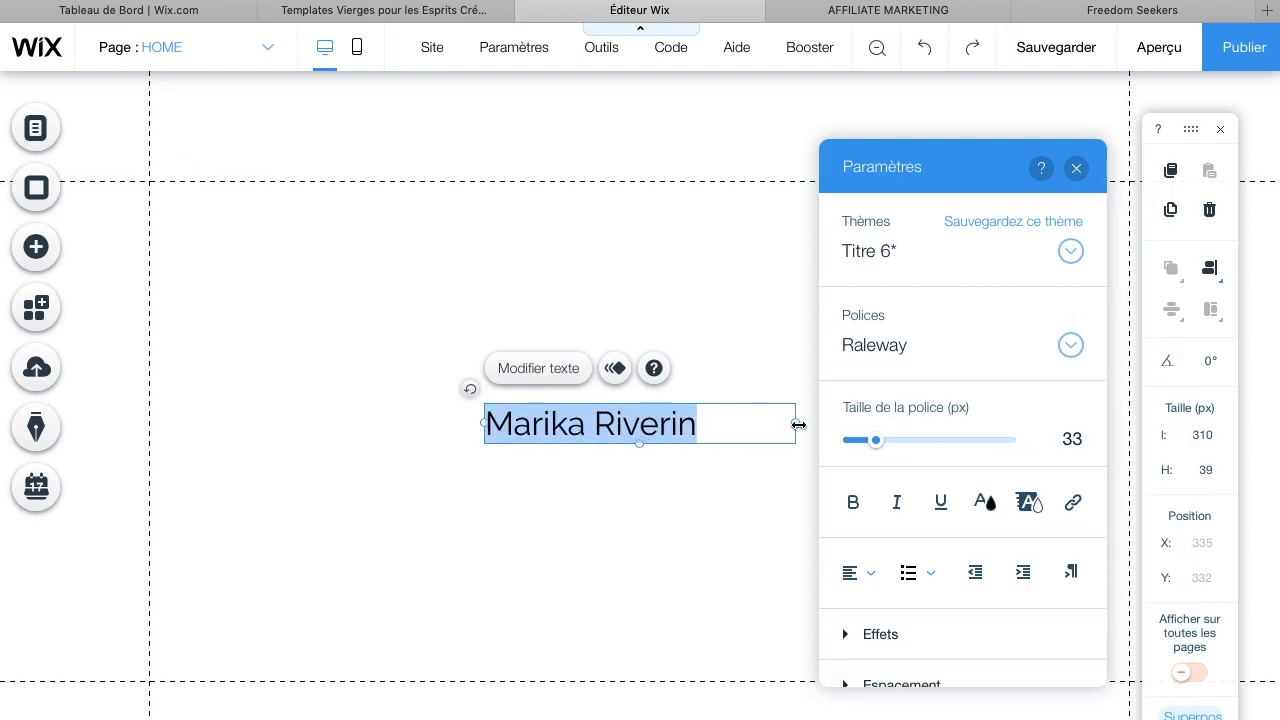
Resize the text box to about 223 px wide so the name sits on one line
{"action": "left_click_drag", "start_coordinate": [797, 423], "coordinate": [695, 421]}
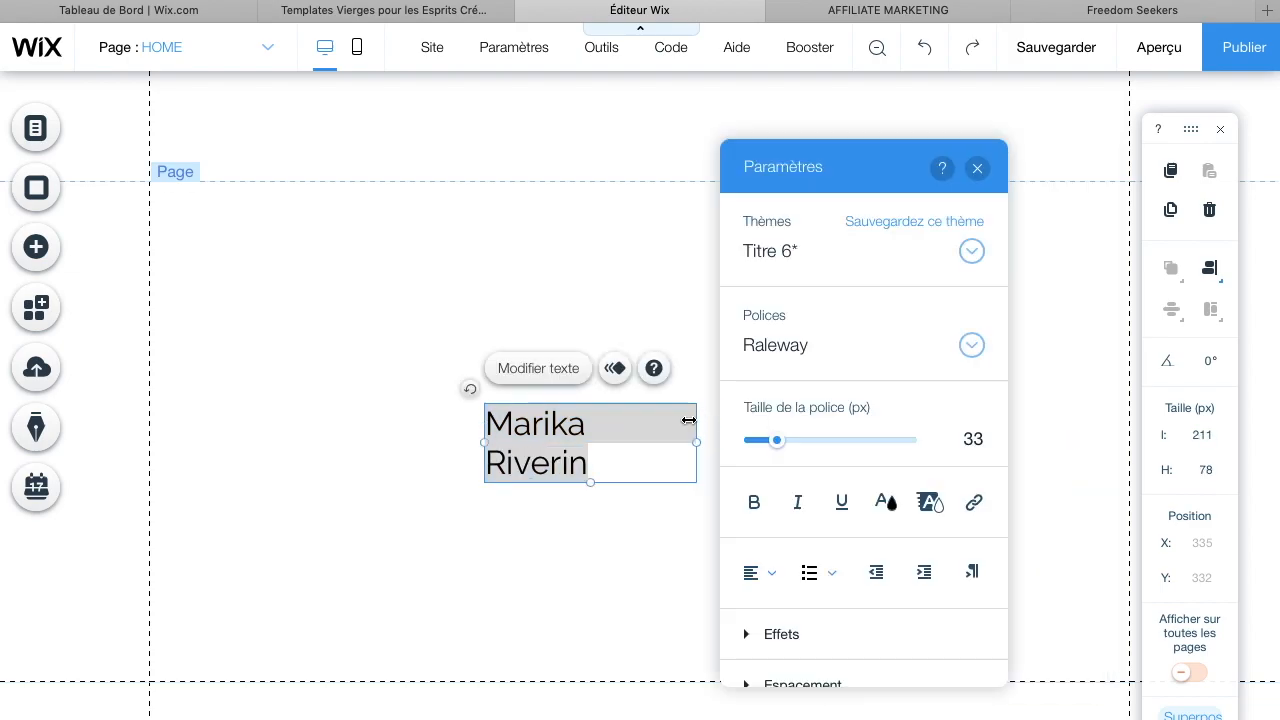
{"action": "left_click", "coordinate": [695, 441]}
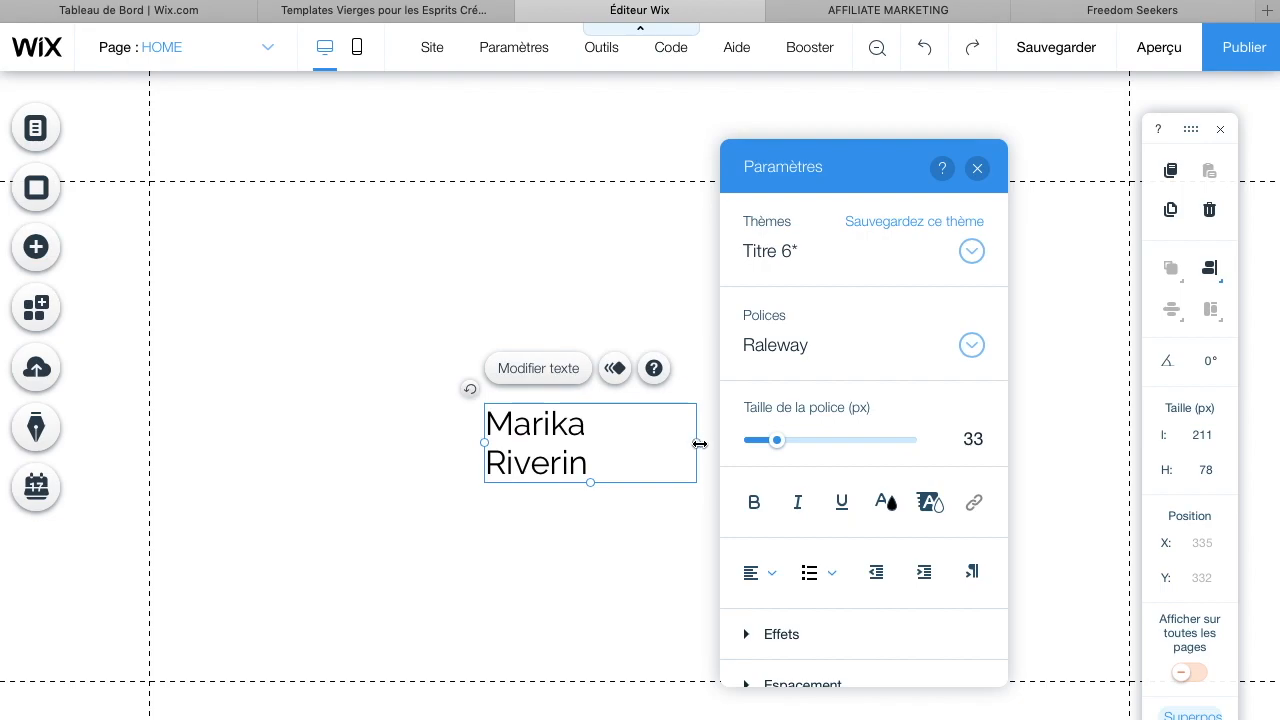
{"action": "mouse_move", "coordinate": [699, 443]}
{"action": "left_mouse_down"}
{"action": "mouse_move", "coordinate": [719, 445]}
{"action": "mouse_move", "coordinate": [706, 441]}
{"action": "left_mouse_up"}
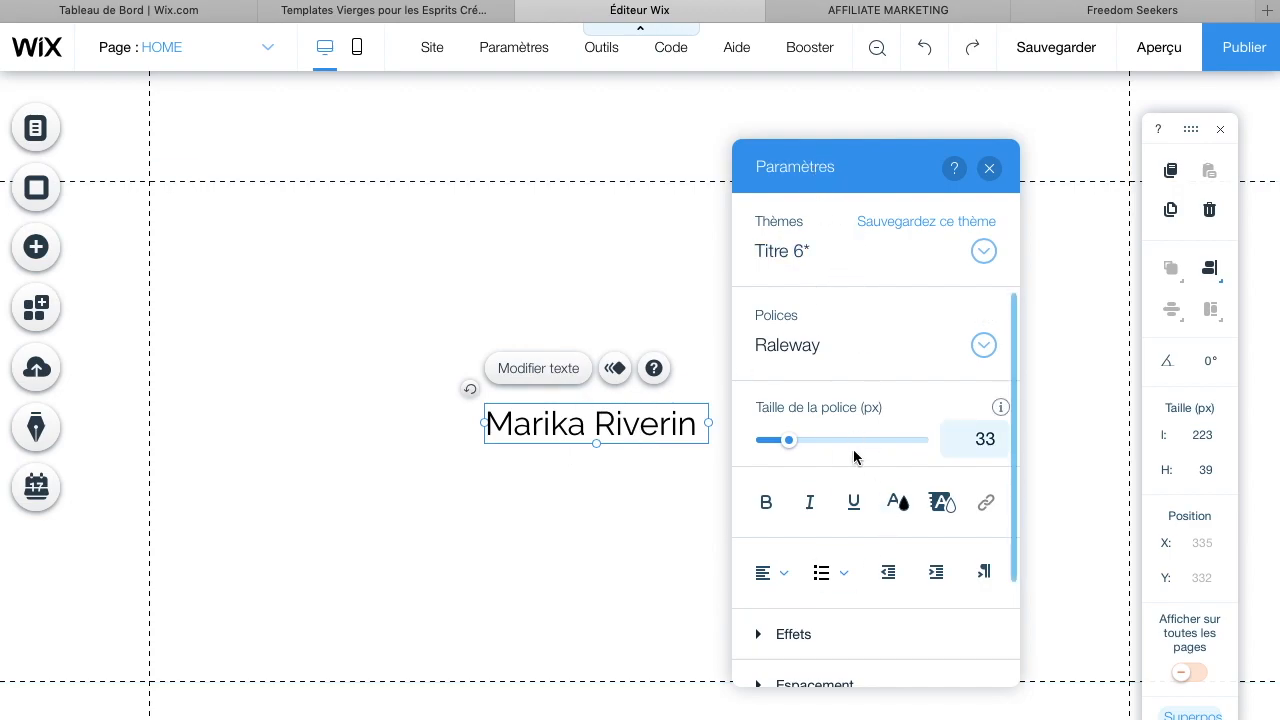
Try a dark red text colour on the name and switch it back to black
{"action": "scroll", "coordinate": [854, 454], "scroll_direction": "down", "scroll_amount": 2}
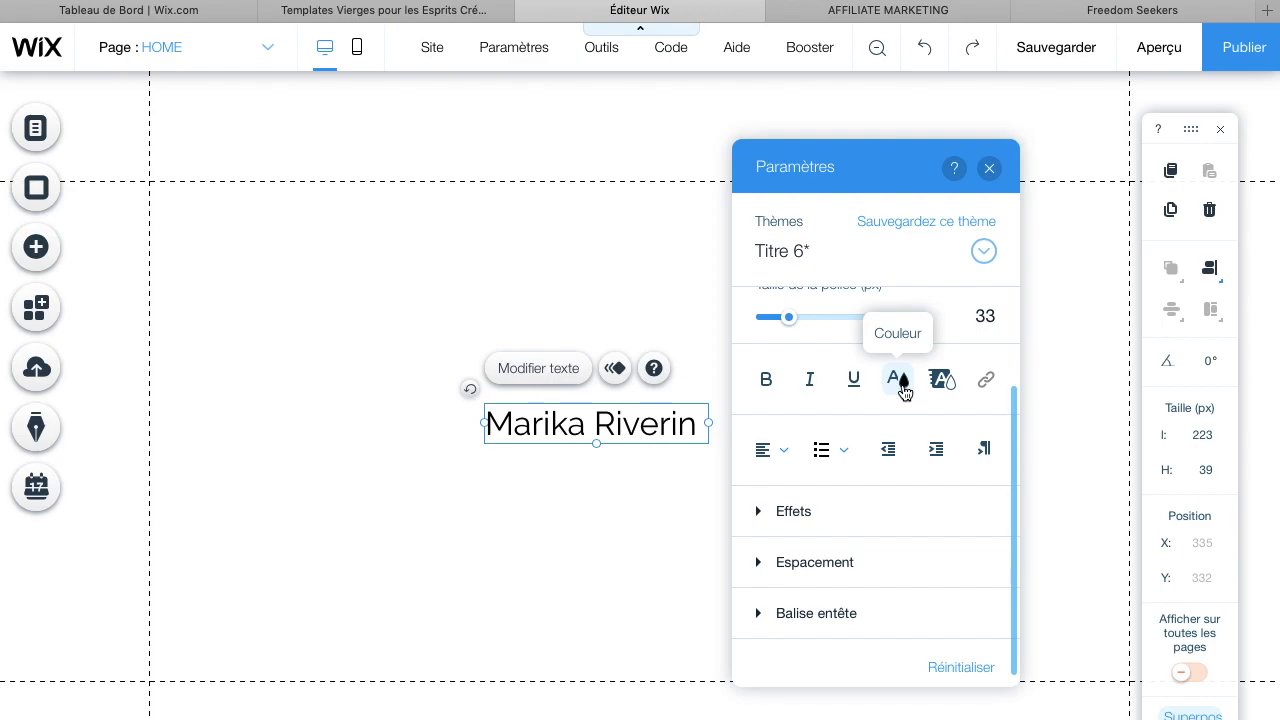
{"action": "scroll", "coordinate": [903, 392], "scroll_direction": "up", "scroll_amount": 2}
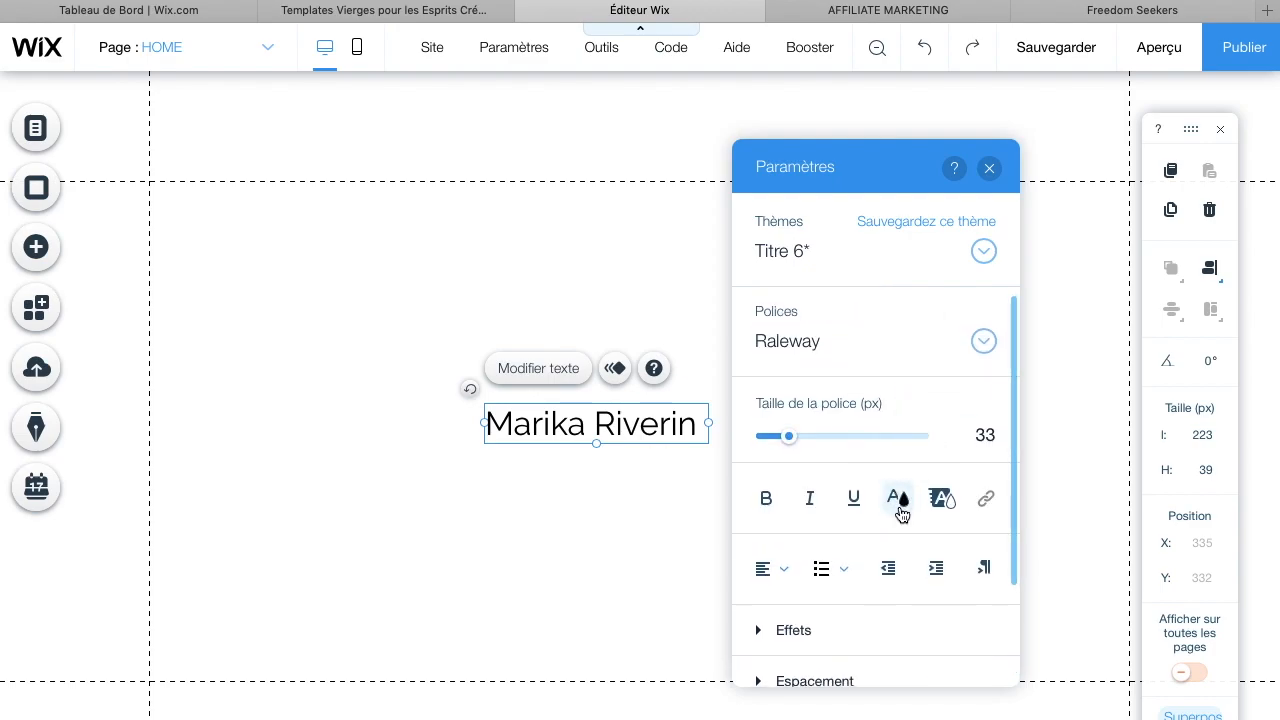
{"action": "left_click_drag", "start_coordinate": [695, 430], "coordinate": [474, 438]}
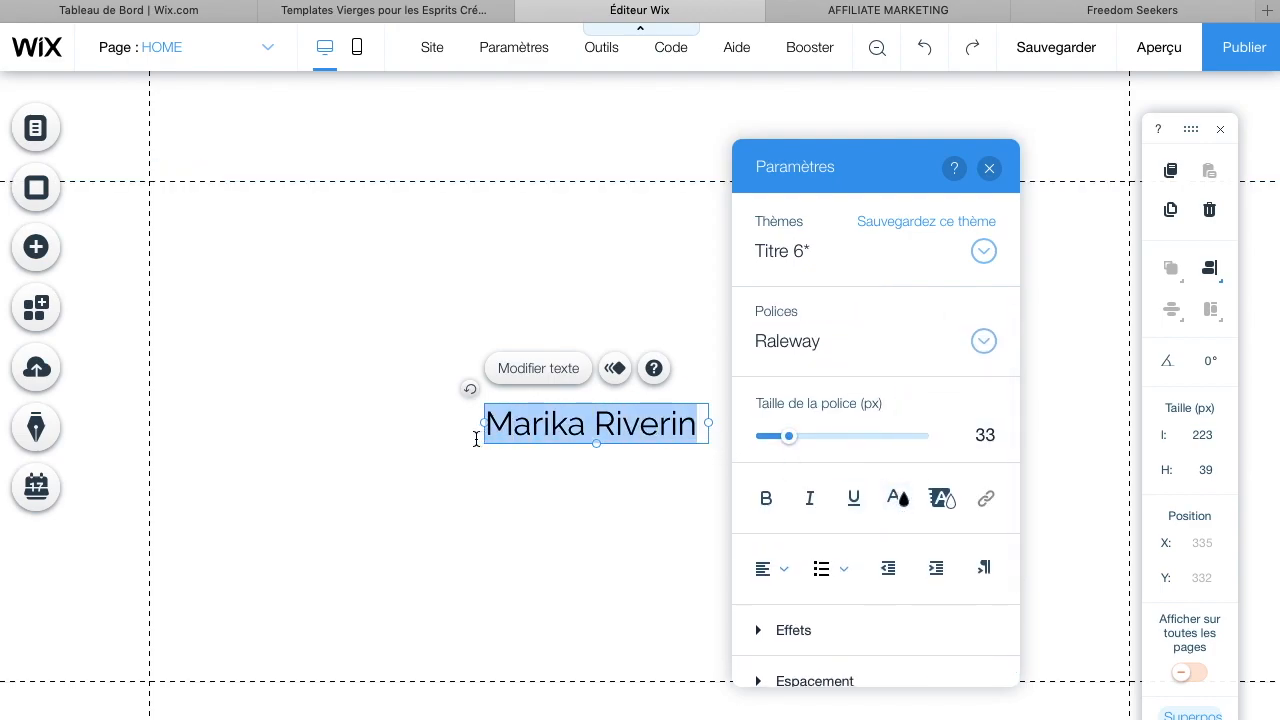
{"action": "left_click", "coordinate": [897, 498]}
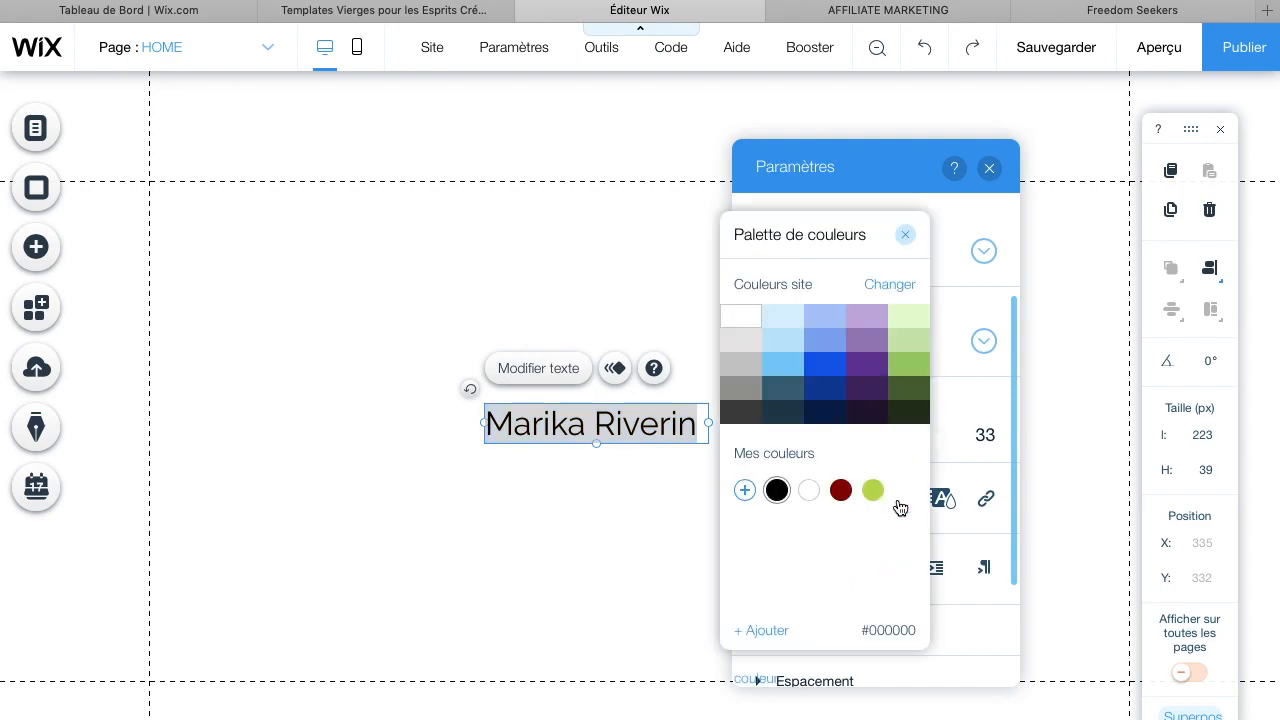
{"action": "left_click", "coordinate": [840, 490]}
{"action": "left_click", "coordinate": [778, 490]}
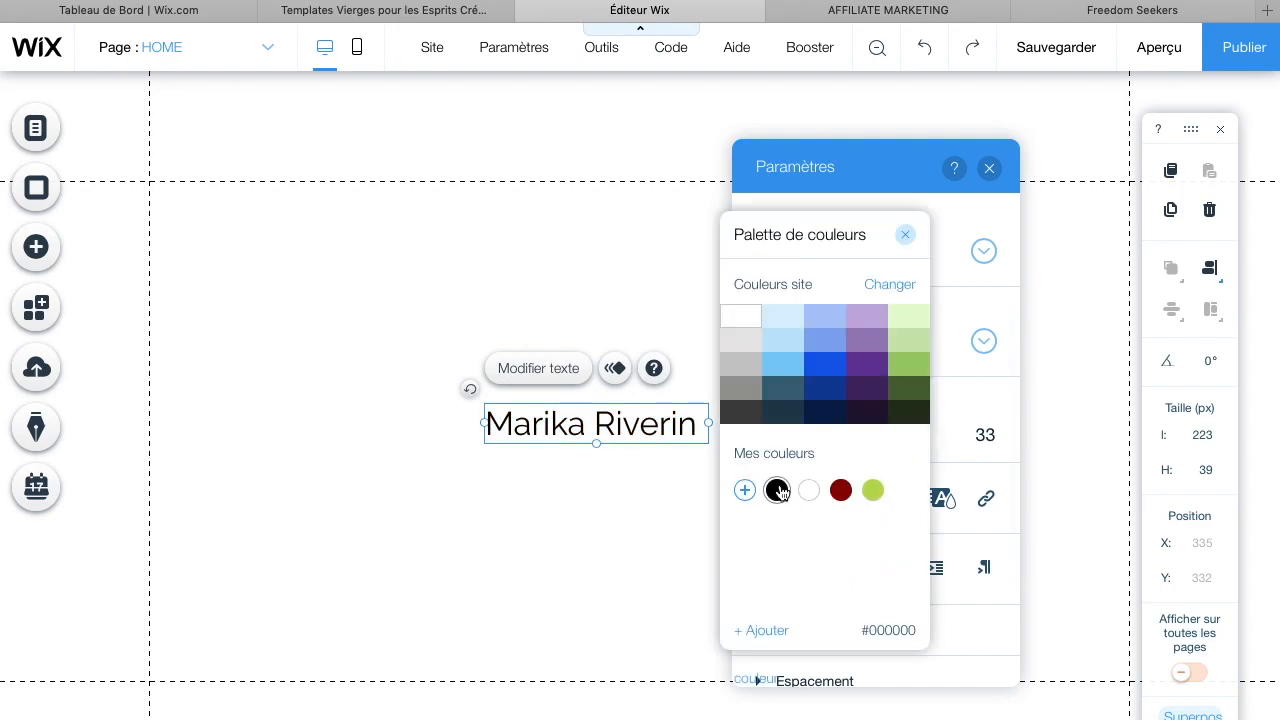
{"action": "left_click", "coordinate": [968, 466]}
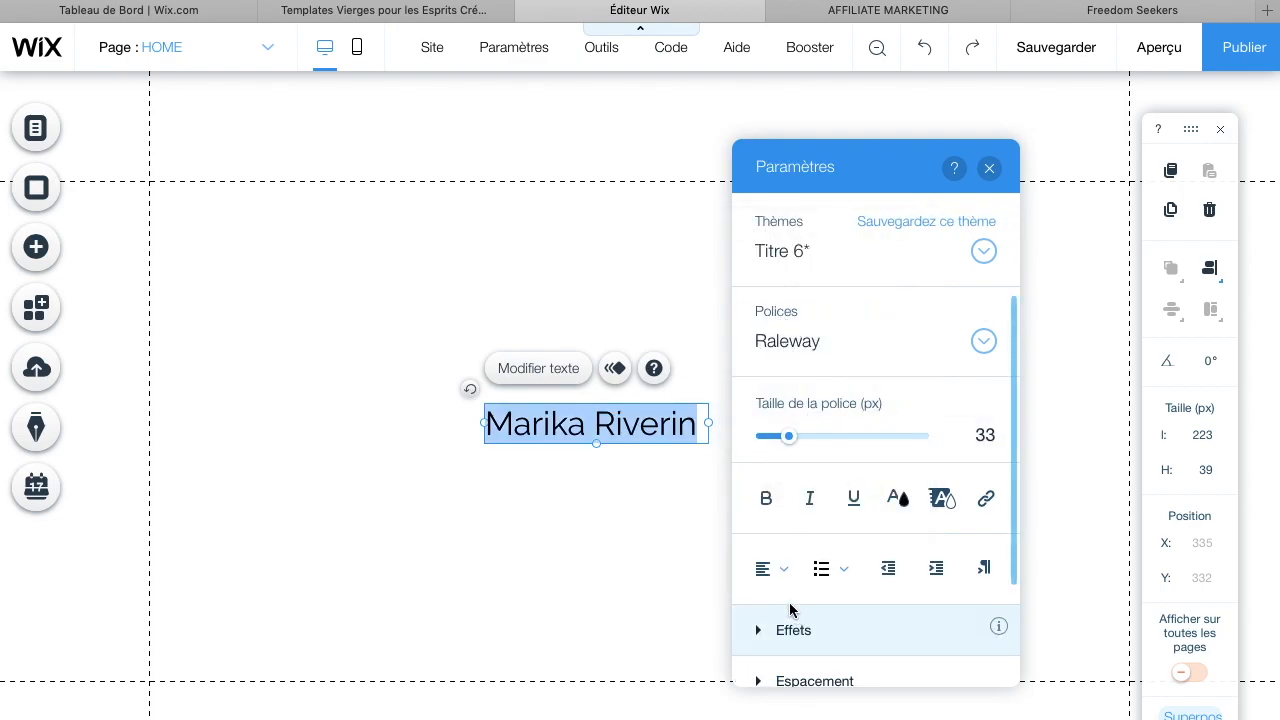
Center-align the name heading and deselect it
{"action": "left_click", "coordinate": [779, 580]}
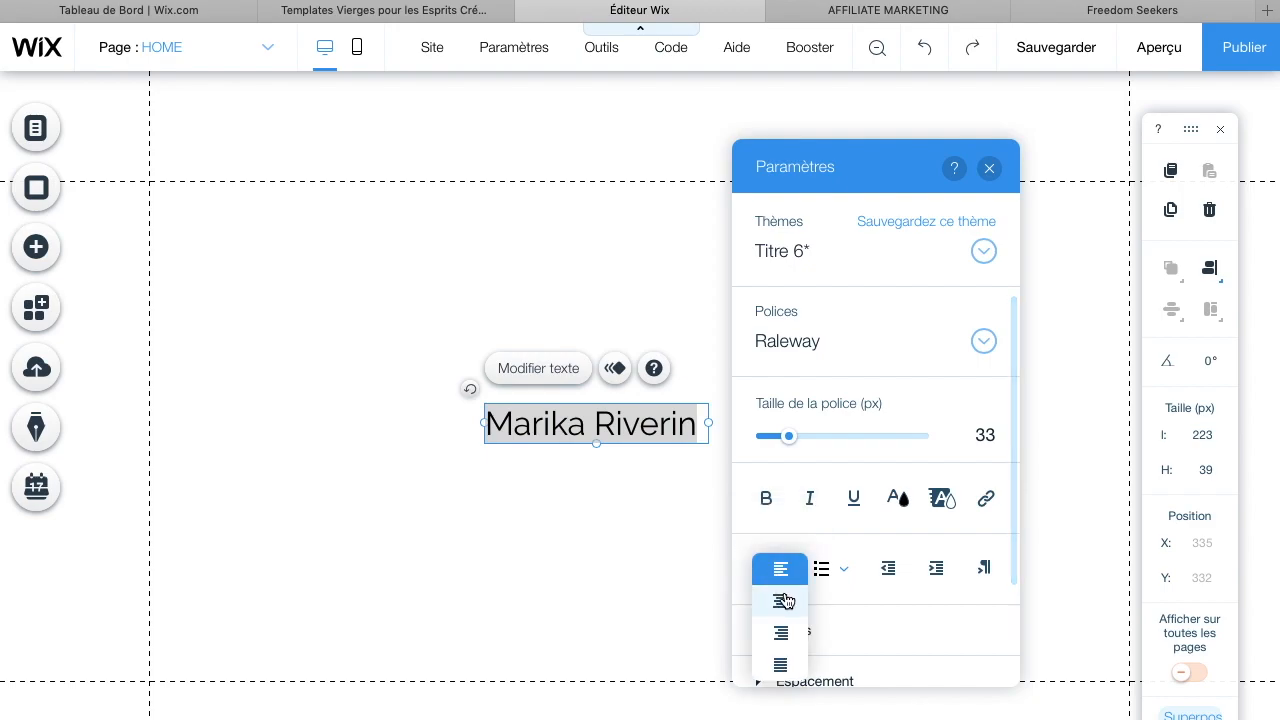
{"action": "left_click", "coordinate": [785, 601]}
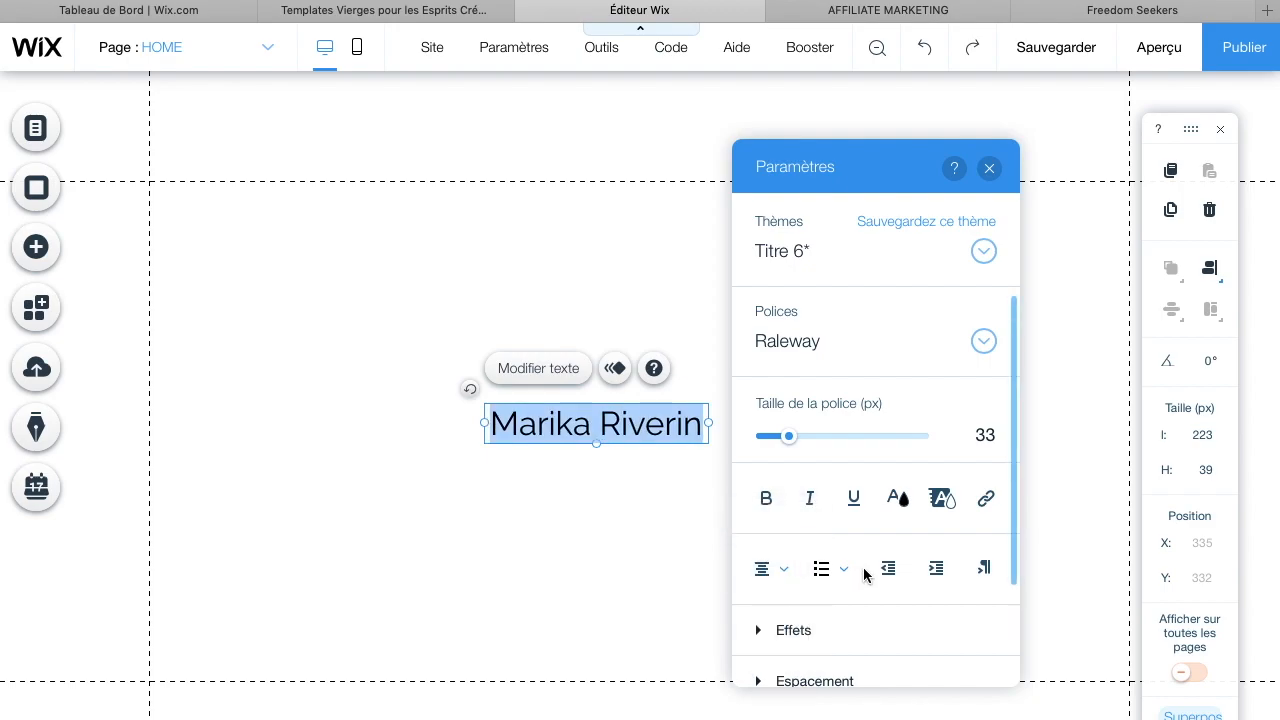
{"action": "scroll", "coordinate": [857, 574], "scroll_direction": "down", "scroll_amount": 3}
{"action": "left_click", "coordinate": [548, 501]}
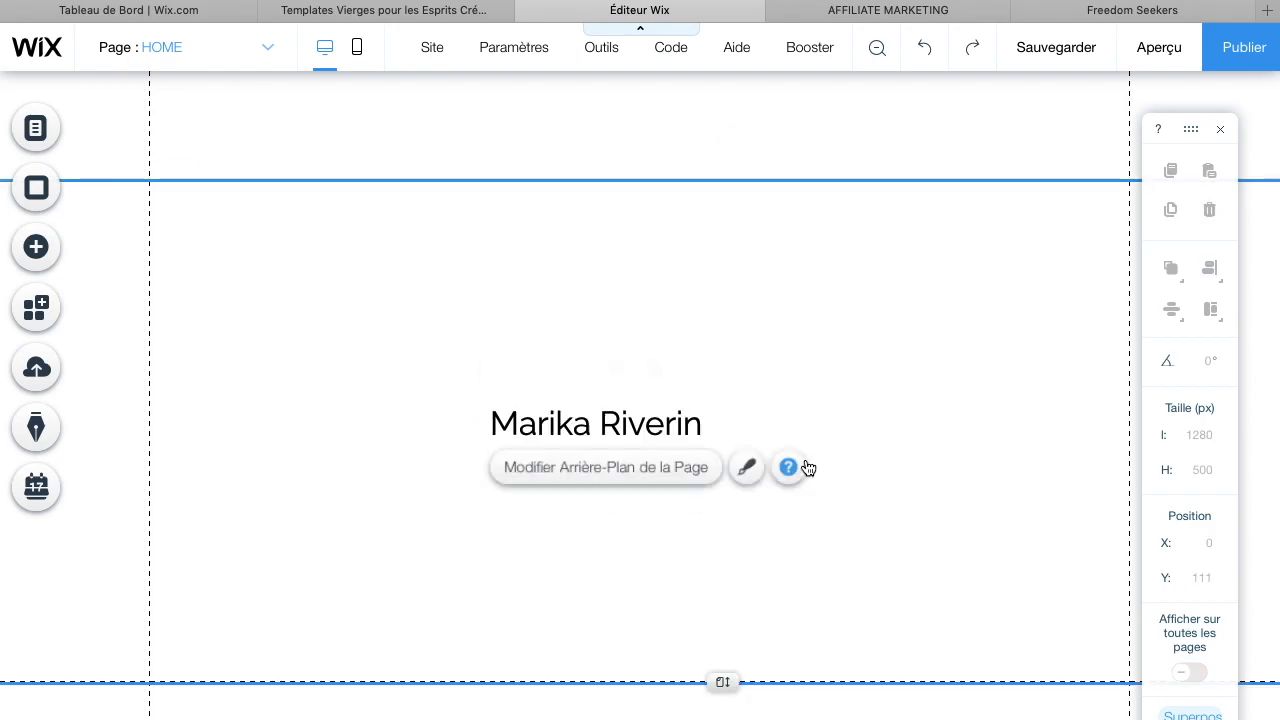
Move the name heading up into the header area, centred near the top of the page
{"action": "left_click", "coordinate": [668, 420]}
{"action": "left_click_drag", "start_coordinate": [610, 420], "coordinate": [654, 124]}
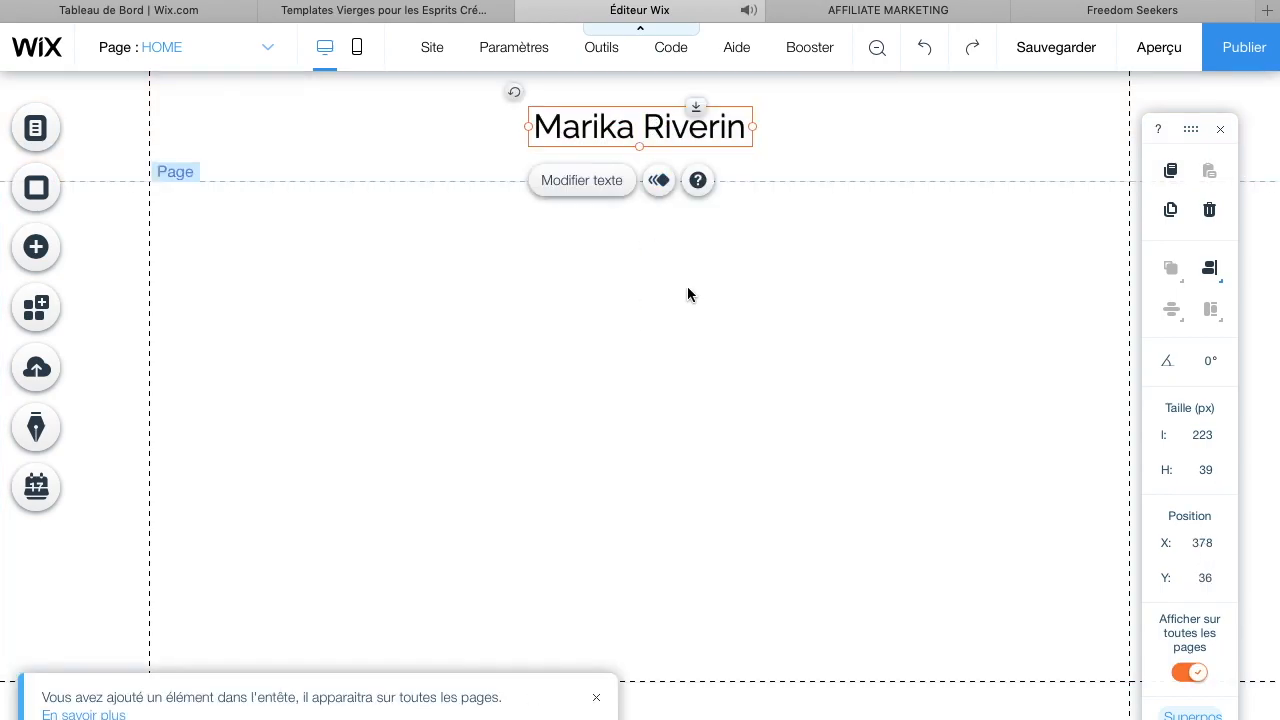
{"action": "left_click", "coordinate": [721, 289]}
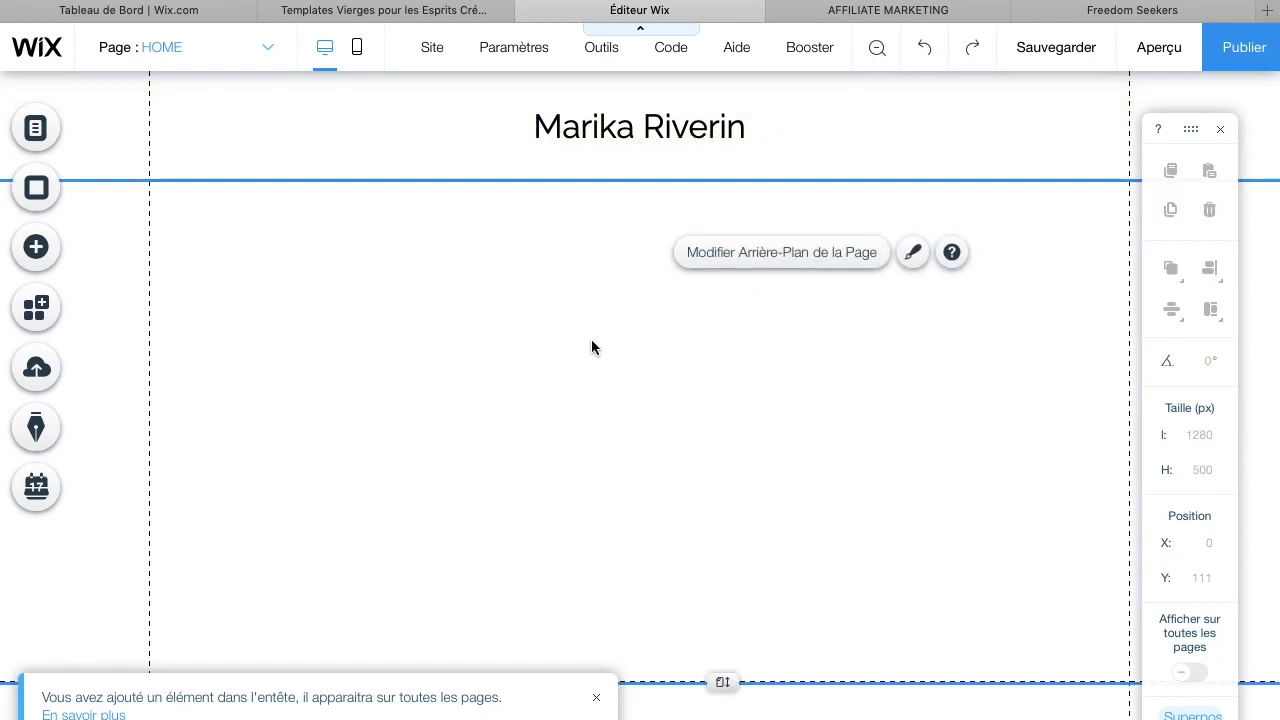
{"action": "scroll", "coordinate": [488, 231], "scroll_direction": "down", "scroll_amount": 1}
{"action": "scroll", "coordinate": [488, 231], "scroll_direction": "up", "scroll_amount": 1}
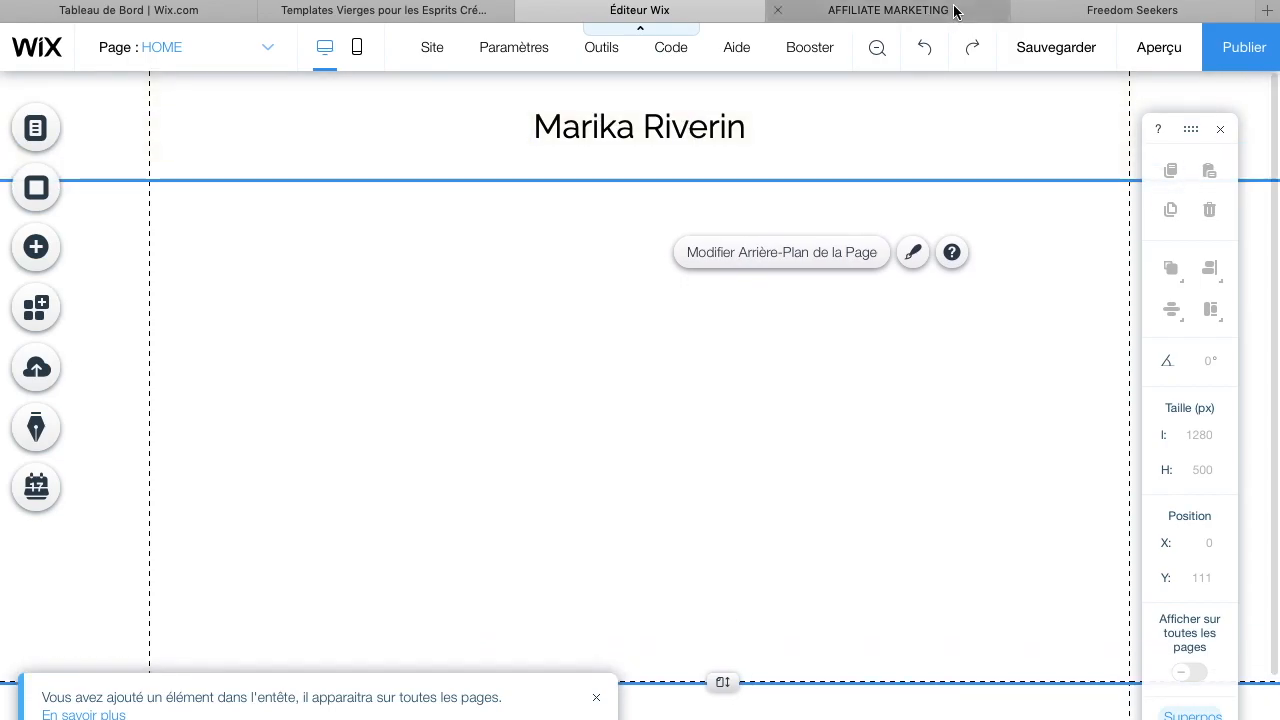
Compare the headers of the Freedom Seekers and AFFILIATE MARKETING example sites, then return to the editor
{"action": "left_click", "coordinate": [1054, 12]}
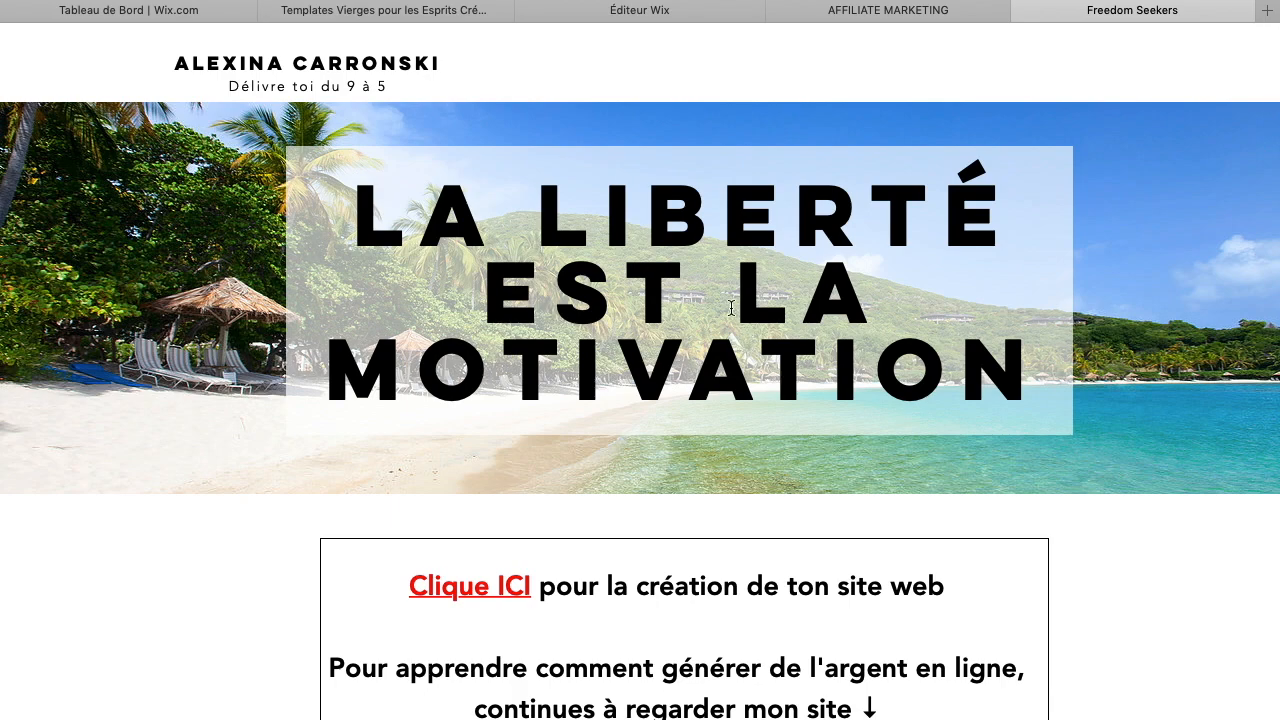
{"action": "left_click", "coordinate": [940, 10]}
{"action": "scroll", "coordinate": [748, 346], "scroll_direction": "up", "scroll_amount": 10}
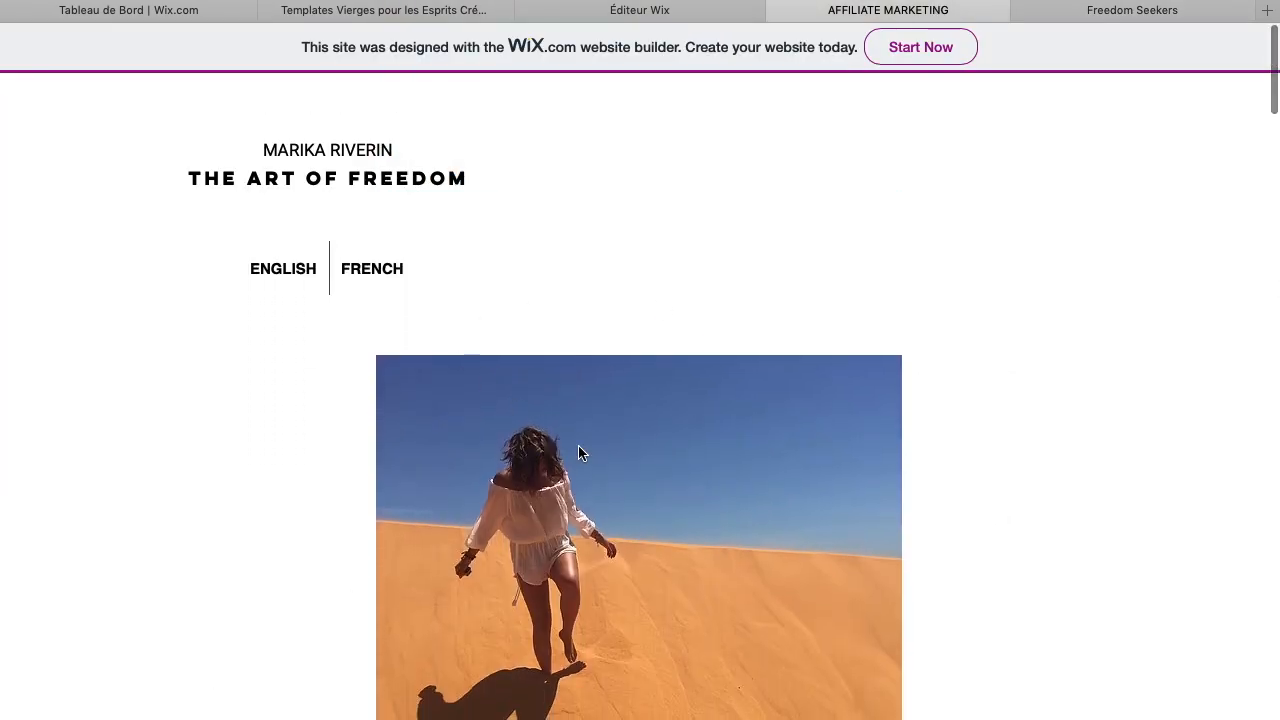
{"action": "scroll", "coordinate": [530, 400], "scroll_direction": "down", "scroll_amount": 5}
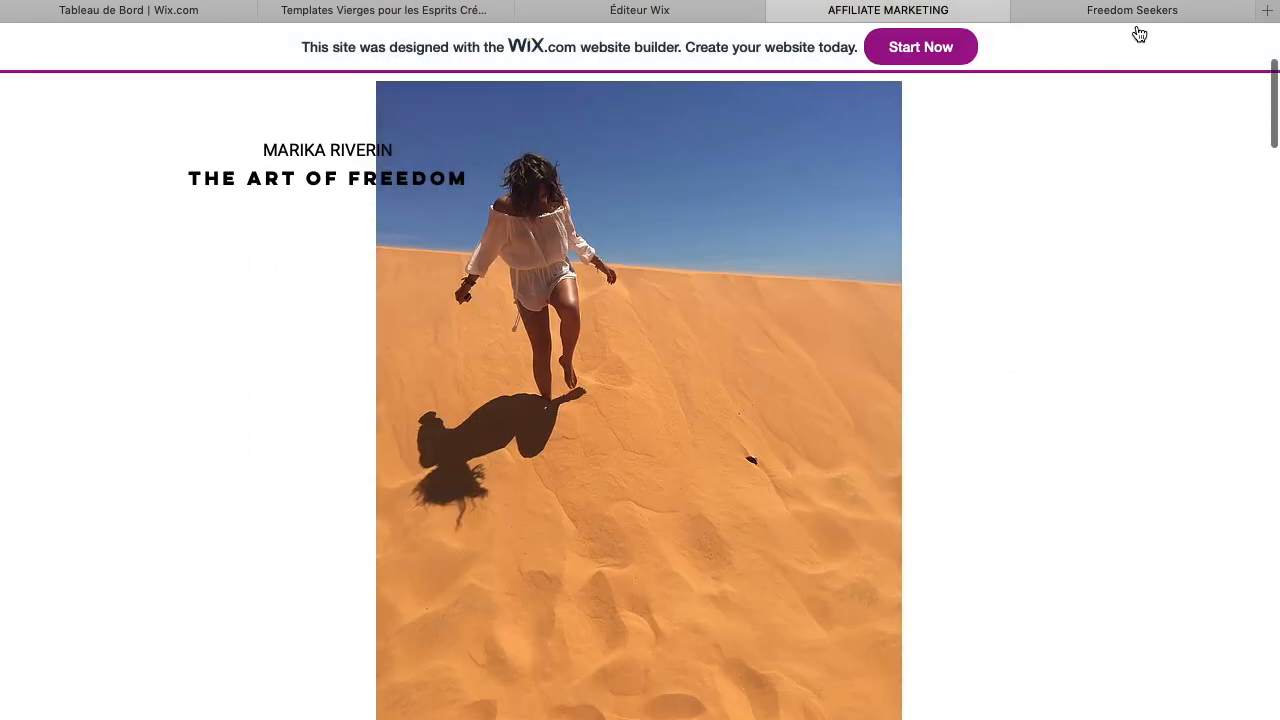
{"action": "left_click", "coordinate": [1136, 12]}
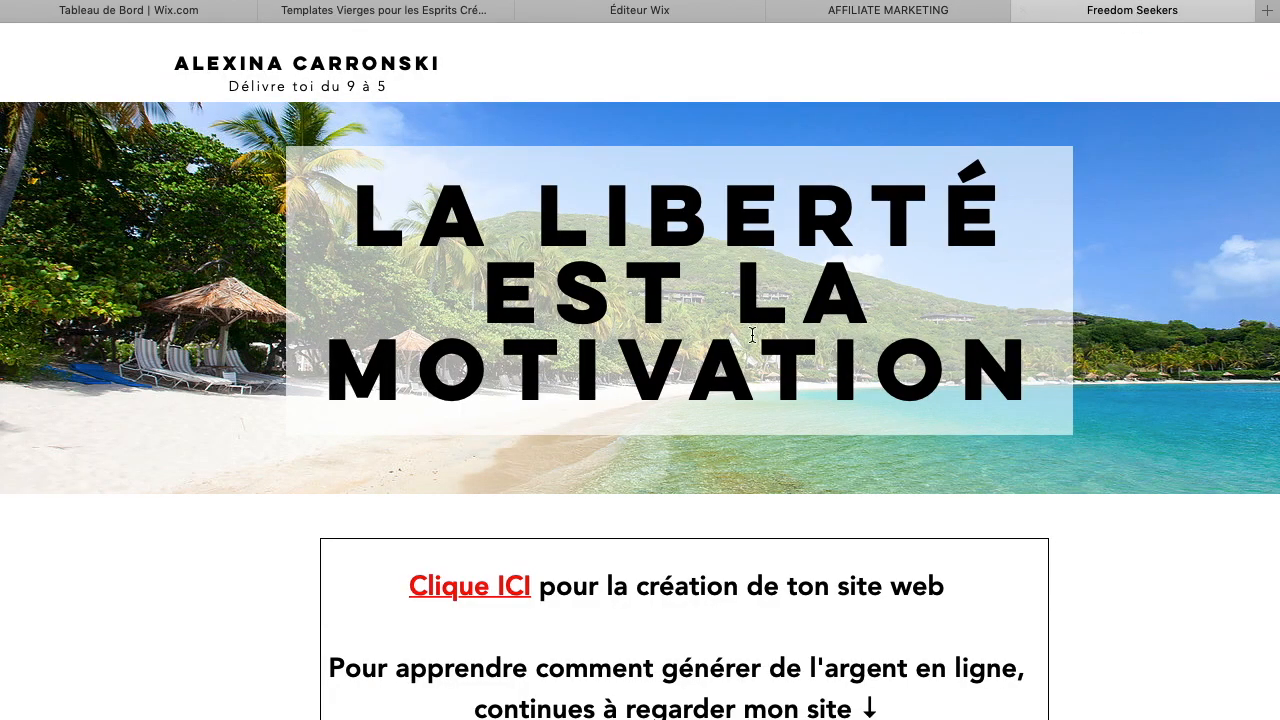
{"action": "scroll", "coordinate": [752, 334], "scroll_direction": "down", "scroll_amount": 3}
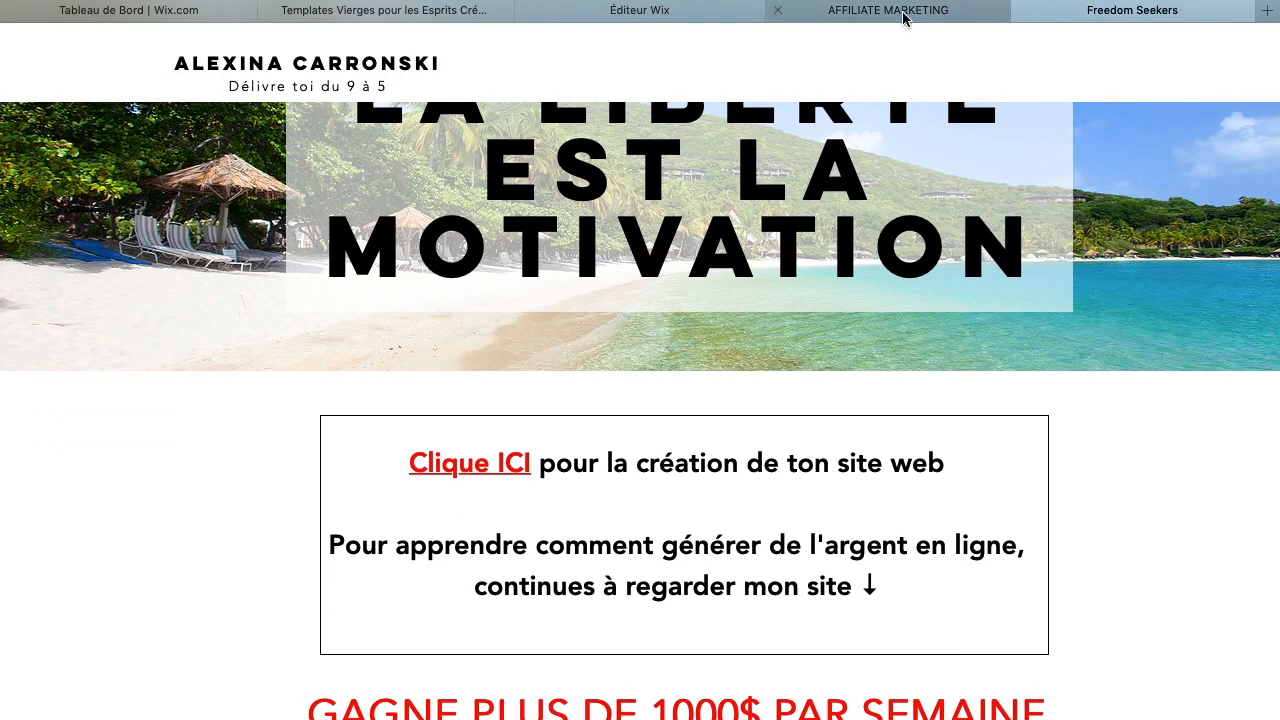
{"action": "scroll", "coordinate": [990, 27], "scroll_direction": "up", "scroll_amount": 3}
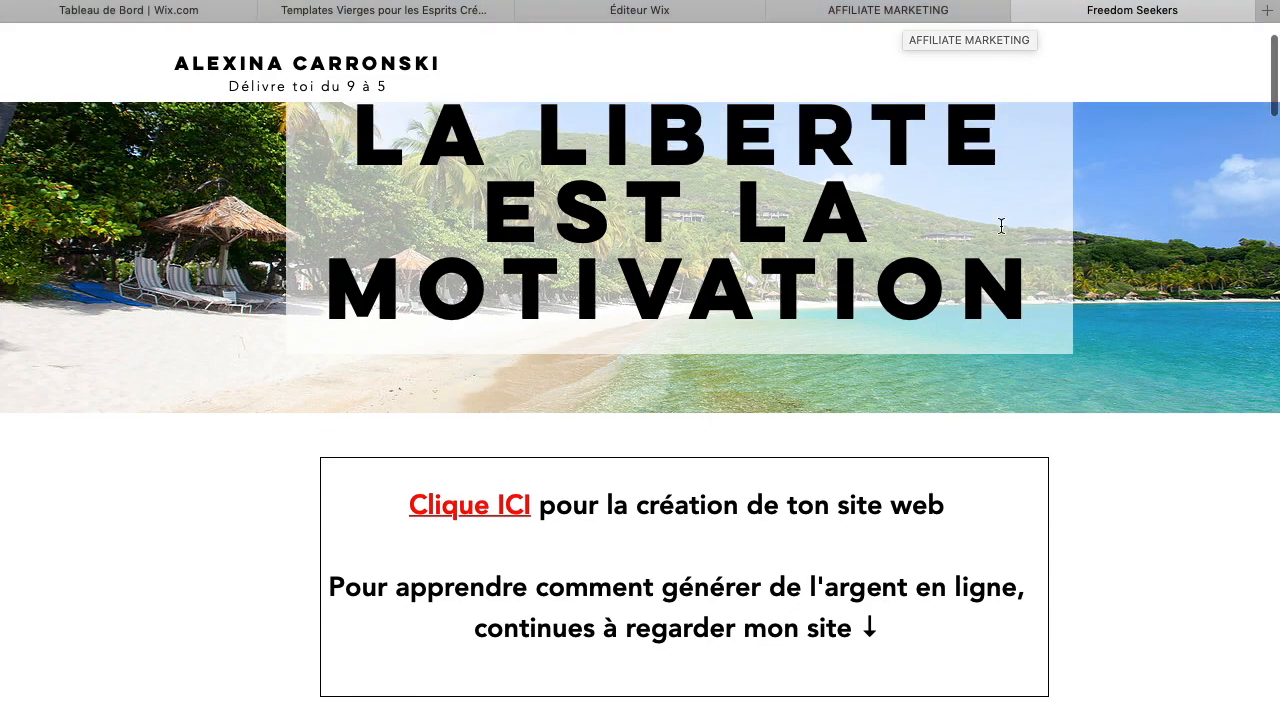
{"action": "left_click", "coordinate": [948, 17]}
{"action": "scroll", "coordinate": [657, 517], "scroll_direction": "down", "scroll_amount": 3}
{"action": "left_click", "coordinate": [668, 11]}
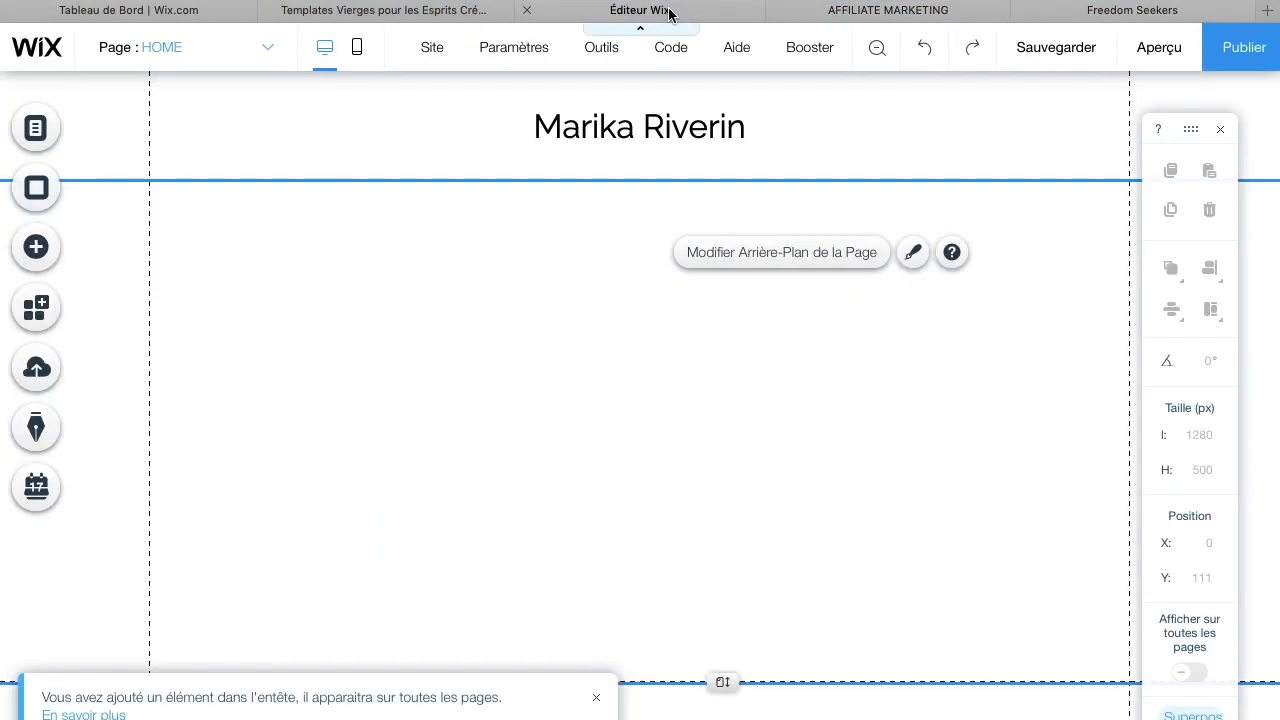
Open the header's design presets and apply the teal centred-strip header design
{"action": "left_click", "coordinate": [845, 117]}
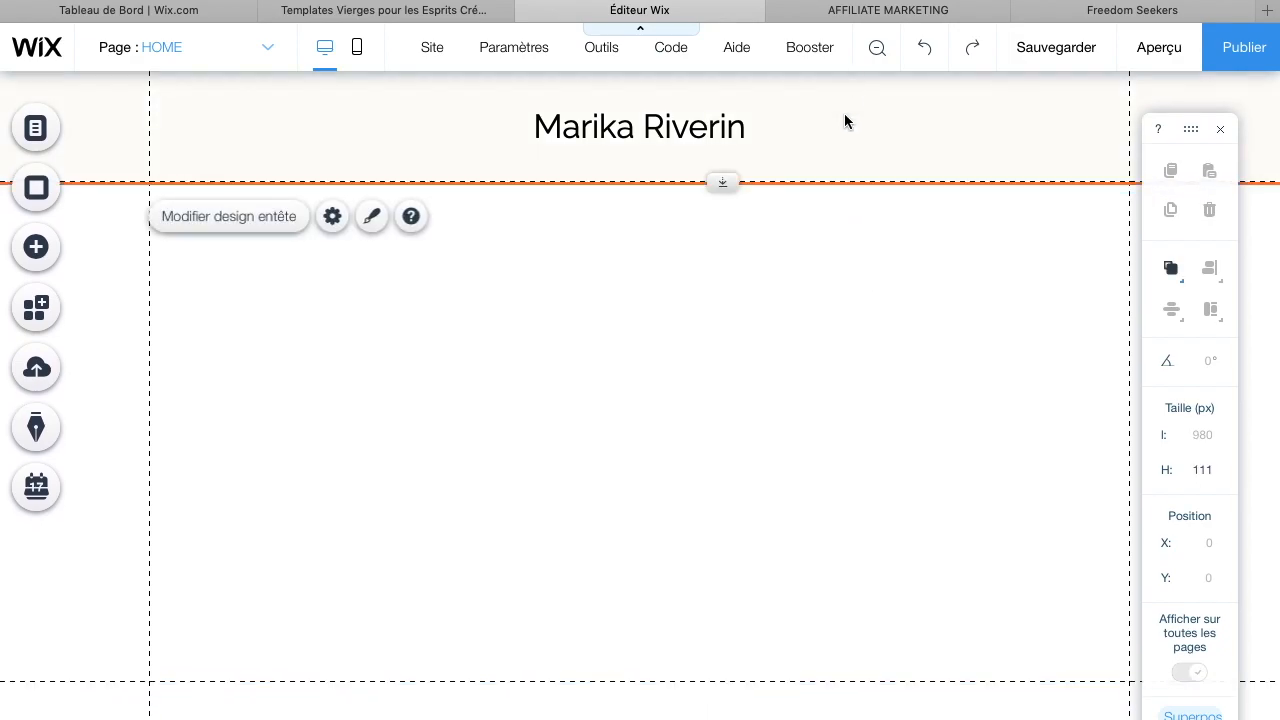
{"action": "left_click", "coordinate": [284, 219]}
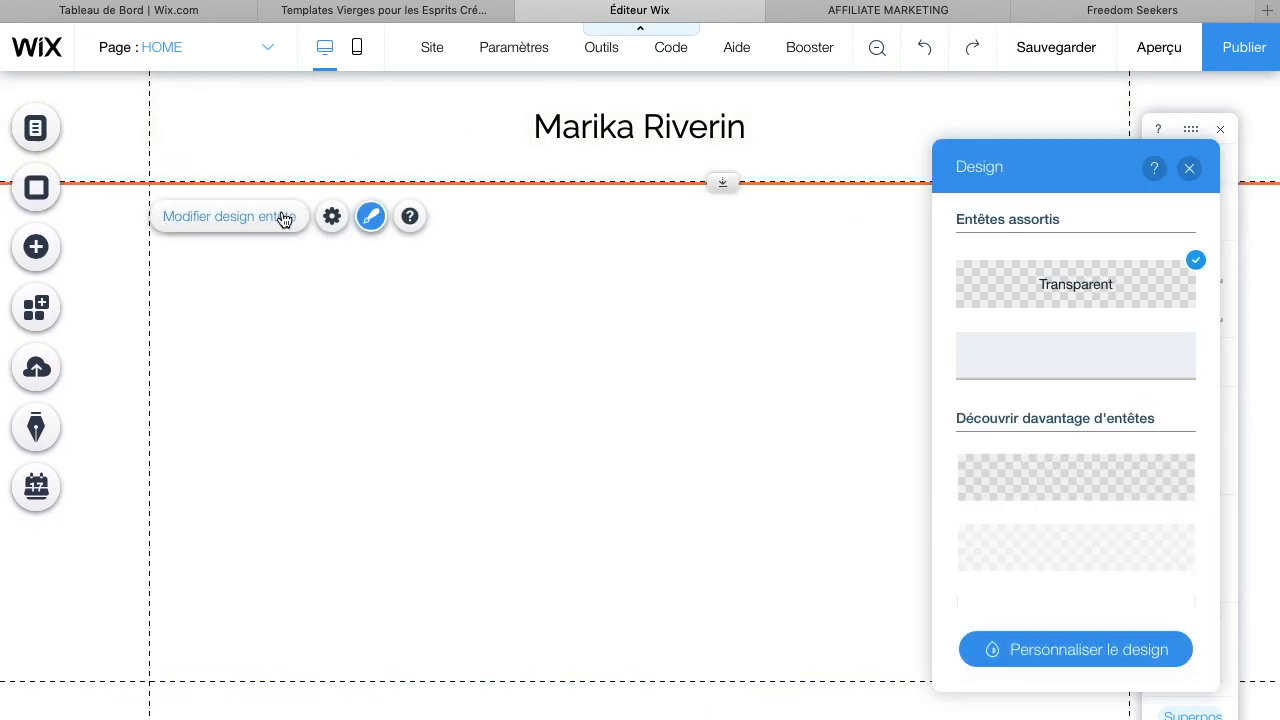
{"action": "scroll", "coordinate": [1074, 377], "scroll_direction": "down", "scroll_amount": 3}
{"action": "scroll", "coordinate": [1075, 380], "scroll_direction": "down", "scroll_amount": 3}
{"action": "left_click", "coordinate": [1071, 376]}
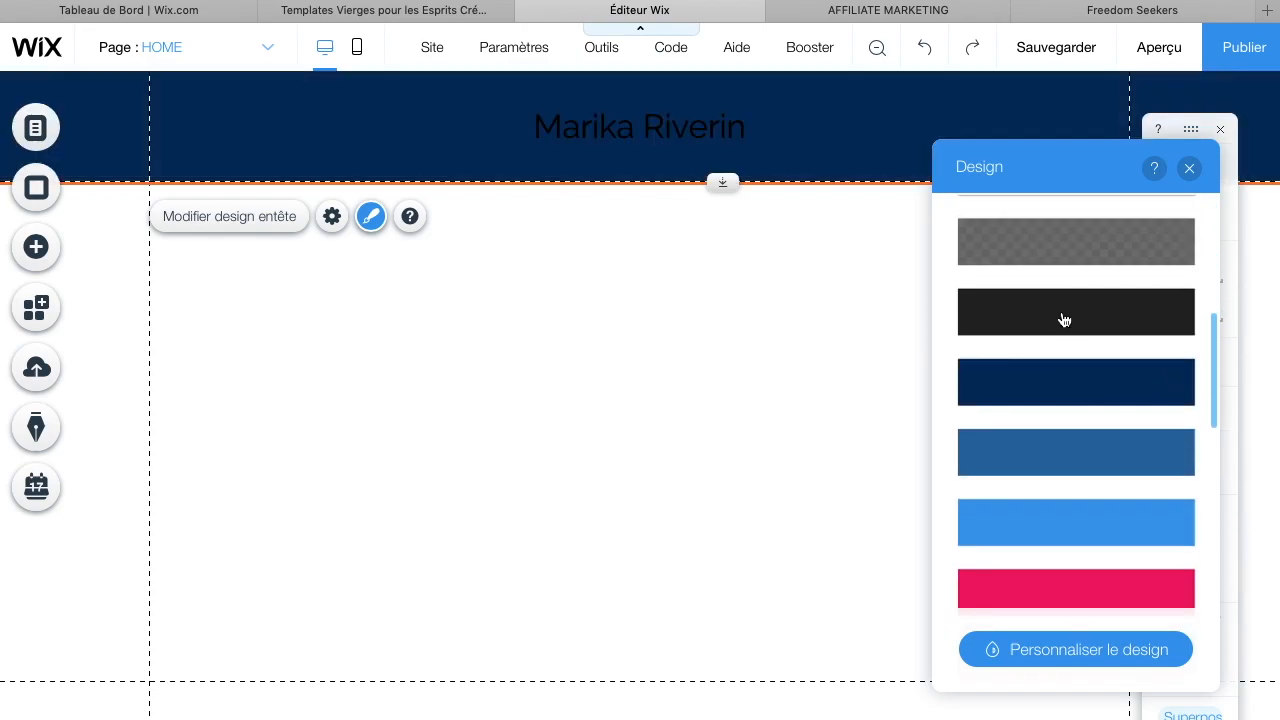
{"action": "left_click", "coordinate": [1072, 575]}
{"action": "scroll", "coordinate": [1068, 540], "scroll_direction": "down", "scroll_amount": 6}
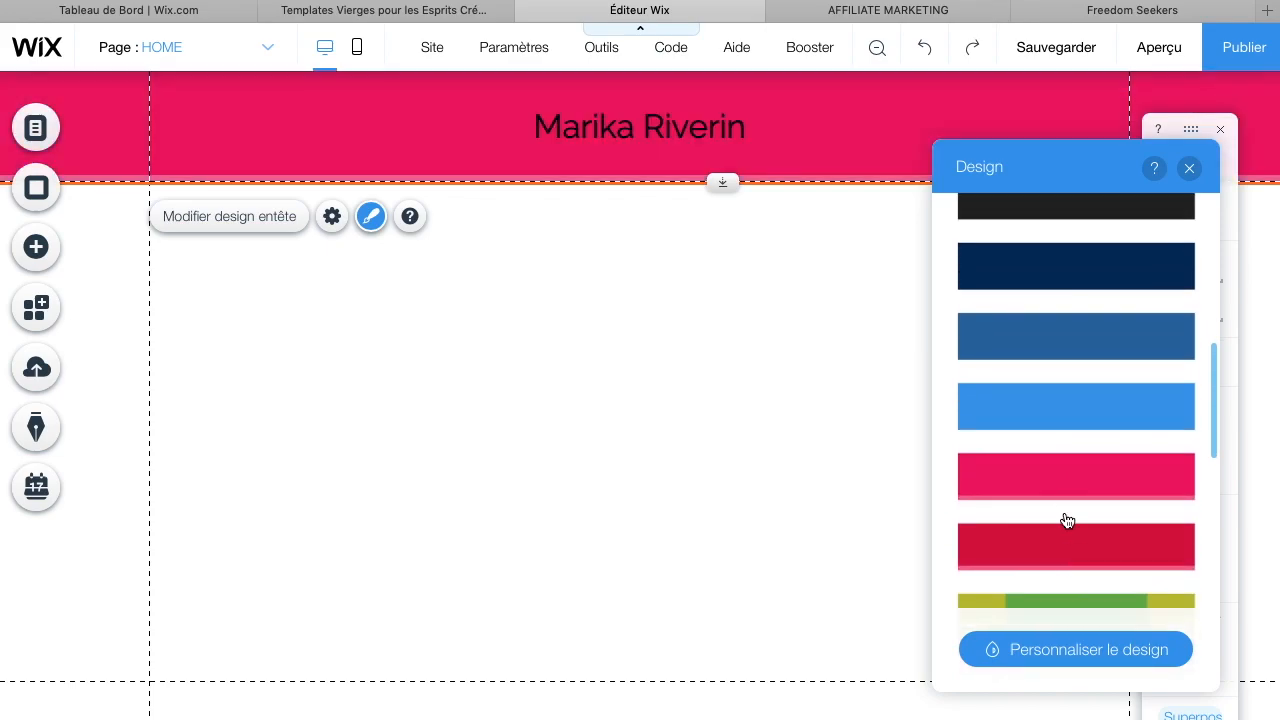
{"action": "left_click", "coordinate": [1075, 444]}
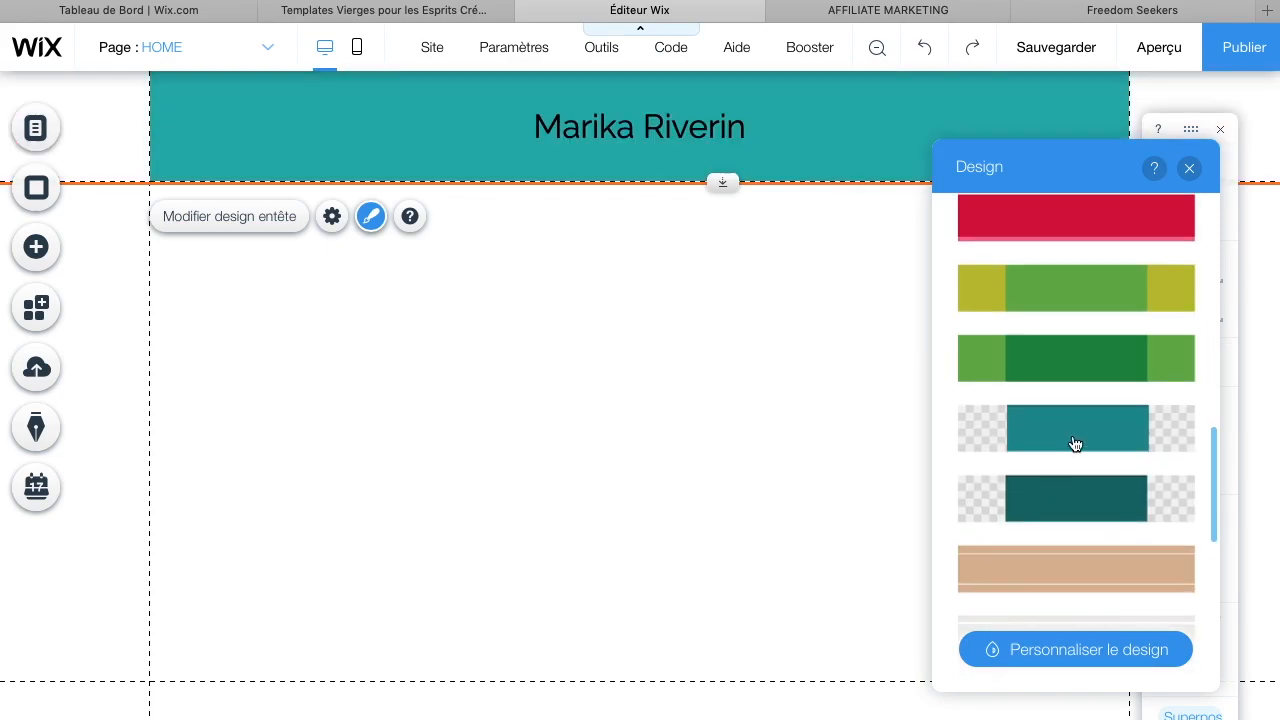
Apply the teal centred-strip header design, then close the header design panel and deselect the header
{"action": "left_click", "coordinate": [1075, 444]}
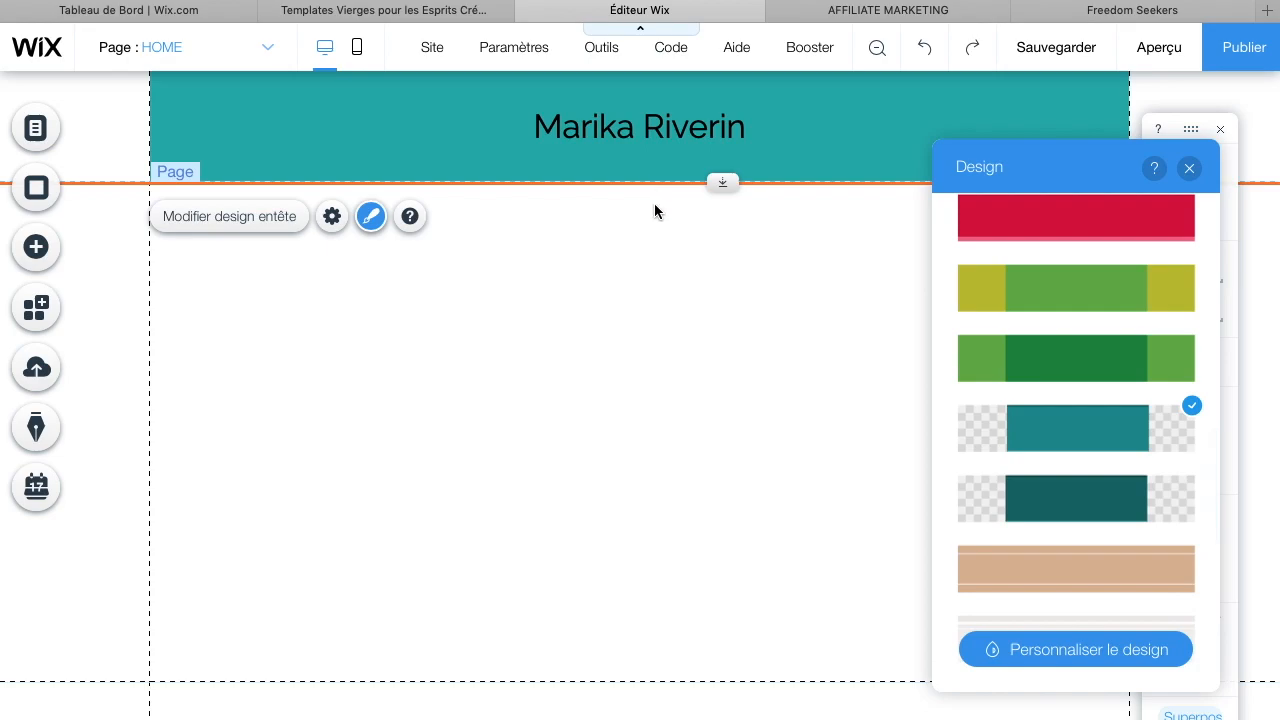
{"action": "left_click", "coordinate": [1103, 662]}
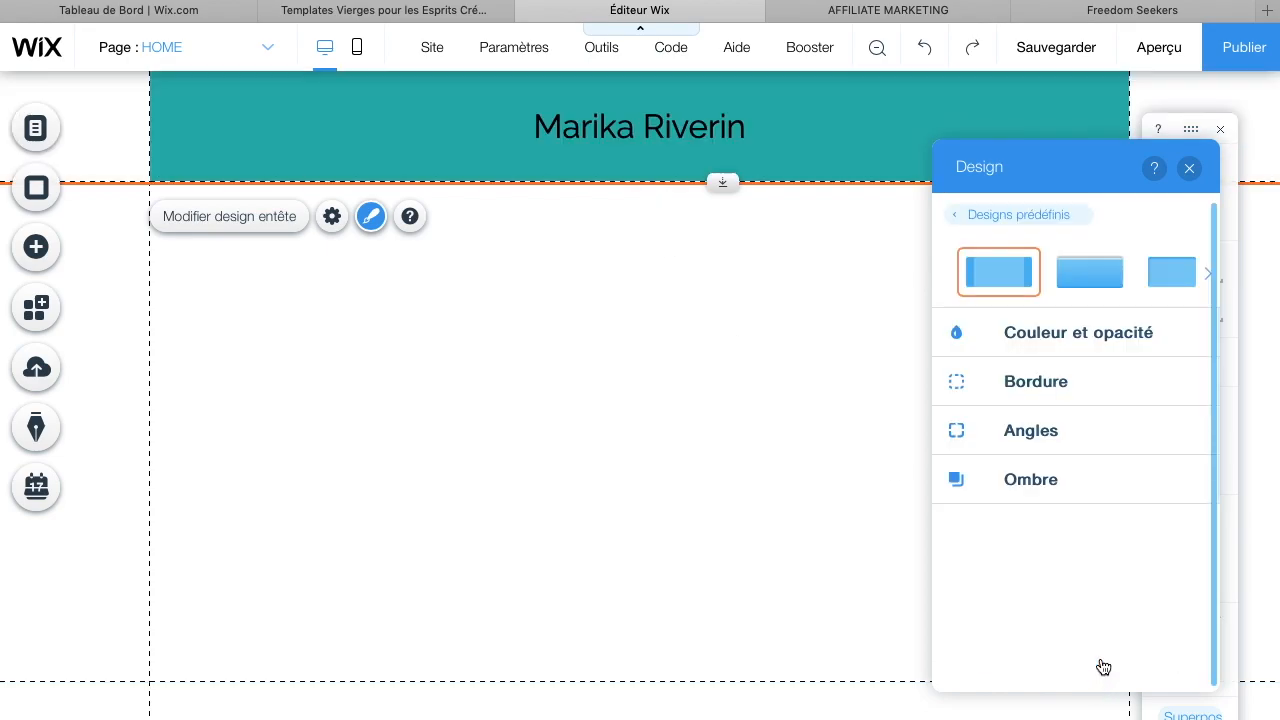
{"action": "left_click", "coordinate": [1189, 168]}
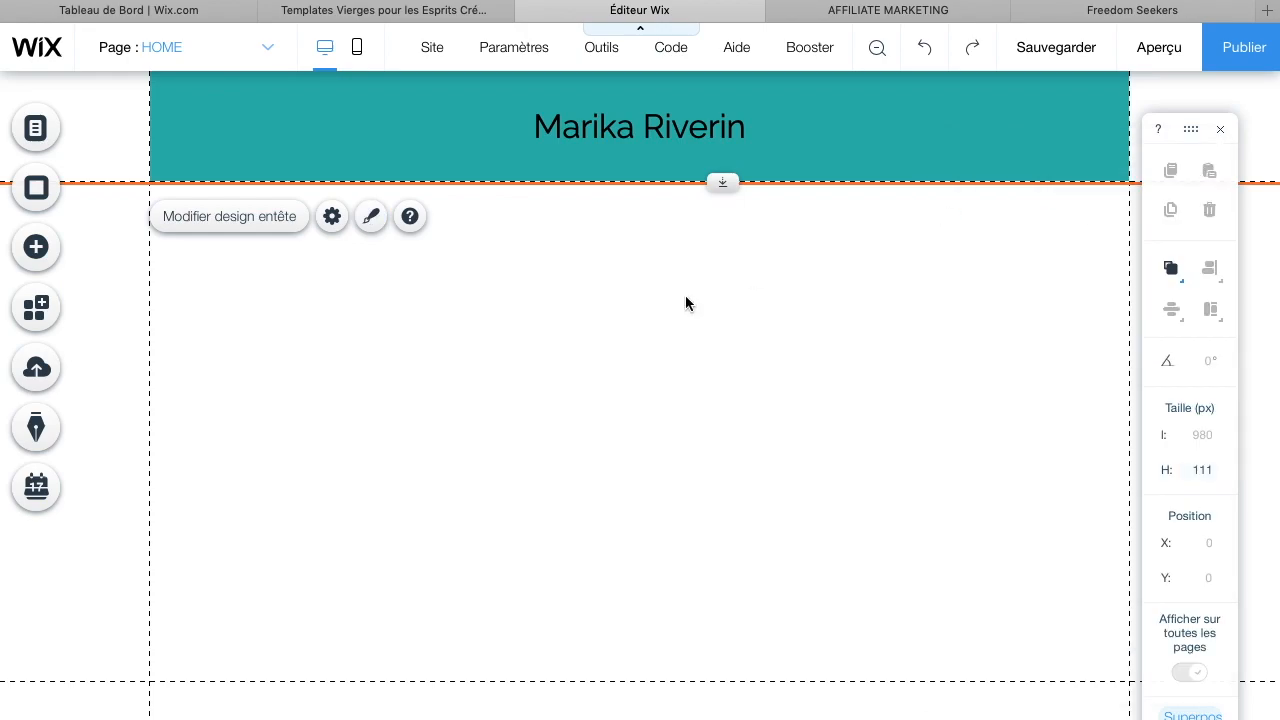
{"action": "left_click", "coordinate": [621, 332]}
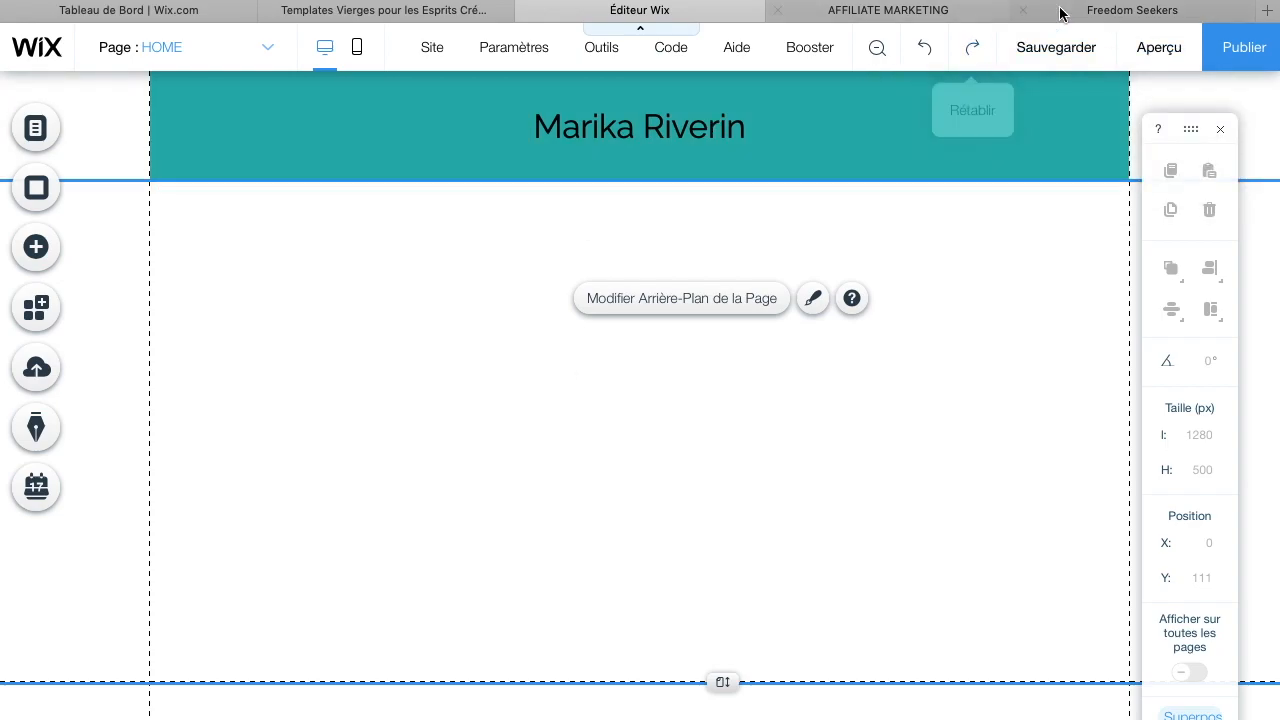
Copy the 'GAGNE PLUS DE 1000$ PAR SEMAINE EN LIGNE AVEC NOUS' headline from the Freedom Seekers example site
{"action": "left_click", "coordinate": [978, 12]}
{"action": "left_click", "coordinate": [1198, 12]}
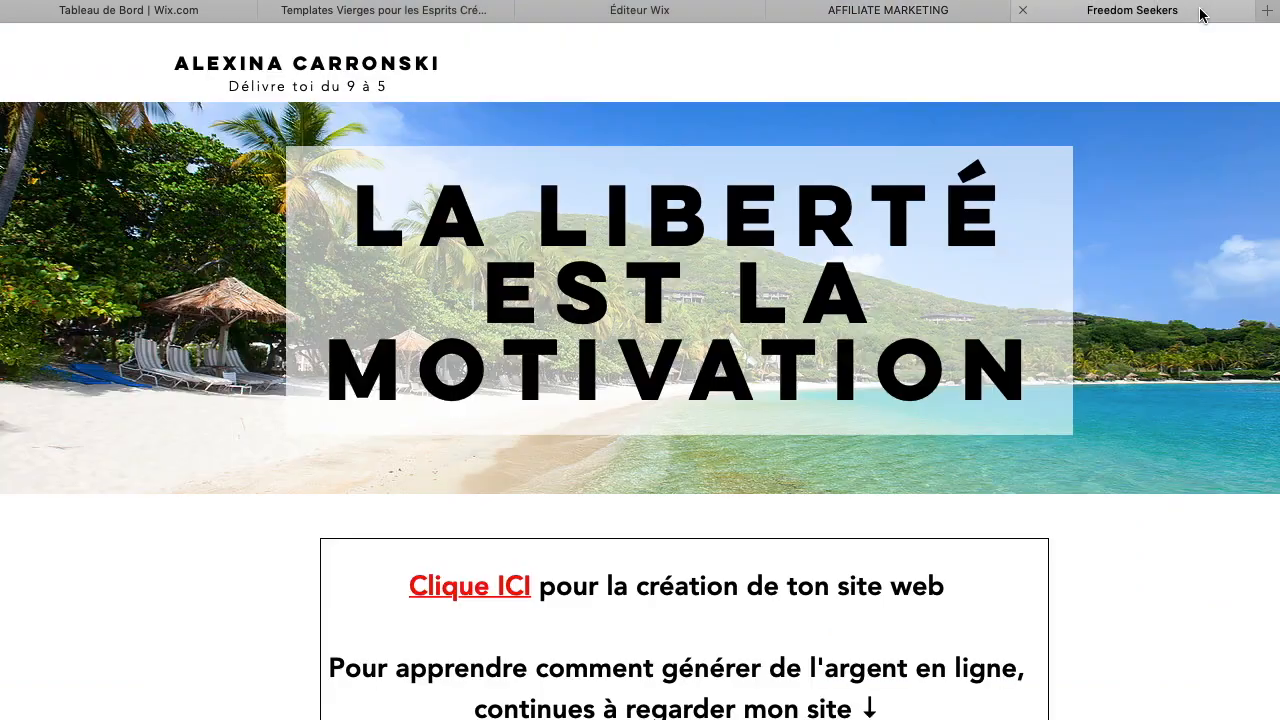
{"action": "scroll", "coordinate": [891, 487], "scroll_direction": "down", "scroll_amount": 5}
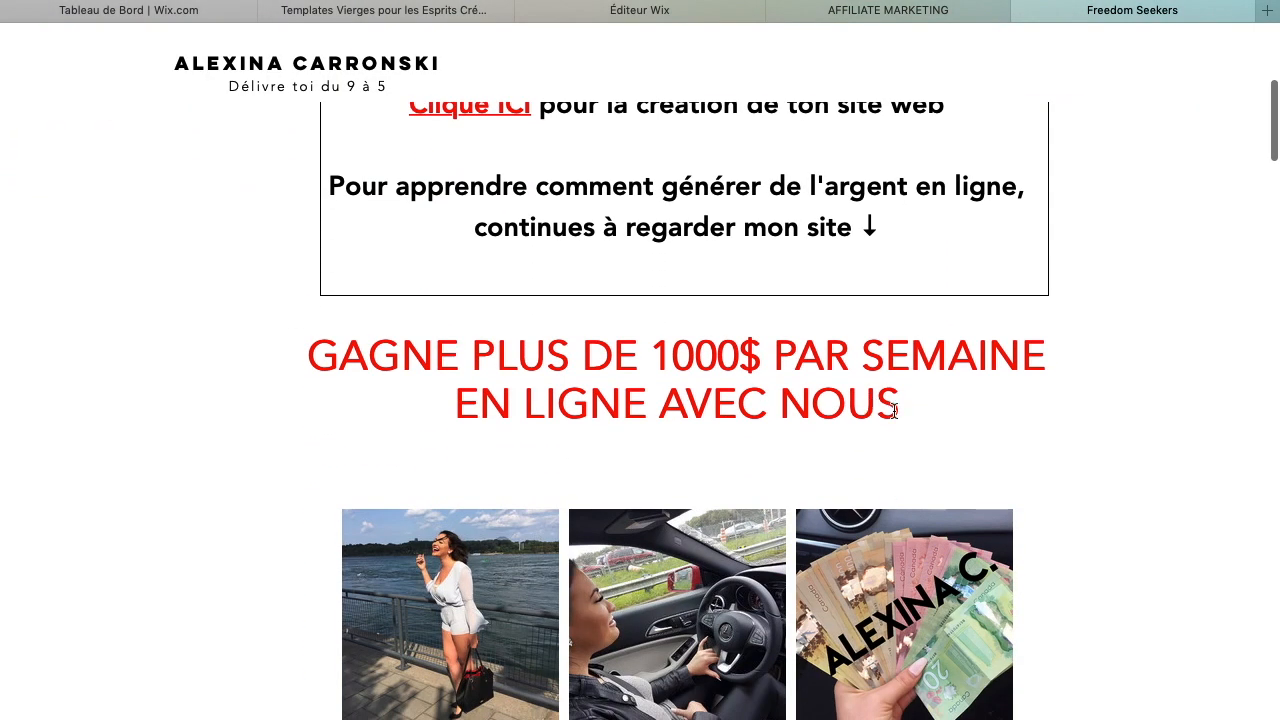
{"action": "left_click_drag", "start_coordinate": [904, 411], "coordinate": [743, 360]}
{"action": "left_click_drag", "start_coordinate": [320, 353], "coordinate": [297, 354]}
{"action": "key", "text": "super+c"}
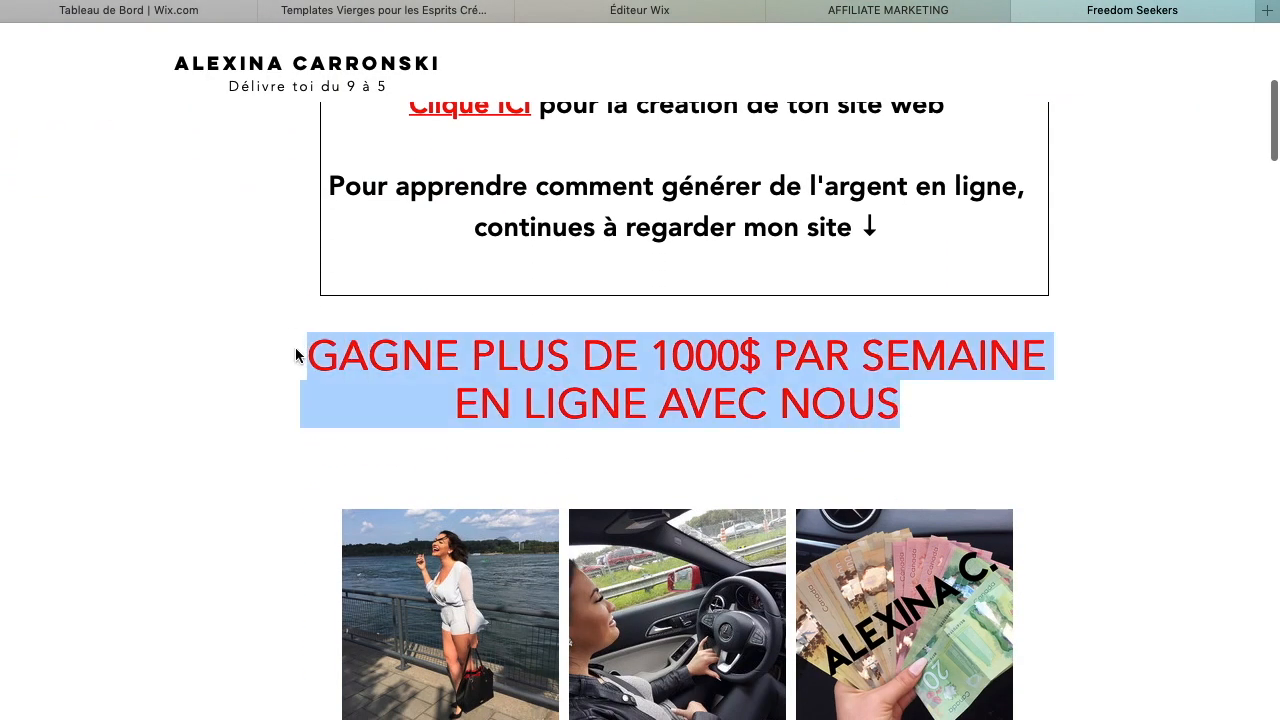
{"action": "right_click", "coordinate": [796, 363]}
{"action": "right_click", "coordinate": [841, 373]}
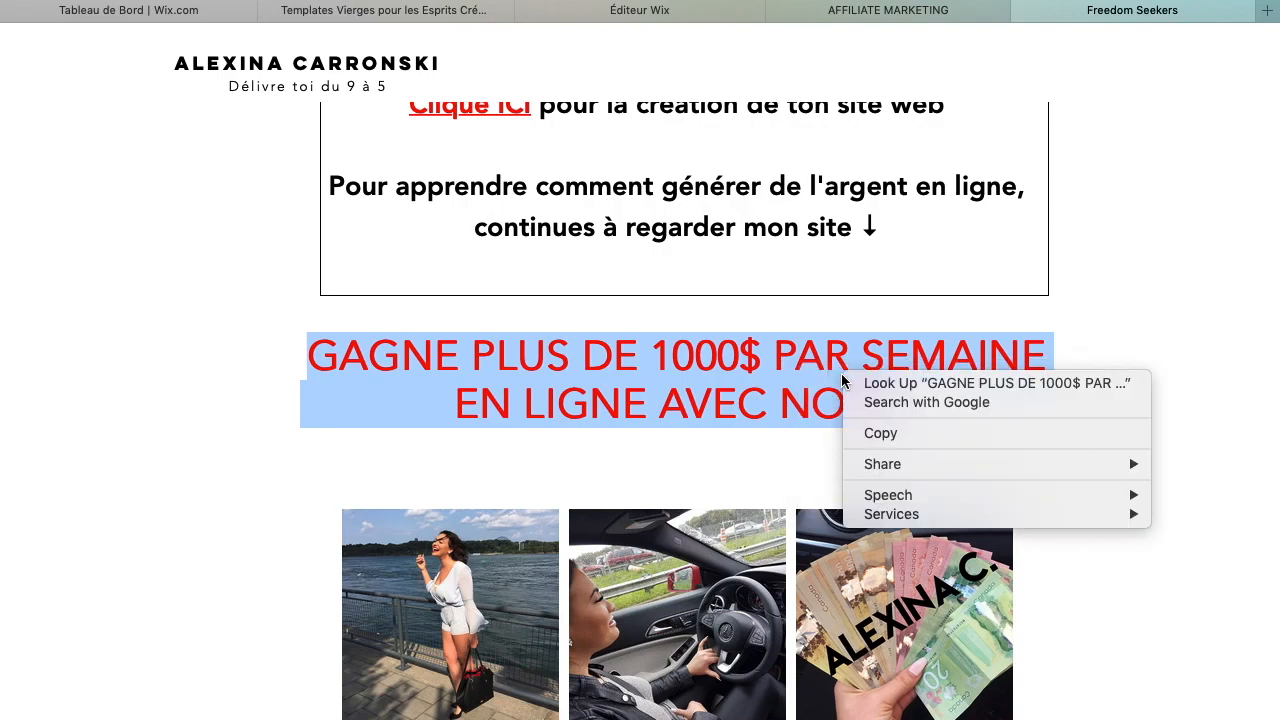
{"action": "left_click", "coordinate": [895, 431]}
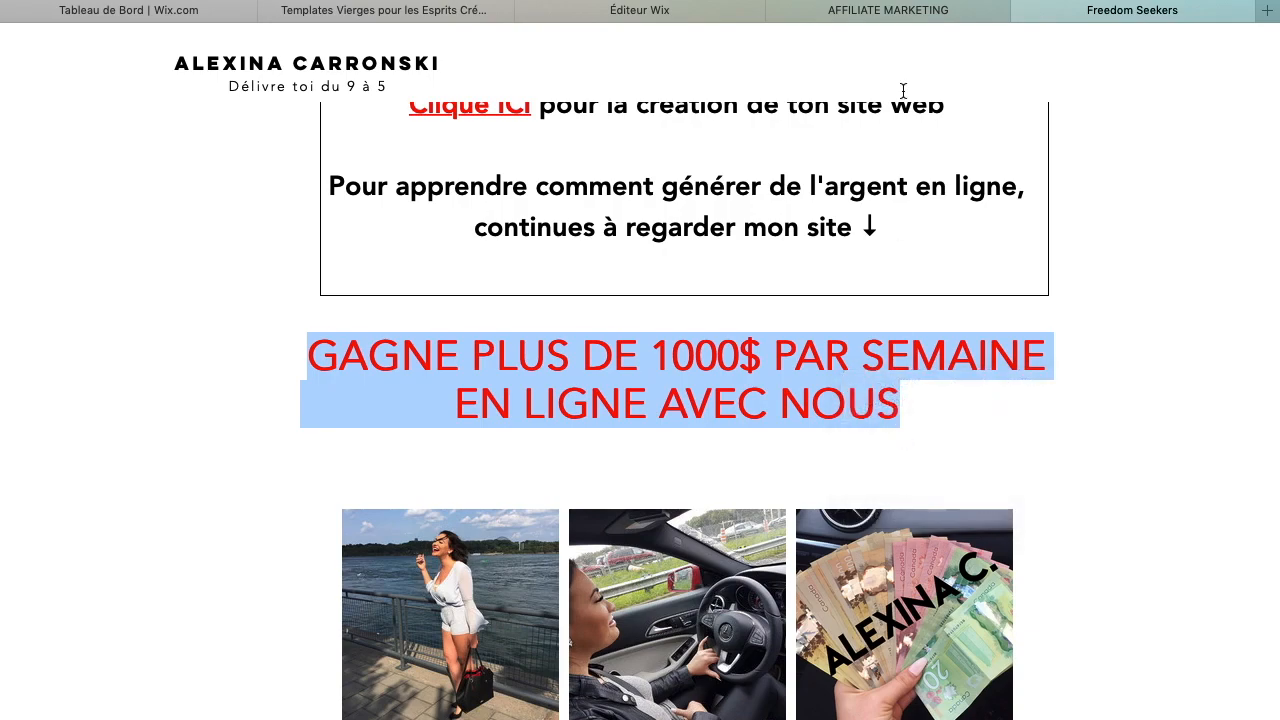
Return to the editor and add a Titre 6 heading text box to the page
{"action": "left_click", "coordinate": [907, 9]}
{"action": "left_click", "coordinate": [636, 12]}
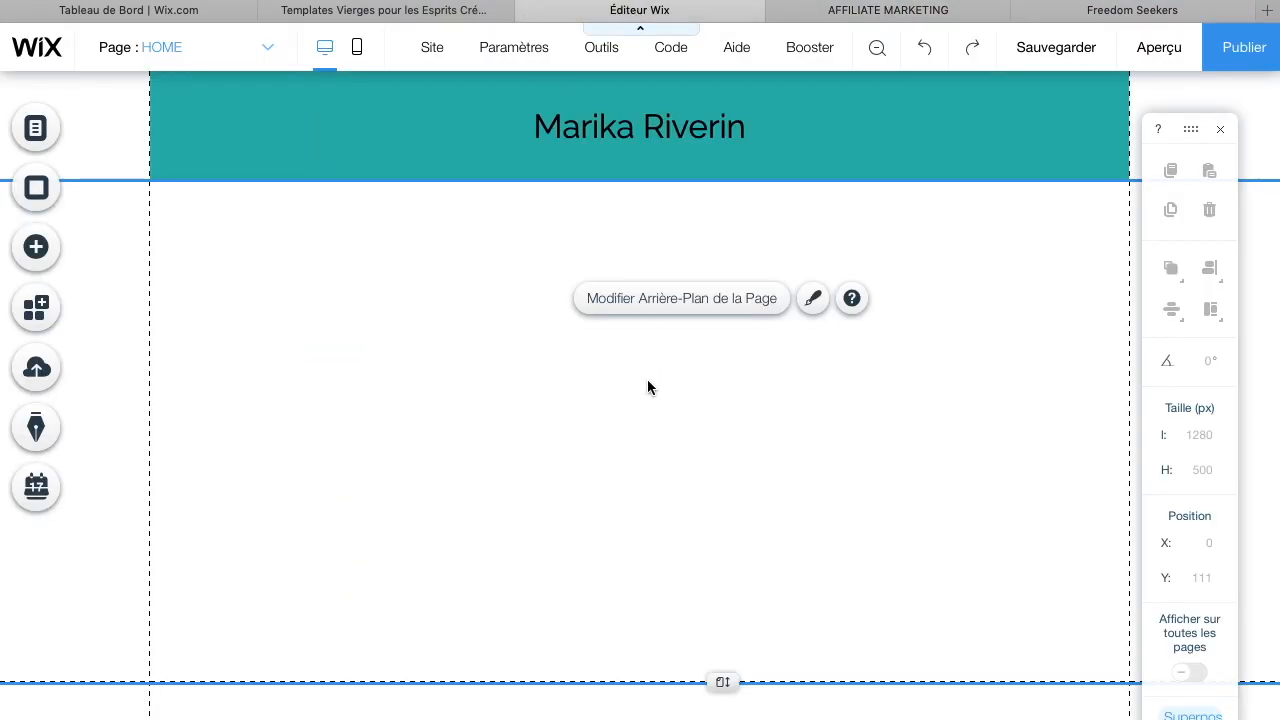
{"action": "left_click", "coordinate": [51, 260]}
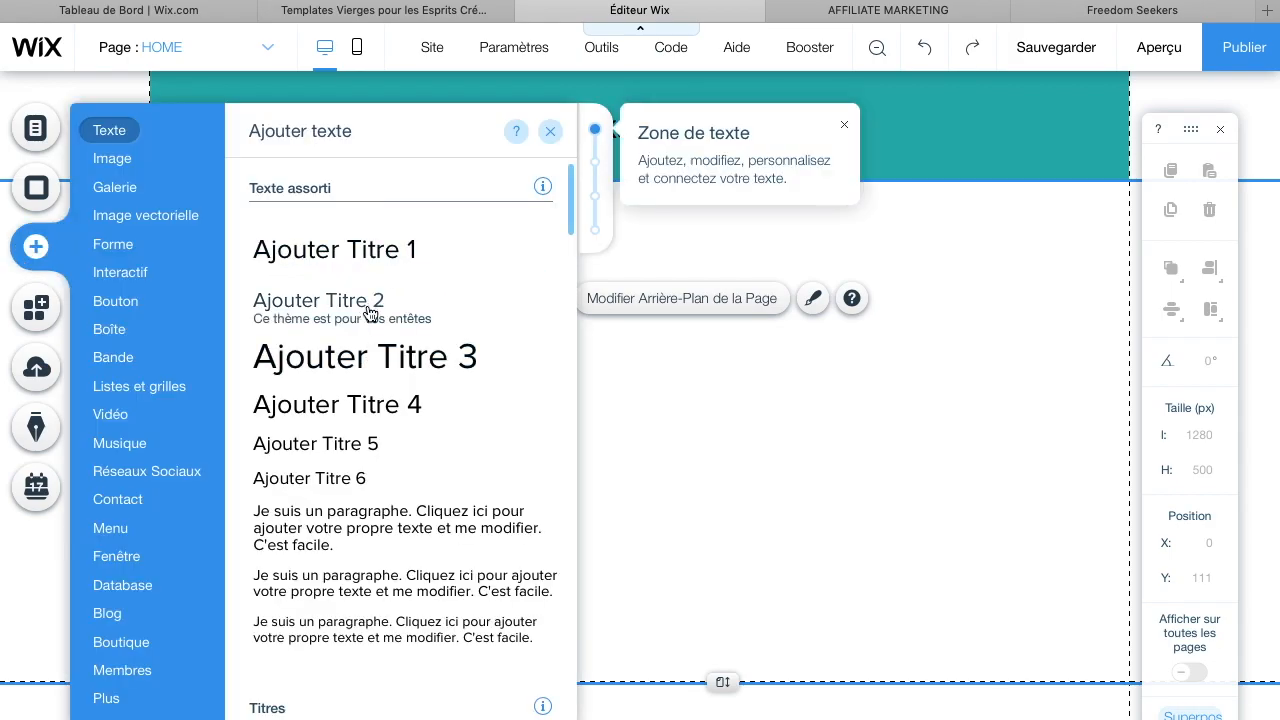
{"action": "left_click", "coordinate": [353, 479]}
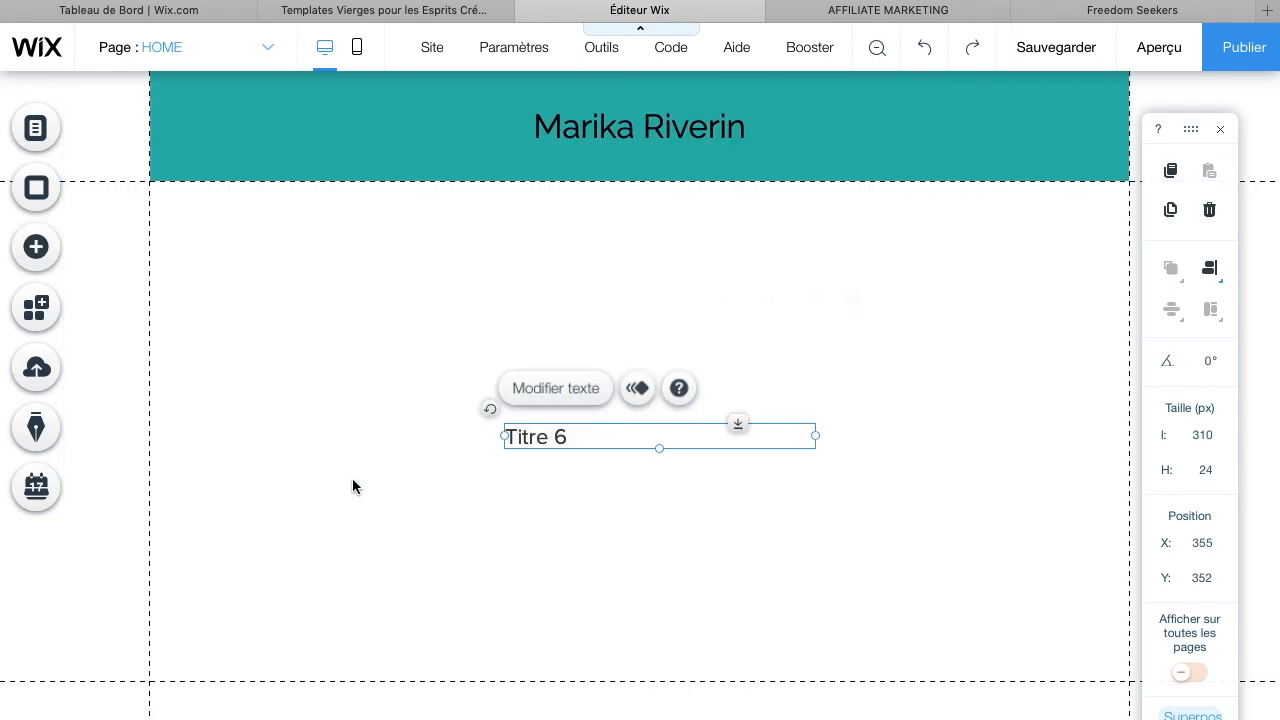
Replace the new heading's placeholder text with the copied headline
{"action": "left_click", "coordinate": [583, 396]}
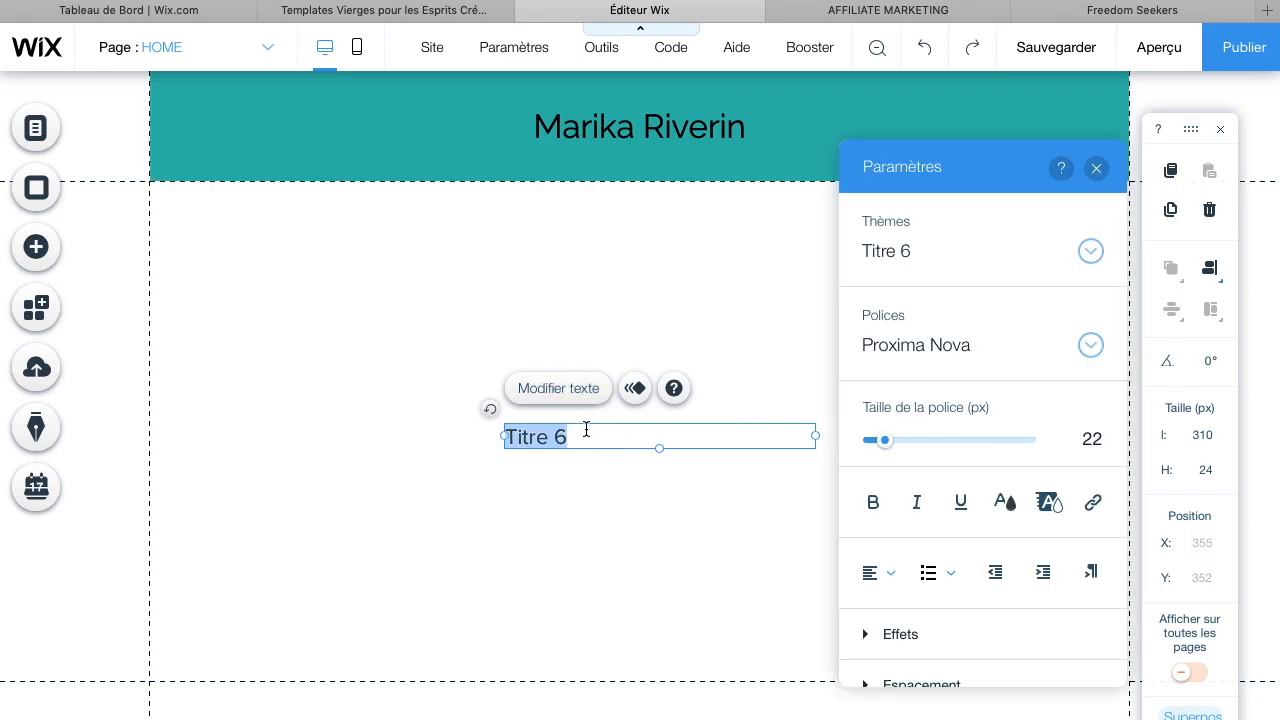
{"action": "key", "text": "BackSpace"}
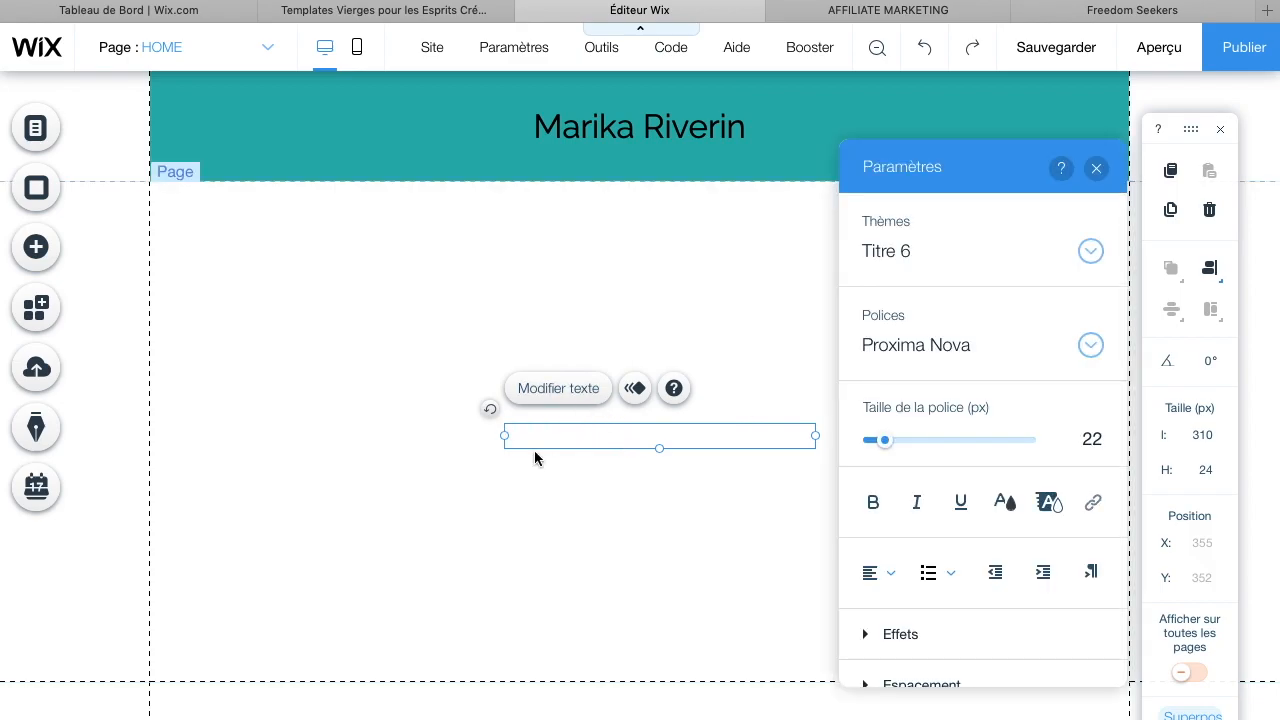
{"action": "key", "text": "super+v"}
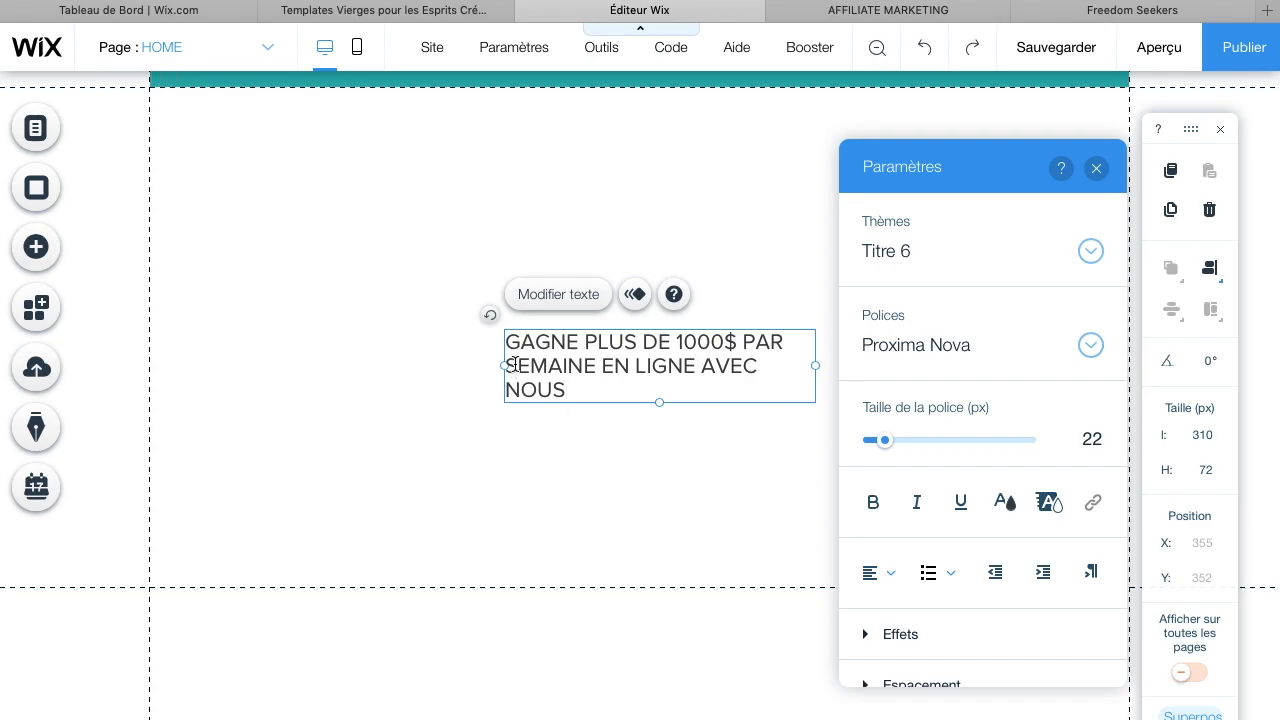
{"action": "left_click", "coordinate": [485, 383]}
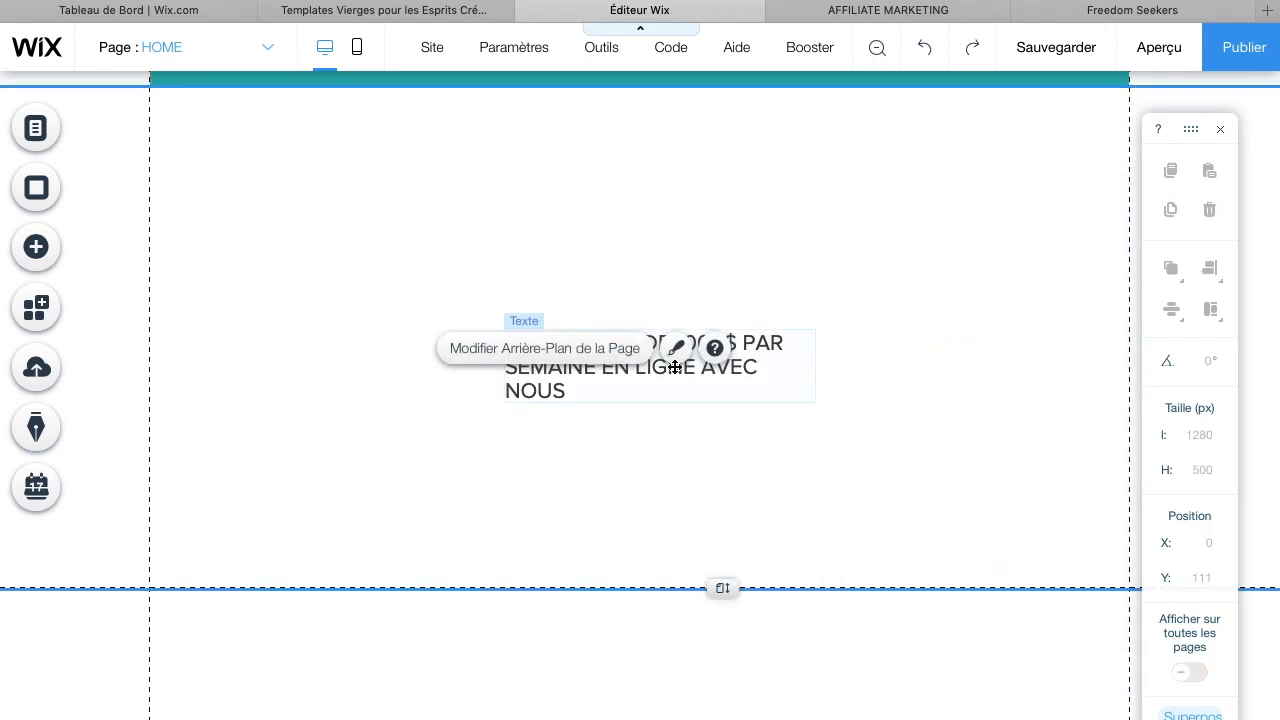
Move the headline text box up just below the header, at about x 335, y 131
{"action": "left_click_drag", "start_coordinate": [718, 376], "coordinate": [743, 145]}
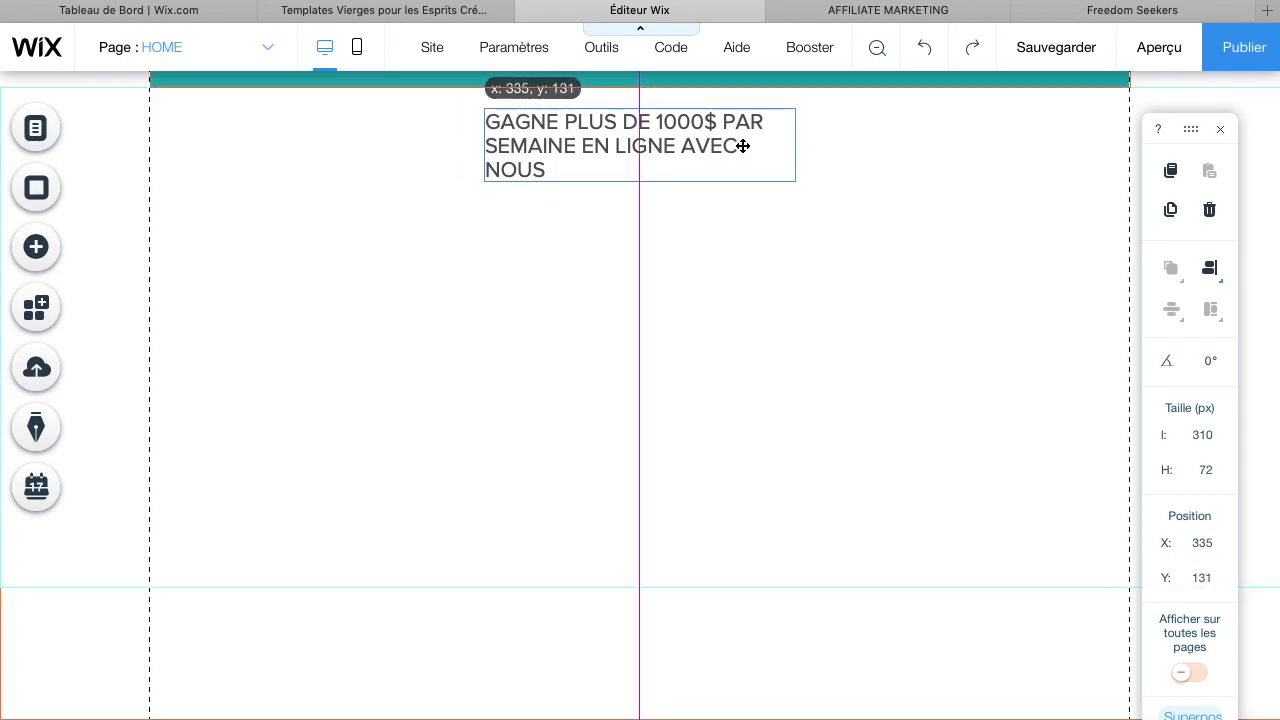
{"action": "left_click_drag", "start_coordinate": [743, 146], "coordinate": [739, 150]}
Set the headline's font size to 37 px
{"action": "left_click", "coordinate": [539, 222]}
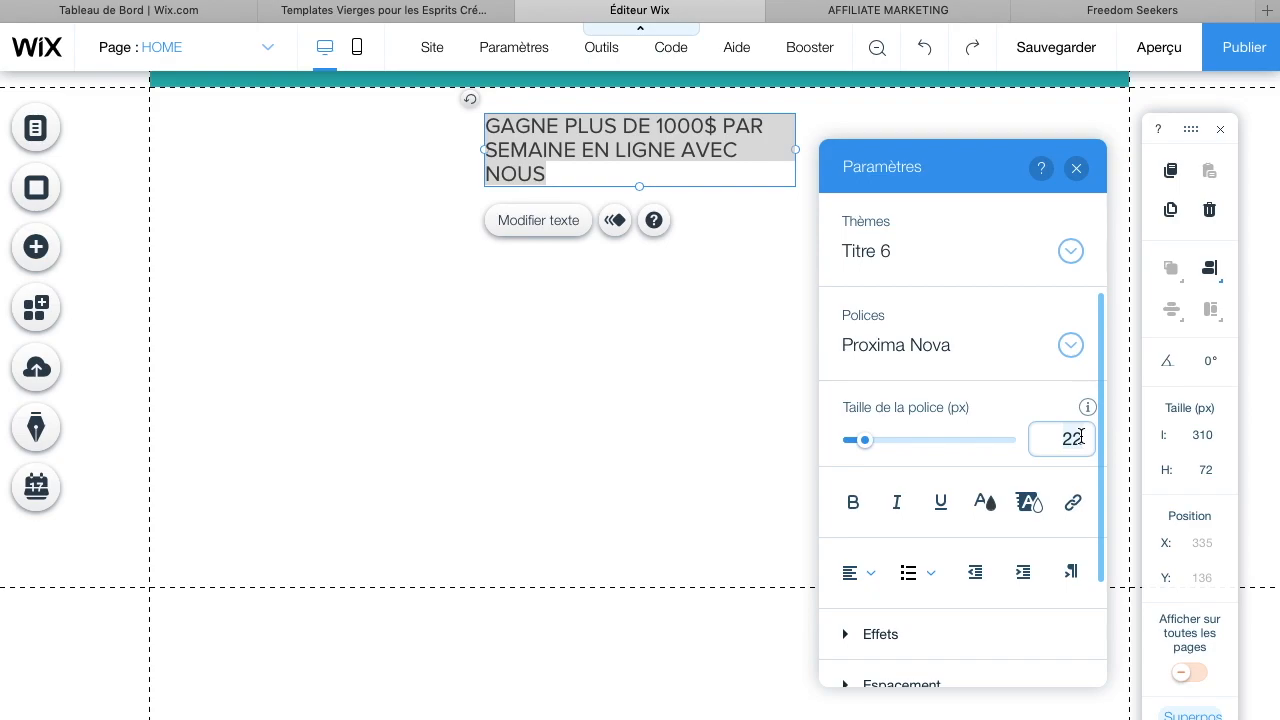
{"action": "left_click", "coordinate": [1081, 436]}
{"action": "type", "text": "37"}
{"action": "key", "text": "Return"}
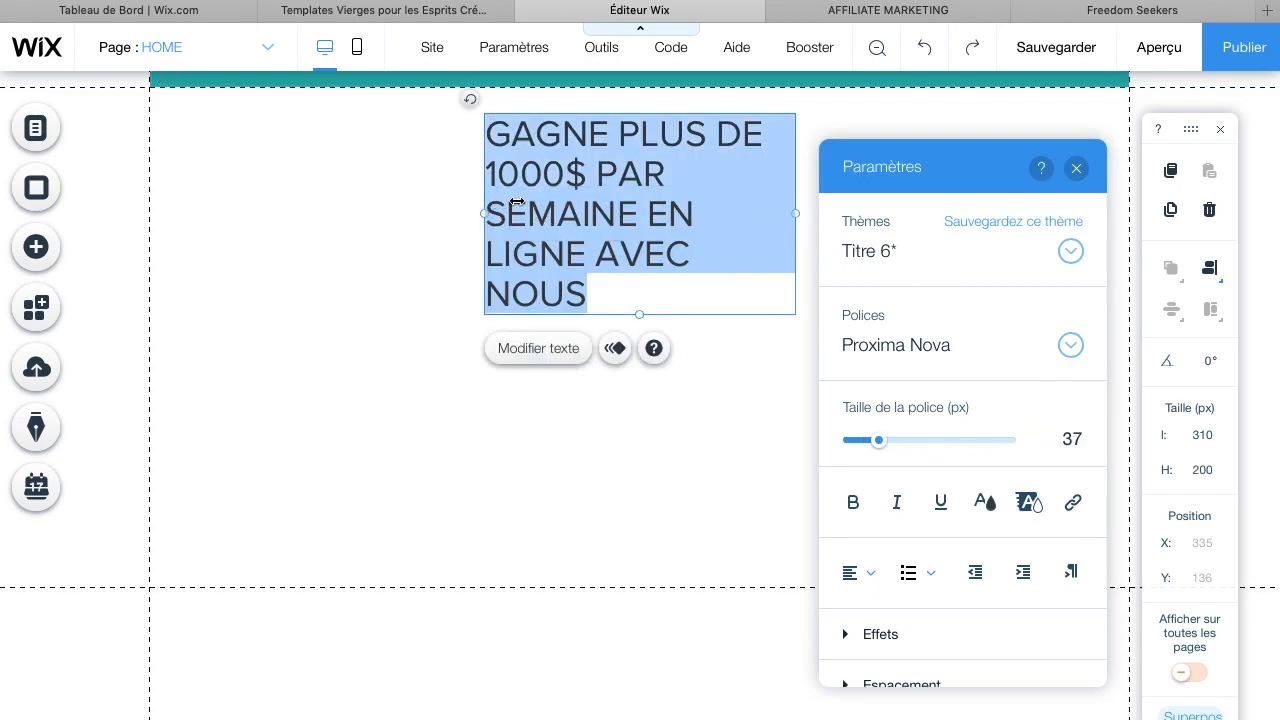
Widen the headline text box to about 544 px so the text fits on two lines
{"action": "left_click", "coordinate": [487, 213]}
{"action": "left_click", "coordinate": [487, 213]}
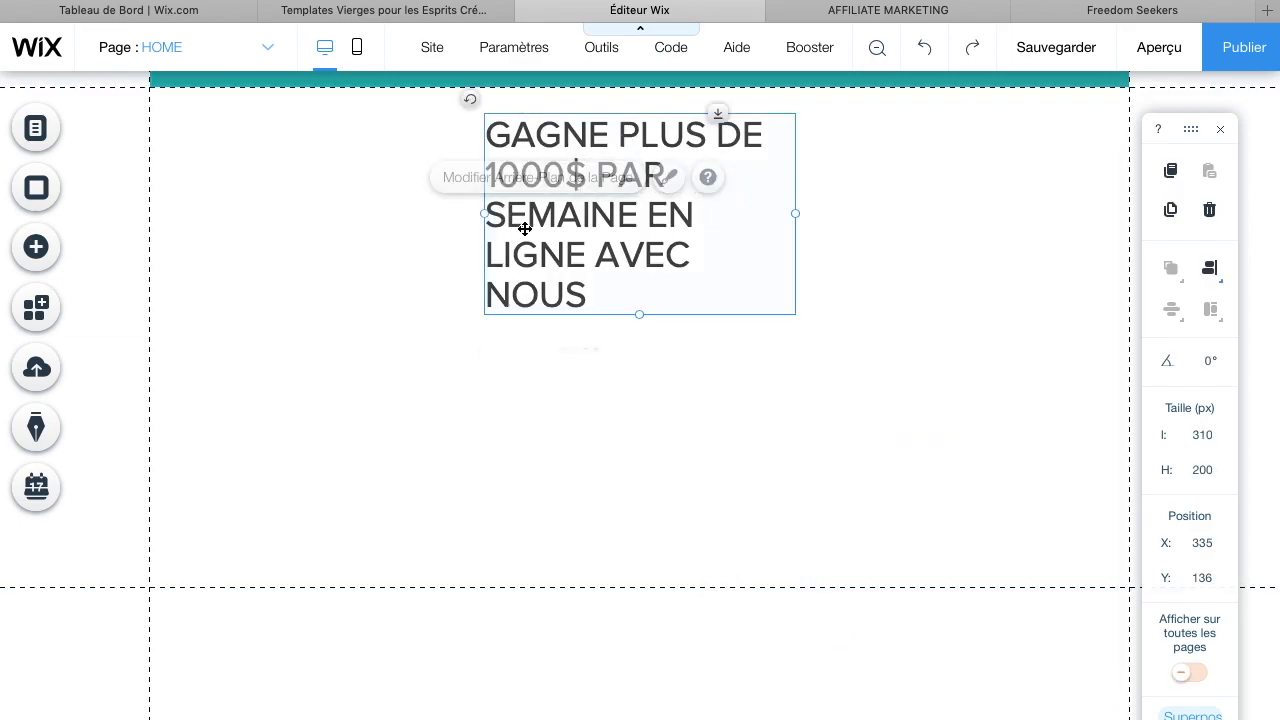
{"action": "left_click_drag", "start_coordinate": [487, 213], "coordinate": [251, 183]}
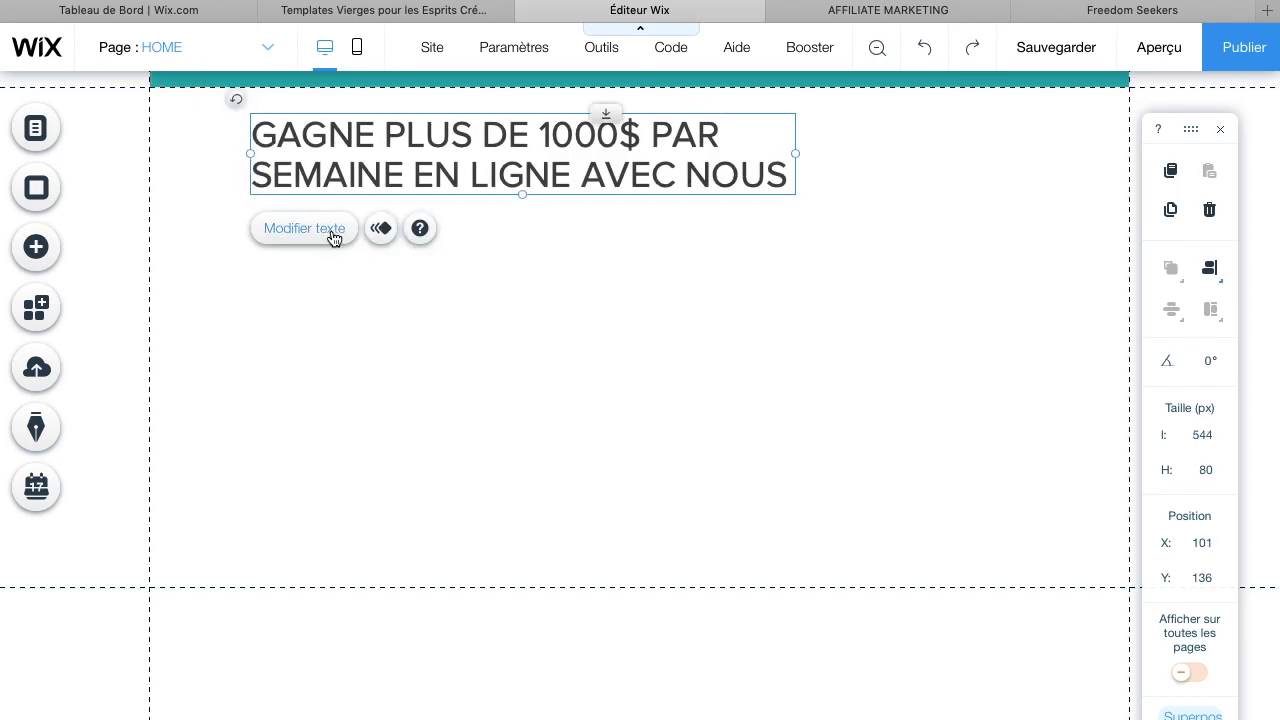
Center-align the headline text and deselect it
{"action": "left_click", "coordinate": [330, 232]}
{"action": "left_click", "coordinate": [858, 572]}
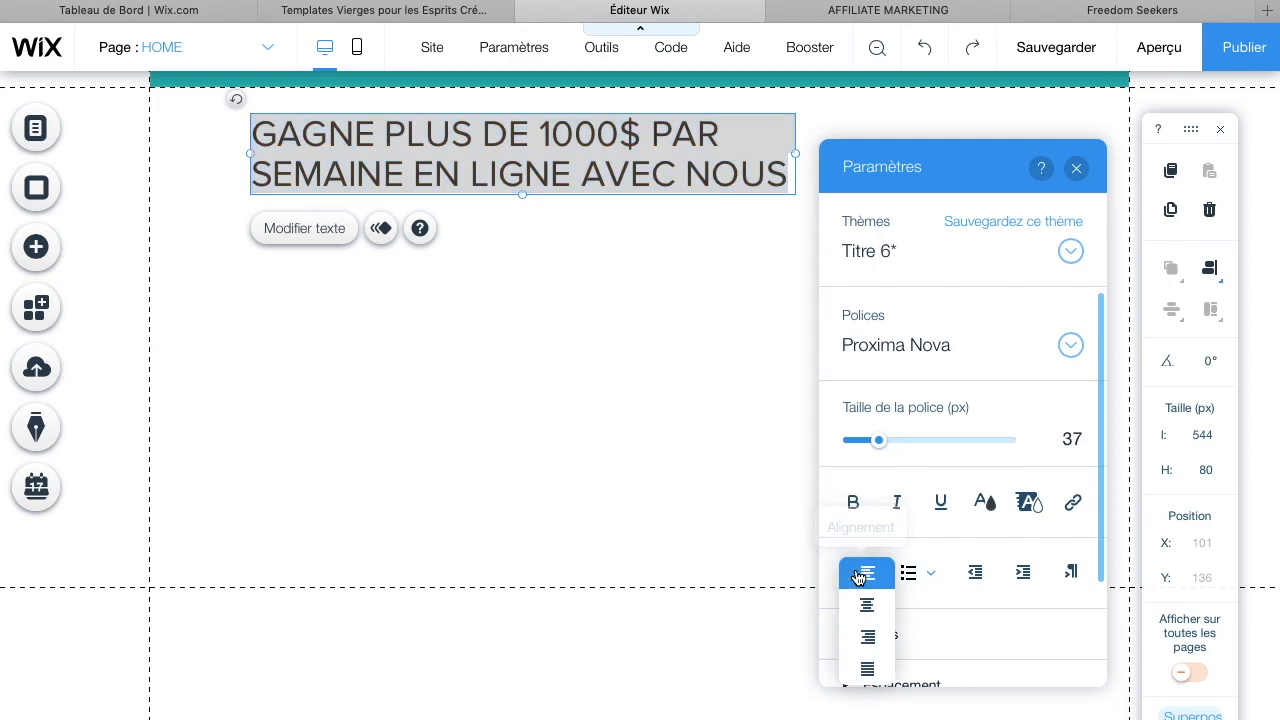
{"action": "left_click", "coordinate": [868, 603]}
{"action": "left_click", "coordinate": [594, 334]}
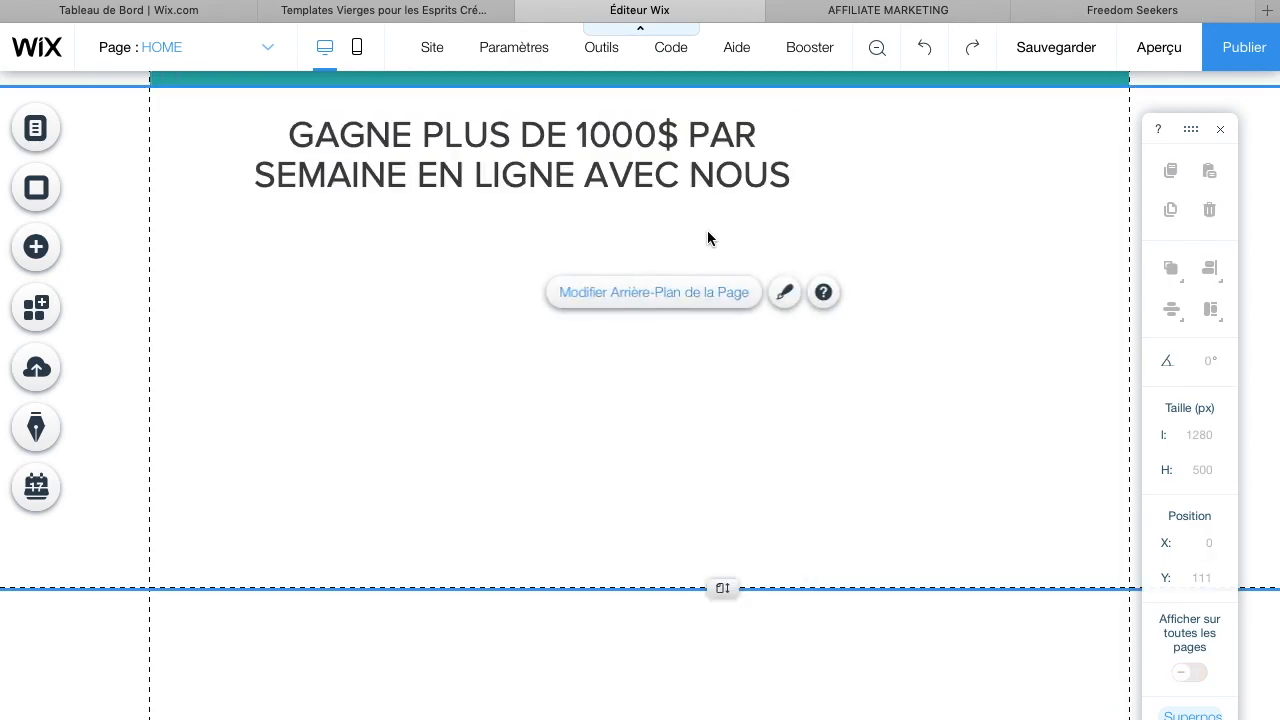
Move the headline box to the horizontal centre of the page below the header
{"action": "left_click", "coordinate": [706, 181]}
{"action": "scroll", "coordinate": [706, 181], "scroll_direction": "up", "scroll_amount": 2}
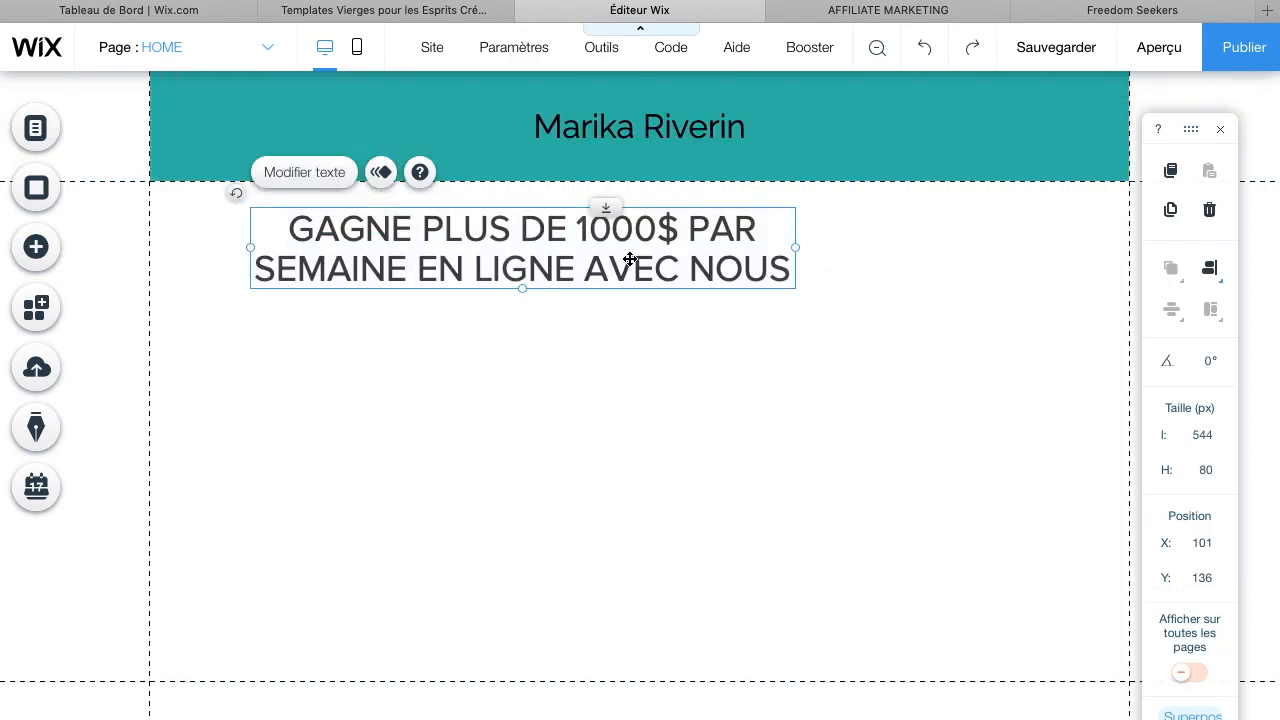
{"action": "left_click_drag", "start_coordinate": [623, 260], "coordinate": [749, 256]}
Set the headline's text colour to black
{"action": "left_click", "coordinate": [464, 174]}
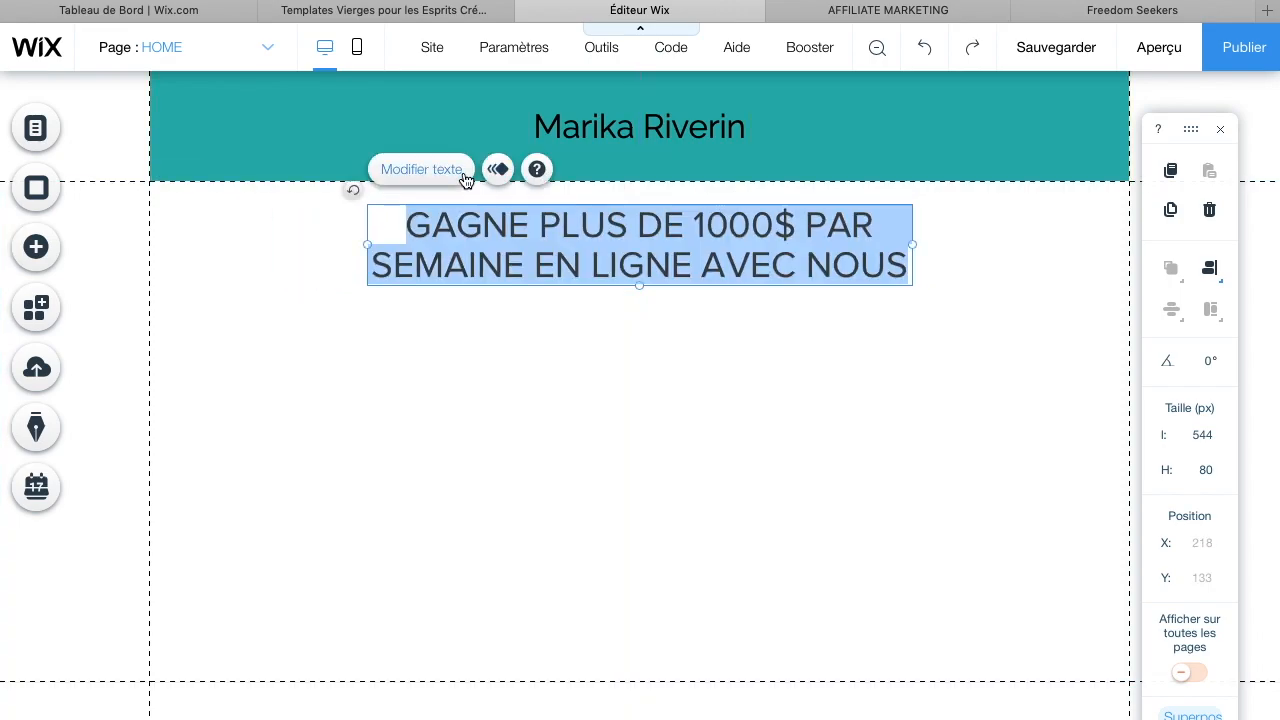
{"action": "left_click", "coordinate": [1073, 502]}
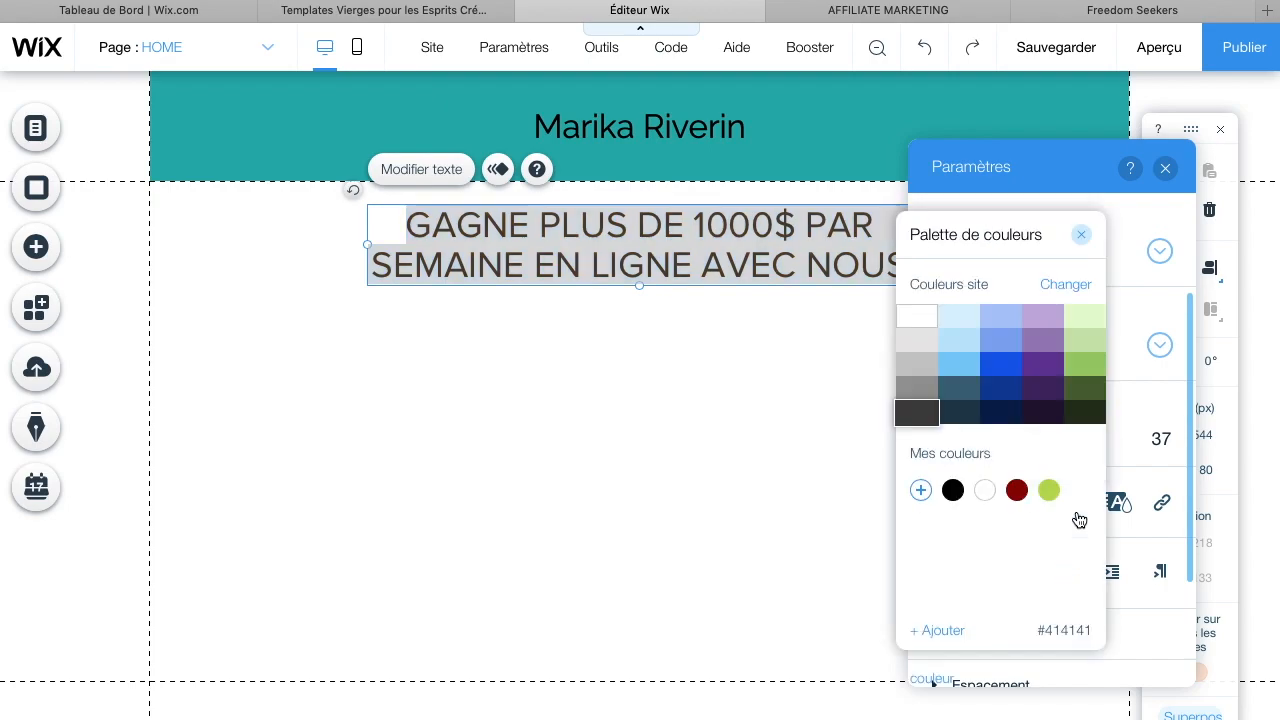
{"action": "left_click", "coordinate": [1016, 490]}
{"action": "left_click", "coordinate": [953, 490]}
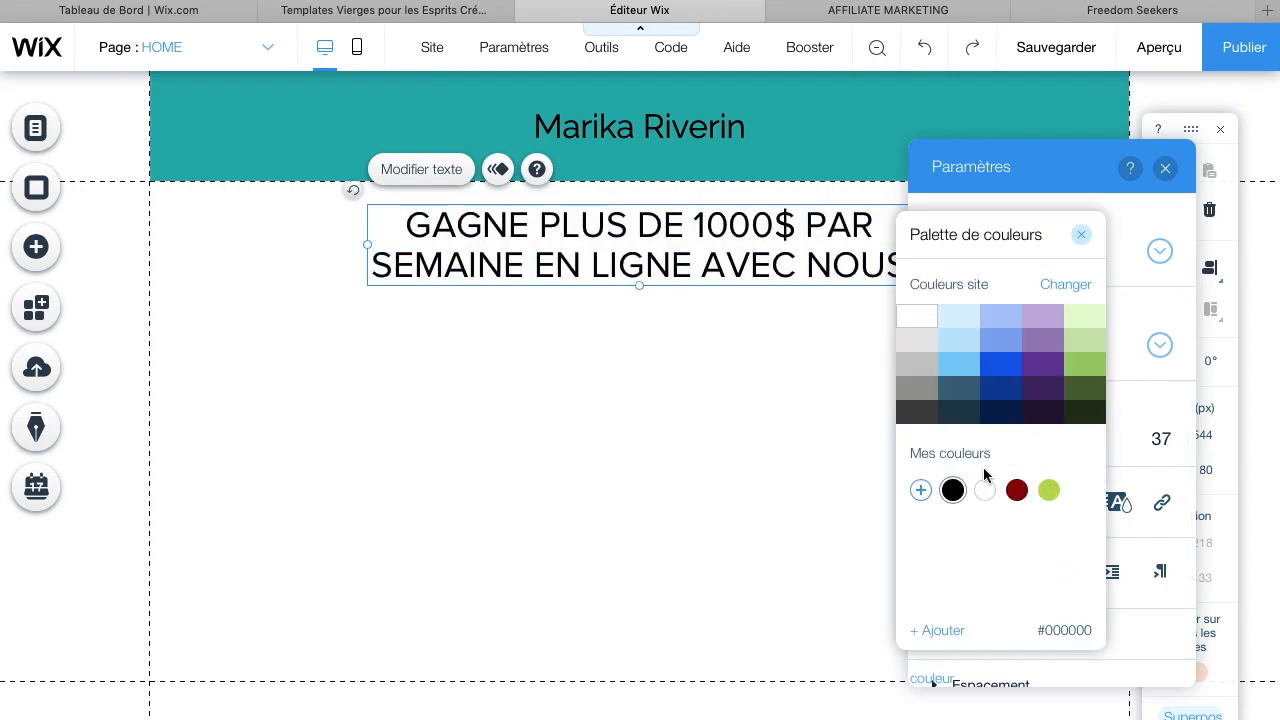
{"action": "left_click", "coordinate": [741, 484]}
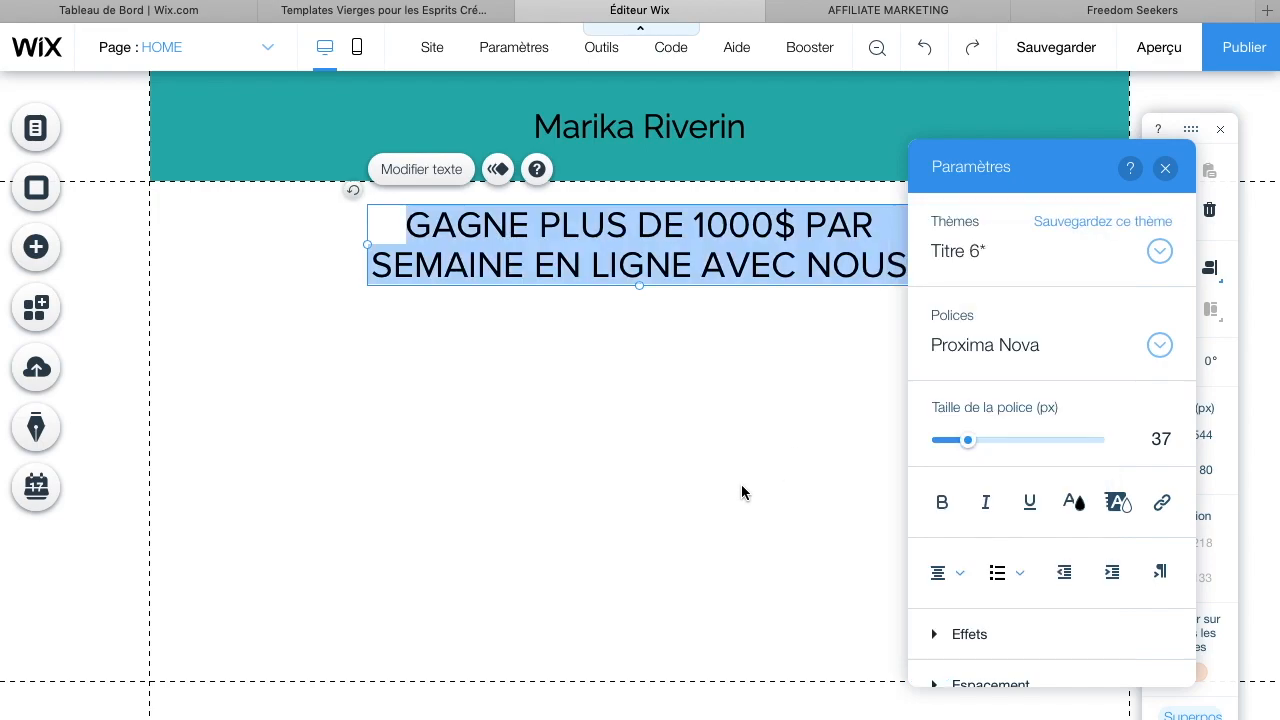
Highlight the headline text with the green #BADA55 background colour and deselect it
{"action": "left_click", "coordinate": [1118, 503]}
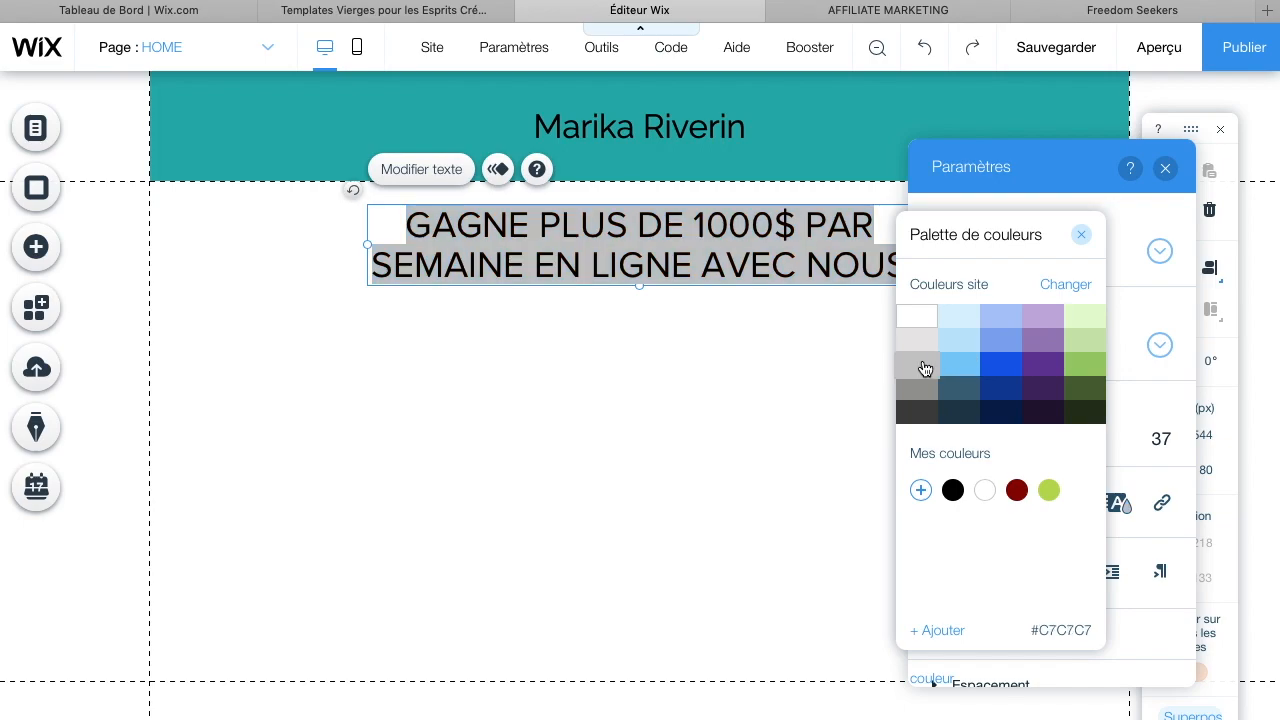
{"action": "left_click", "coordinate": [958, 412]}
{"action": "left_click", "coordinate": [1052, 497]}
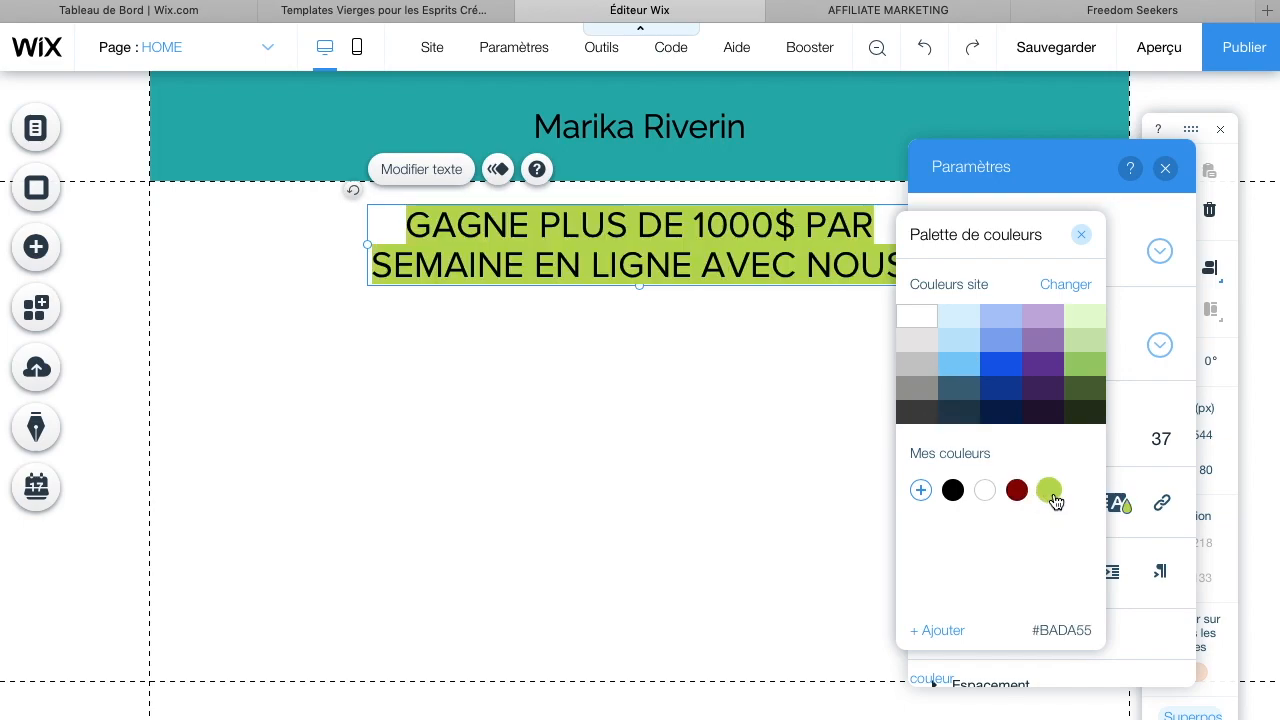
{"action": "left_click", "coordinate": [1052, 493]}
{"action": "left_click", "coordinate": [871, 234]}
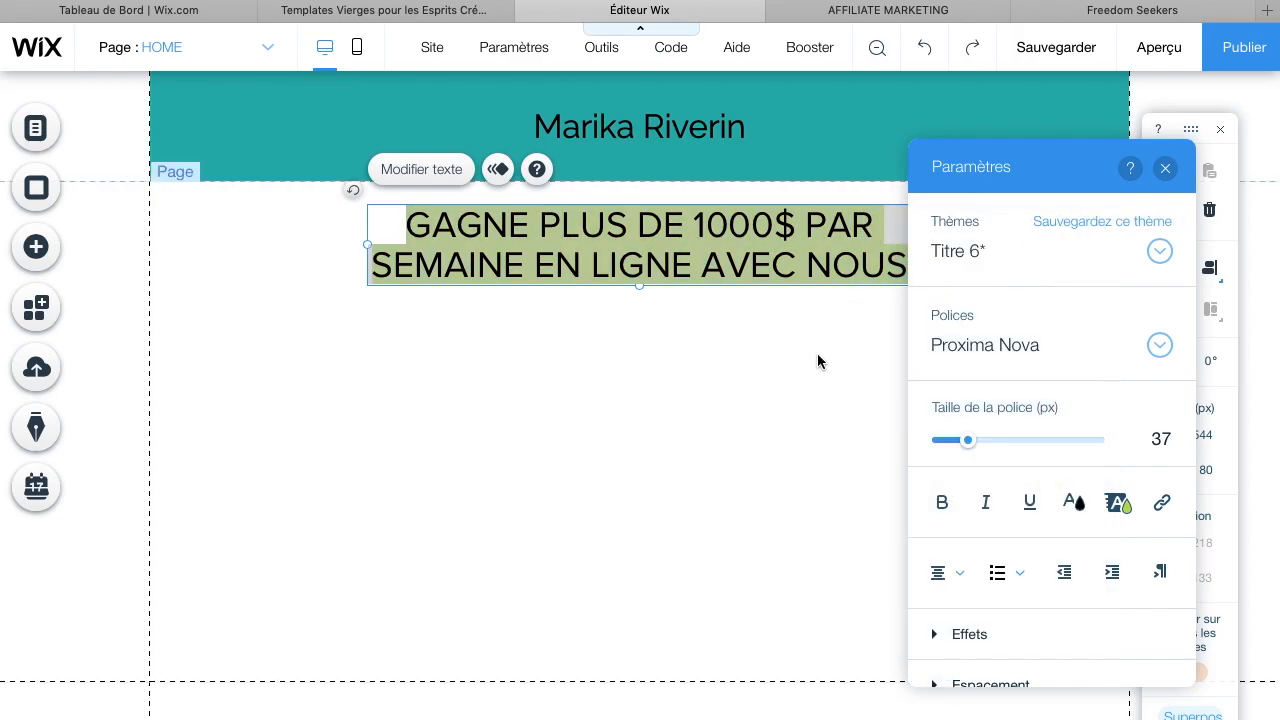
{"action": "left_click", "coordinate": [818, 356]}
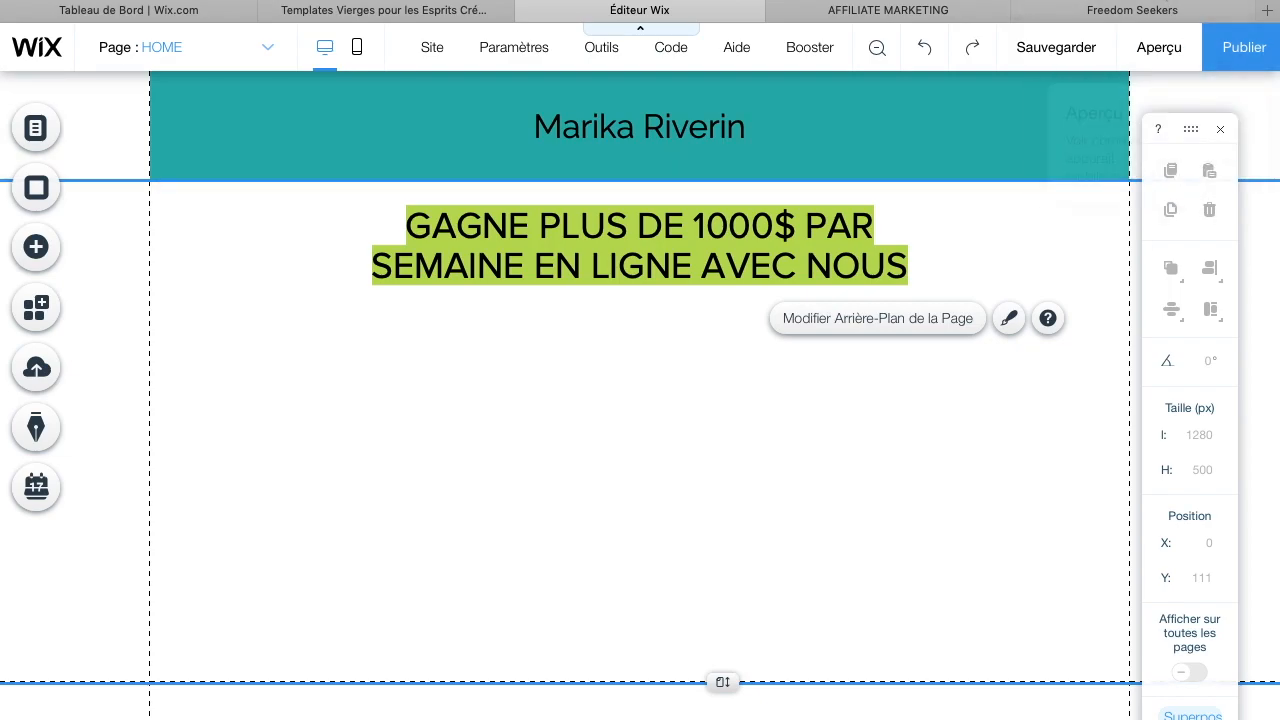
Scroll through the Freedom Seekers example page's content, then return to the editor
{"action": "left_click", "coordinate": [1095, 12]}
{"action": "scroll", "coordinate": [840, 520], "scroll_direction": "down", "scroll_amount": 3}
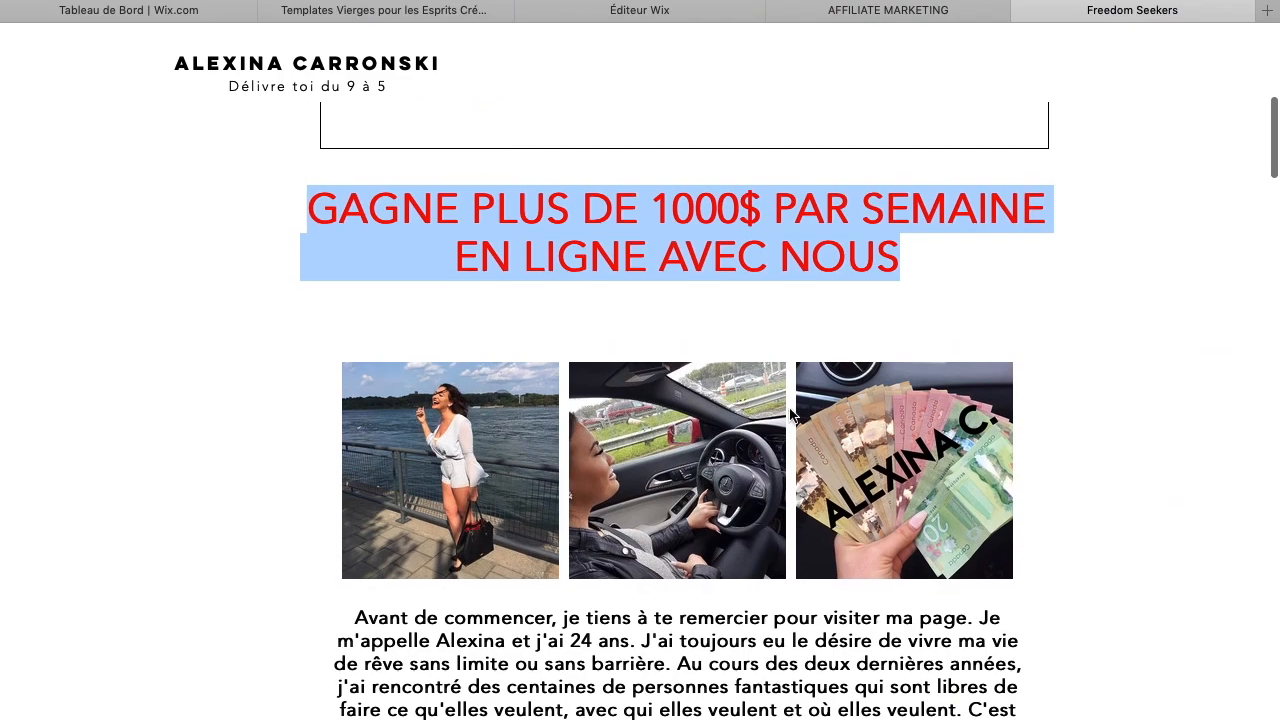
{"action": "scroll", "coordinate": [993, 491], "scroll_direction": "down", "scroll_amount": 3}
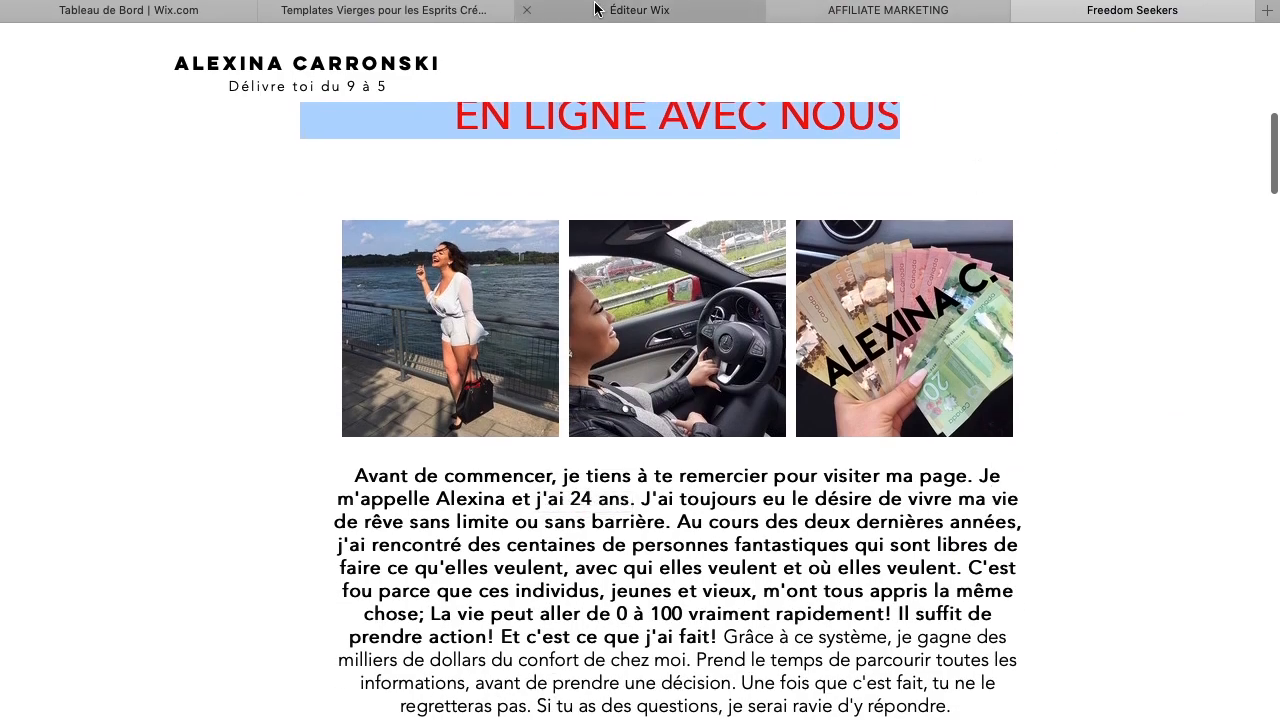
{"action": "left_click", "coordinate": [640, 10]}
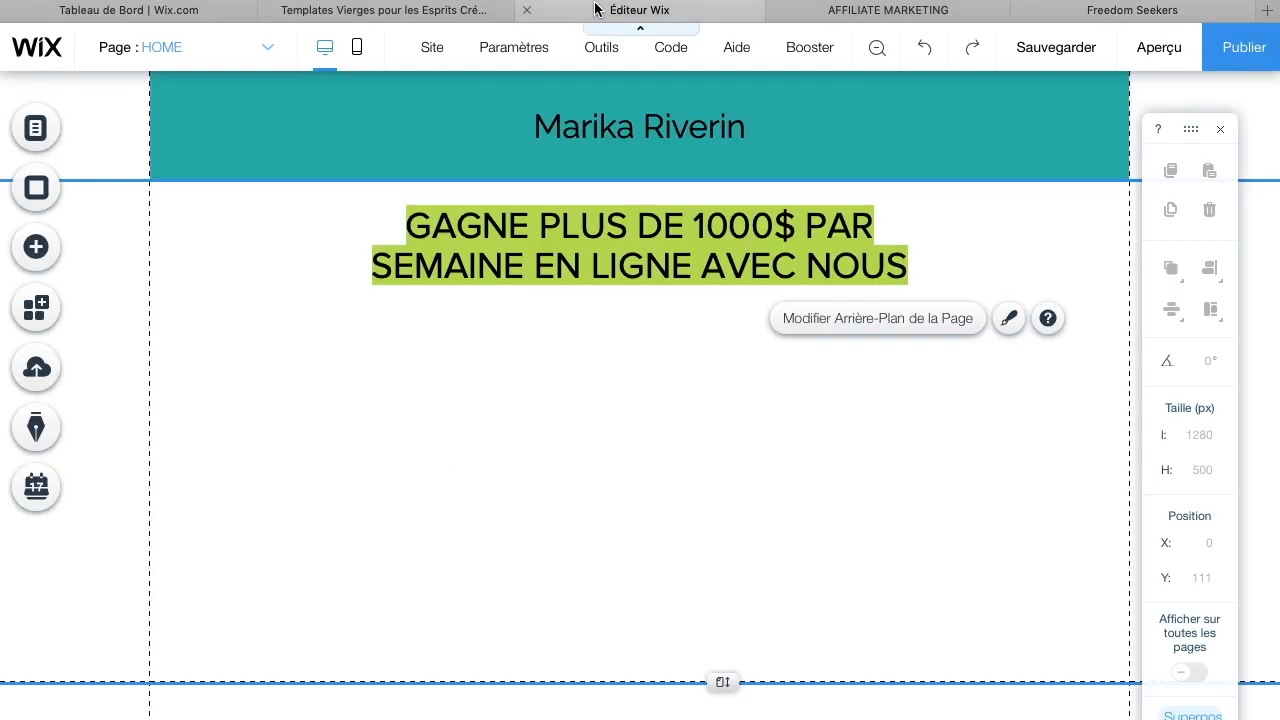
Browse the free Wix image collection for the page, then close the image chooser
{"action": "left_click", "coordinate": [45, 267]}
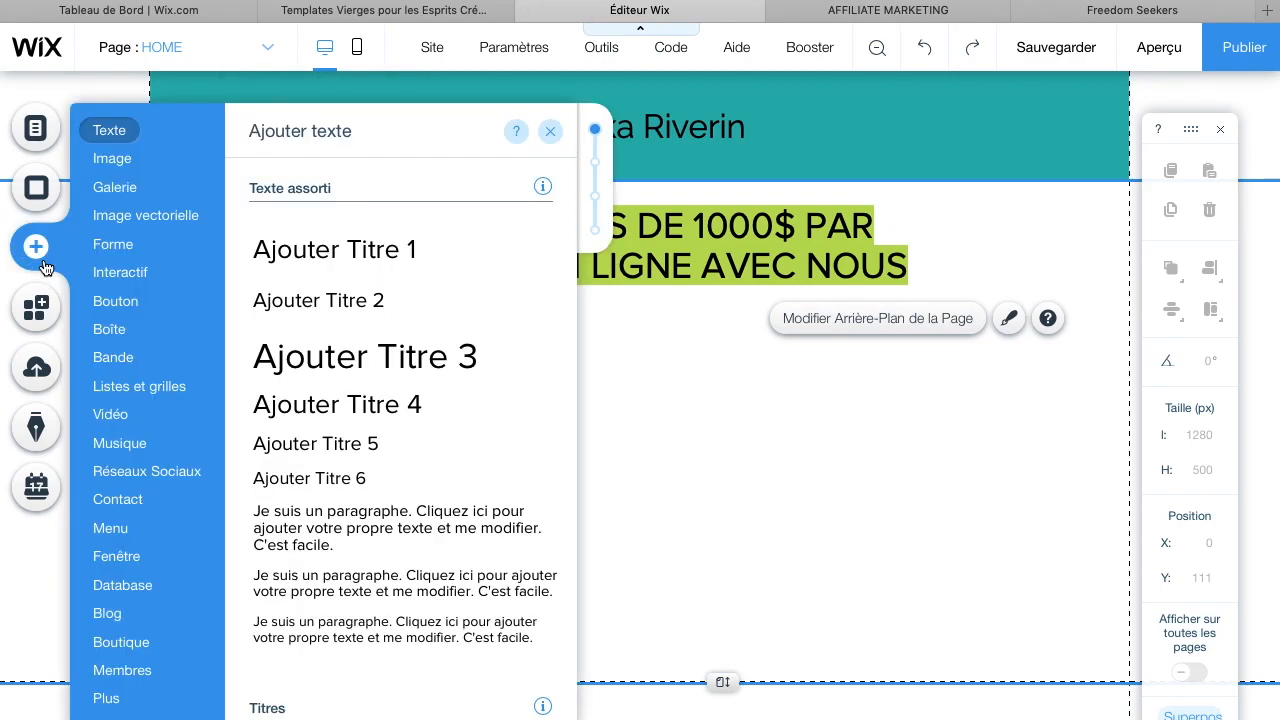
{"action": "left_click", "coordinate": [115, 160]}
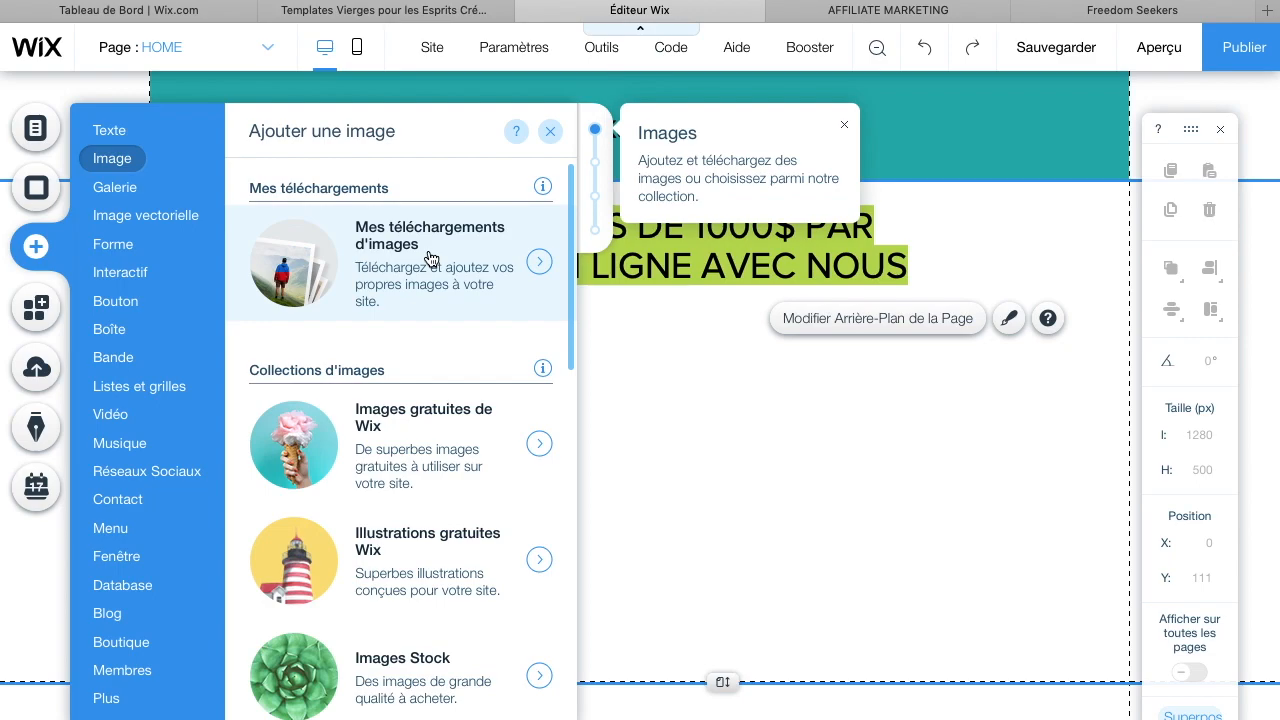
{"action": "left_click", "coordinate": [404, 449]}
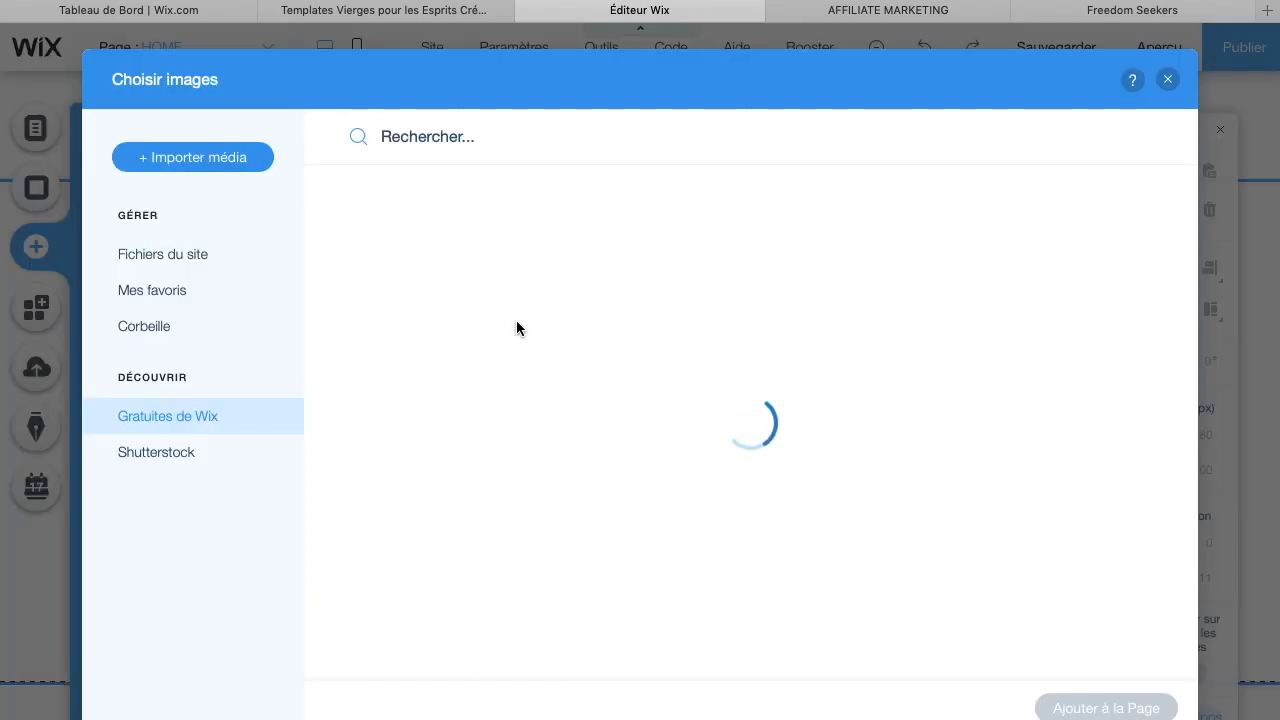
{"action": "scroll", "coordinate": [716, 500], "scroll_direction": "down", "scroll_amount": 1}
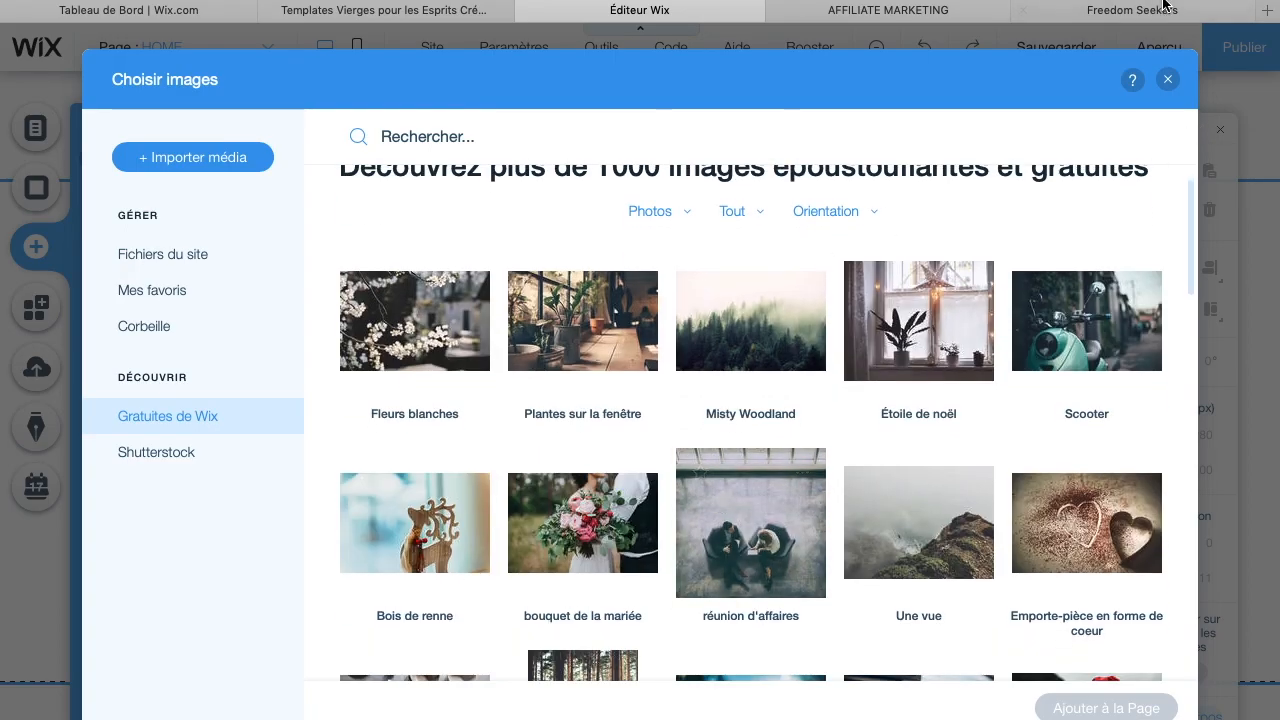
{"action": "left_click", "coordinate": [1166, 81]}
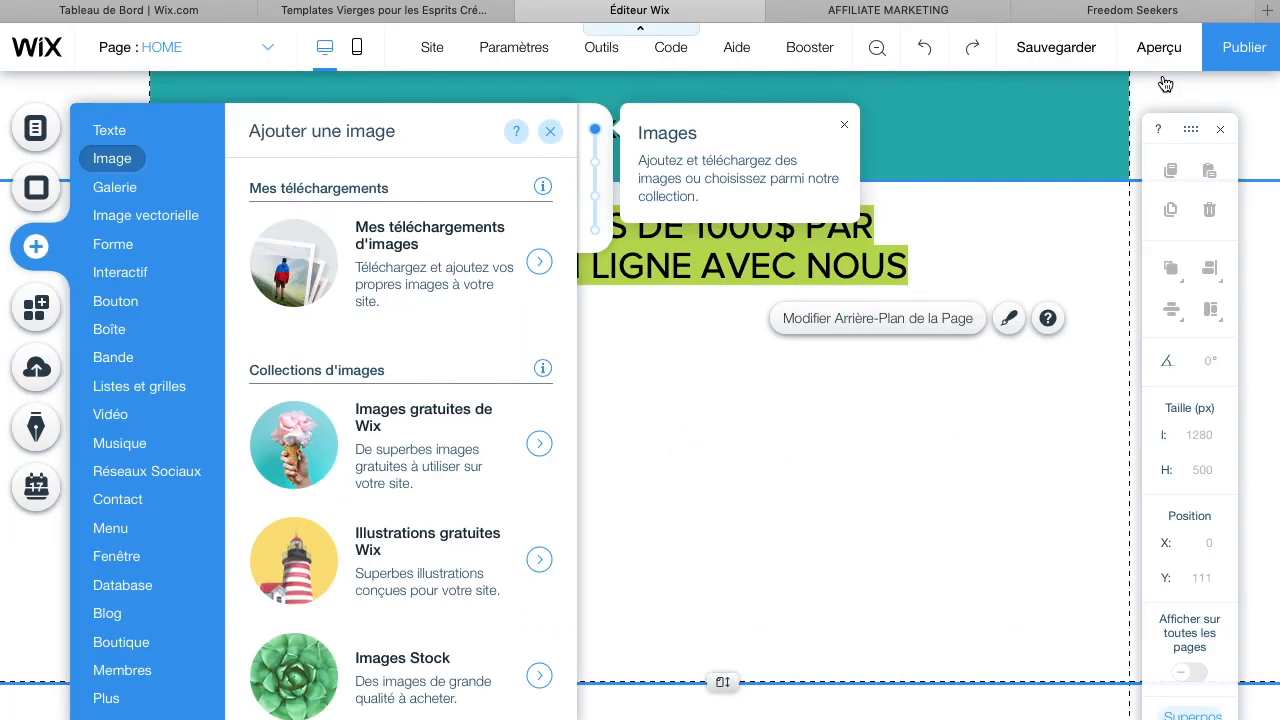
Upload IMG_7014.JPG from the Documents folder to the site files and try to add it to the page
{"action": "left_click", "coordinate": [429, 290]}
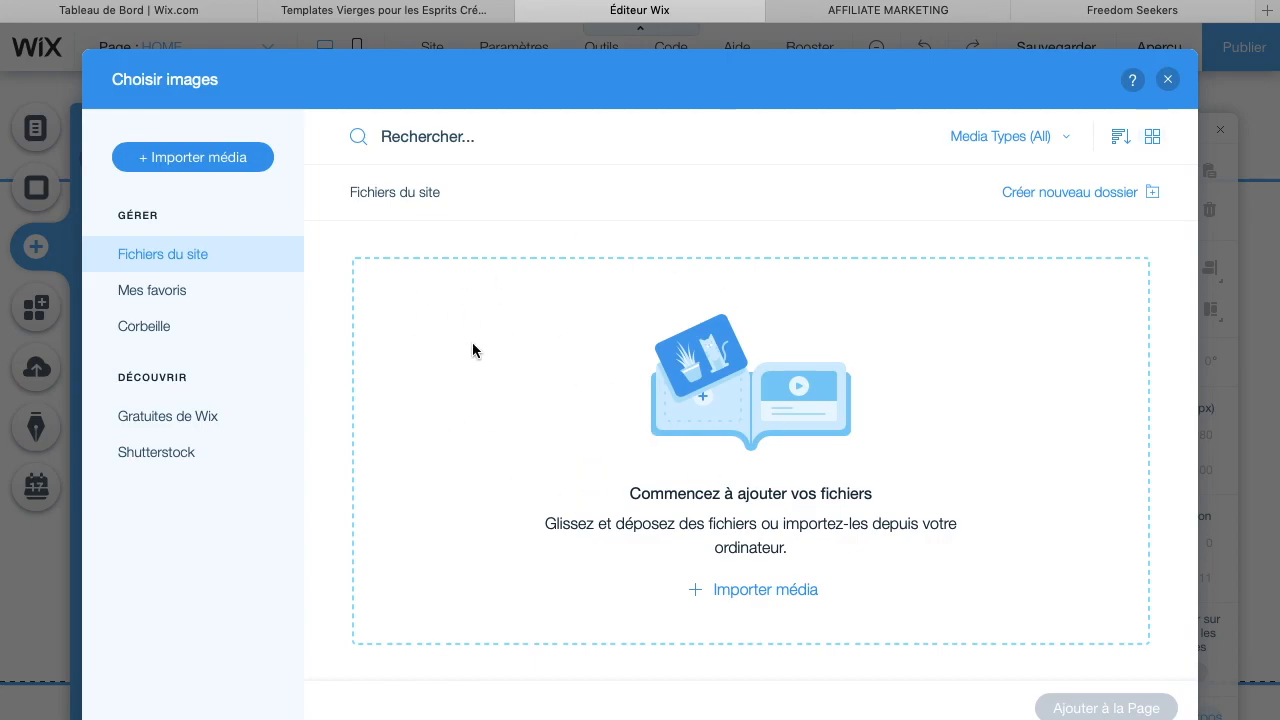
{"action": "left_click", "coordinate": [184, 172]}
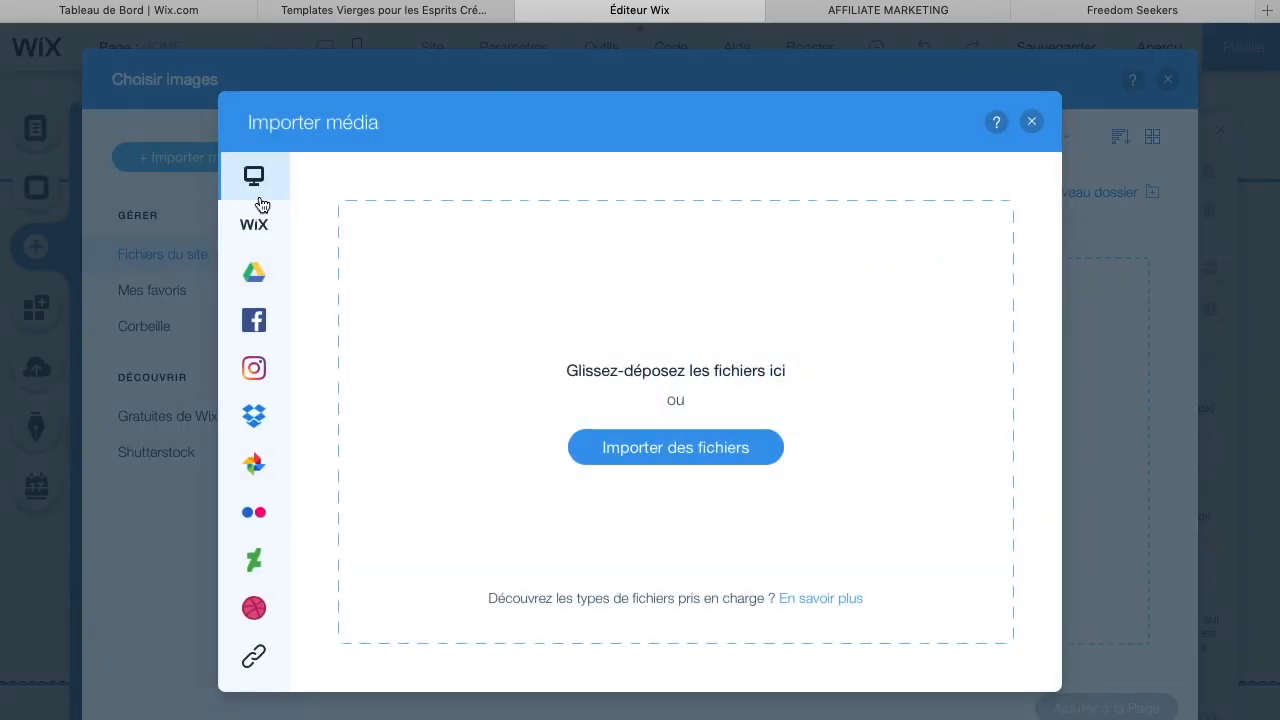
{"action": "left_click", "coordinate": [706, 466]}
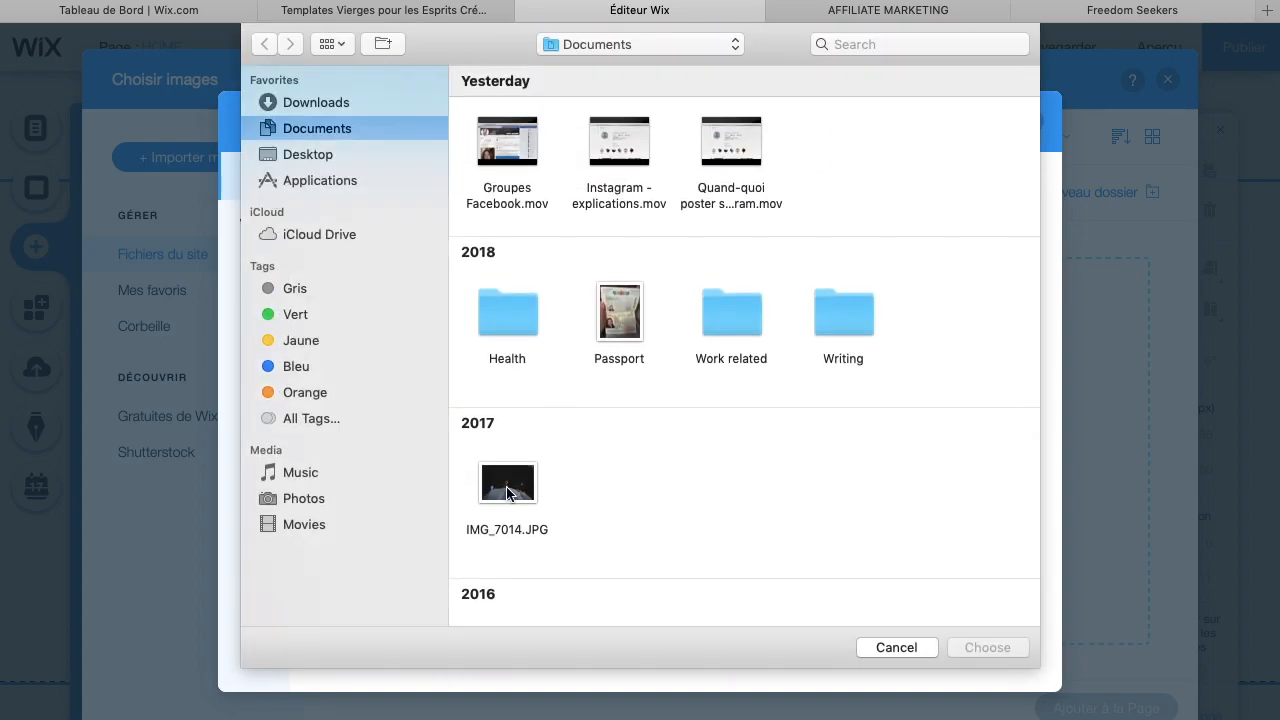
{"action": "scroll", "coordinate": [507, 492], "scroll_direction": "down", "scroll_amount": 3}
{"action": "scroll", "coordinate": [507, 492], "scroll_direction": "up", "scroll_amount": 3}
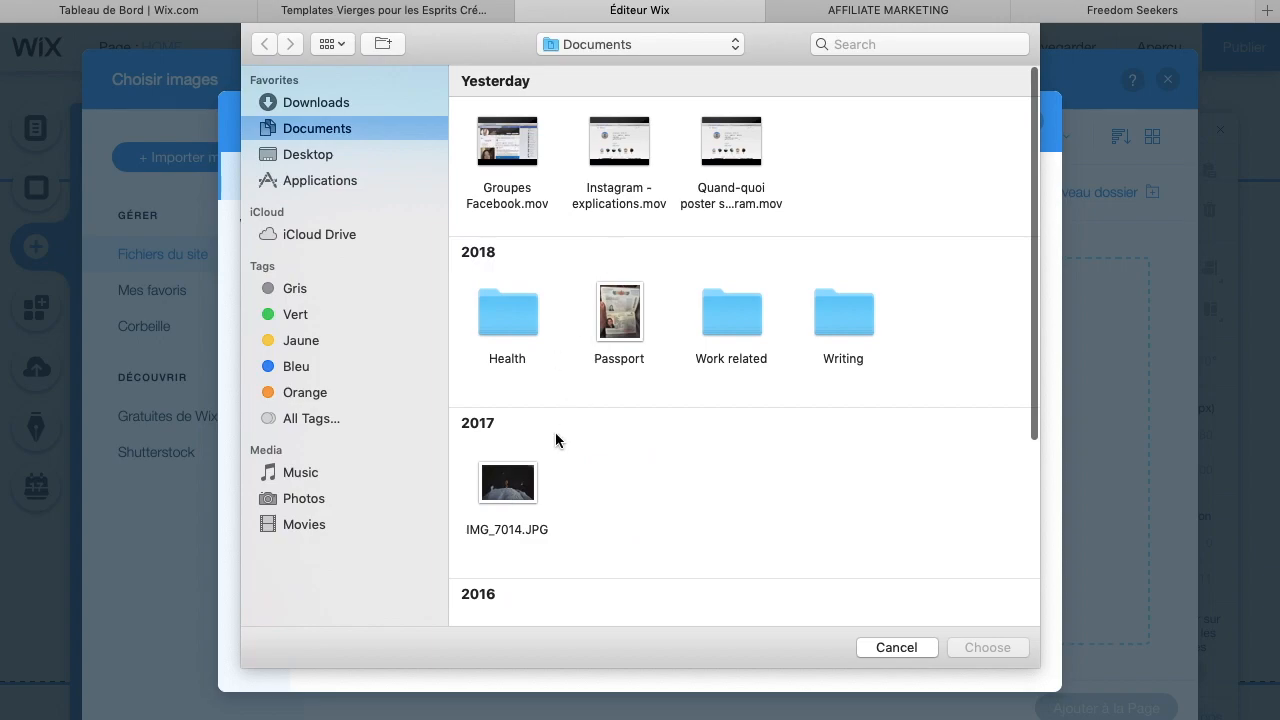
{"action": "scroll", "coordinate": [555, 433], "scroll_direction": "down", "scroll_amount": 5}
{"action": "scroll", "coordinate": [555, 433], "scroll_direction": "up", "scroll_amount": 4}
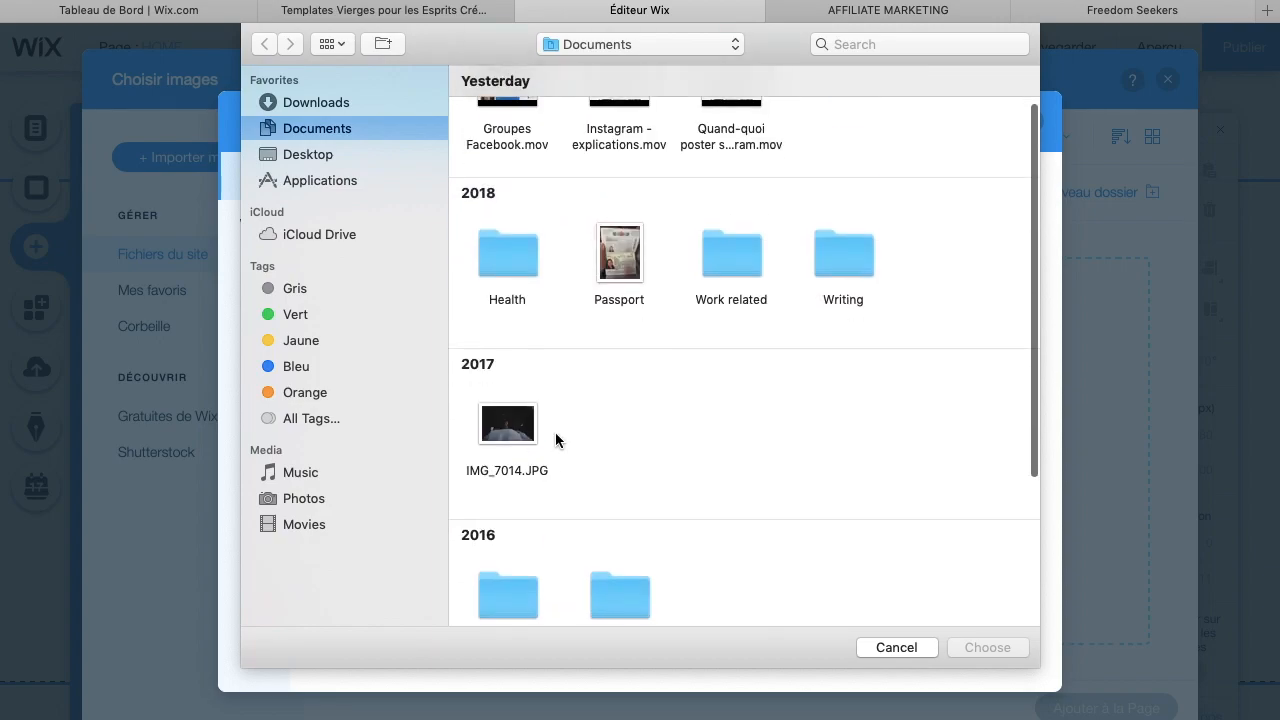
{"action": "left_click", "coordinate": [523, 439]}
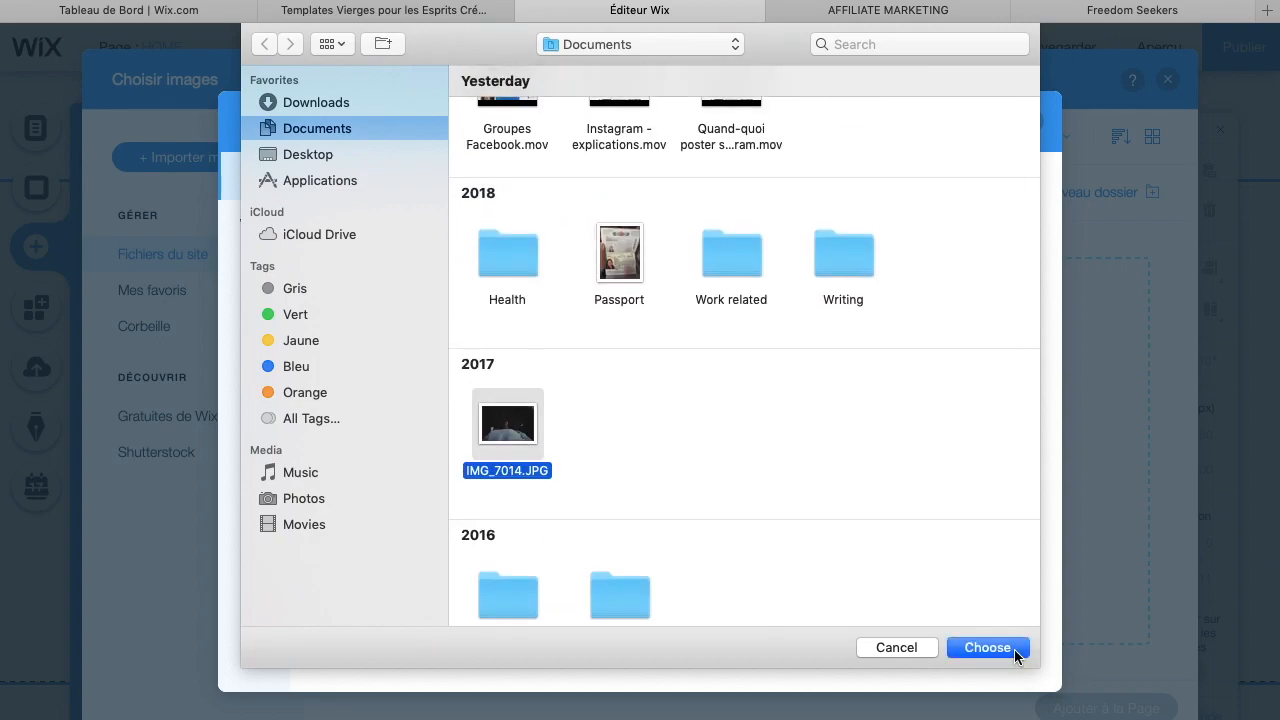
{"action": "left_click", "coordinate": [988, 648]}
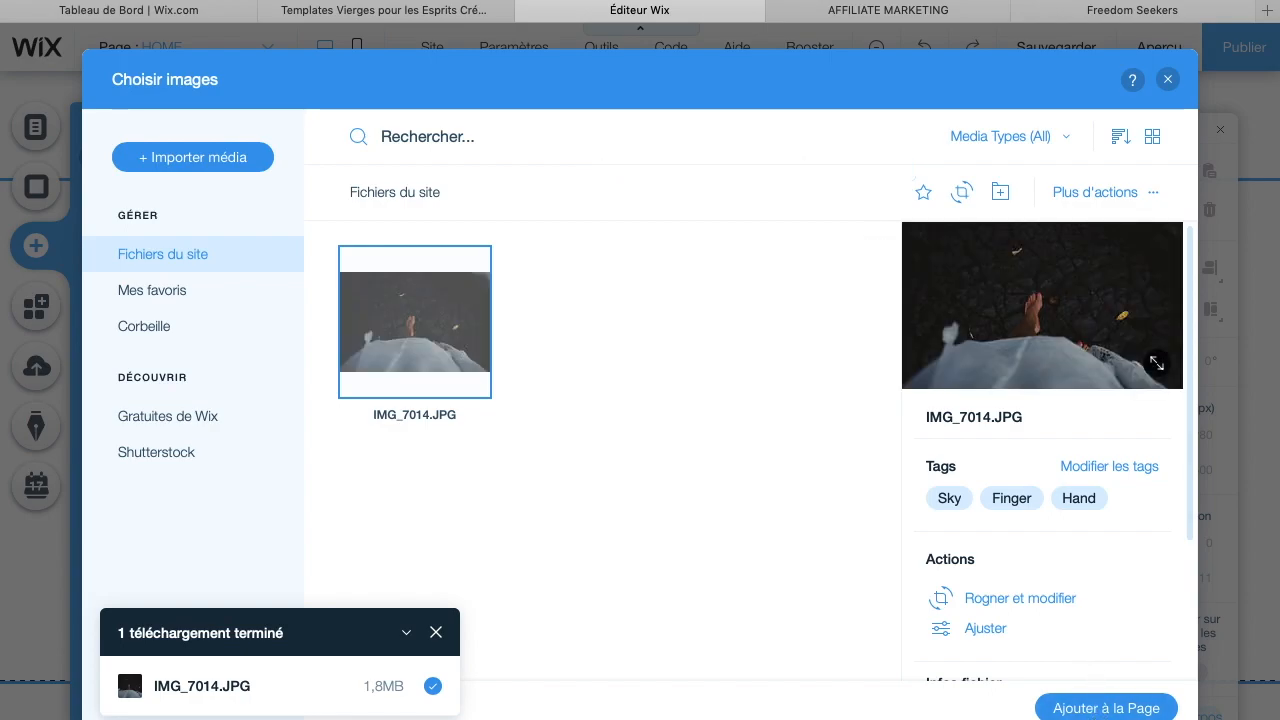
{"action": "left_click", "coordinate": [1105, 710]}
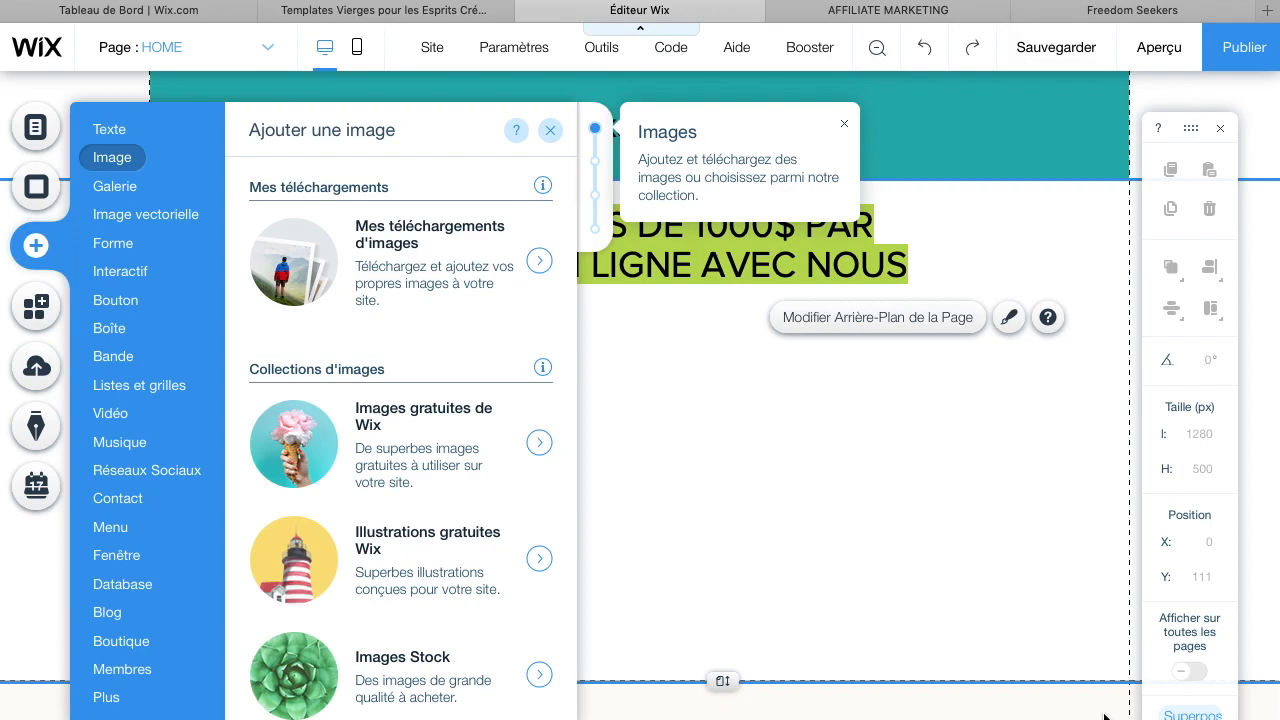
Try again to add the uploaded IMG_7014.JPG image to the page
{"action": "left_click", "coordinate": [413, 280]}
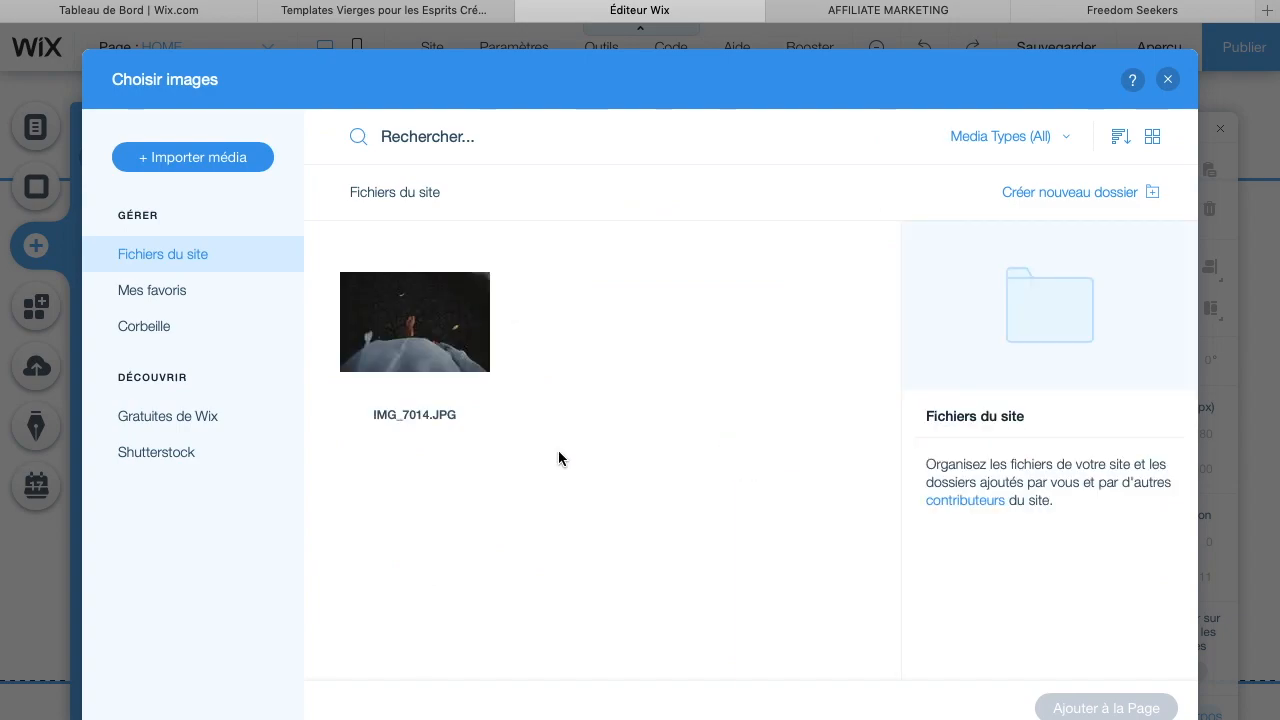
{"action": "left_click", "coordinate": [437, 338]}
{"action": "left_click", "coordinate": [1089, 708]}
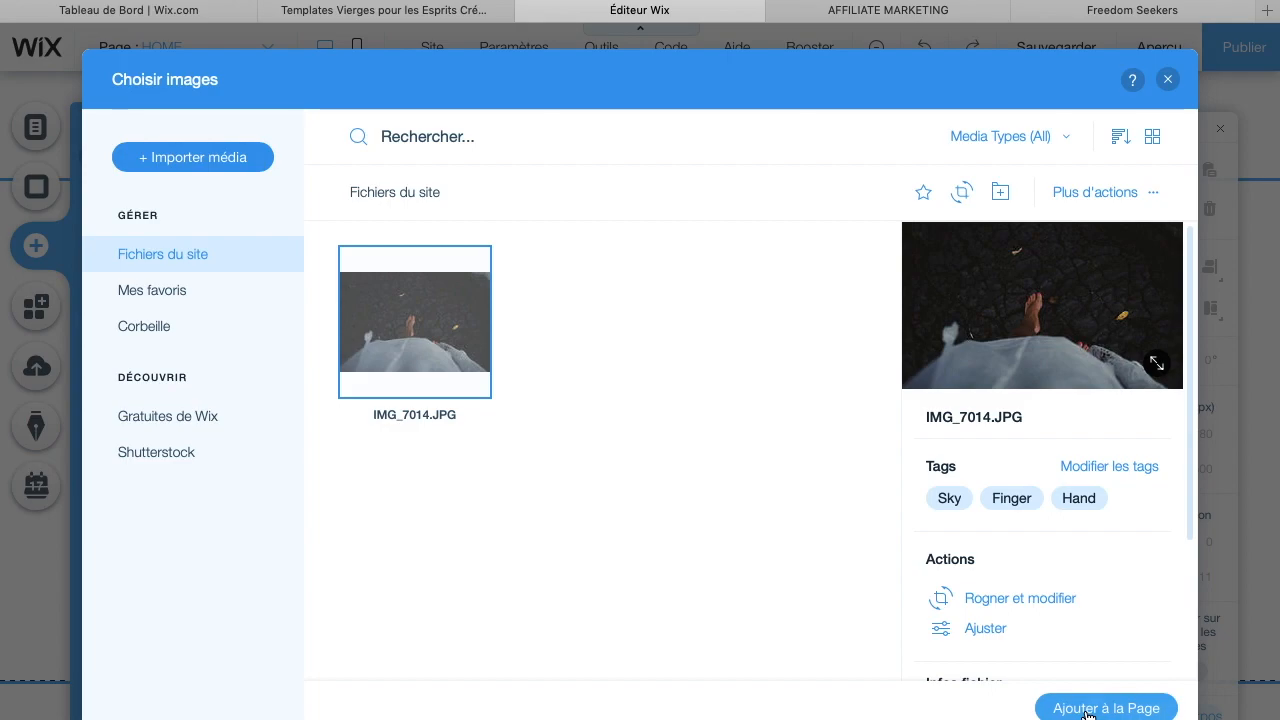
{"action": "scroll", "coordinate": [855, 433], "scroll_direction": "down", "scroll_amount": 2}
{"action": "scroll", "coordinate": [855, 433], "scroll_direction": "up", "scroll_amount": 2}
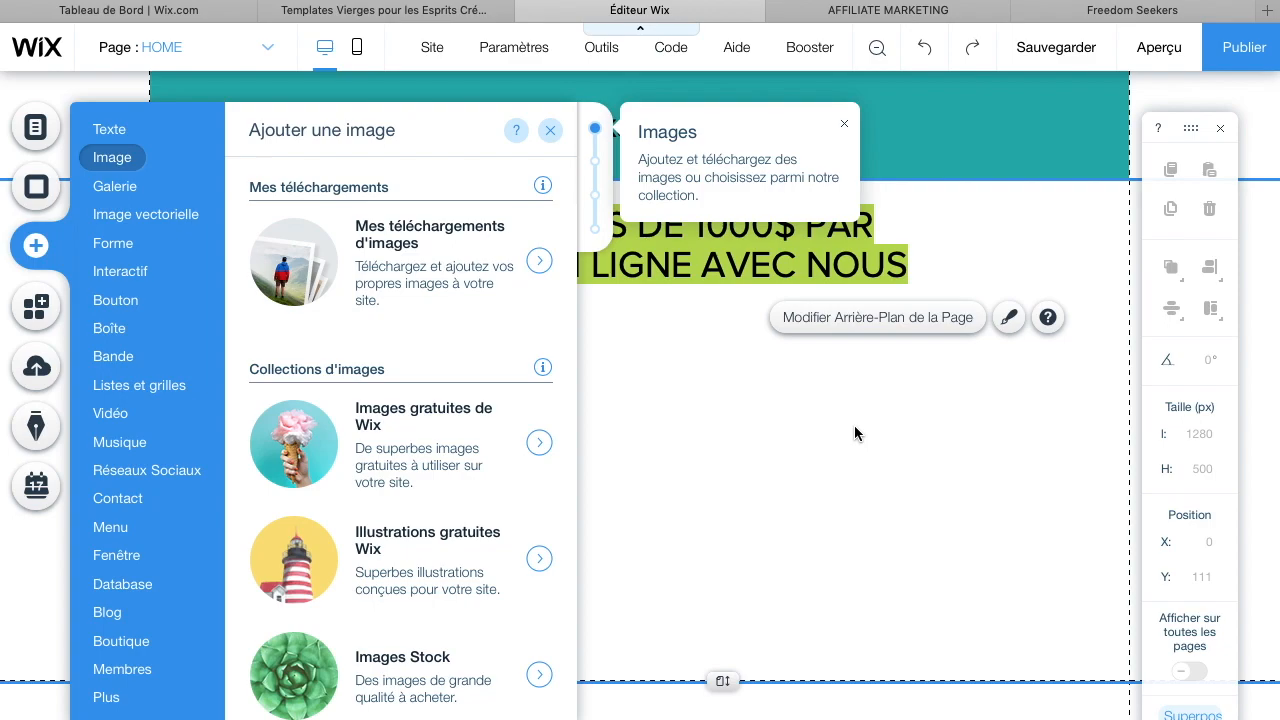
Try to add the free Wix image Fleurs blanches to the page, then close the add panel
{"action": "left_click", "coordinate": [432, 481]}
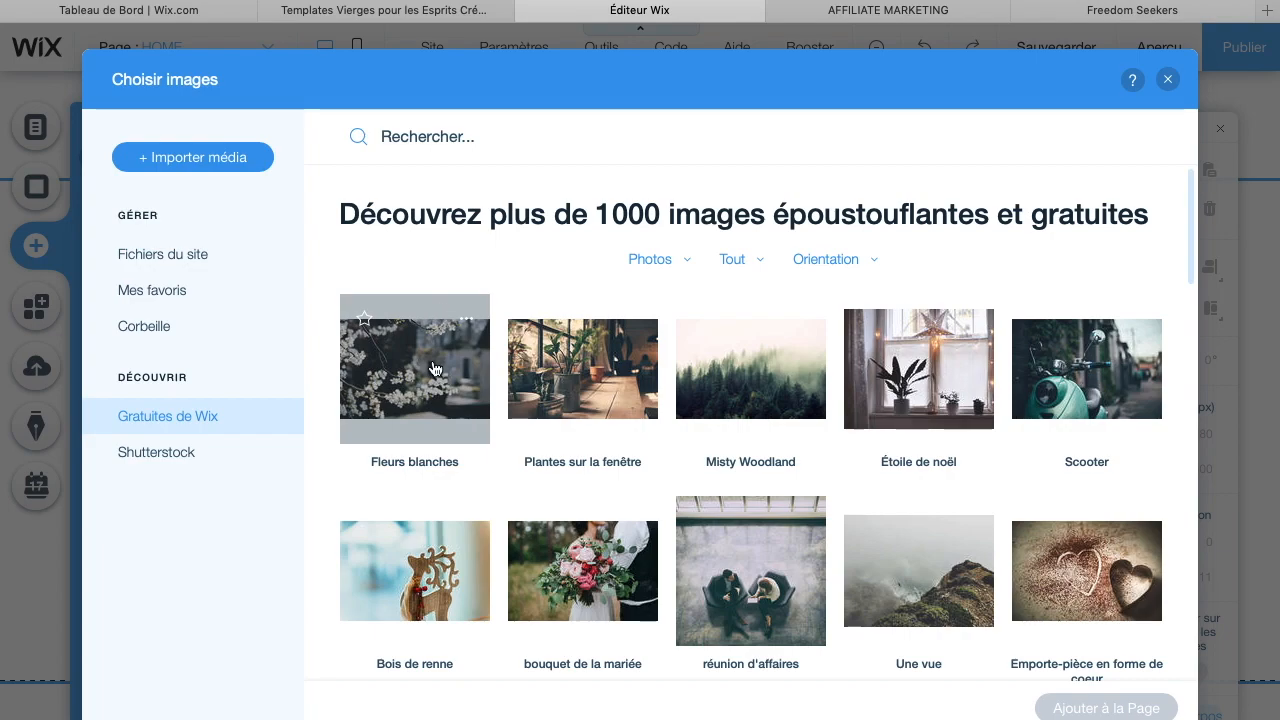
{"action": "left_click", "coordinate": [435, 370]}
{"action": "left_click", "coordinate": [1079, 706]}
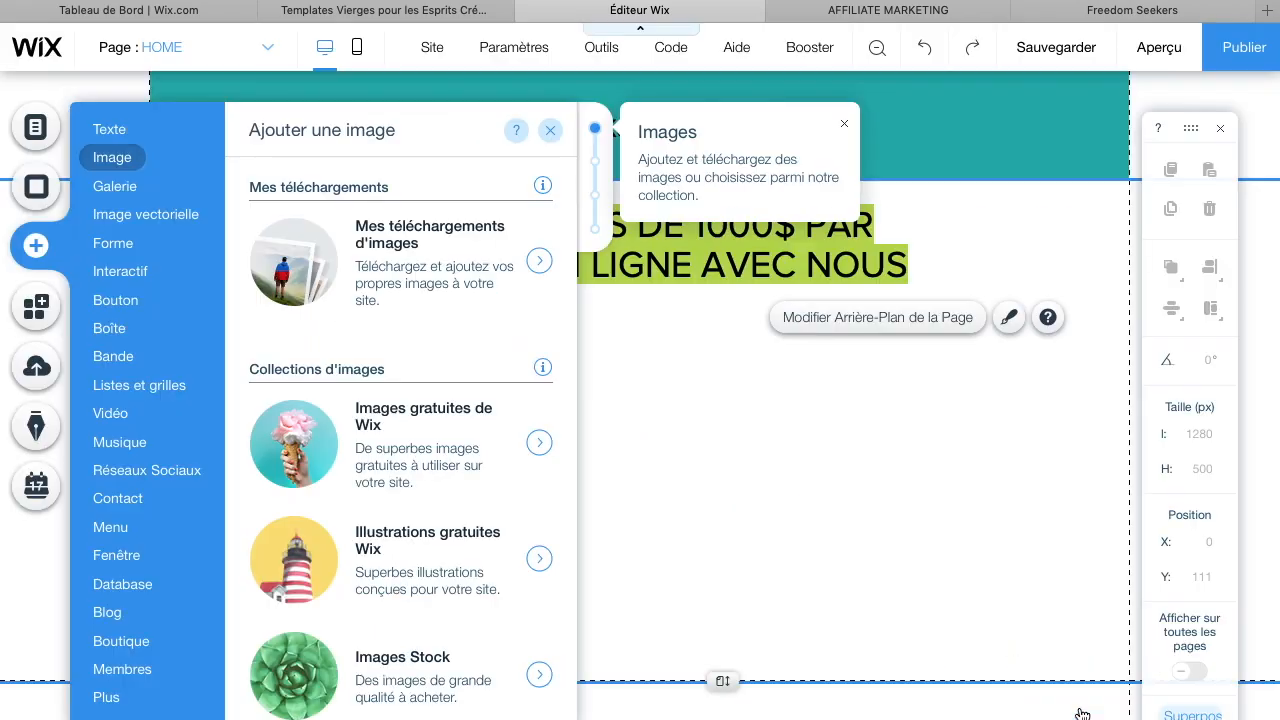
{"action": "left_click", "coordinate": [728, 424]}
{"action": "scroll", "coordinate": [728, 424], "scroll_direction": "down", "scroll_amount": 2}
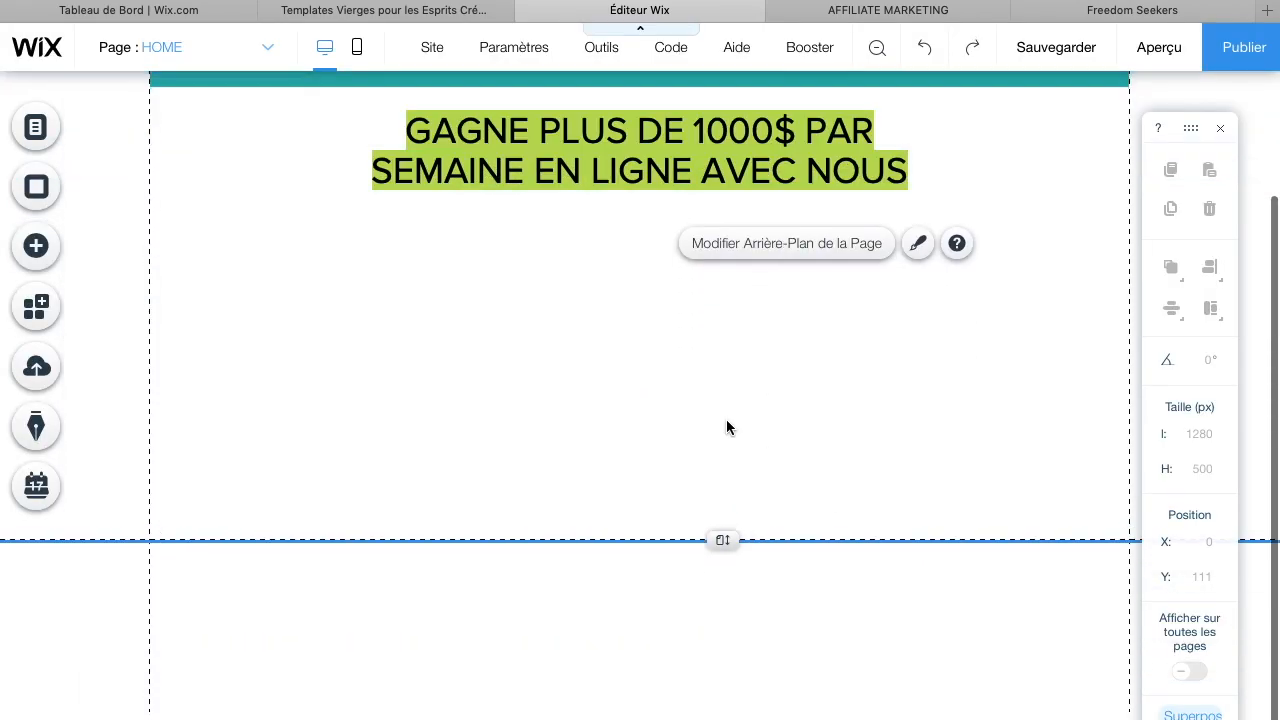
{"action": "scroll", "coordinate": [728, 424], "scroll_direction": "up", "scroll_amount": 2}
{"action": "scroll", "coordinate": [728, 427], "scroll_direction": "down", "scroll_amount": 1}
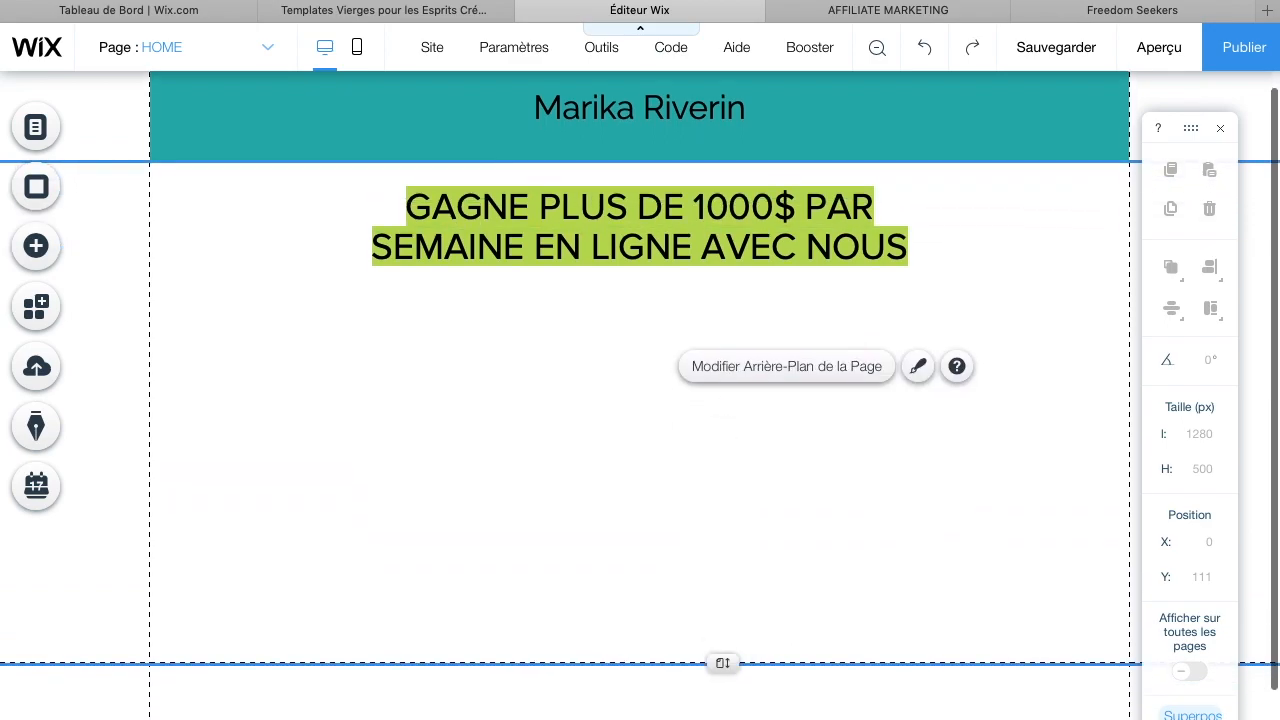
Stretch the page section downwards to a height of about 915 px
{"action": "mouse_move", "coordinate": [692, 1]}
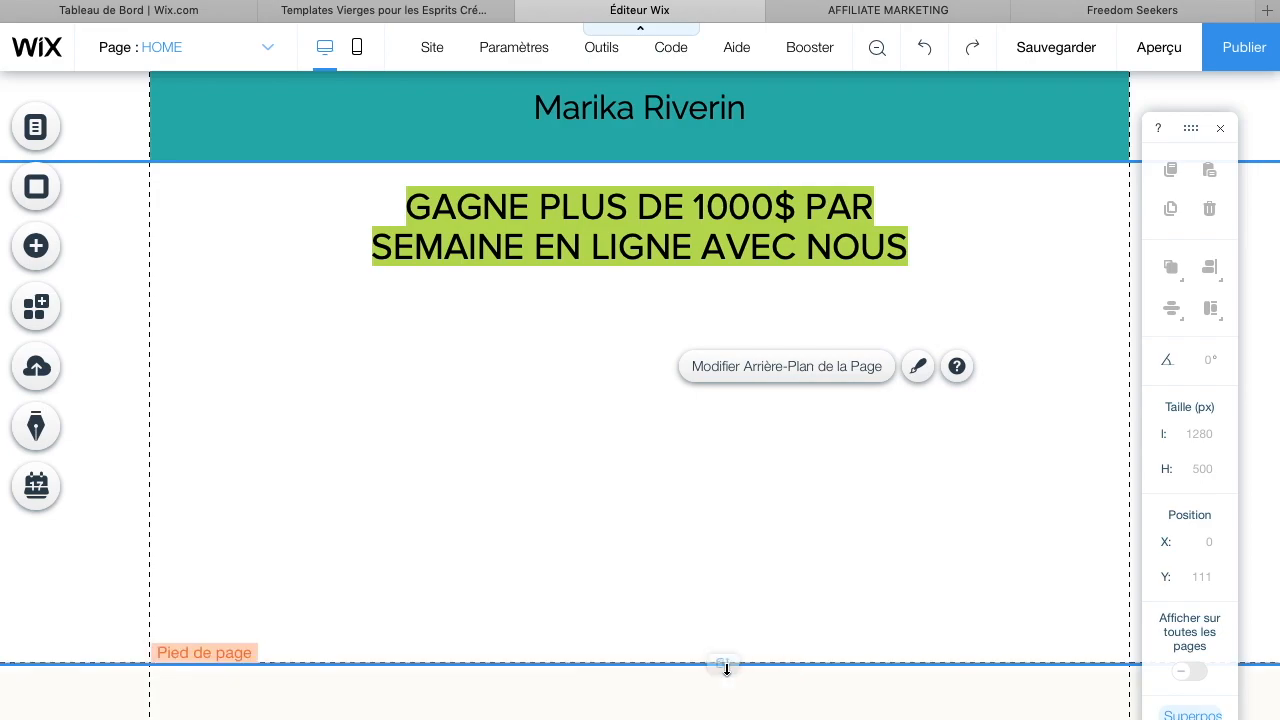
{"action": "left_click_drag", "start_coordinate": [722, 663], "coordinate": [722, 587]}
{"action": "left_click_drag", "start_coordinate": [721, 693], "coordinate": [690, 716]}
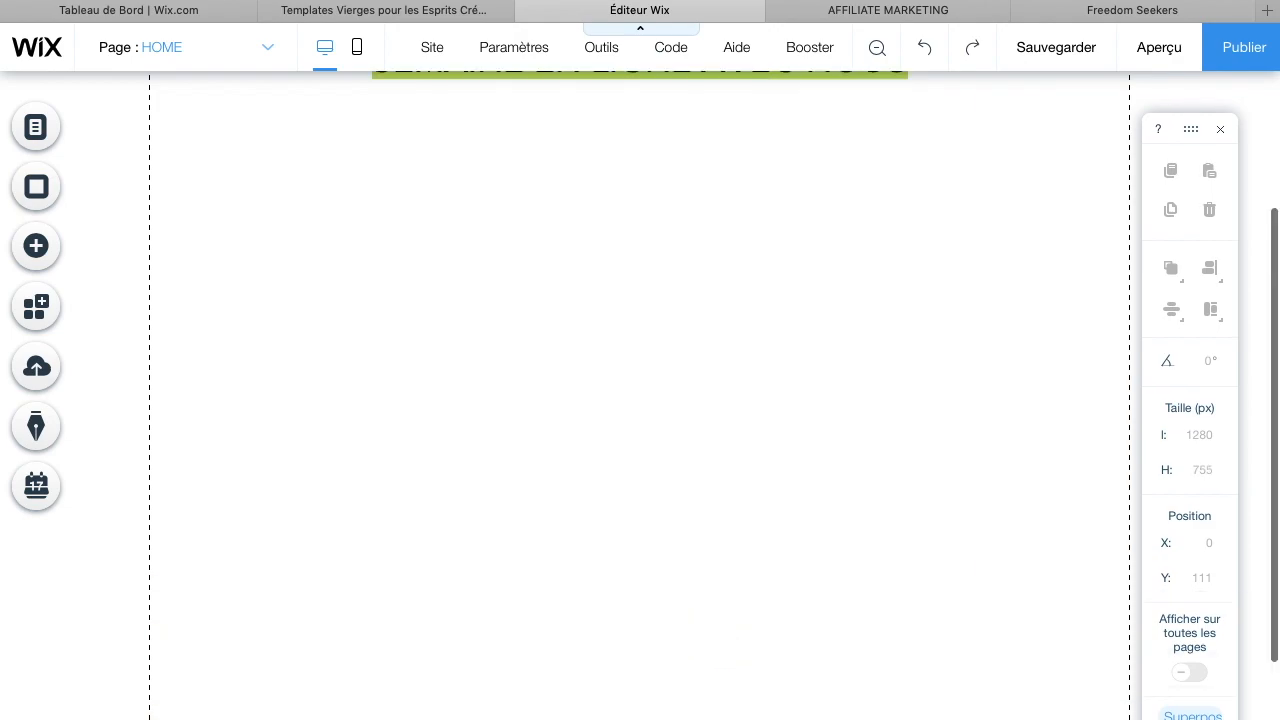
{"action": "scroll", "coordinate": [647, 493], "scroll_direction": "down", "scroll_amount": 3}
{"action": "left_click_drag", "start_coordinate": [732, 589], "coordinate": [728, 715]}
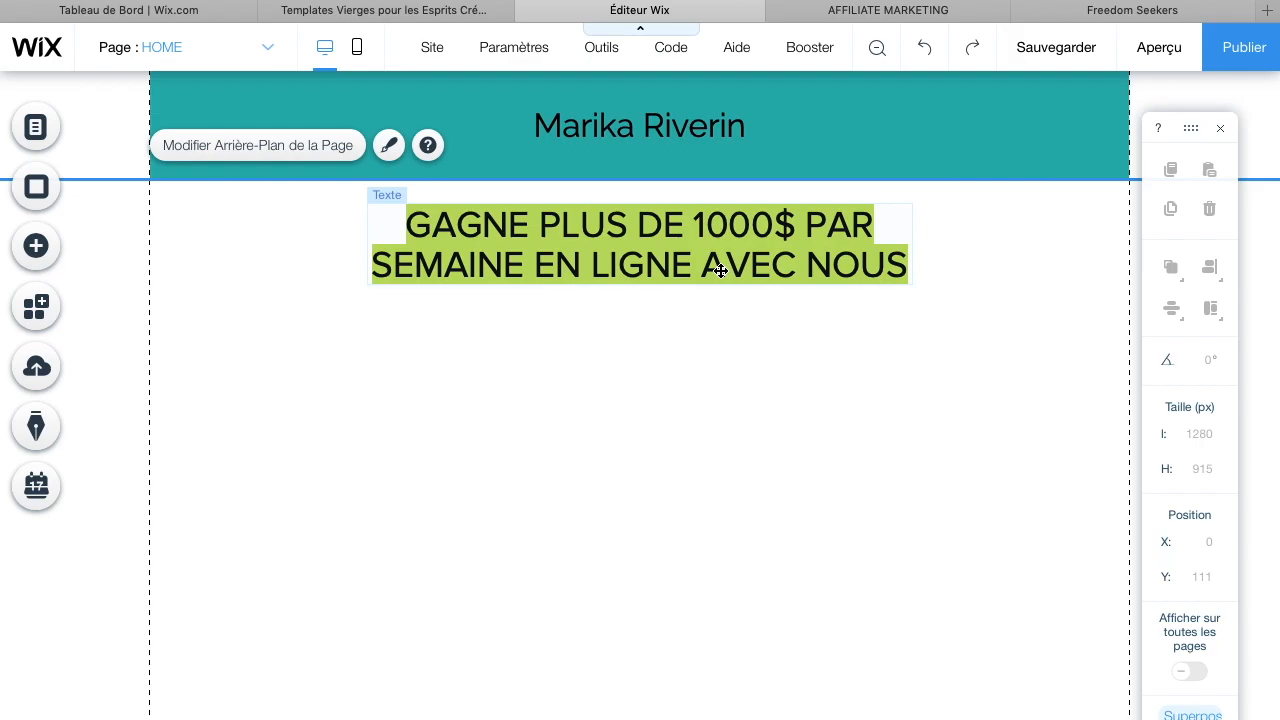
Copy the introduction paragraph, from 'Avant de commencer' to 'Bienvenue dans l'équipe!', on the Freedom Seekers example page
{"action": "scroll", "coordinate": [769, 677], "scroll_direction": "down", "scroll_amount": 5}
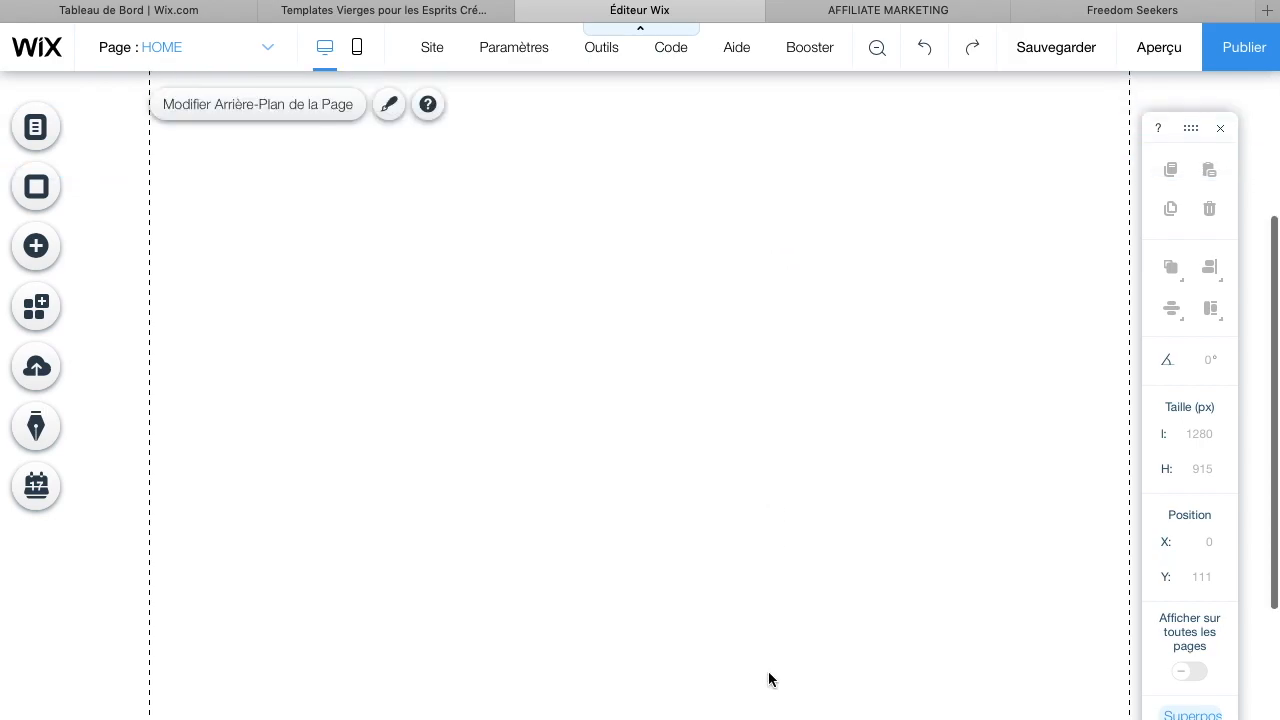
{"action": "left_click", "coordinate": [977, 20]}
{"action": "scroll", "coordinate": [682, 462], "scroll_direction": "down", "scroll_amount": 5}
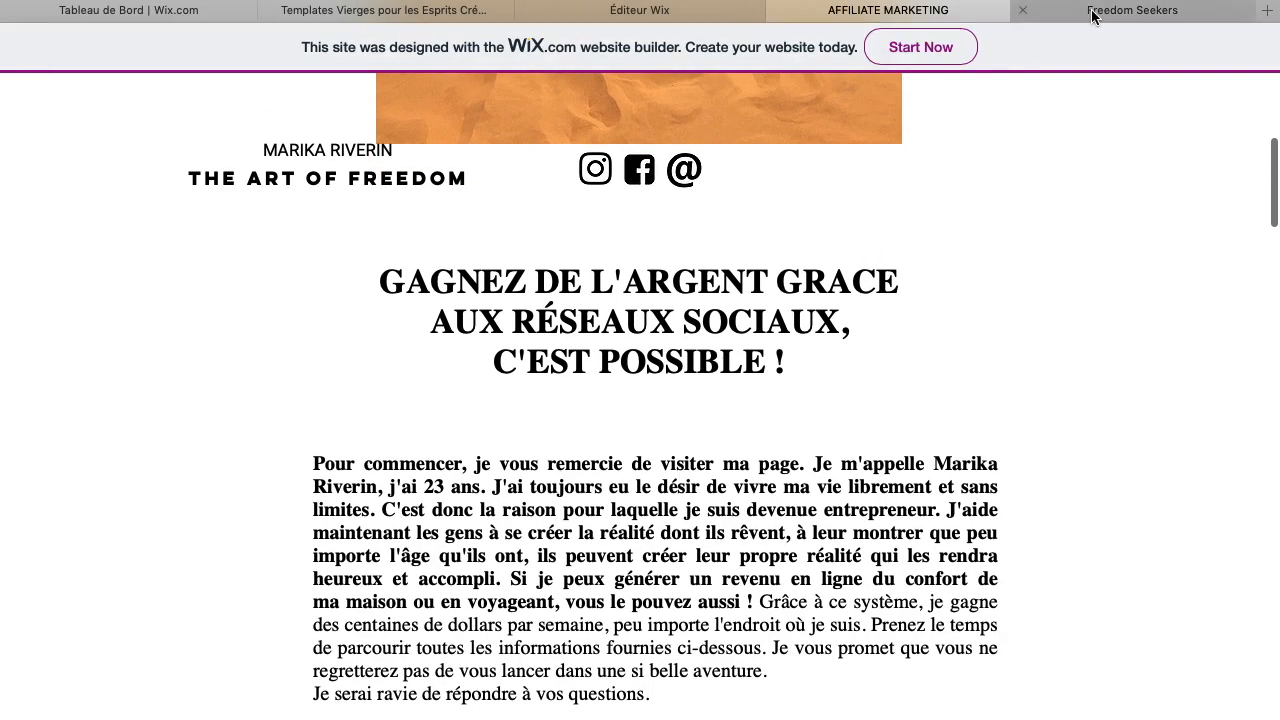
{"action": "left_click", "coordinate": [1092, 12]}
{"action": "scroll", "coordinate": [805, 322], "scroll_direction": "down", "scroll_amount": 3}
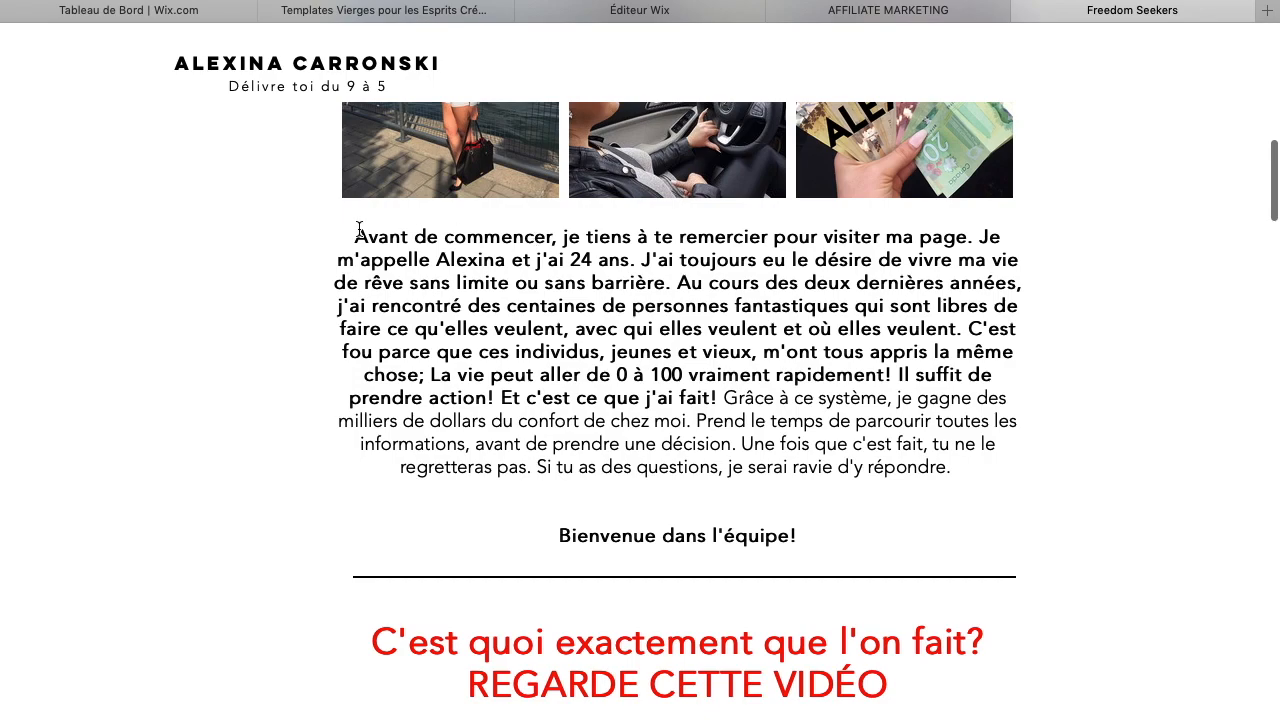
{"action": "left_click_drag", "start_coordinate": [356, 237], "coordinate": [942, 544]}
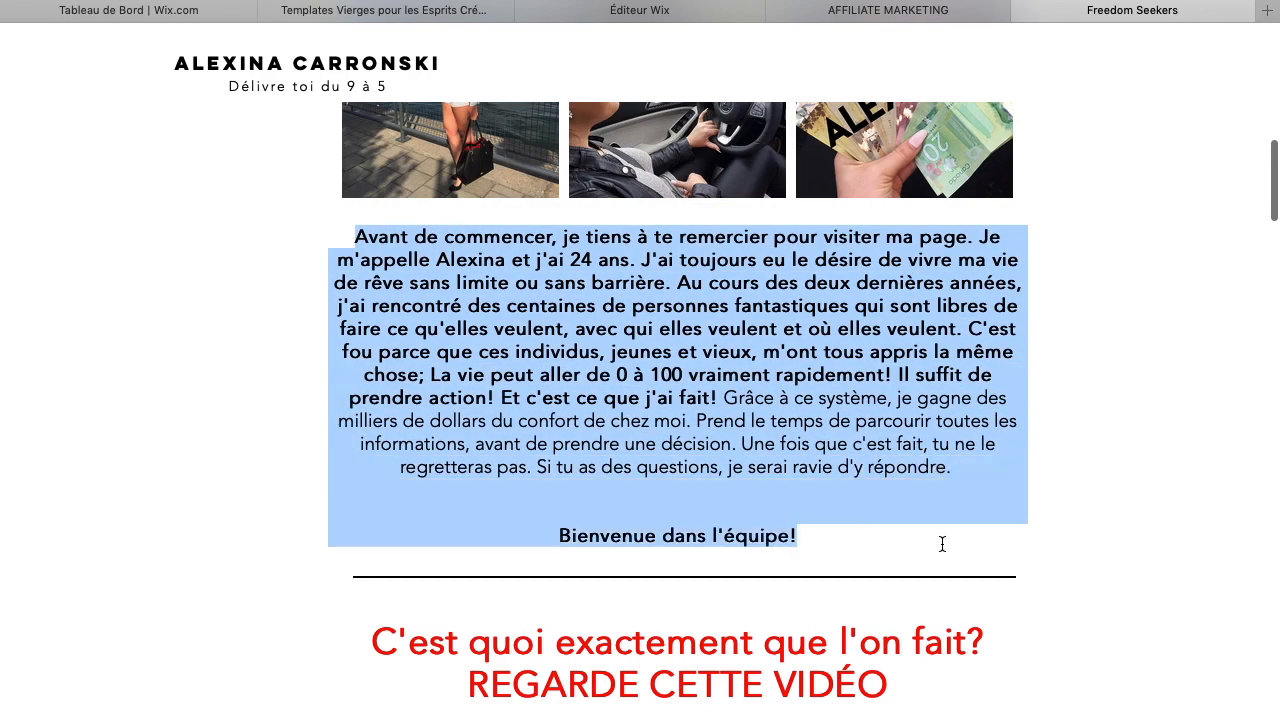
{"action": "right_click", "coordinate": [763, 296]}
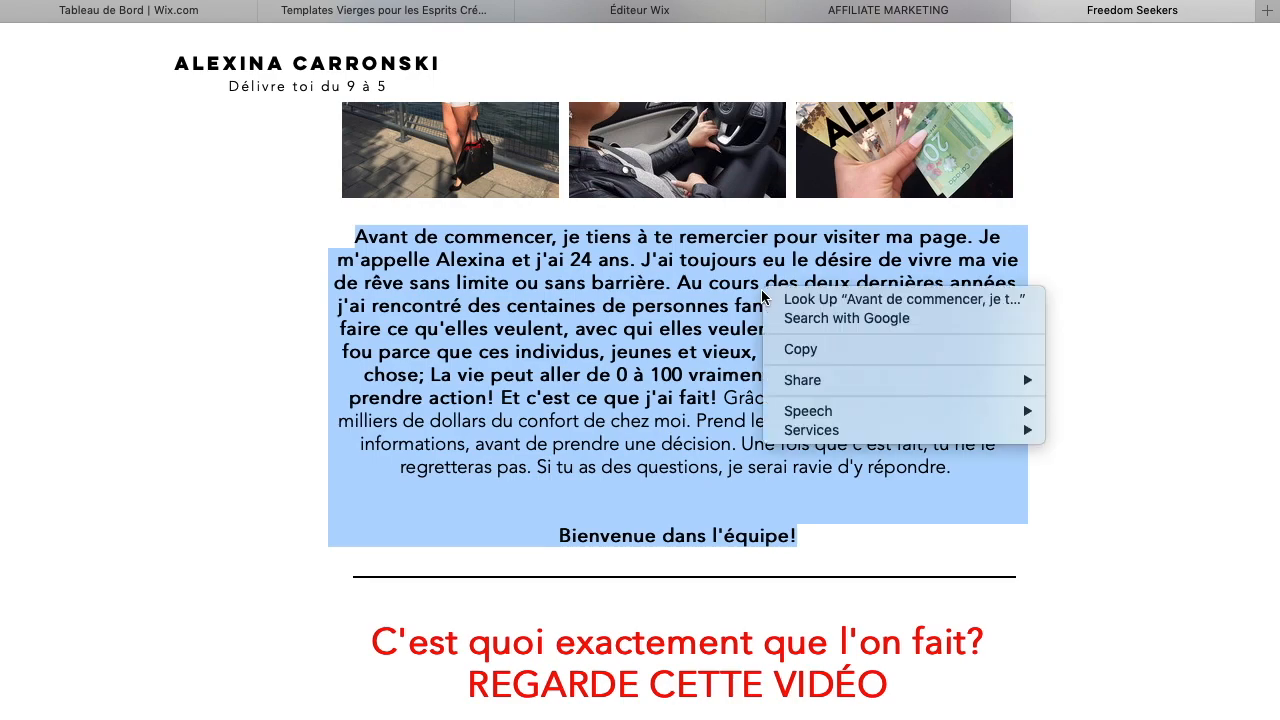
{"action": "left_click", "coordinate": [800, 349]}
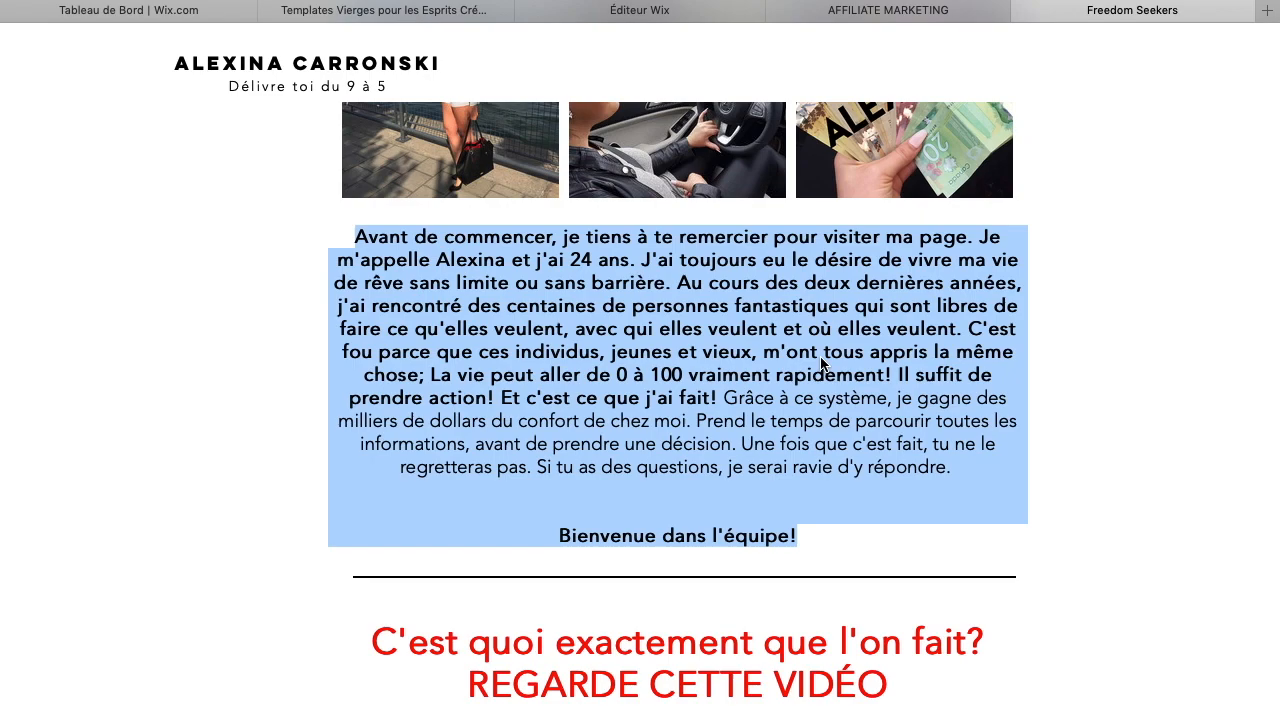
Add a Titre 6 text box below the headline and replace its text with the copied introduction paragraph
{"action": "left_click", "coordinate": [647, 18]}
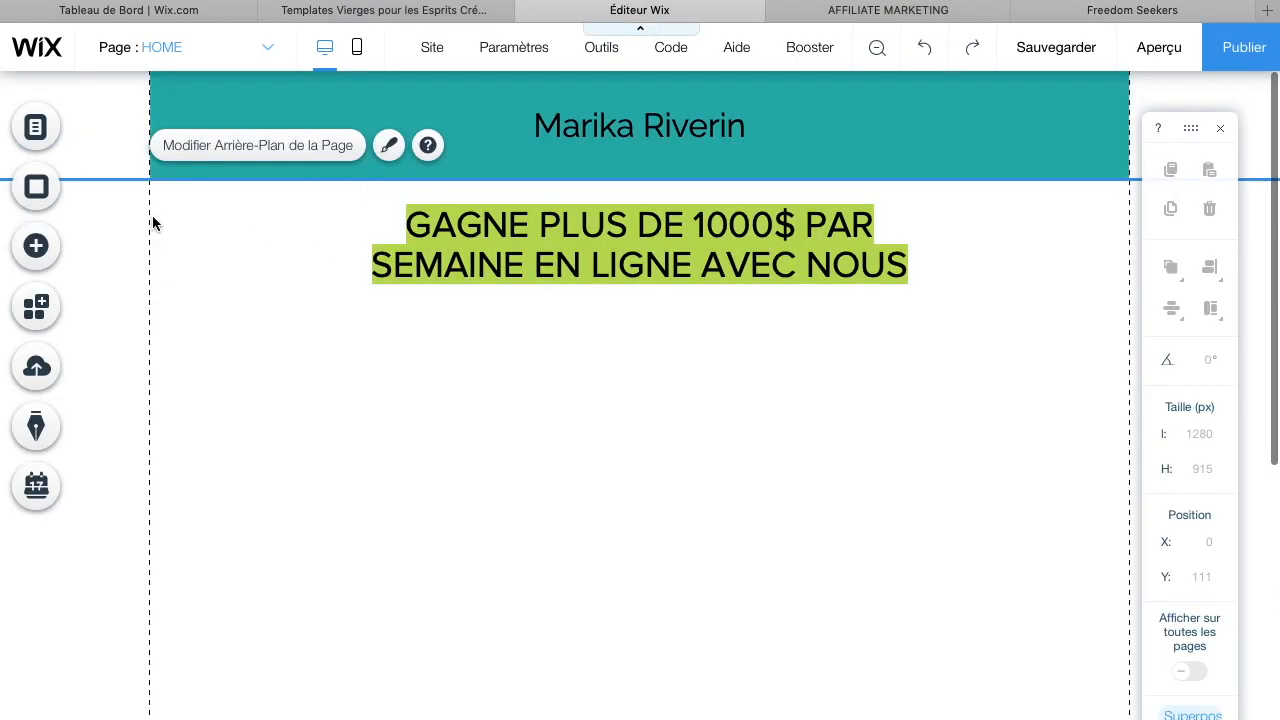
{"action": "left_click", "coordinate": [28, 250]}
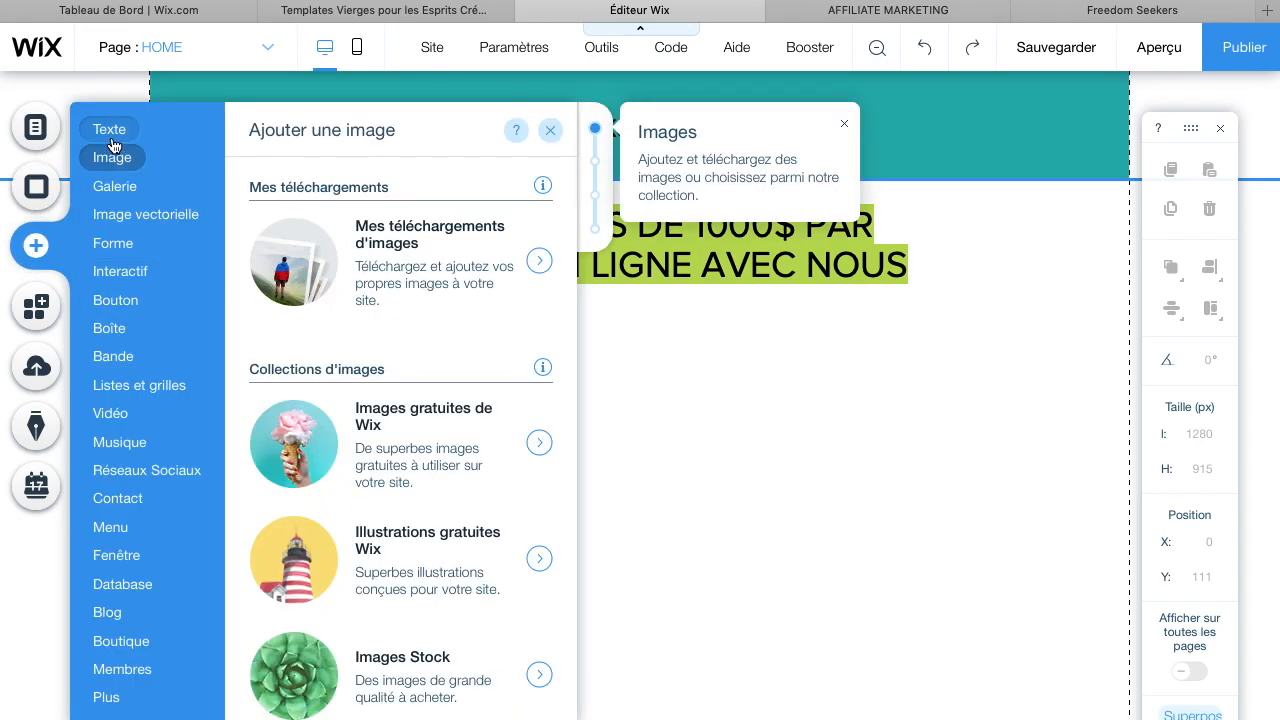
{"action": "left_click", "coordinate": [110, 138]}
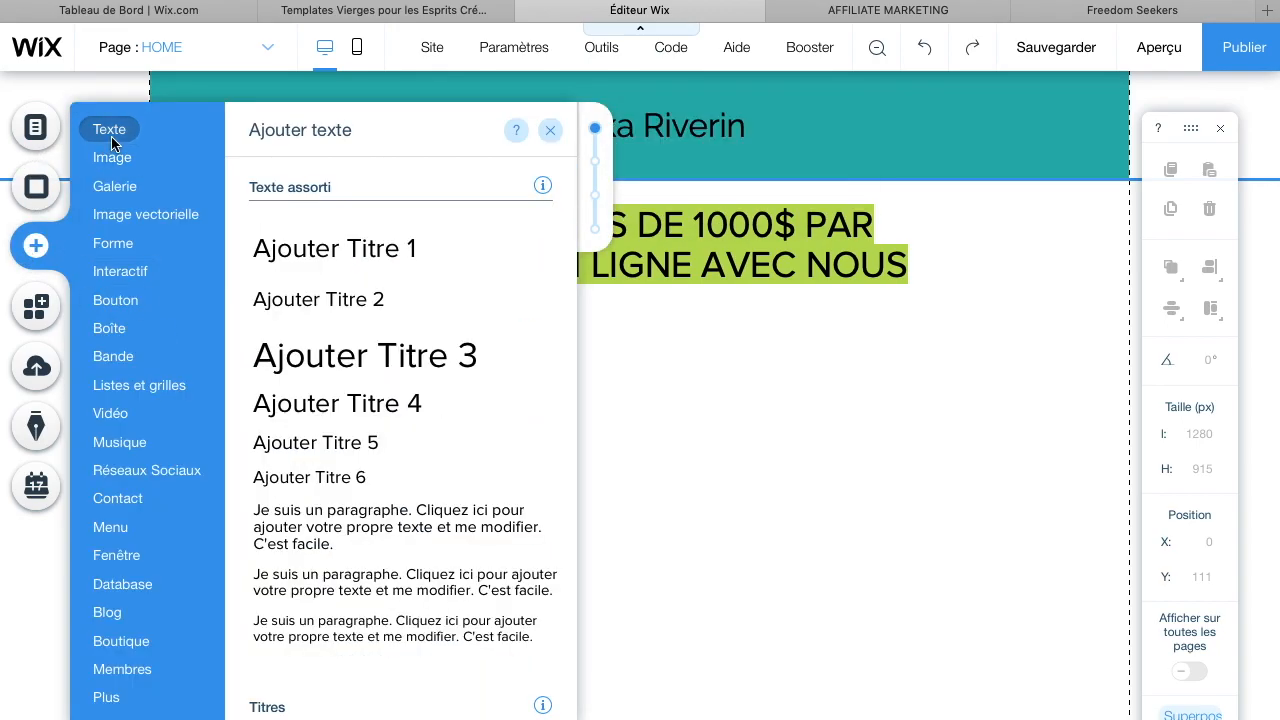
{"action": "left_click", "coordinate": [358, 479]}
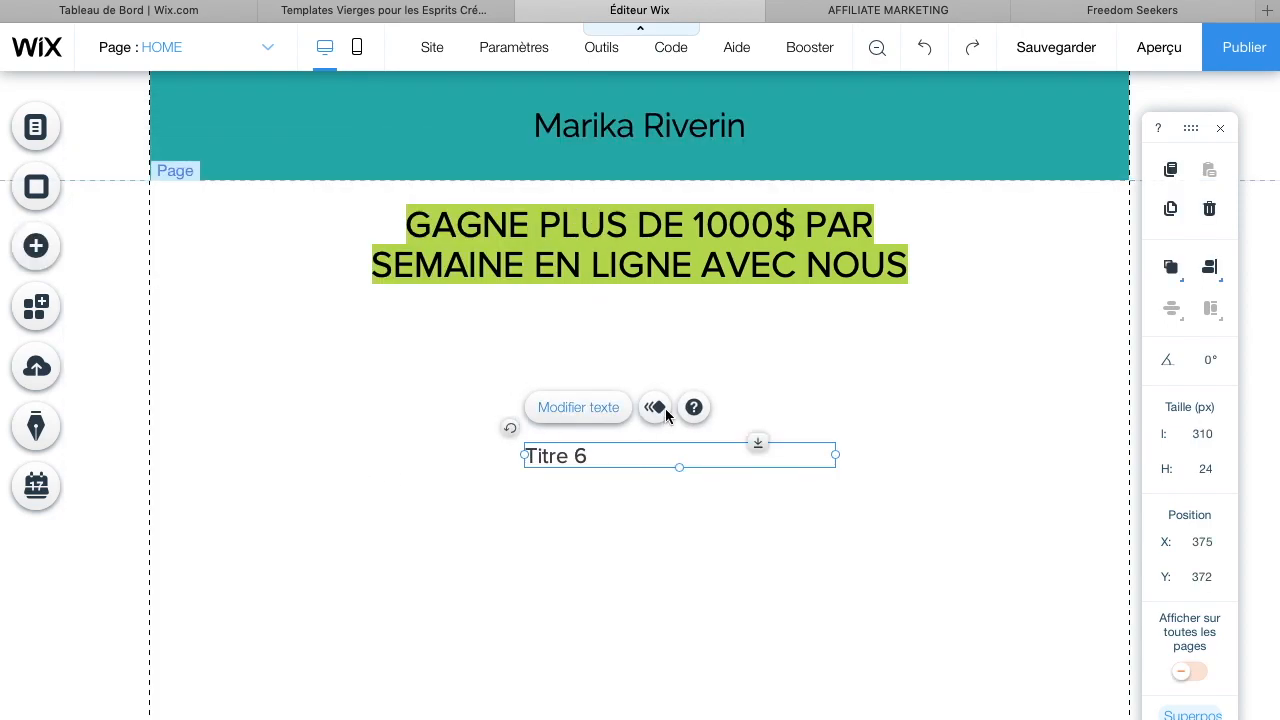
{"action": "left_click", "coordinate": [603, 421]}
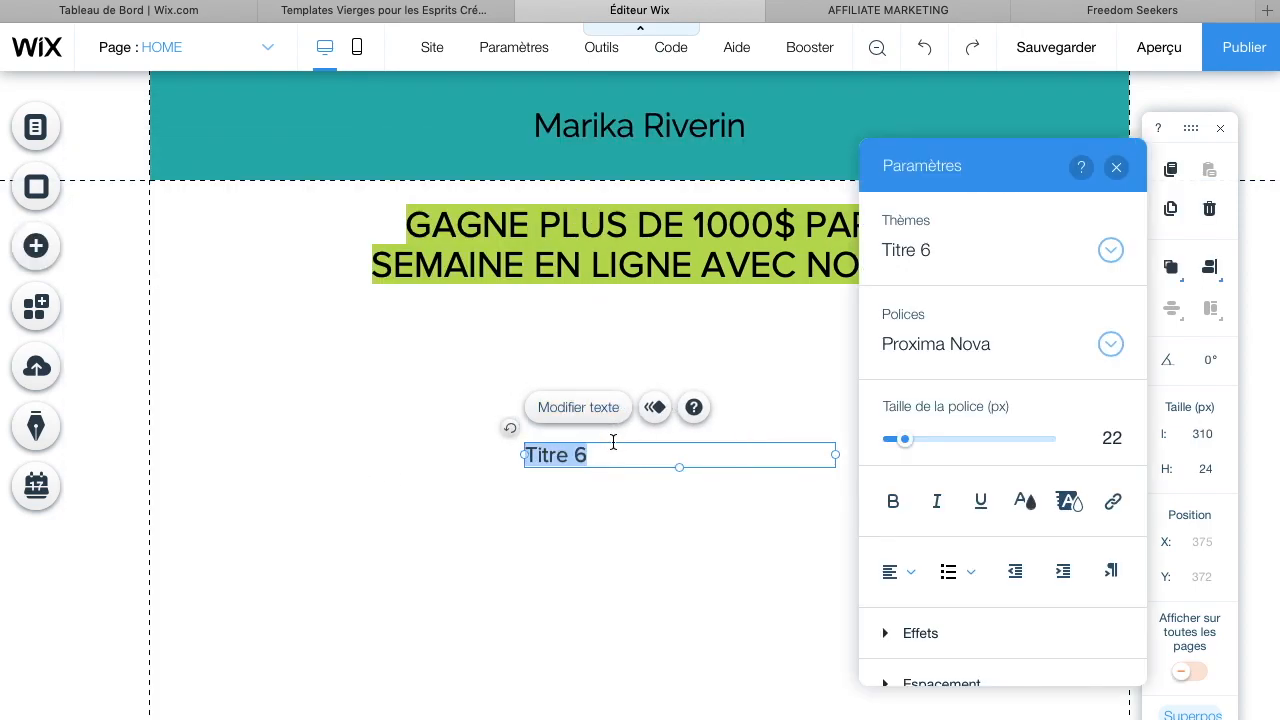
{"action": "key", "text": "BackSpace"}
{"action": "key", "text": "ctrl+v"}
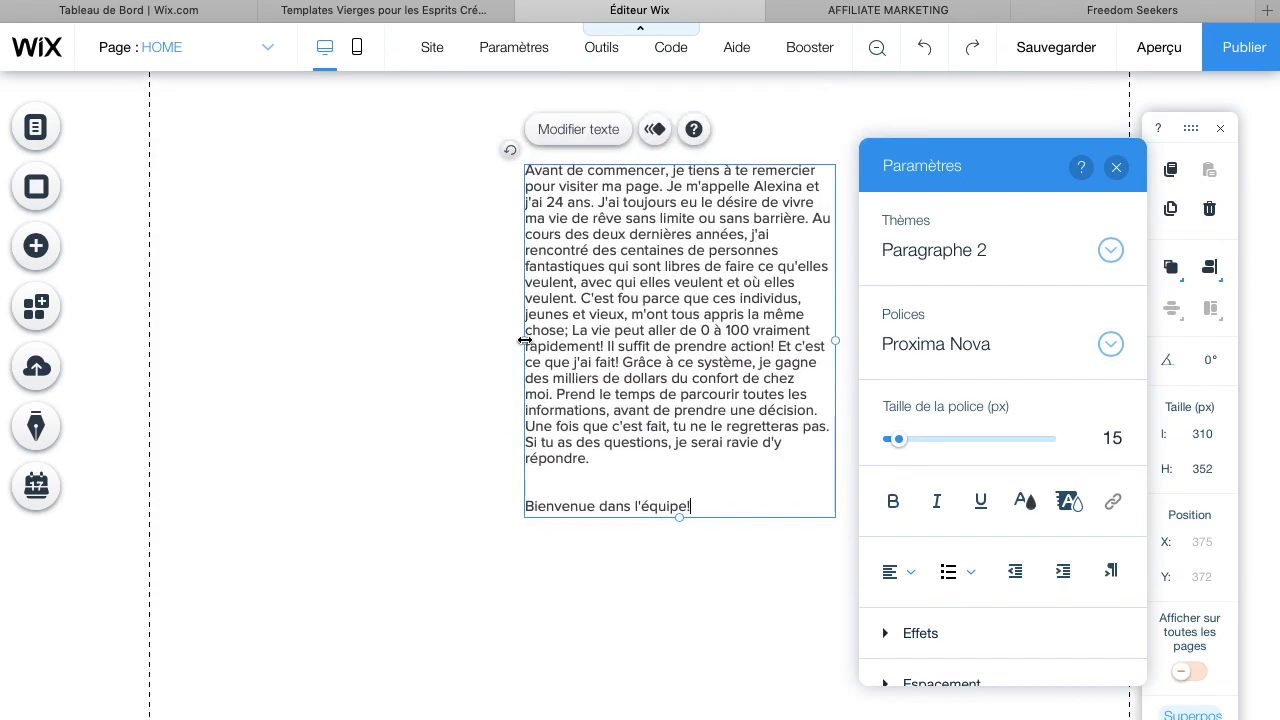
Widen the introduction text box to 550 px
{"action": "left_click_drag", "start_coordinate": [523, 343], "coordinate": [280, 314]}
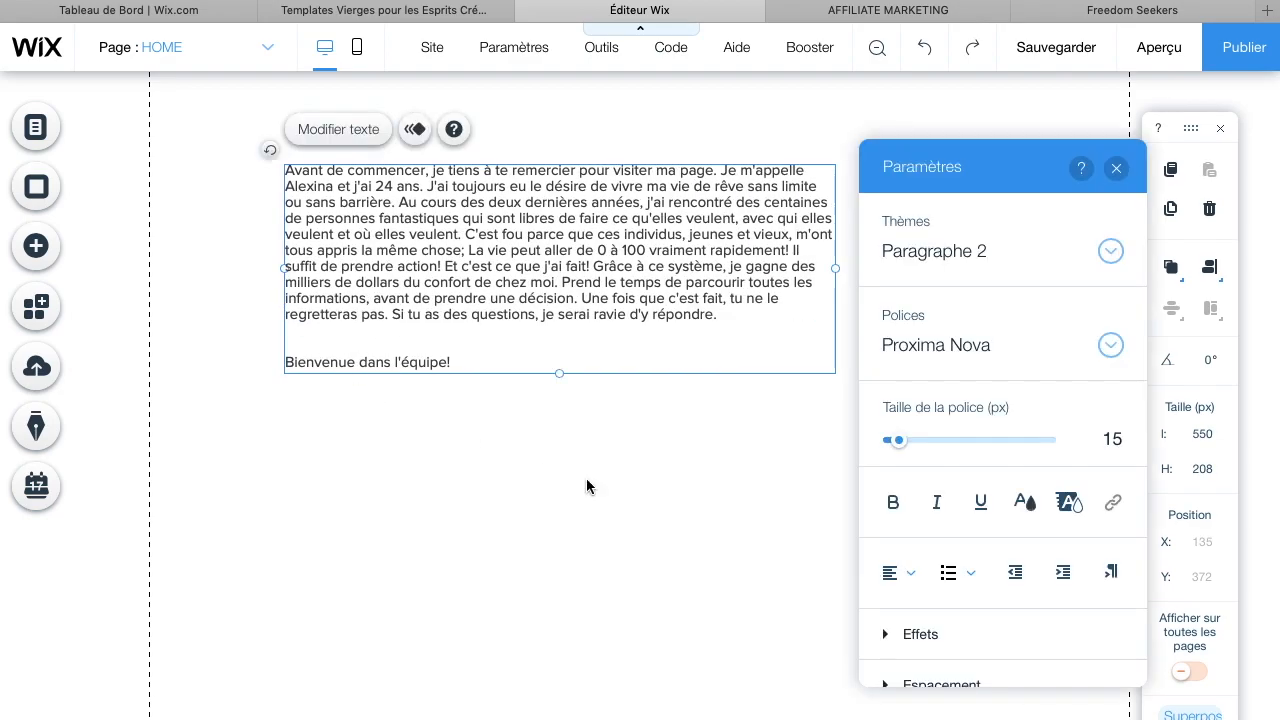
{"action": "left_click", "coordinate": [586, 478]}
Move the introduction text box further down the page
{"action": "left_click", "coordinate": [574, 386]}
{"action": "left_click_drag", "start_coordinate": [640, 312], "coordinate": [627, 551]}
Set the introduction text's font size to 19 px
{"action": "scroll", "coordinate": [627, 551], "scroll_direction": "down", "scroll_amount": 2}
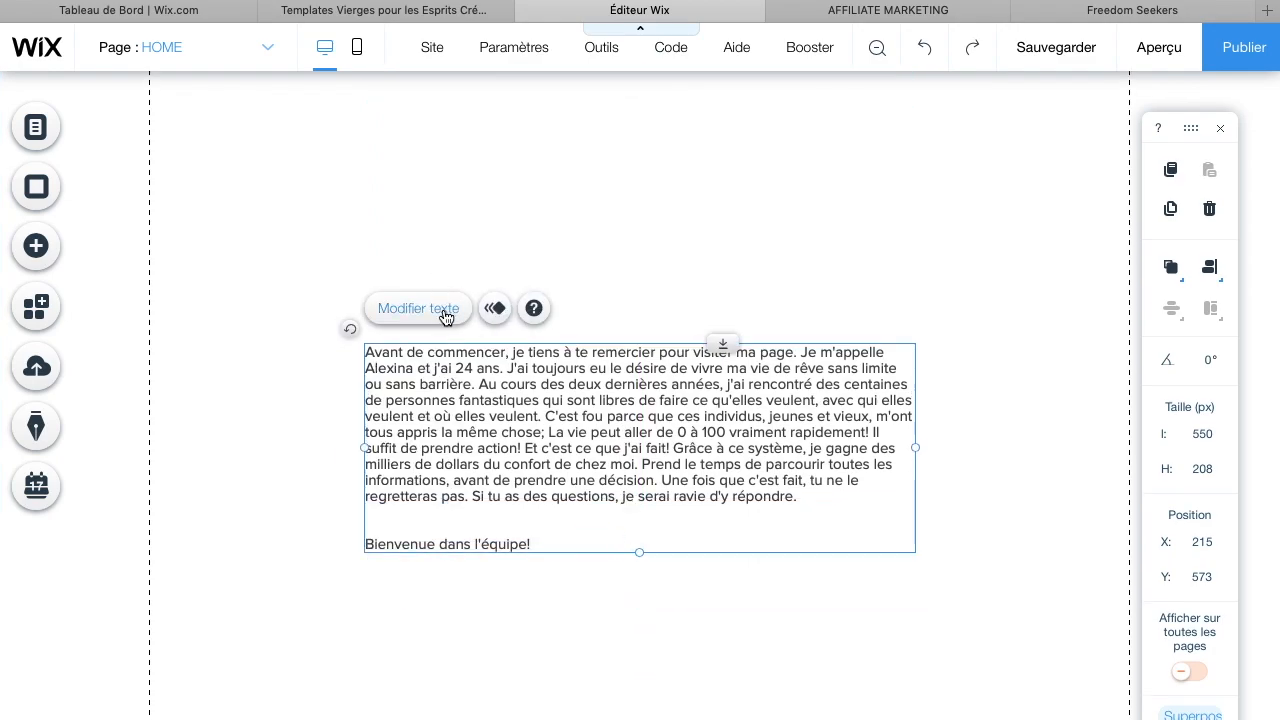
{"action": "left_click", "coordinate": [446, 316]}
{"action": "left_click", "coordinate": [1177, 441]}
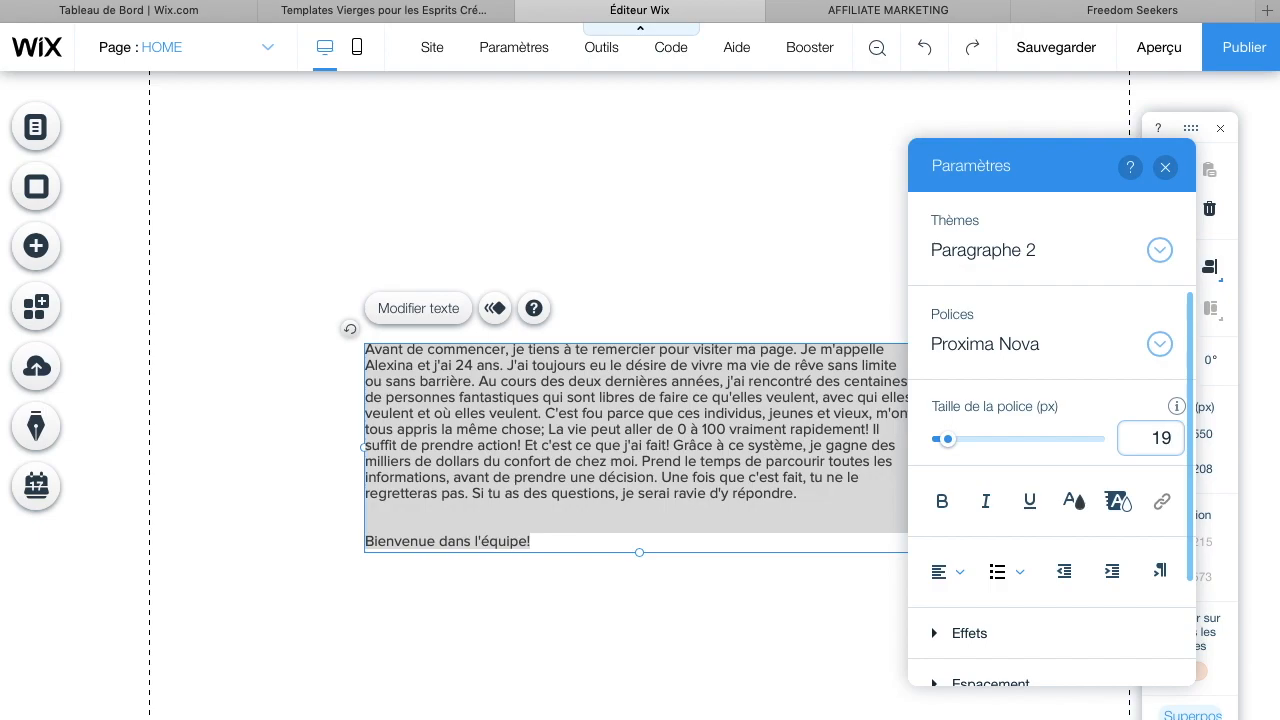
Set the introduction text colour to black and centre-align the text
{"action": "left_click", "coordinate": [1074, 501]}
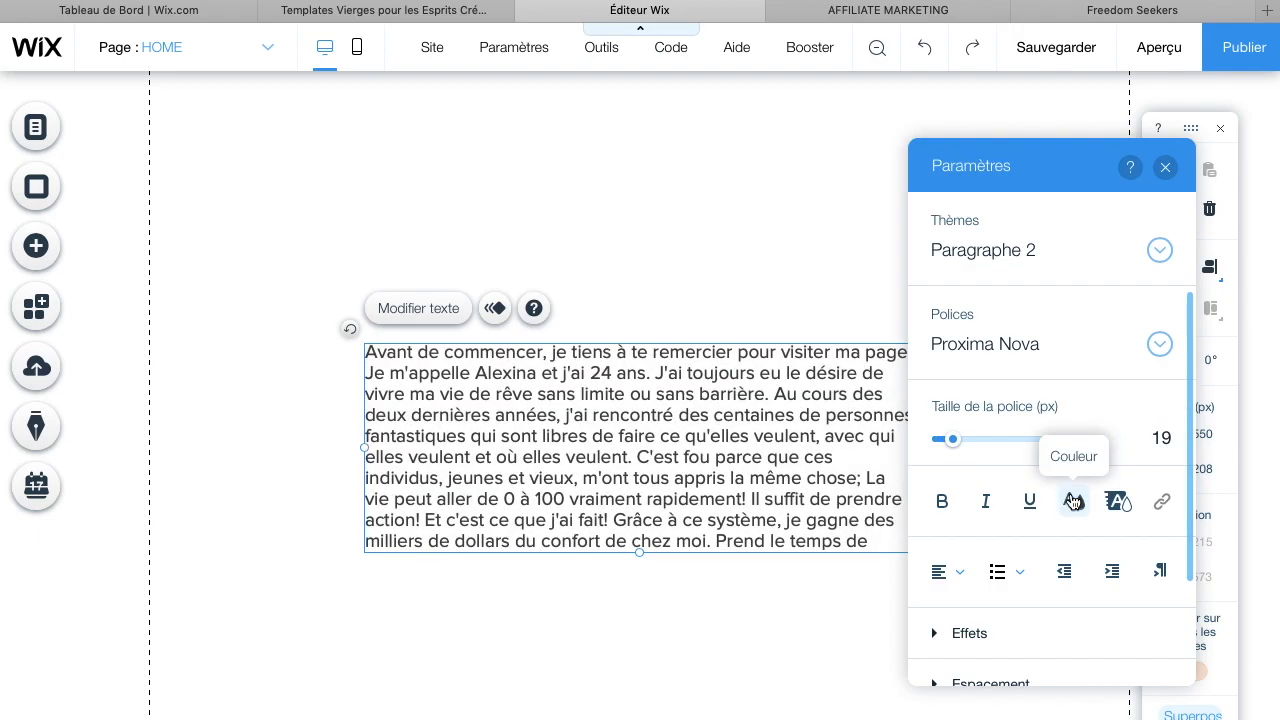
{"action": "left_click", "coordinate": [952, 494]}
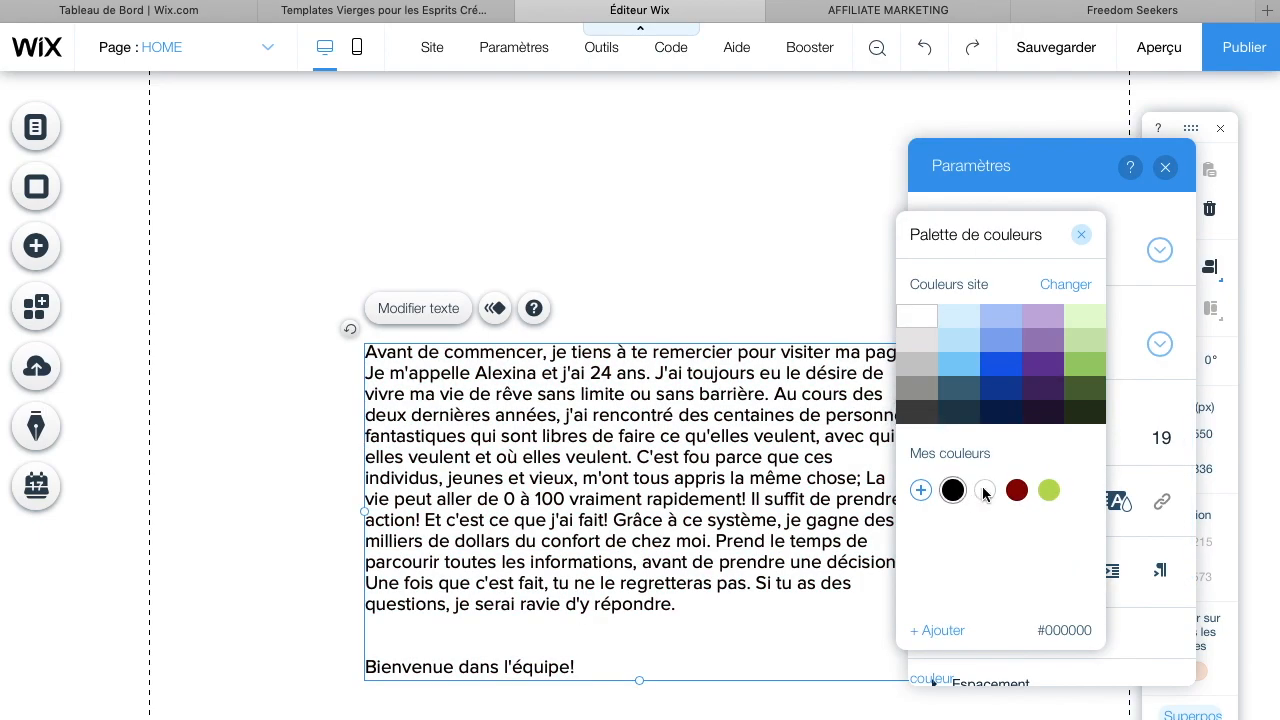
{"action": "left_click", "coordinate": [1142, 556]}
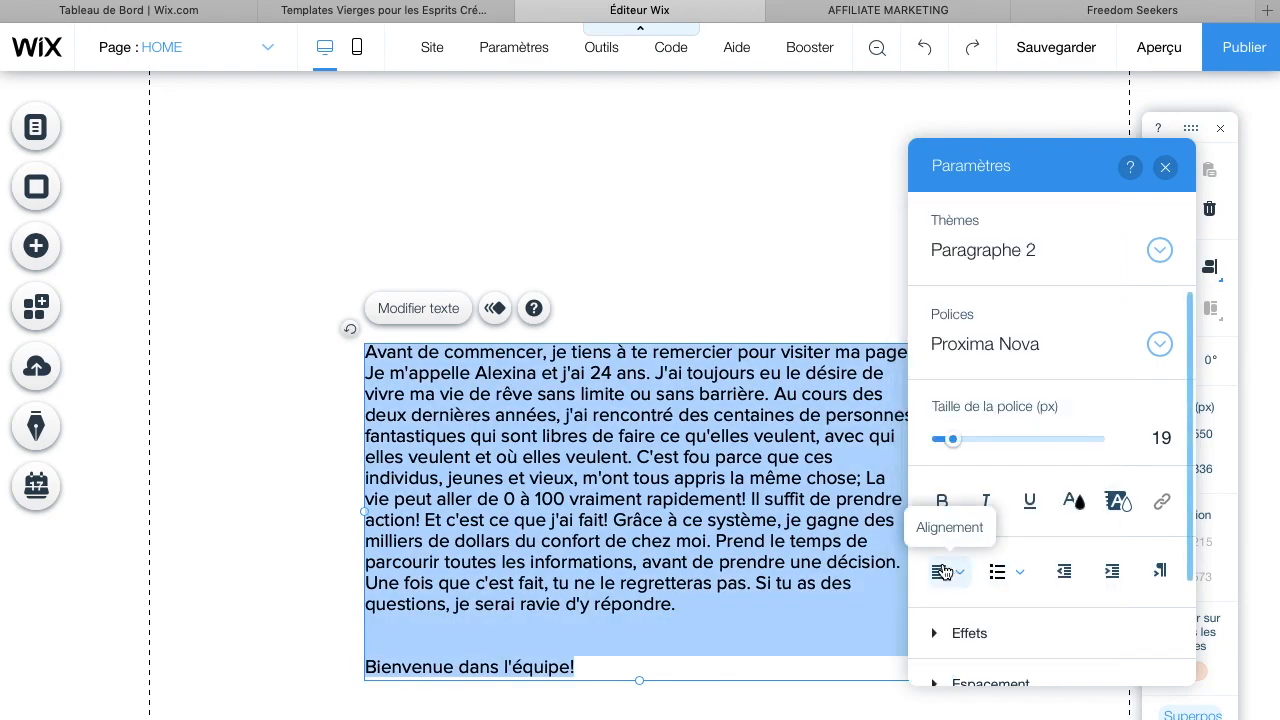
{"action": "left_click", "coordinate": [944, 574]}
{"action": "left_click", "coordinate": [955, 604]}
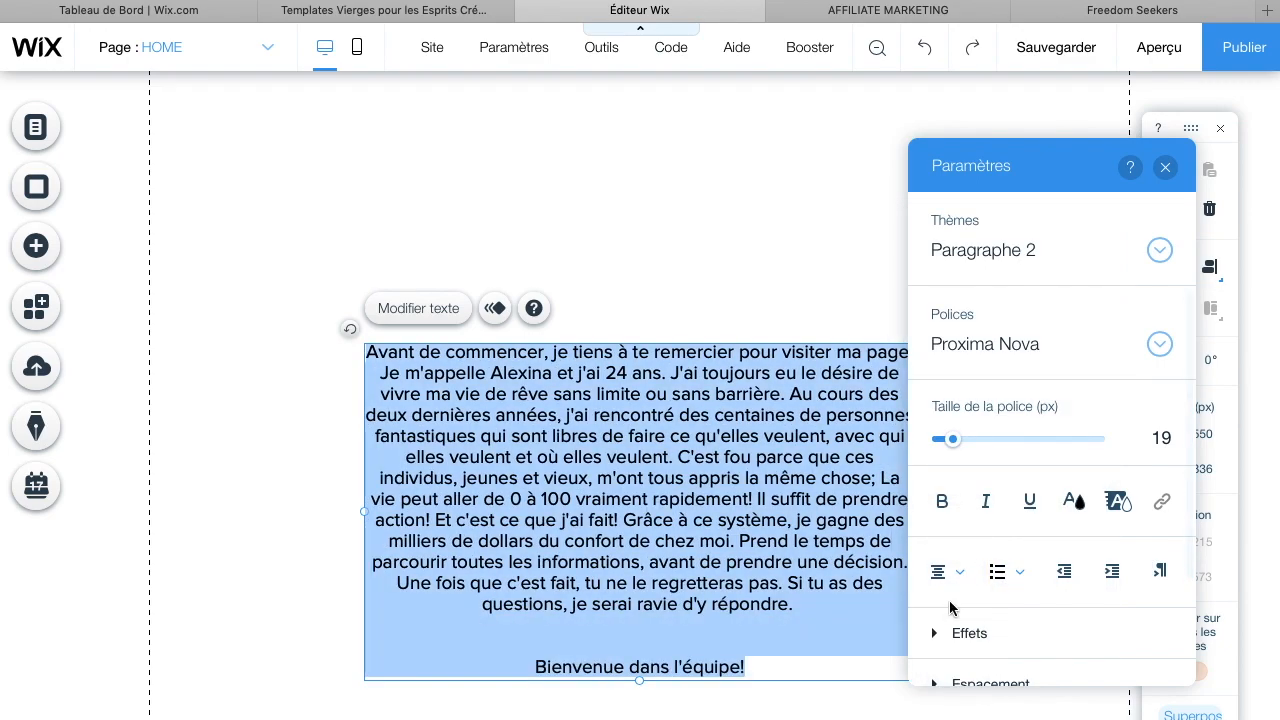
Justify the main paragraph of the introduction, leaving 'Bienvenue dans l'équipe!' centred, then exit text editing
{"action": "left_click", "coordinate": [739, 518]}
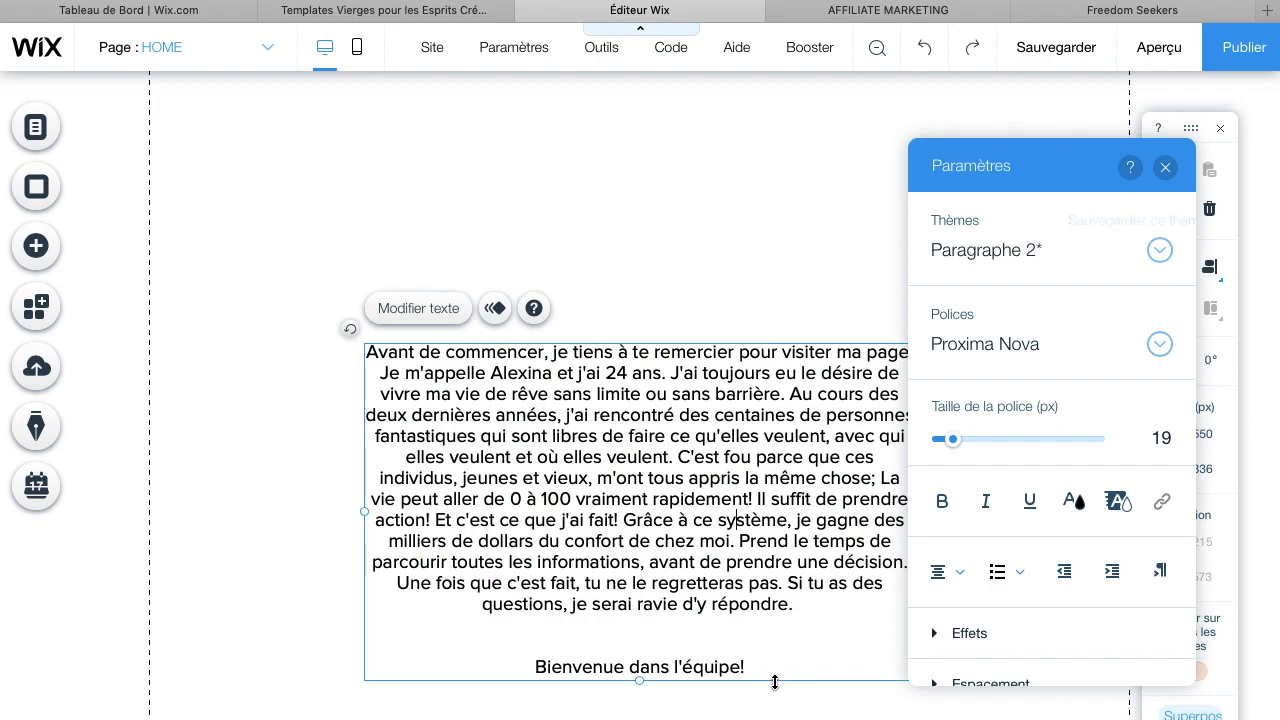
{"action": "left_click_drag", "start_coordinate": [810, 610], "coordinate": [310, 288]}
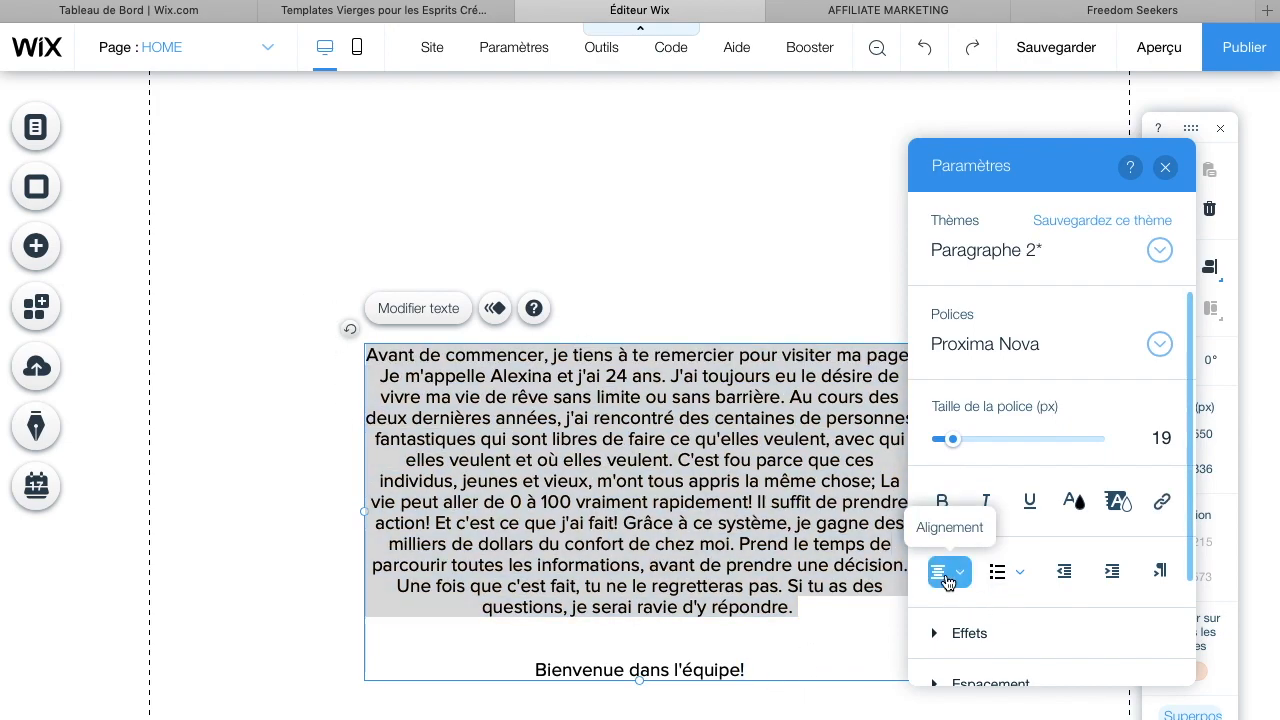
{"action": "left_click", "coordinate": [948, 580]}
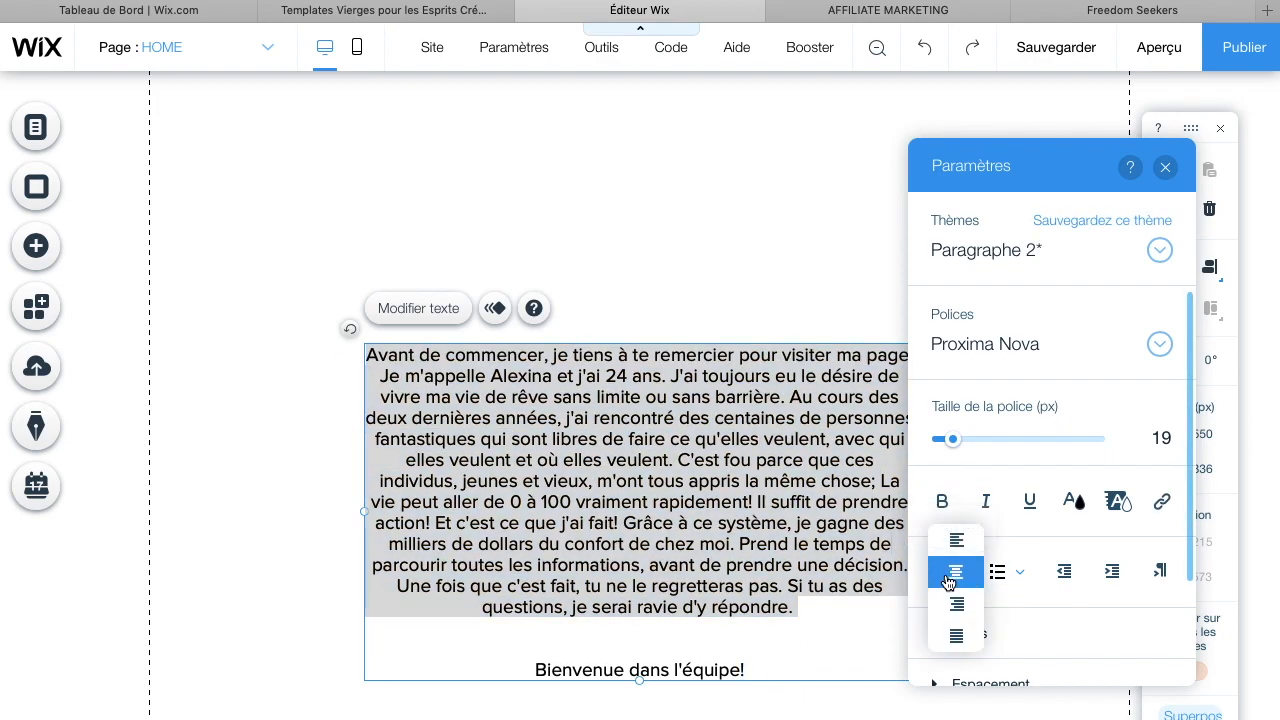
{"action": "left_click", "coordinate": [956, 636]}
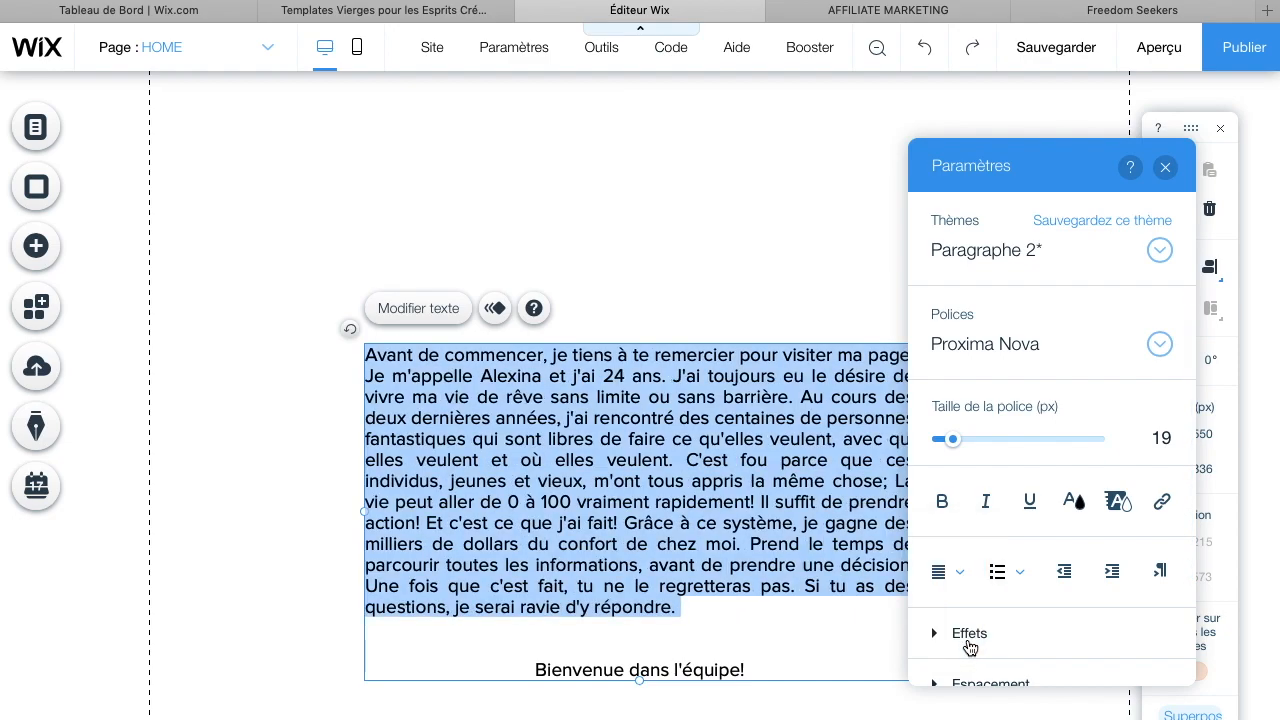
{"action": "left_click", "coordinate": [740, 242]}
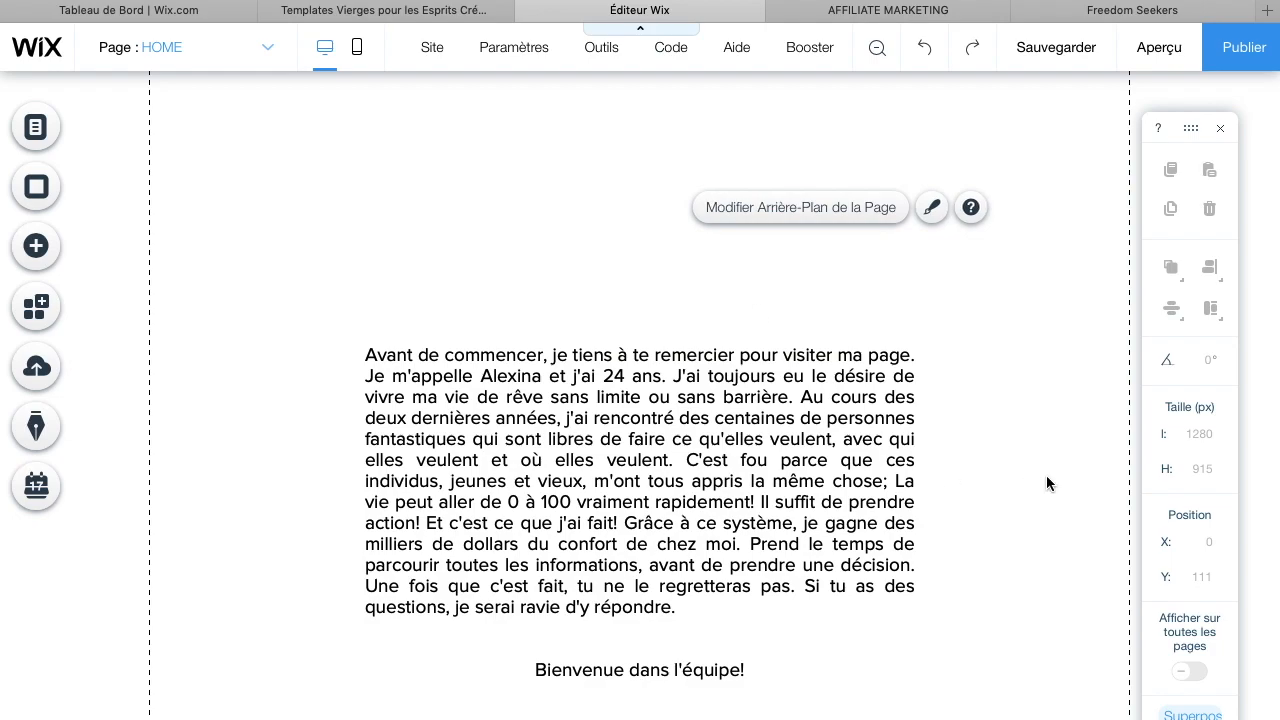
Review the page layout between the headline and the introduction paragraph
{"action": "scroll", "coordinate": [1046, 475], "scroll_direction": "up", "scroll_amount": 2}
{"action": "left_click", "coordinate": [682, 621]}
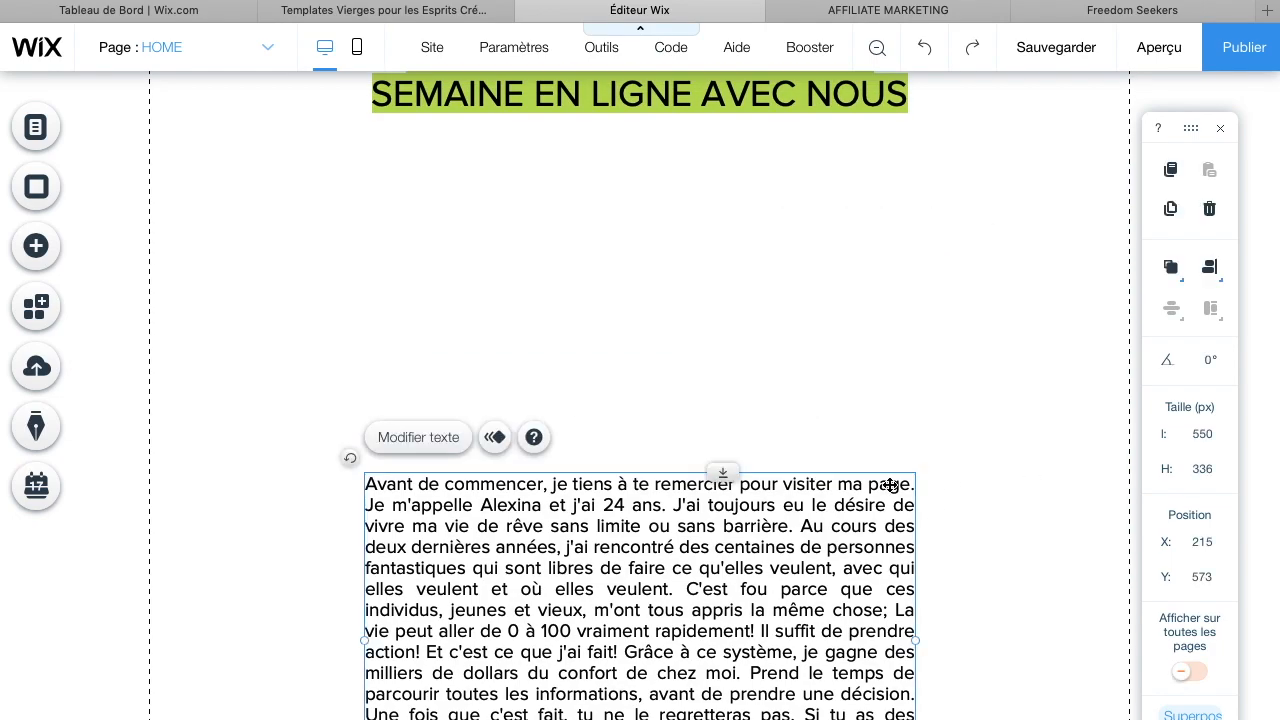
{"action": "scroll", "coordinate": [925, 472], "scroll_direction": "up", "scroll_amount": 2}
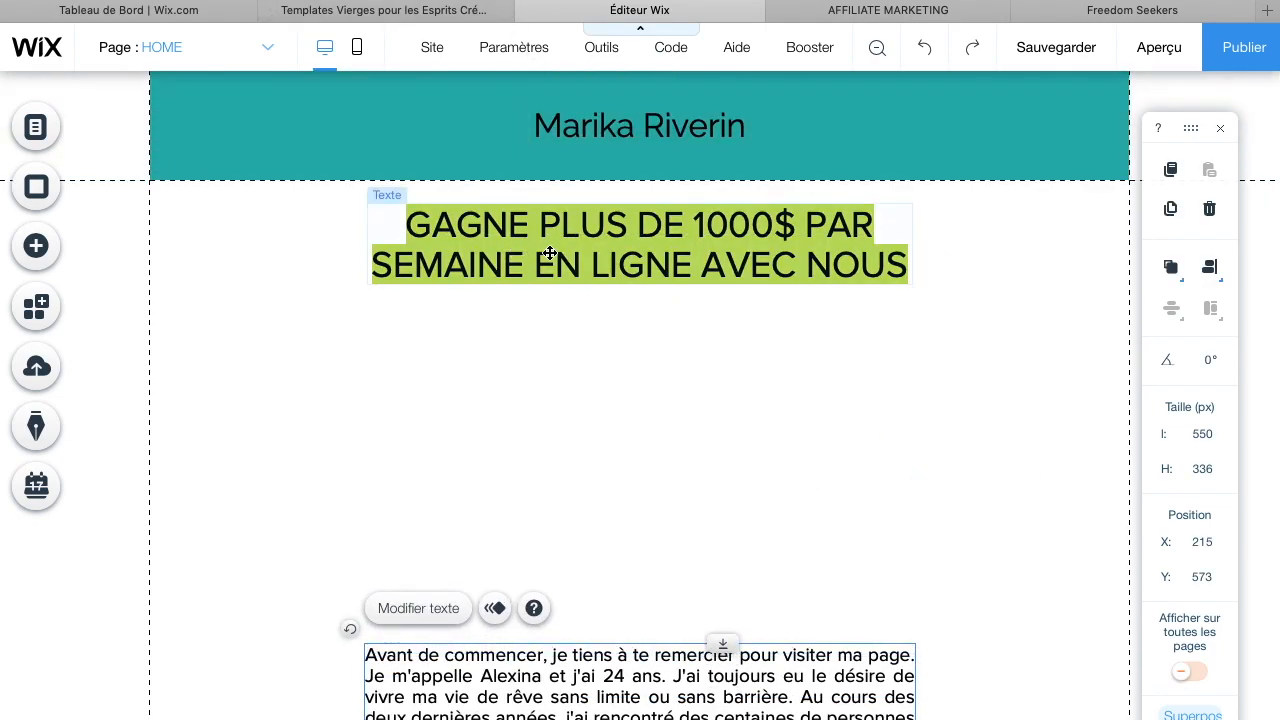
{"action": "scroll", "coordinate": [708, 366], "scroll_direction": "down", "scroll_amount": 5}
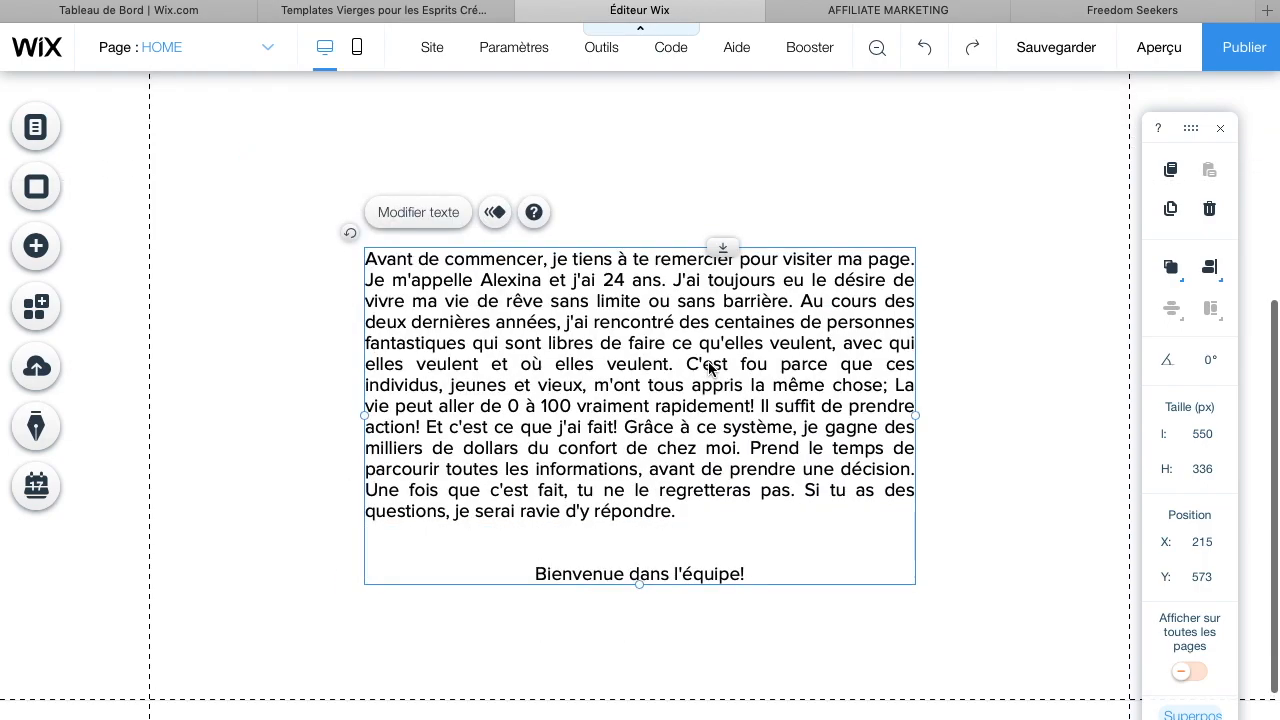
{"action": "scroll", "coordinate": [646, 220], "scroll_direction": "up", "scroll_amount": 2}
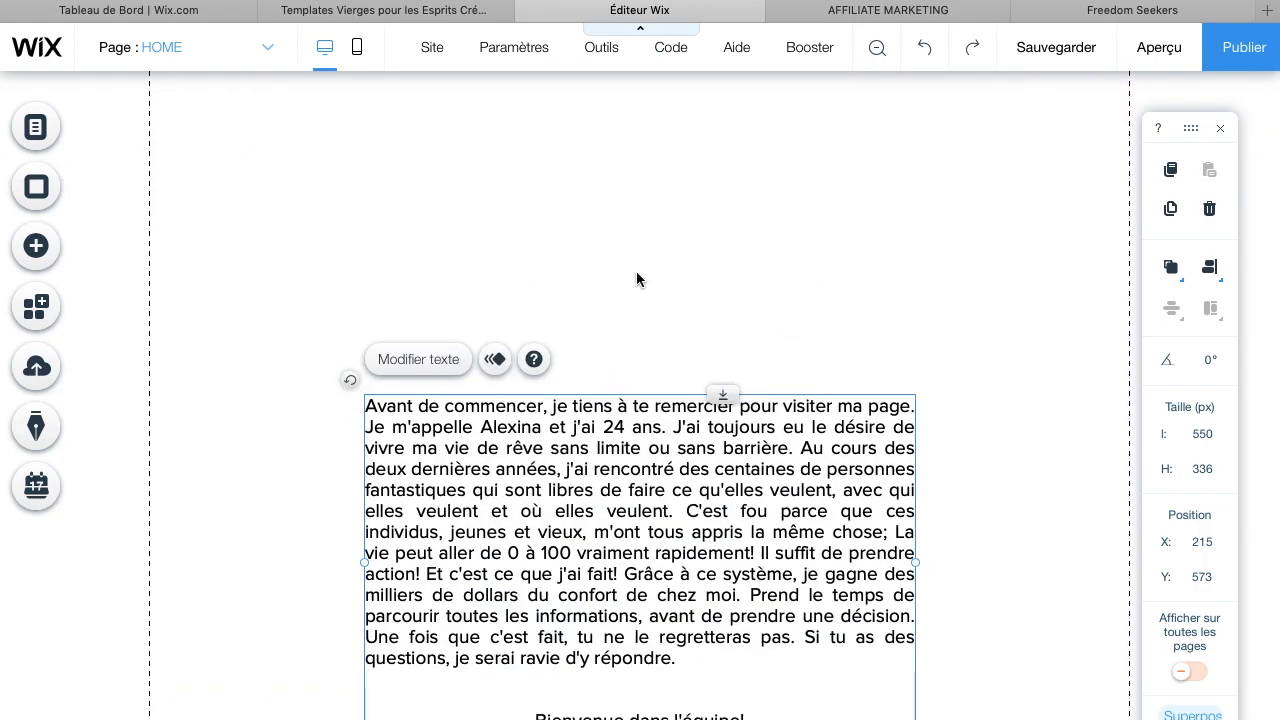
{"action": "scroll", "coordinate": [636, 271], "scroll_direction": "down", "scroll_amount": 1}
{"action": "scroll", "coordinate": [500, 437], "scroll_direction": "down", "scroll_amount": 2}
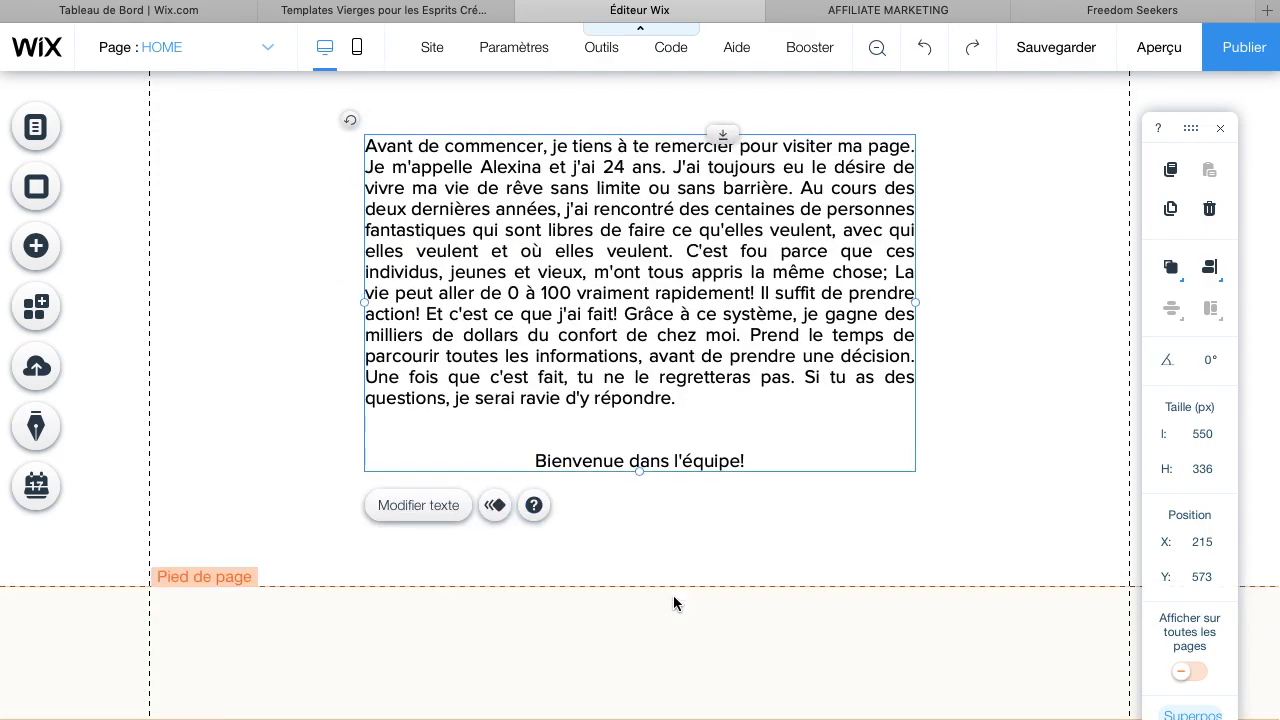
Lengthen the page by moving the footer further down
{"action": "left_click", "coordinate": [673, 595]}
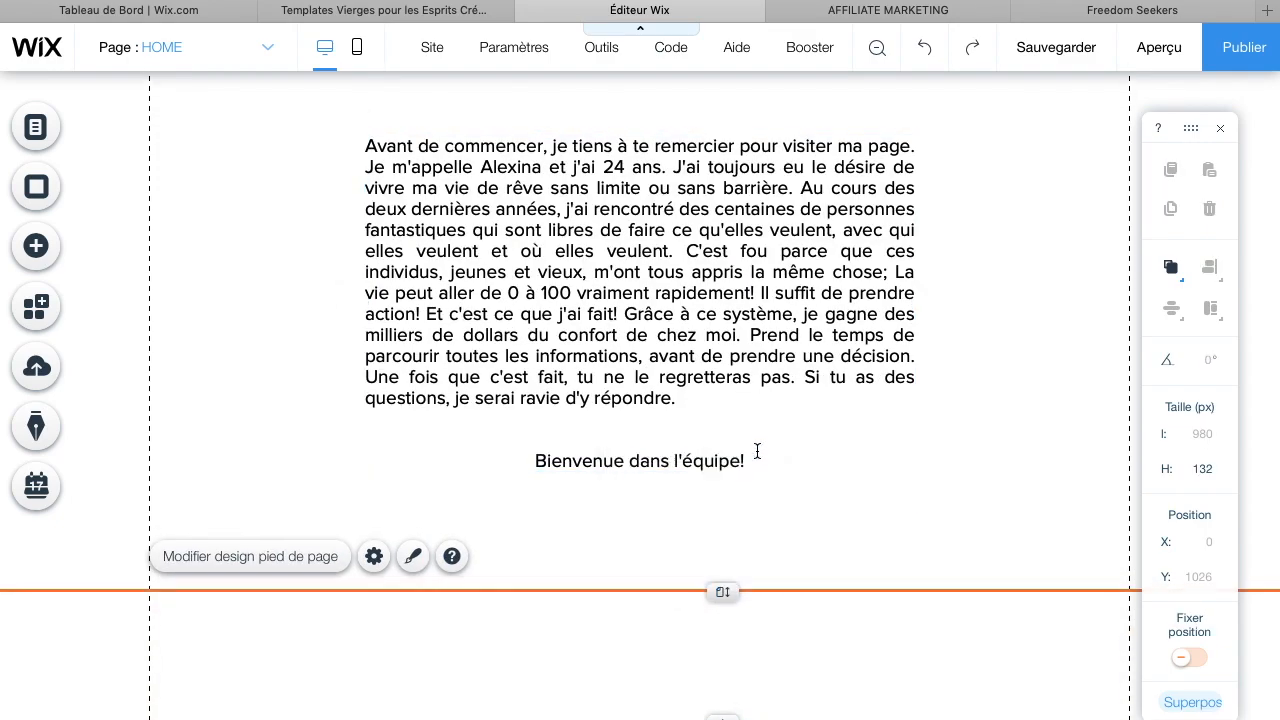
{"action": "scroll", "coordinate": [756, 451], "scroll_direction": "up", "scroll_amount": 5}
{"action": "scroll", "coordinate": [756, 451], "scroll_direction": "down", "scroll_amount": 5}
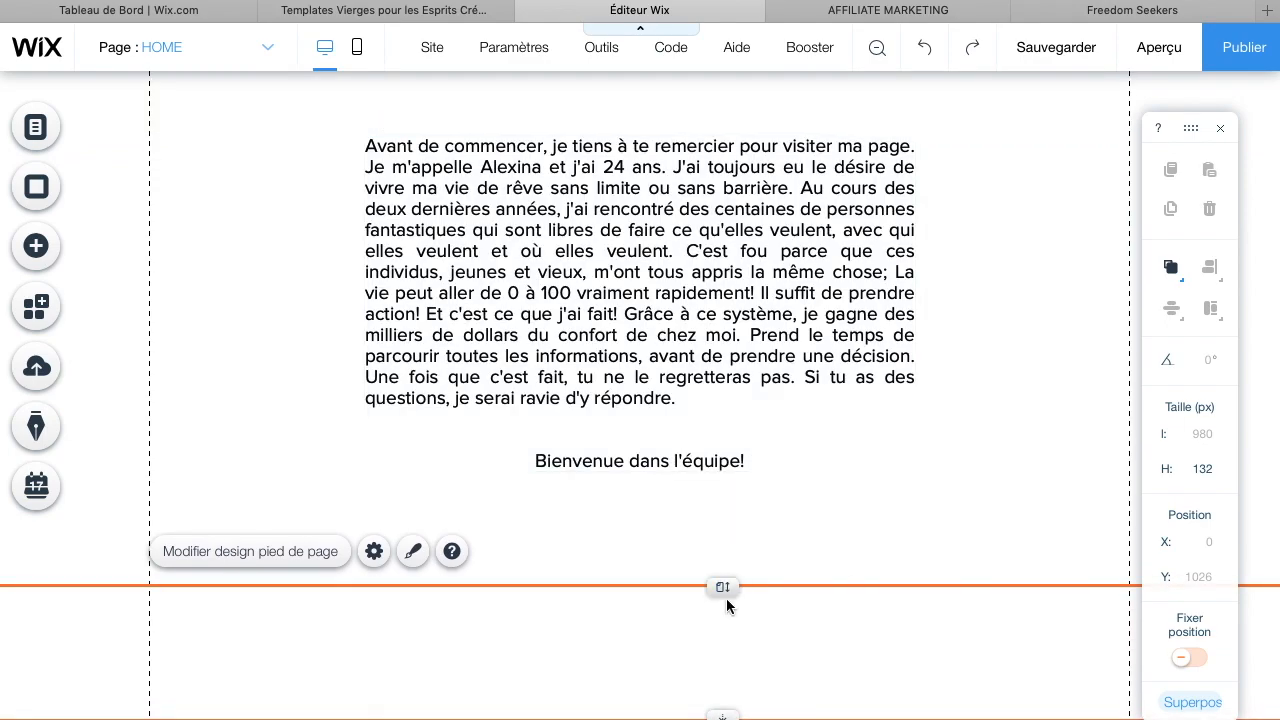
{"action": "left_click_drag", "start_coordinate": [730, 590], "coordinate": [726, 531]}
{"action": "left_click_drag", "start_coordinate": [724, 593], "coordinate": [754, 713]}
{"action": "scroll", "coordinate": [742, 680], "scroll_direction": "down", "scroll_amount": 2}
{"action": "left_click_drag", "start_coordinate": [722, 585], "coordinate": [723, 718]}
{"action": "scroll", "coordinate": [724, 700], "scroll_direction": "down", "scroll_amount": 3}
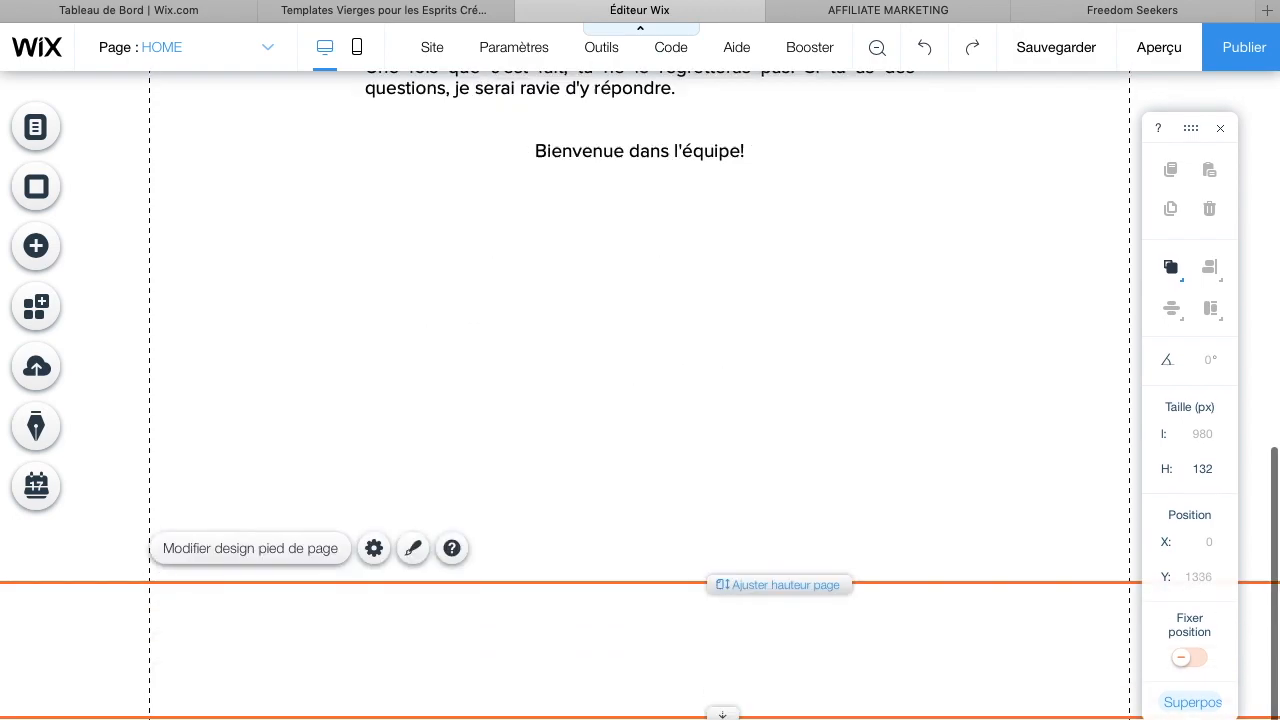
{"action": "left_click_drag", "start_coordinate": [722, 587], "coordinate": [716, 718]}
On the AFFILIATE MARKETING example page, copy the heading 'Que fait-on exactement ? REGARDEZ CETTE VIDÉO'
{"action": "scroll", "coordinate": [646, 383], "scroll_direction": "up", "scroll_amount": 10}
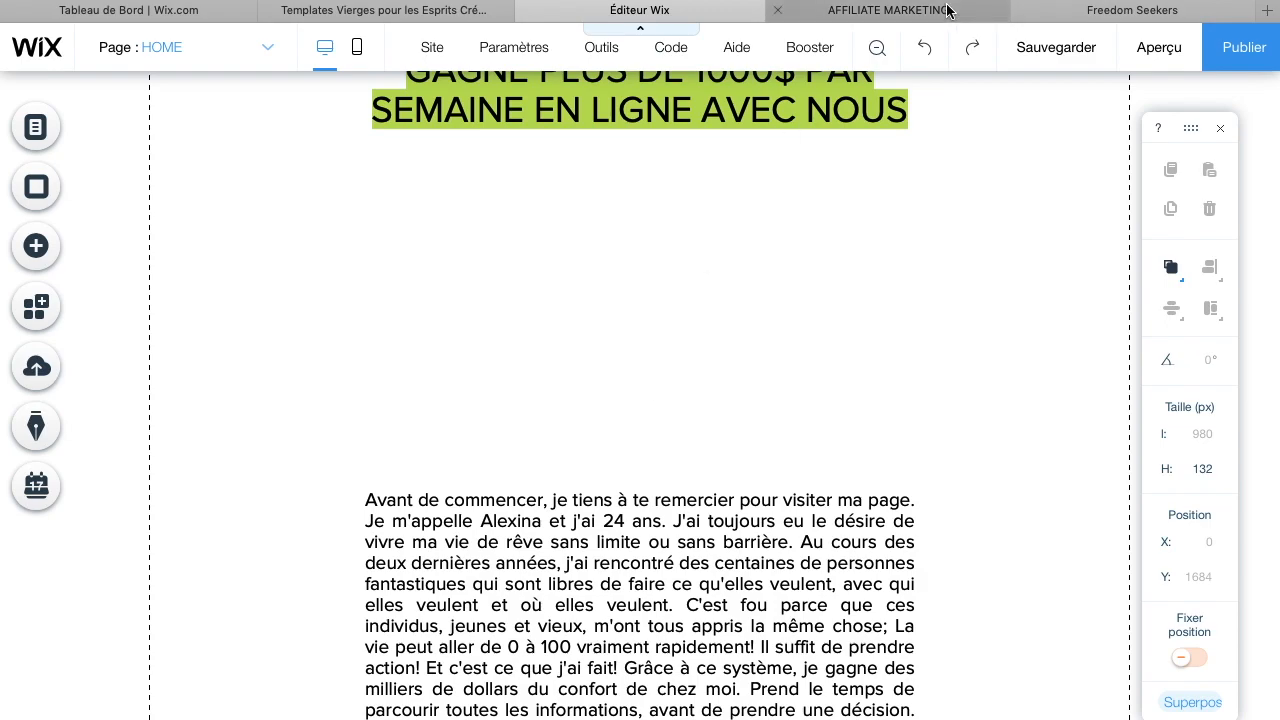
{"action": "left_click", "coordinate": [888, 10]}
{"action": "scroll", "coordinate": [648, 536], "scroll_direction": "down", "scroll_amount": 5}
{"action": "scroll", "coordinate": [650, 537], "scroll_direction": "down", "scroll_amount": 4}
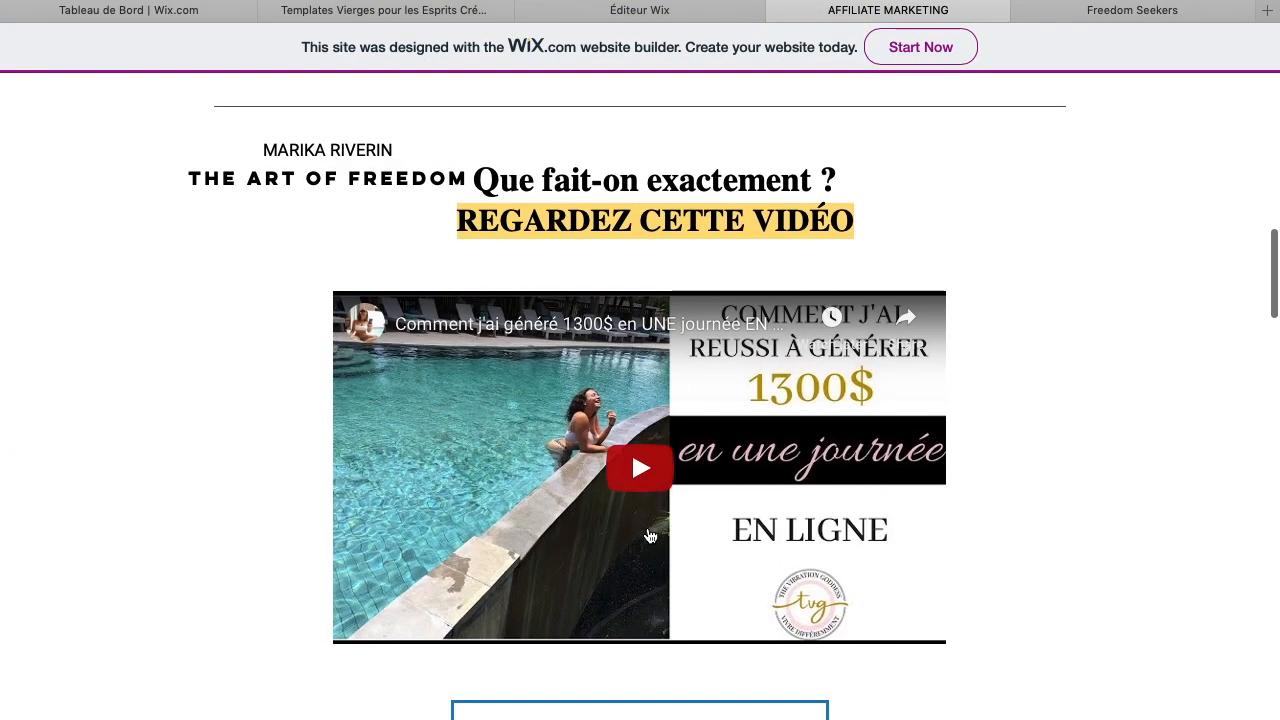
{"action": "scroll", "coordinate": [640, 420], "scroll_direction": "up", "scroll_amount": 3}
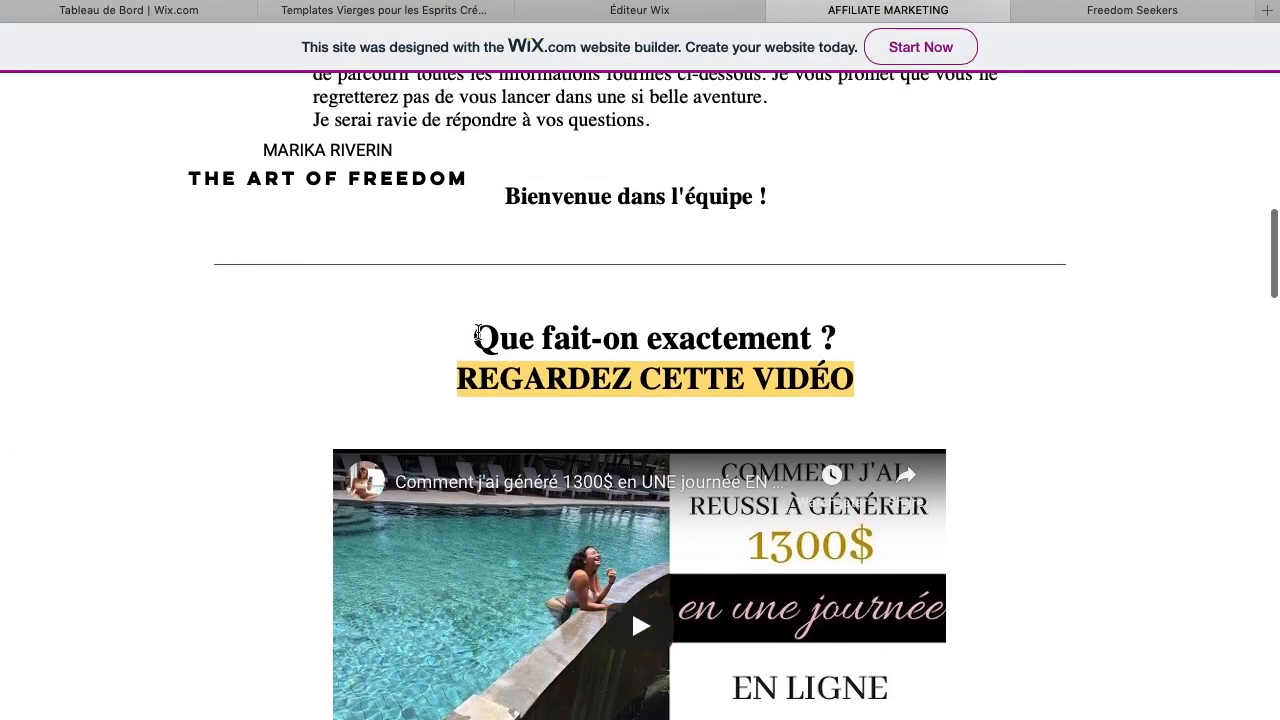
{"action": "left_click_drag", "start_coordinate": [479, 337], "coordinate": [881, 392]}
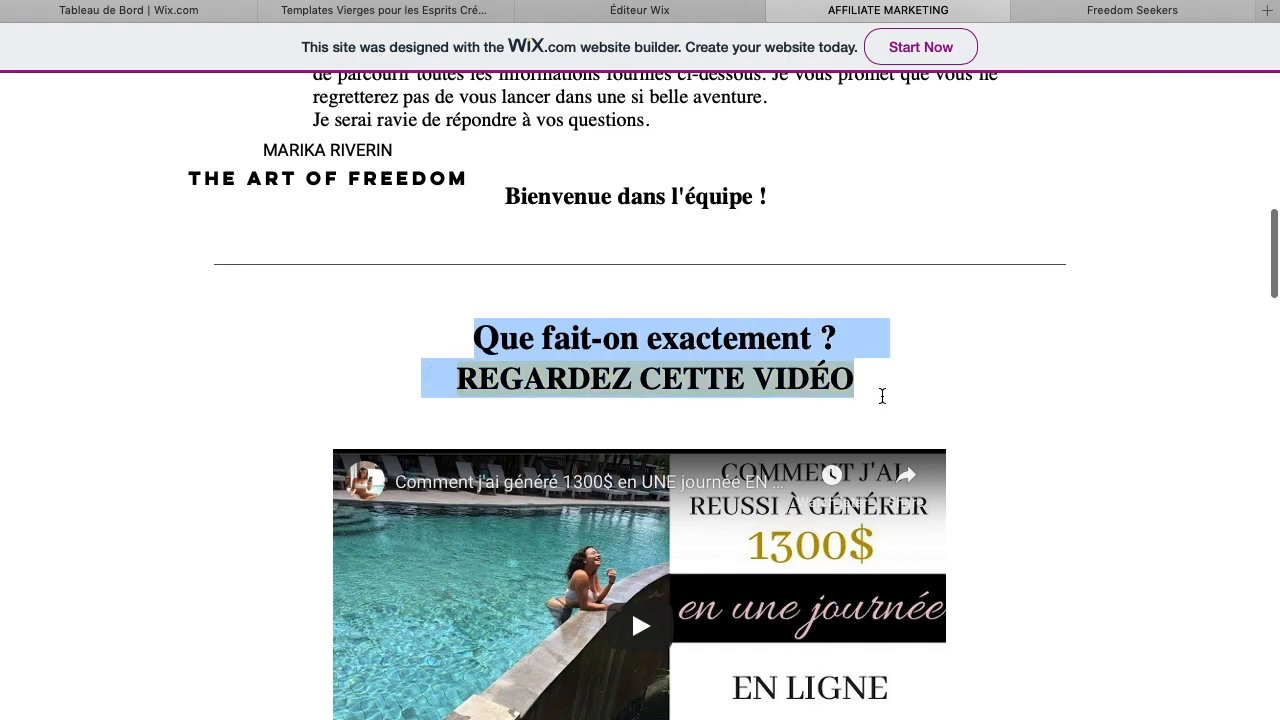
{"action": "right_click", "coordinate": [673, 371]}
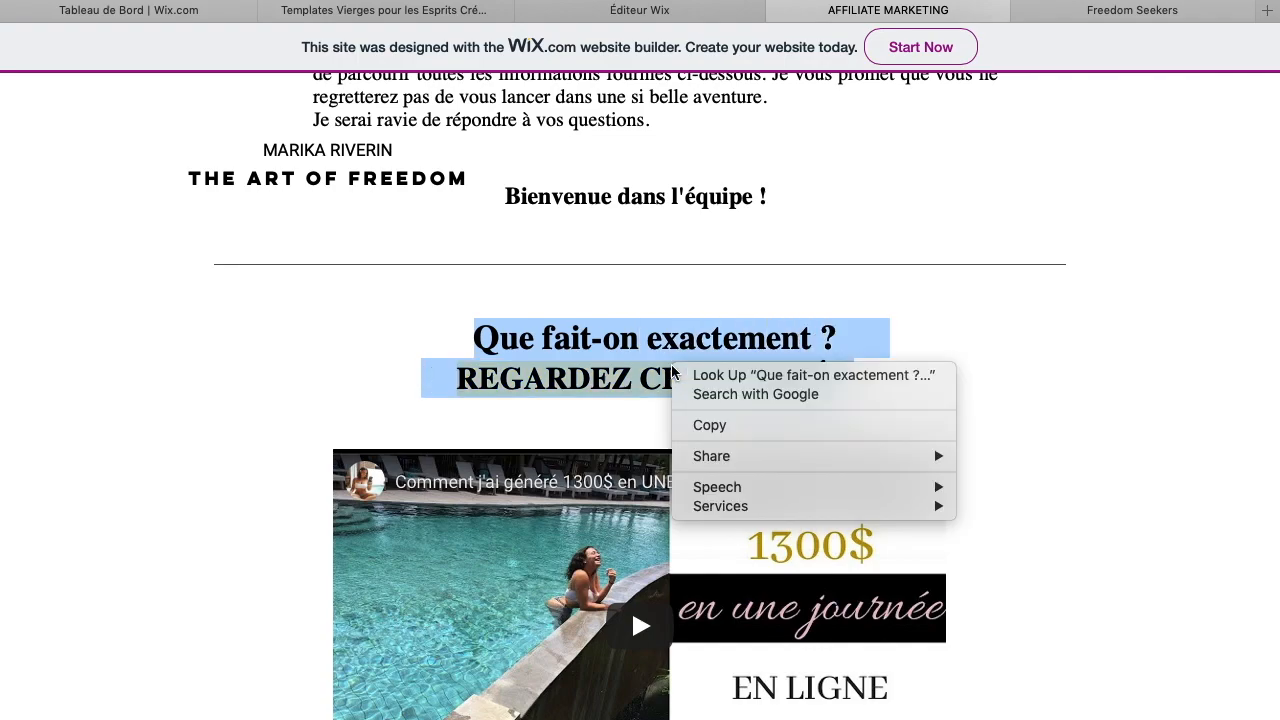
{"action": "left_click", "coordinate": [740, 426]}
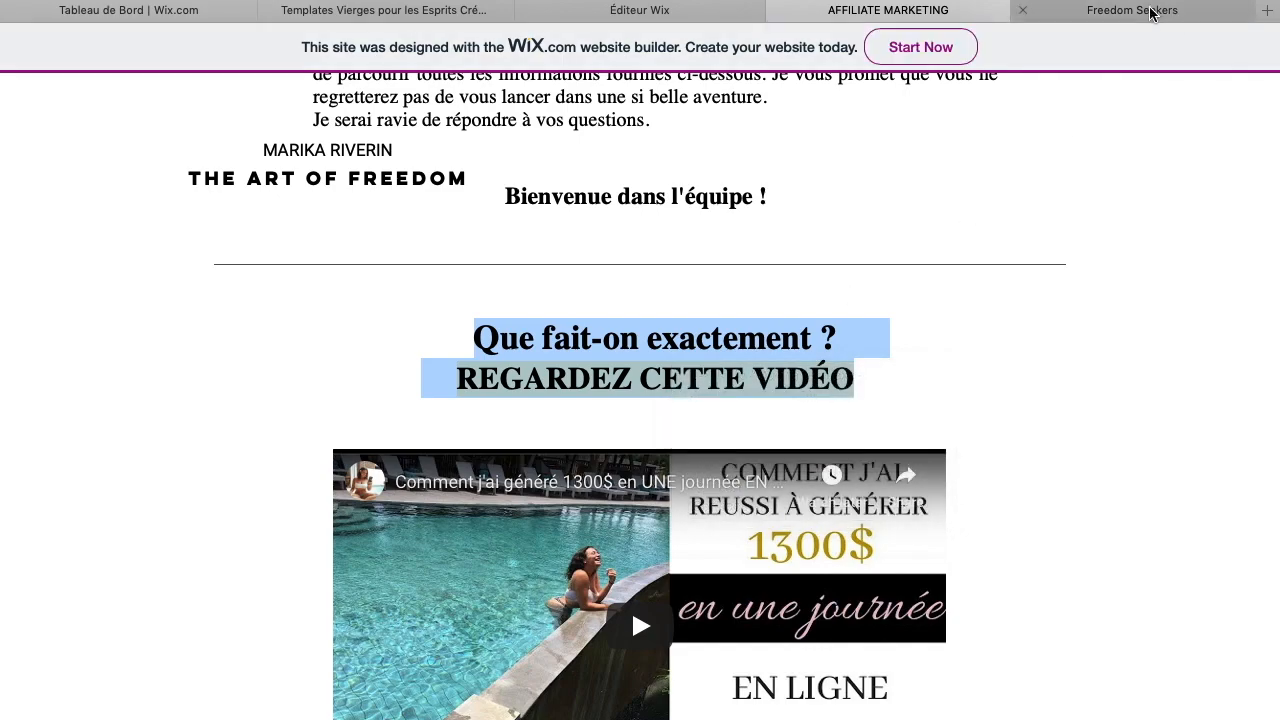
Examine the video section heading on the Freedom Seekers example page
{"action": "left_click", "coordinate": [1146, 11]}
{"action": "scroll", "coordinate": [622, 467], "scroll_direction": "down", "scroll_amount": 3}
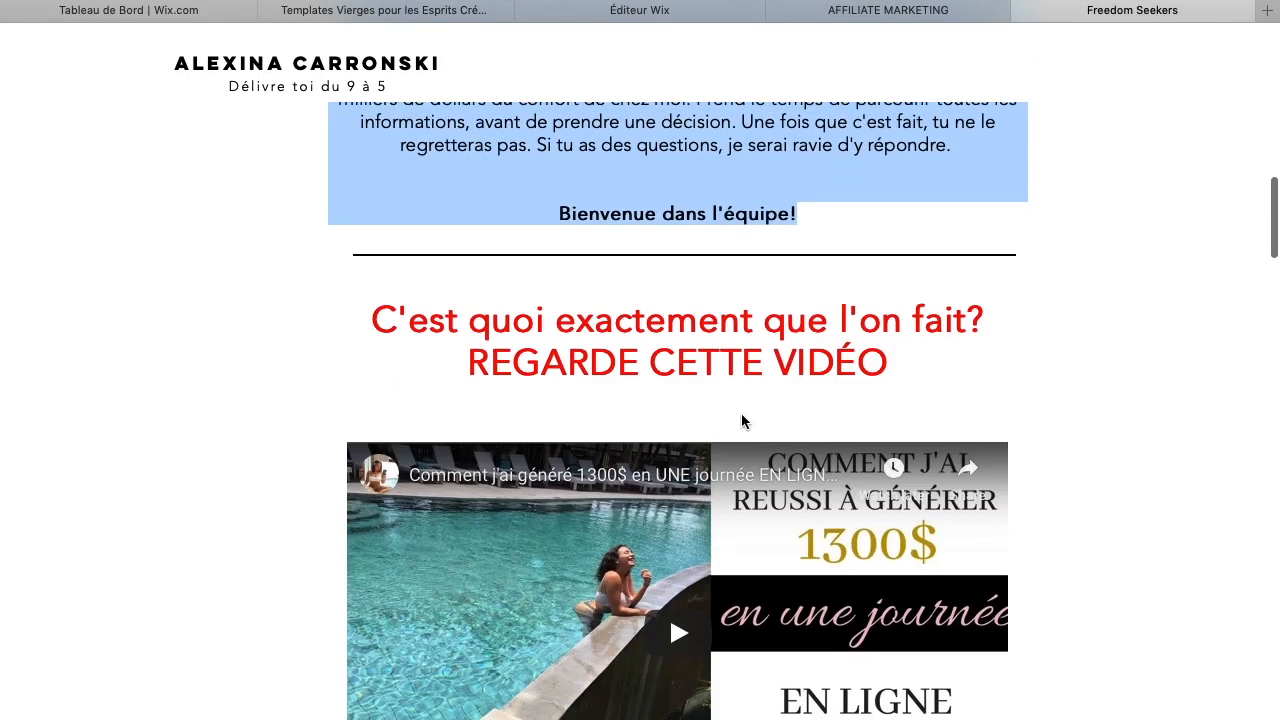
{"action": "left_click", "coordinate": [745, 358]}
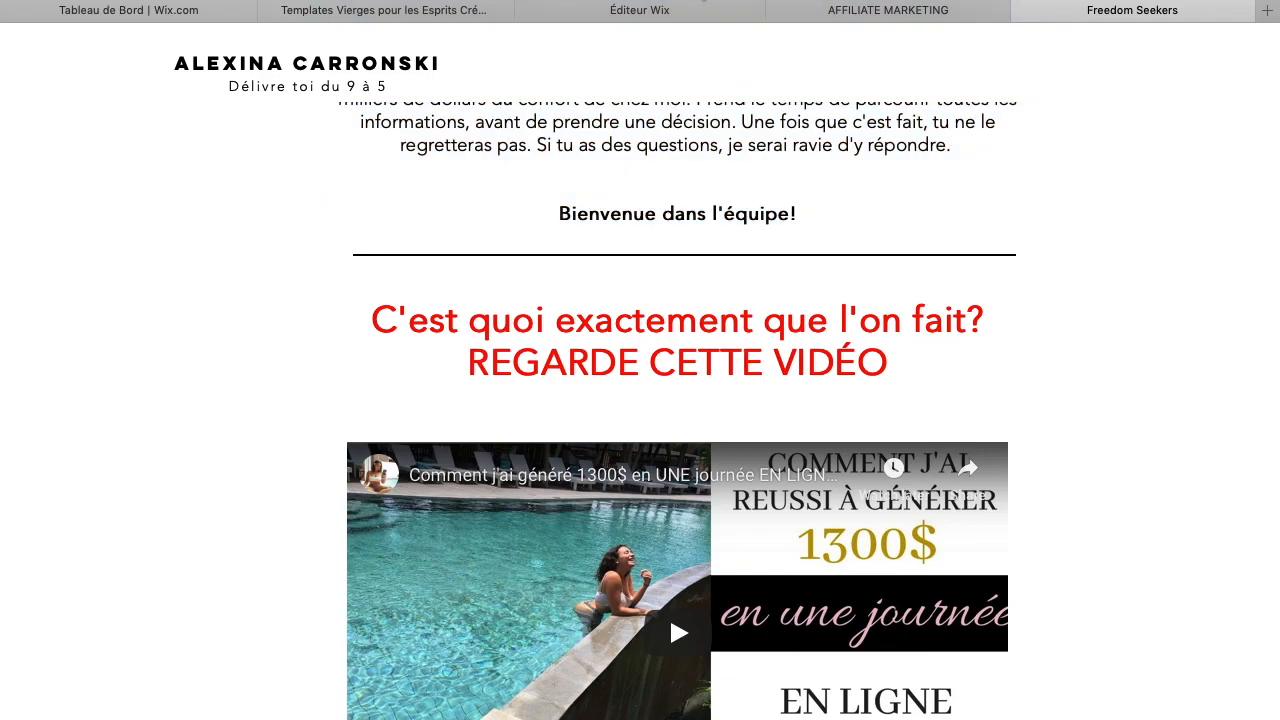
Add a Titre 6 text box below the introduction and replace its text with the copied heading
{"action": "left_click", "coordinate": [678, 12]}
{"action": "scroll", "coordinate": [727, 380], "scroll_direction": "down", "scroll_amount": 8}
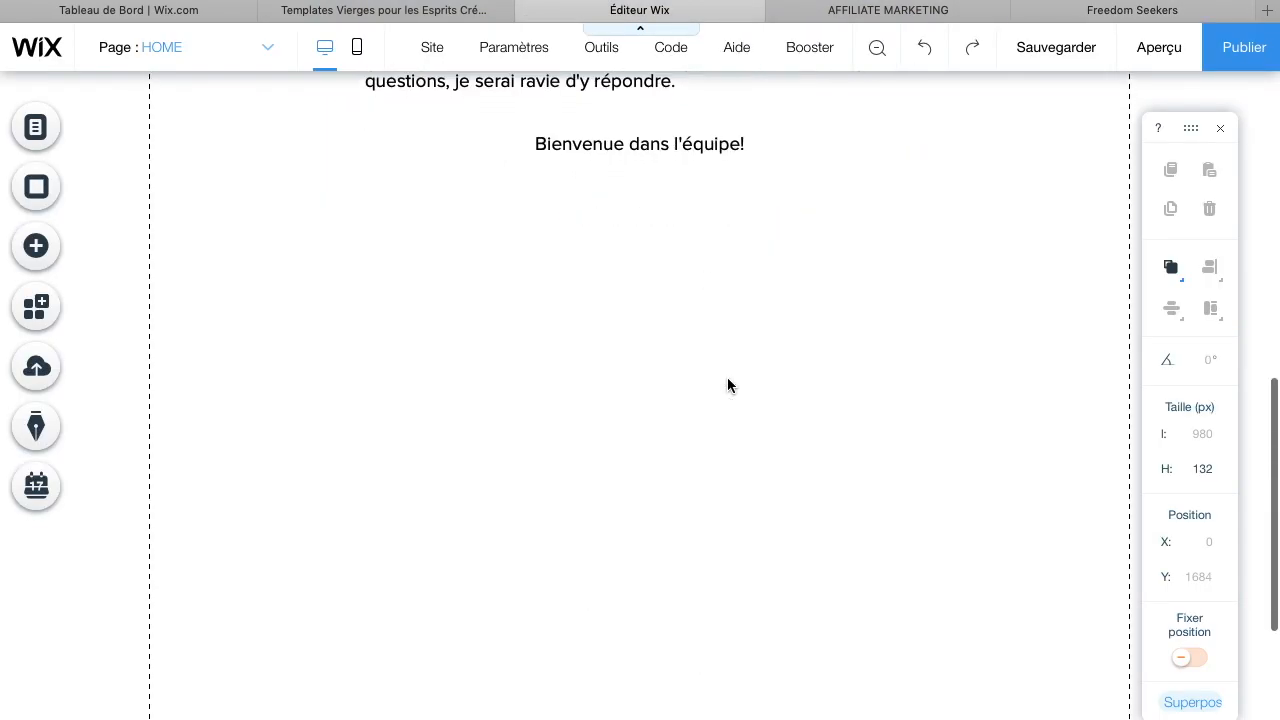
{"action": "scroll", "coordinate": [587, 331], "scroll_direction": "up", "scroll_amount": 1}
{"action": "scroll", "coordinate": [587, 331], "scroll_direction": "down", "scroll_amount": 3}
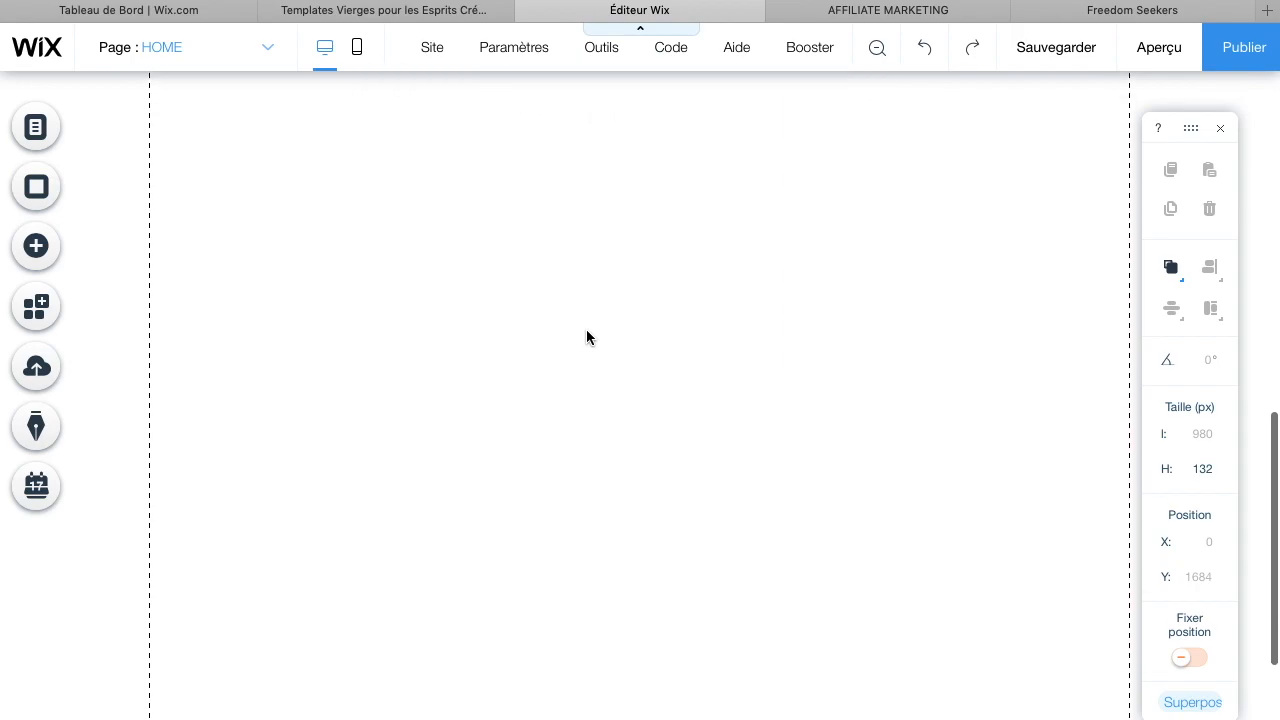
{"action": "scroll", "coordinate": [587, 337], "scroll_direction": "up", "scroll_amount": 1}
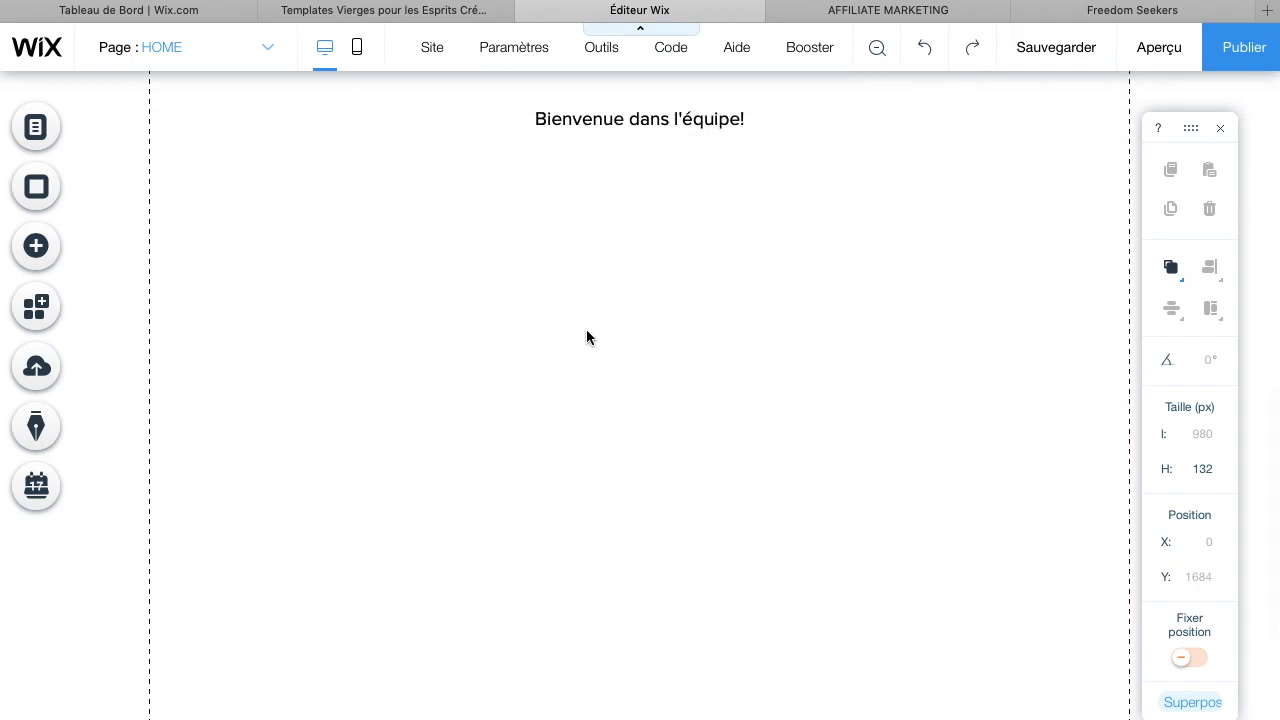
{"action": "left_click", "coordinate": [38, 248]}
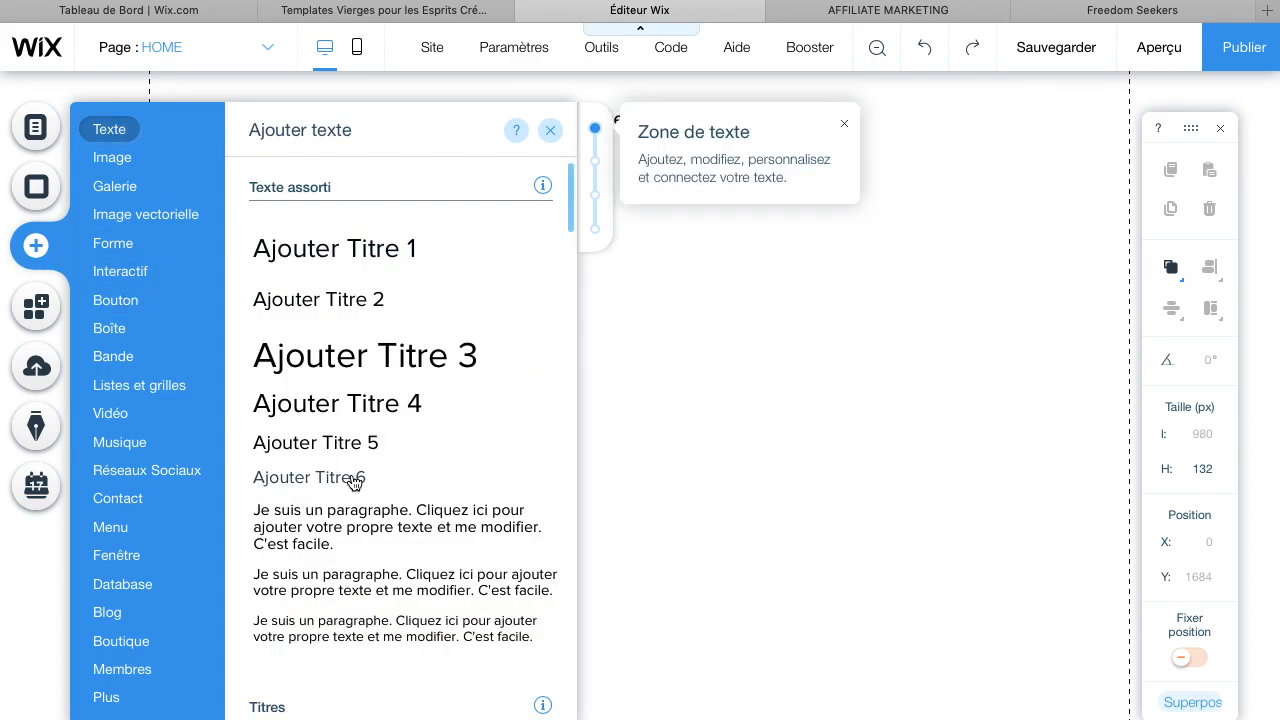
{"action": "left_click", "coordinate": [351, 477]}
{"action": "left_click", "coordinate": [566, 369]}
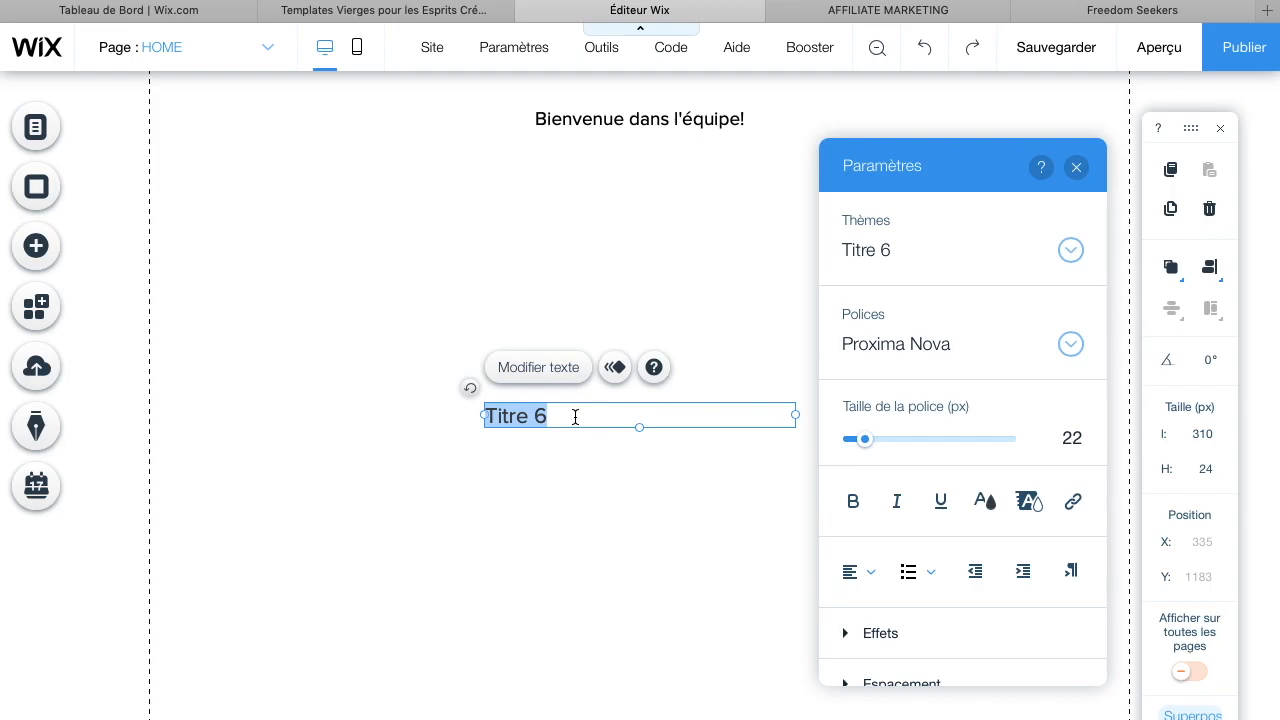
{"action": "key", "text": "BackSpace"}
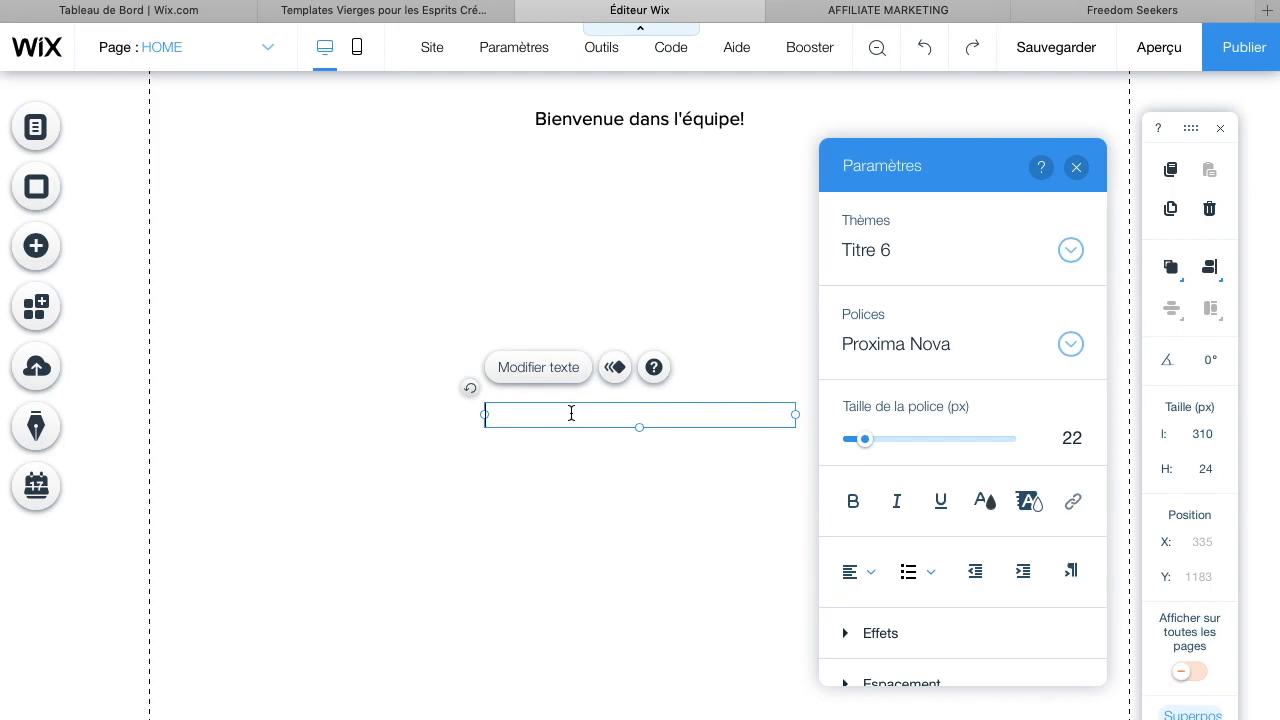
{"action": "key", "text": "ctrl+v"}
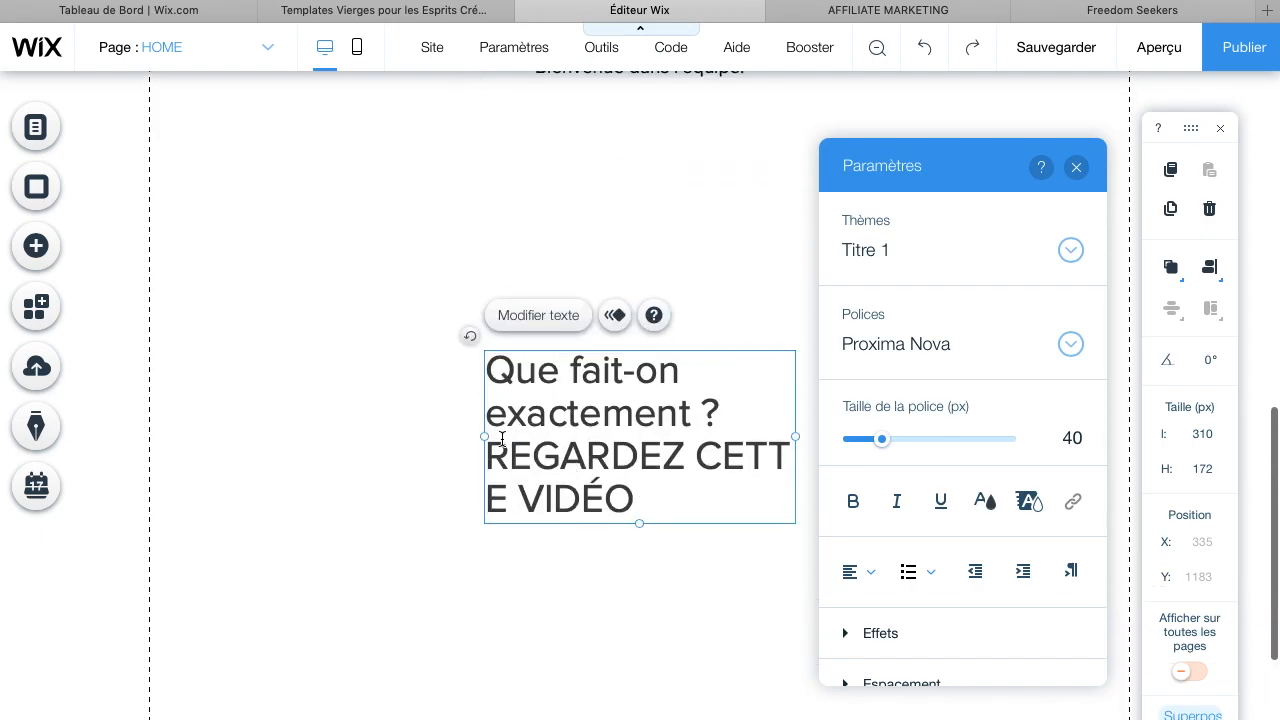
Widen the heading text box to about 481 px and break the heading after 'Que fait-on exactement ?'
{"action": "left_click_drag", "start_coordinate": [483, 438], "coordinate": [308, 376]}
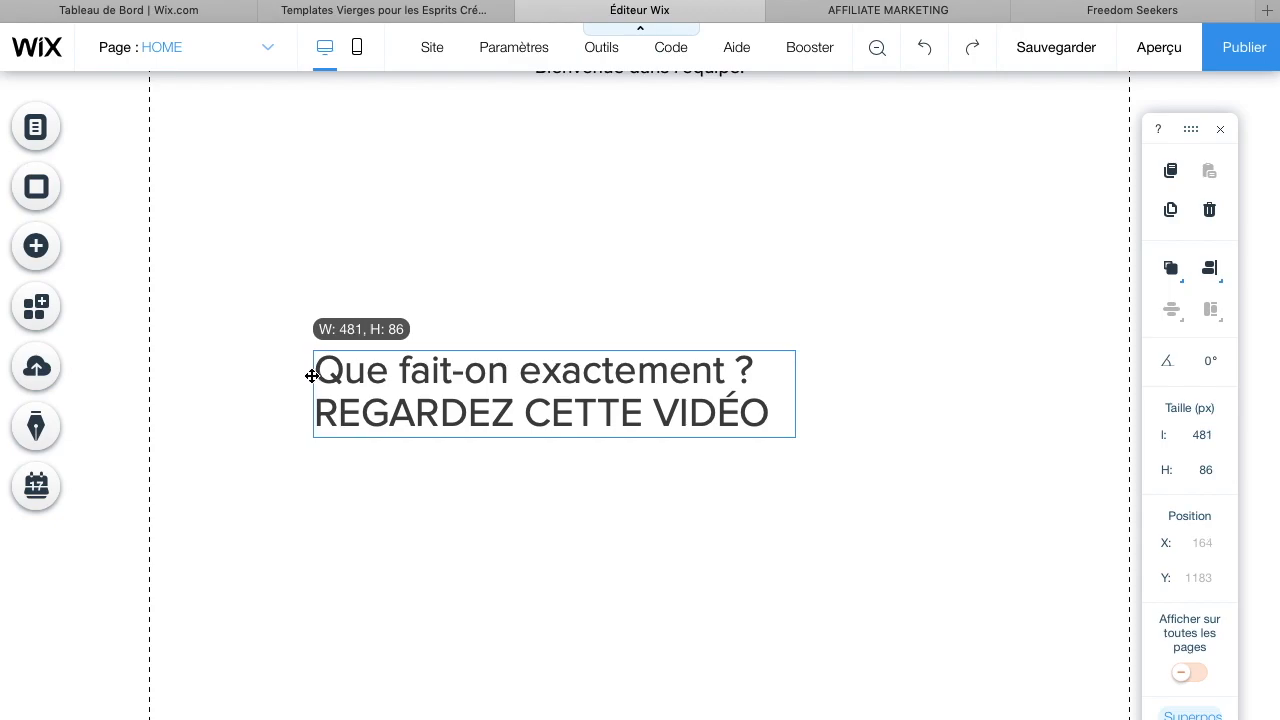
{"action": "left_click", "coordinate": [768, 373]}
{"action": "key", "text": "Return"}
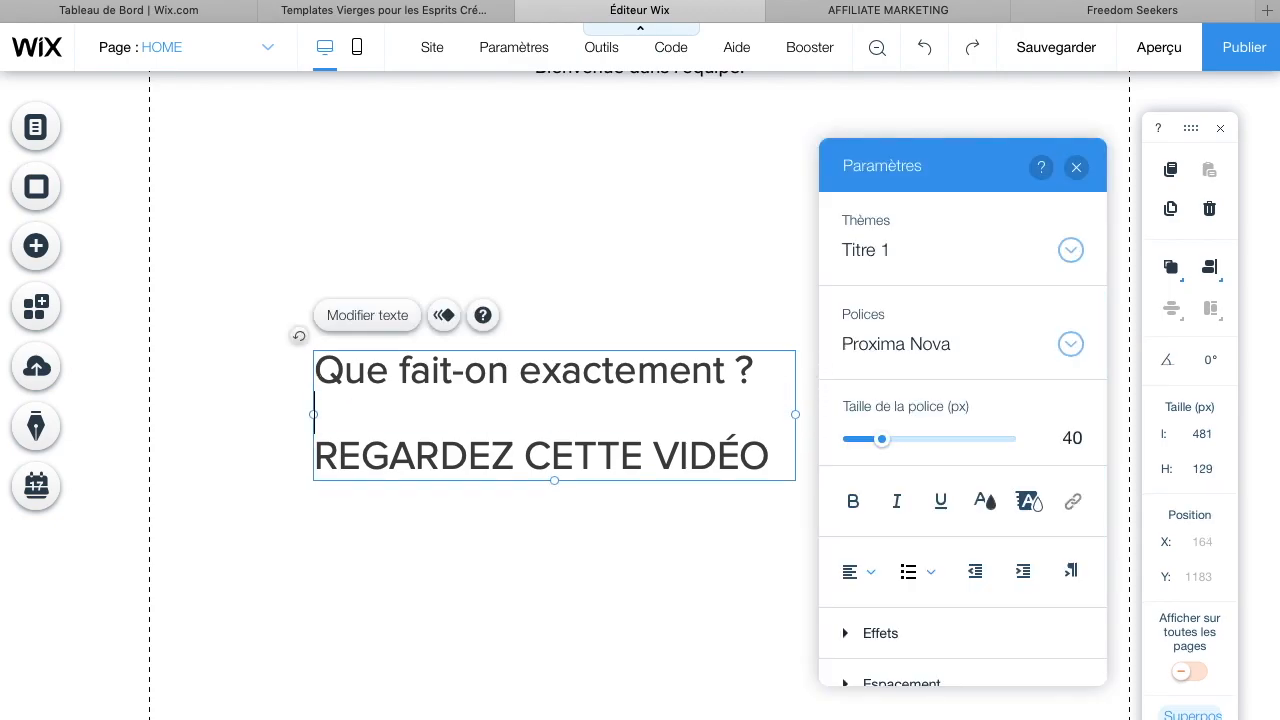
Select all the heading text and make it black and bold
{"action": "left_click_drag", "start_coordinate": [417, 378], "coordinate": [287, 380]}
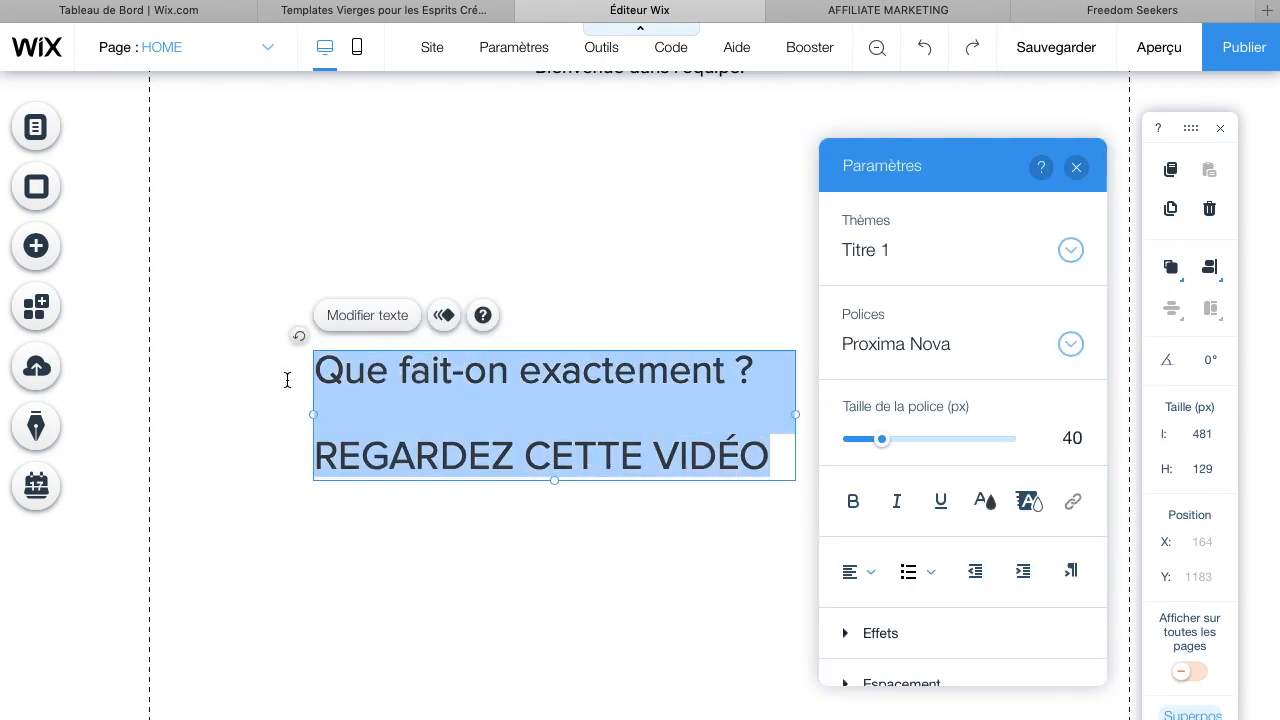
{"action": "left_click", "coordinate": [985, 501]}
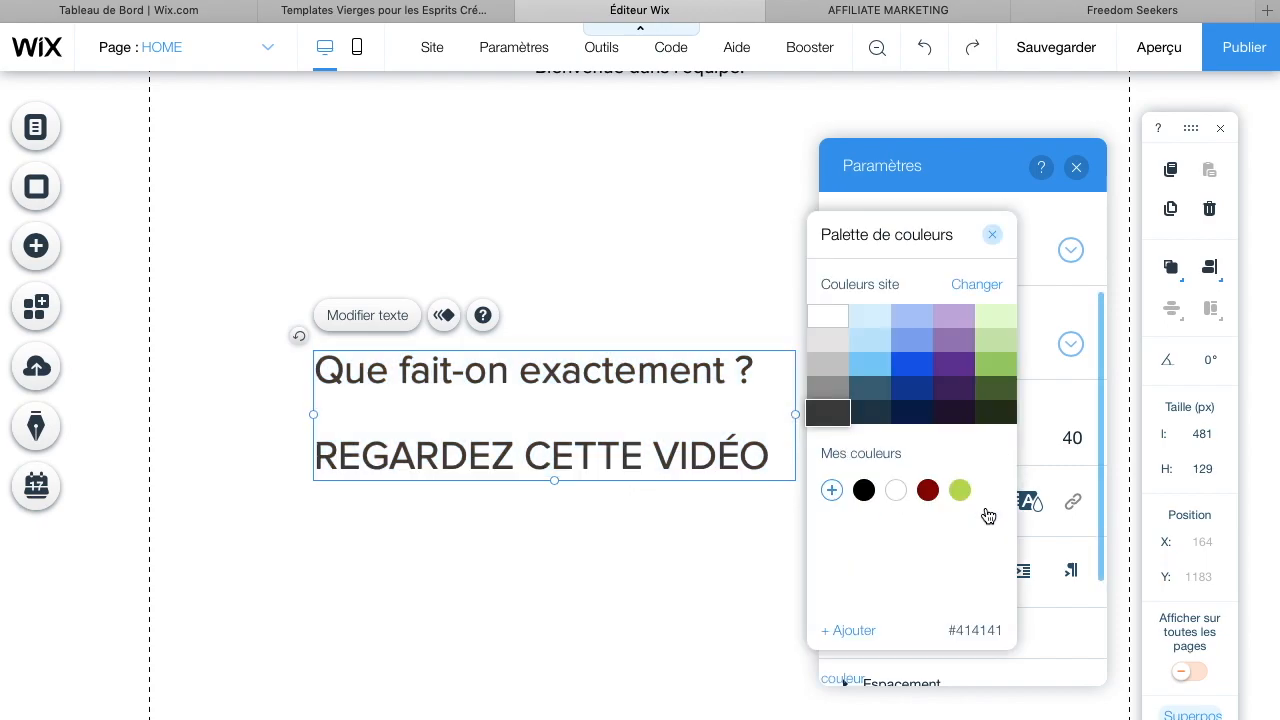
{"action": "left_click", "coordinate": [1053, 463]}
{"action": "left_click", "coordinate": [851, 501]}
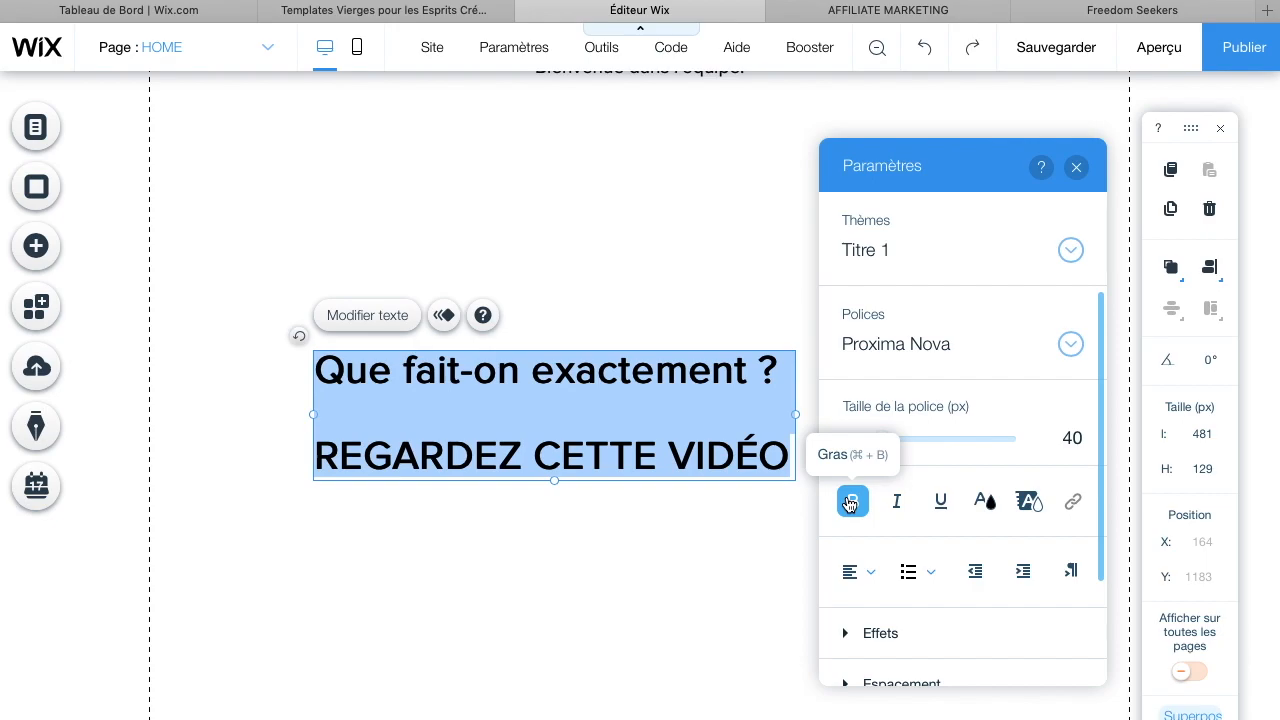
{"action": "left_click", "coordinate": [716, 534]}
Move the heading box up, closer beneath the introduction paragraph
{"action": "scroll", "coordinate": [669, 438], "scroll_direction": "up", "scroll_amount": 1}
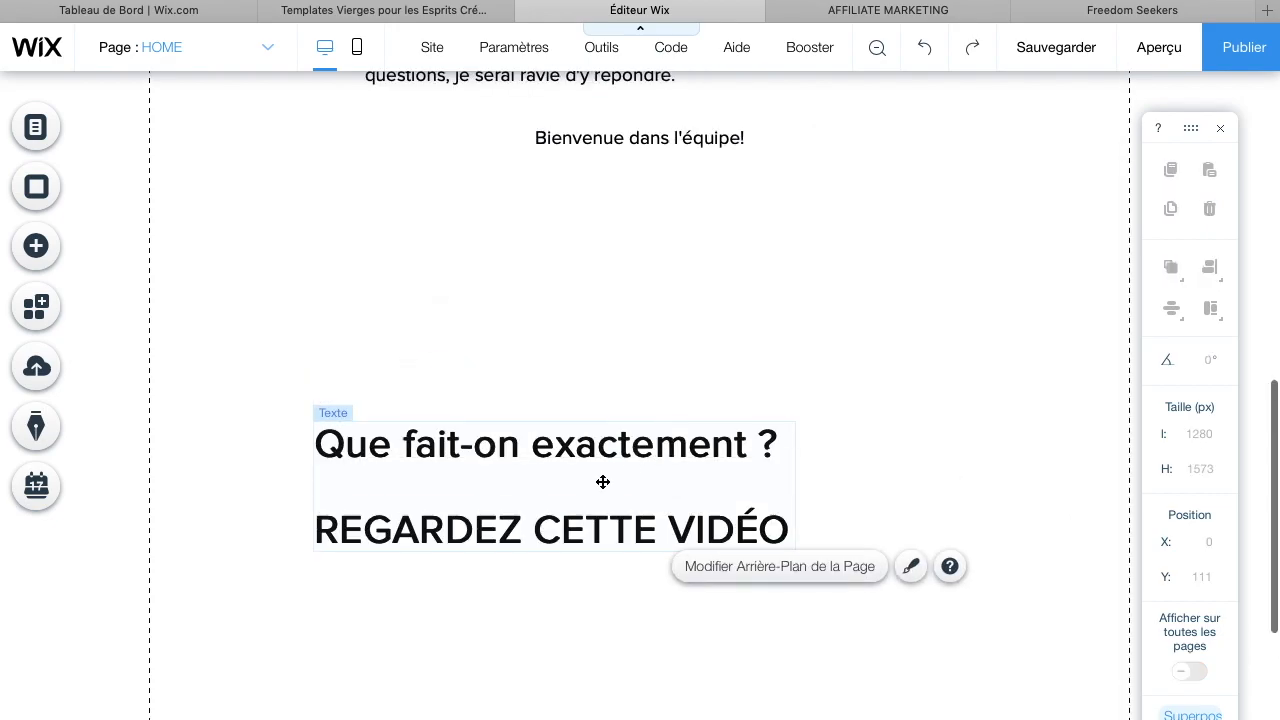
{"action": "left_click_drag", "start_coordinate": [634, 423], "coordinate": [693, 340]}
{"action": "scroll", "coordinate": [675, 235], "scroll_direction": "up", "scroll_amount": 4}
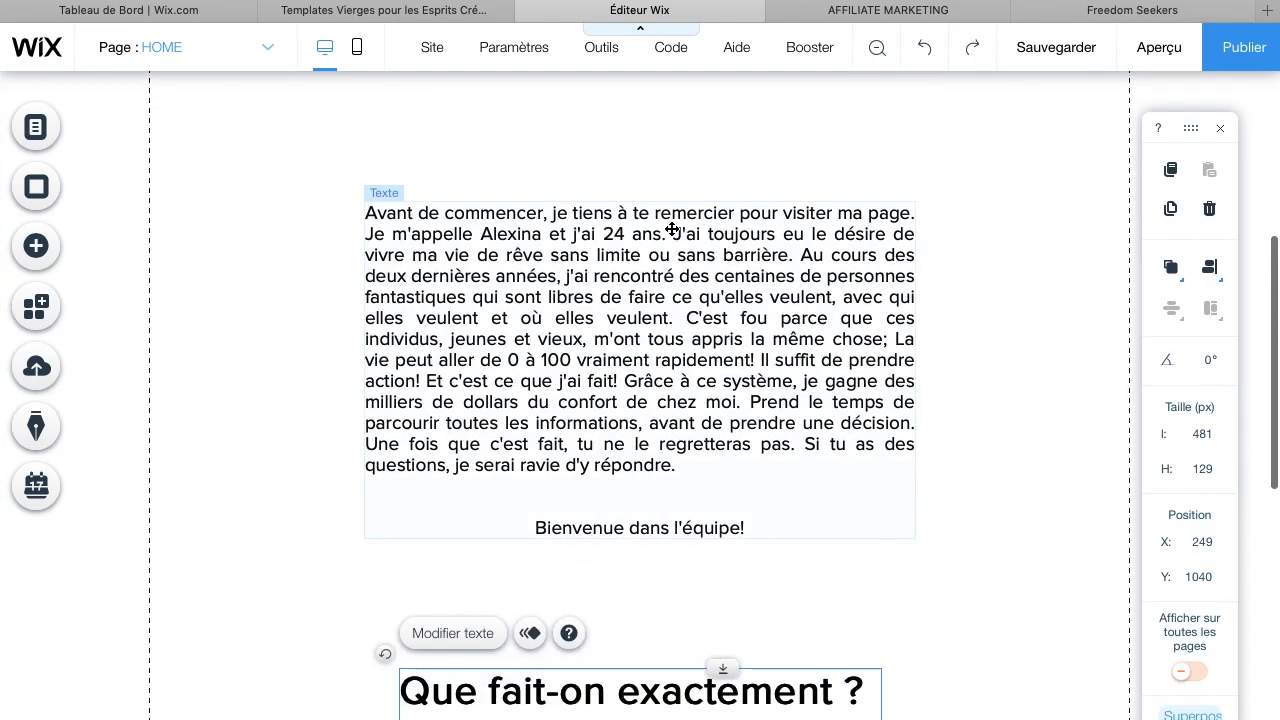
{"action": "scroll", "coordinate": [670, 215], "scroll_direction": "down", "scroll_amount": 2}
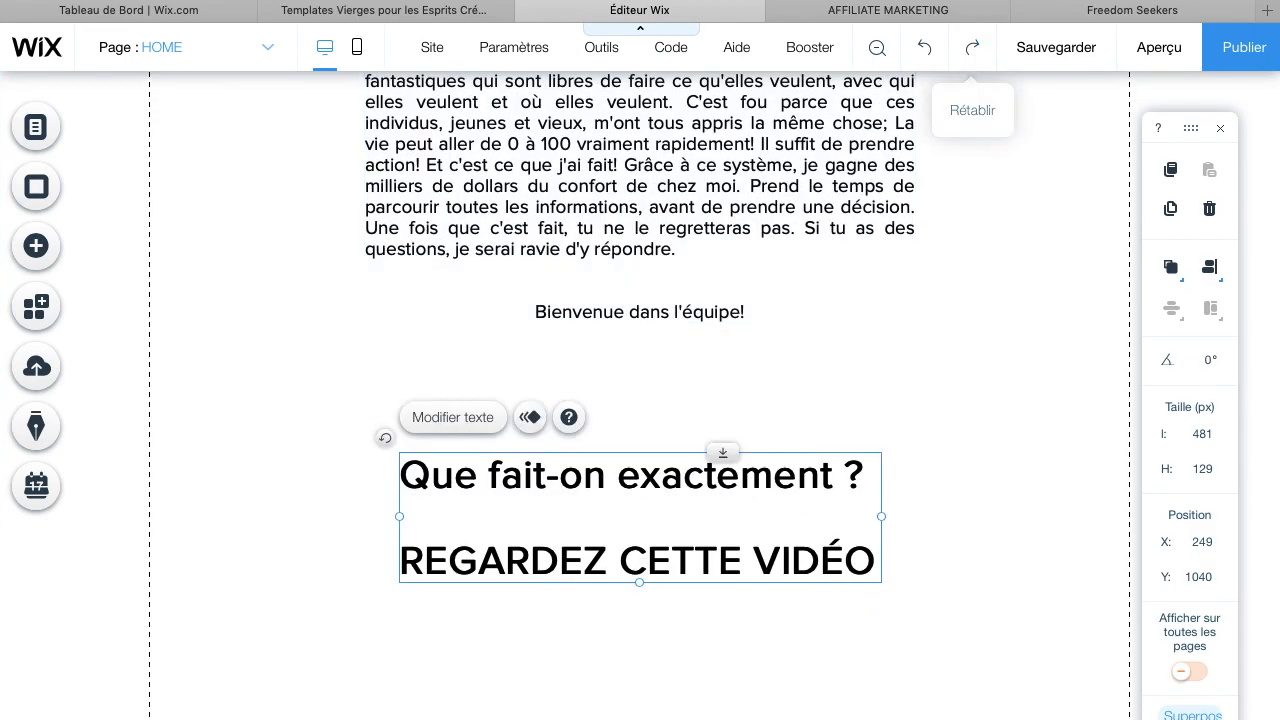
Compare the video section heading styles on the AFFILIATE MARKETING and Freedom Seekers example pages
{"action": "left_click", "coordinate": [888, 10]}
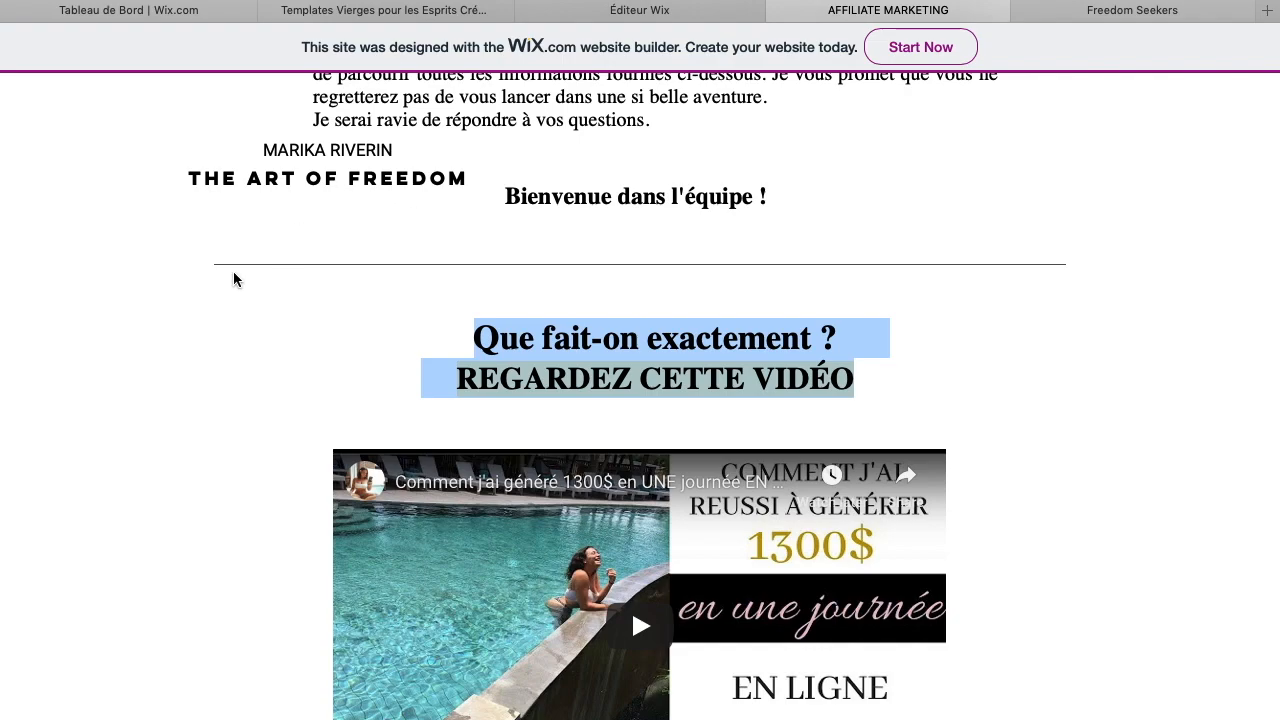
{"action": "left_click", "coordinate": [1048, 290]}
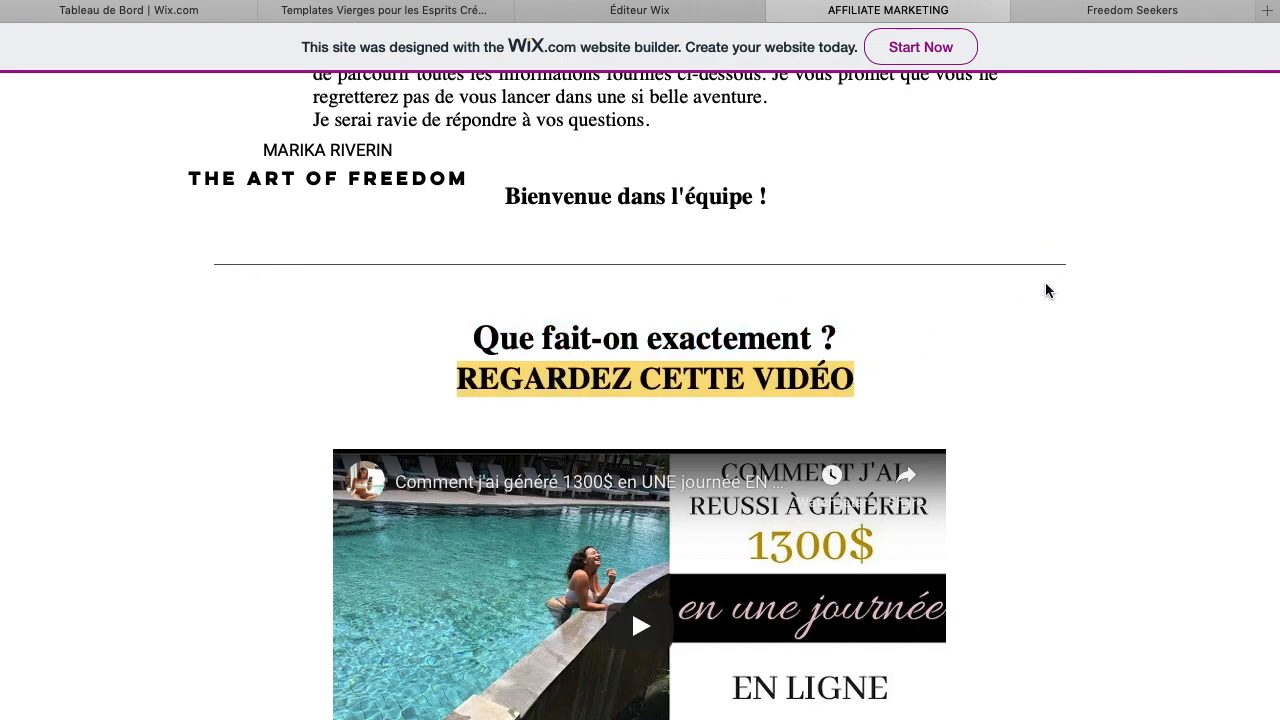
{"action": "left_click", "coordinate": [1077, 14]}
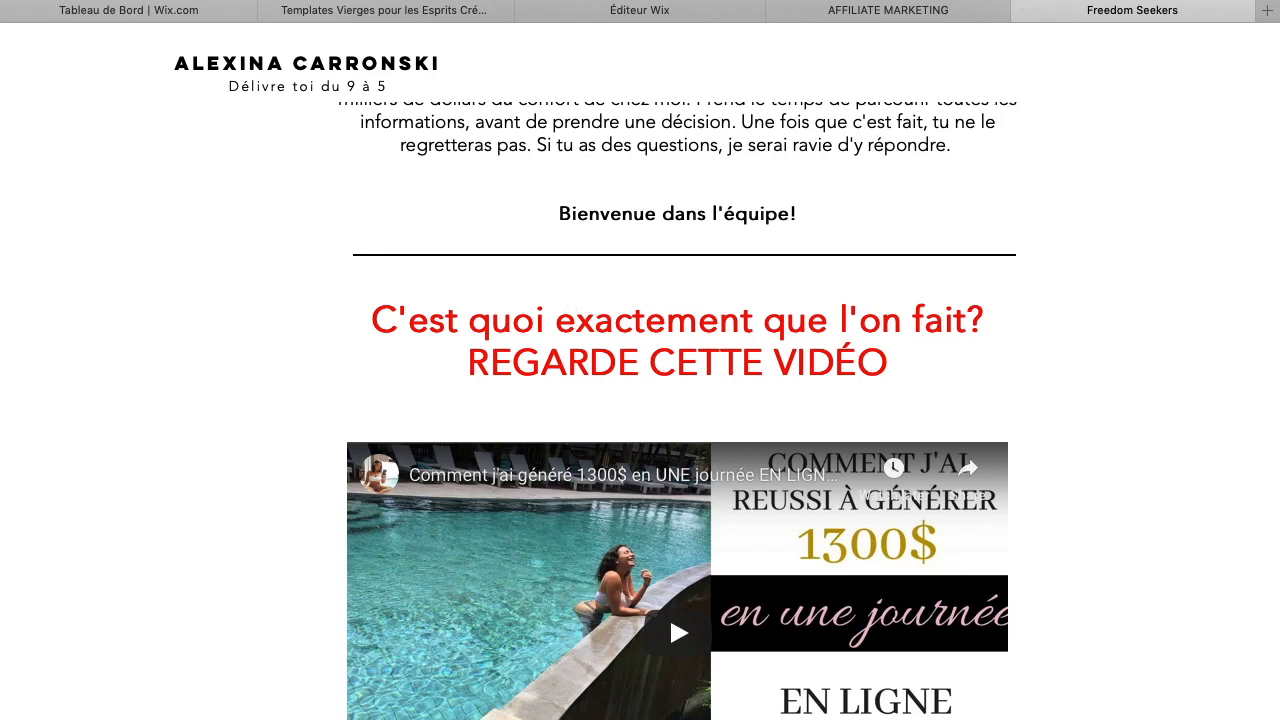
{"action": "left_click", "coordinate": [676, 12]}
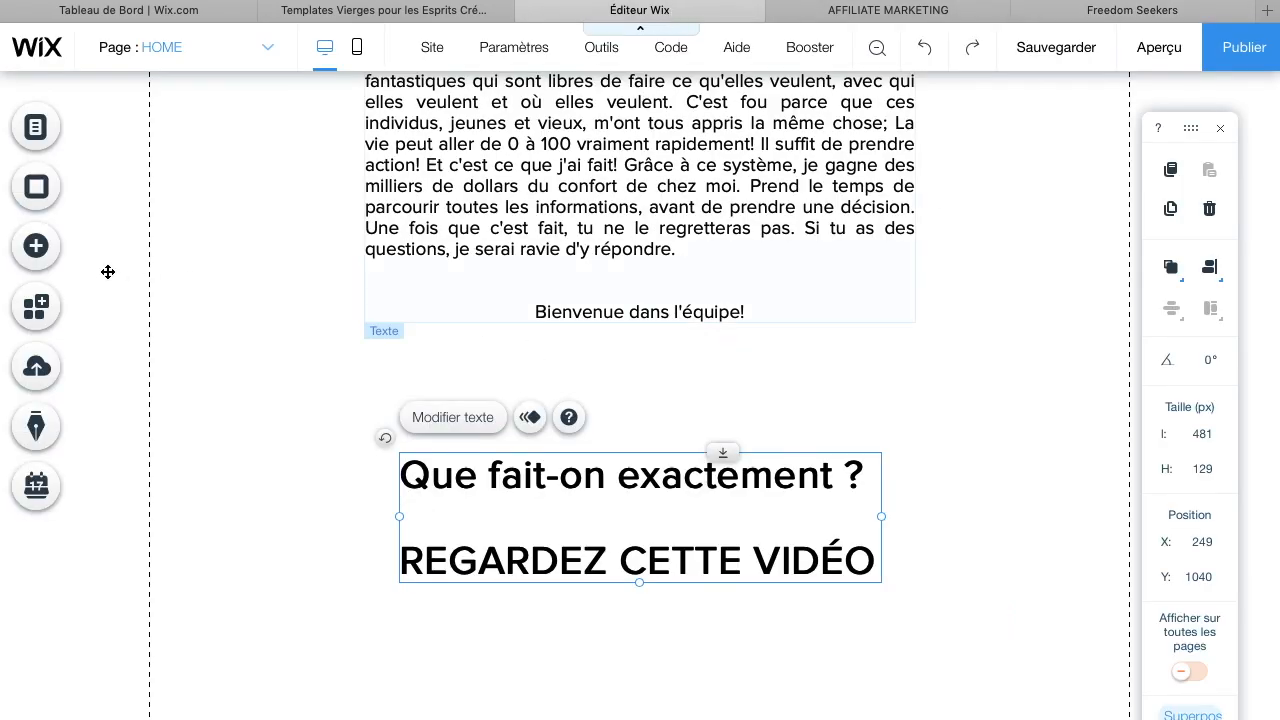
Add a thick horizontal line between the introduction and the heading, stretched to about 674 px wide
{"action": "left_click", "coordinate": [59, 250]}
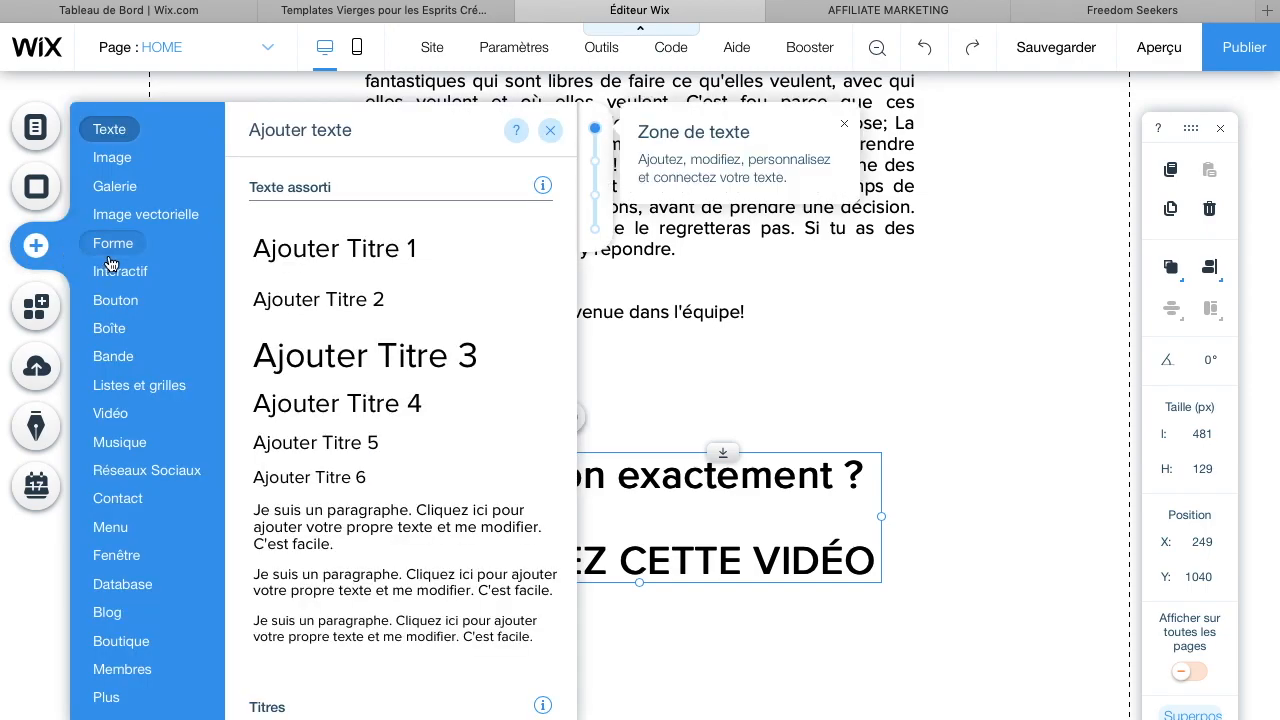
{"action": "mouse_move", "coordinate": [124, 255]}
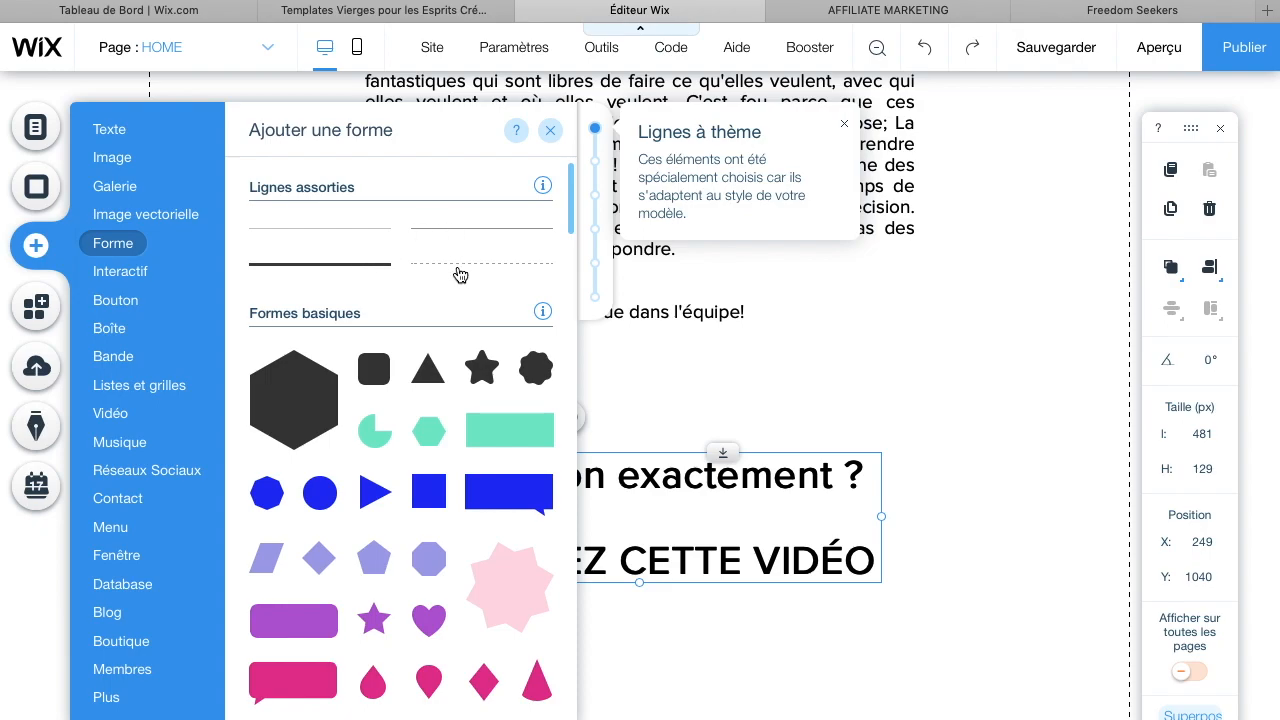
{"action": "left_click", "coordinate": [366, 265]}
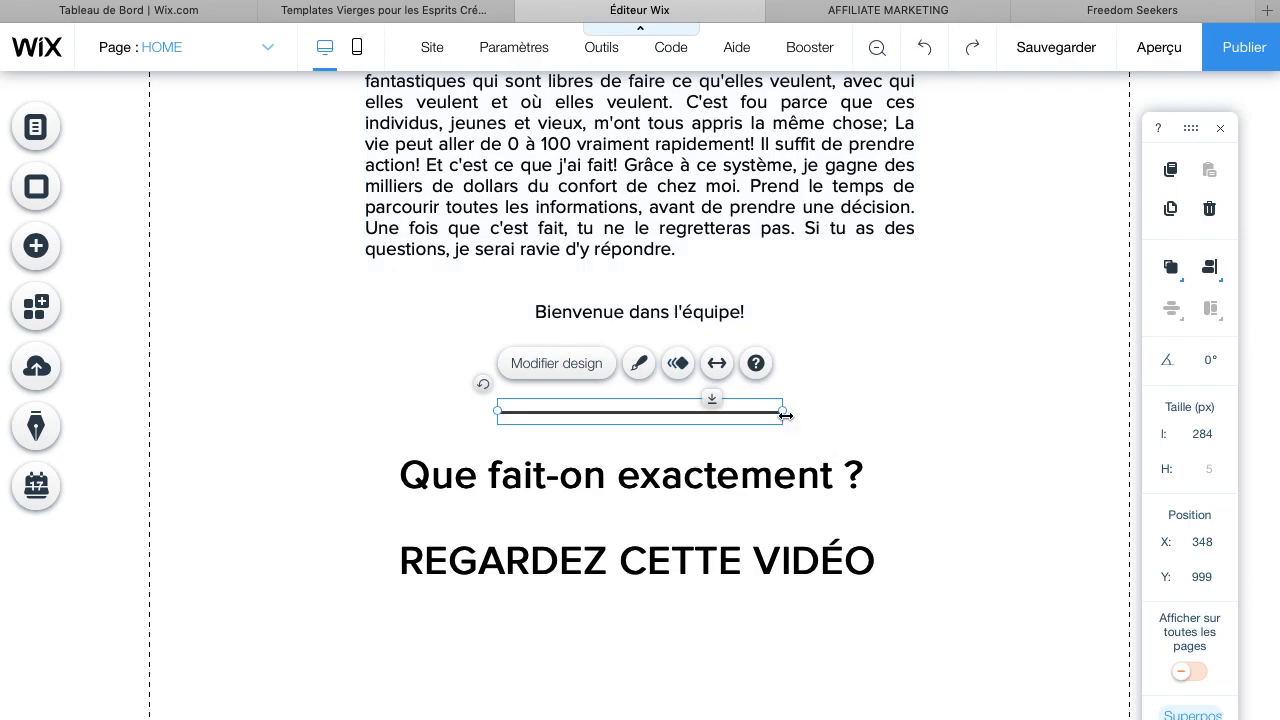
{"action": "left_click_drag", "start_coordinate": [785, 414], "coordinate": [1001, 411]}
{"action": "left_click_drag", "start_coordinate": [498, 413], "coordinate": [327, 386]}
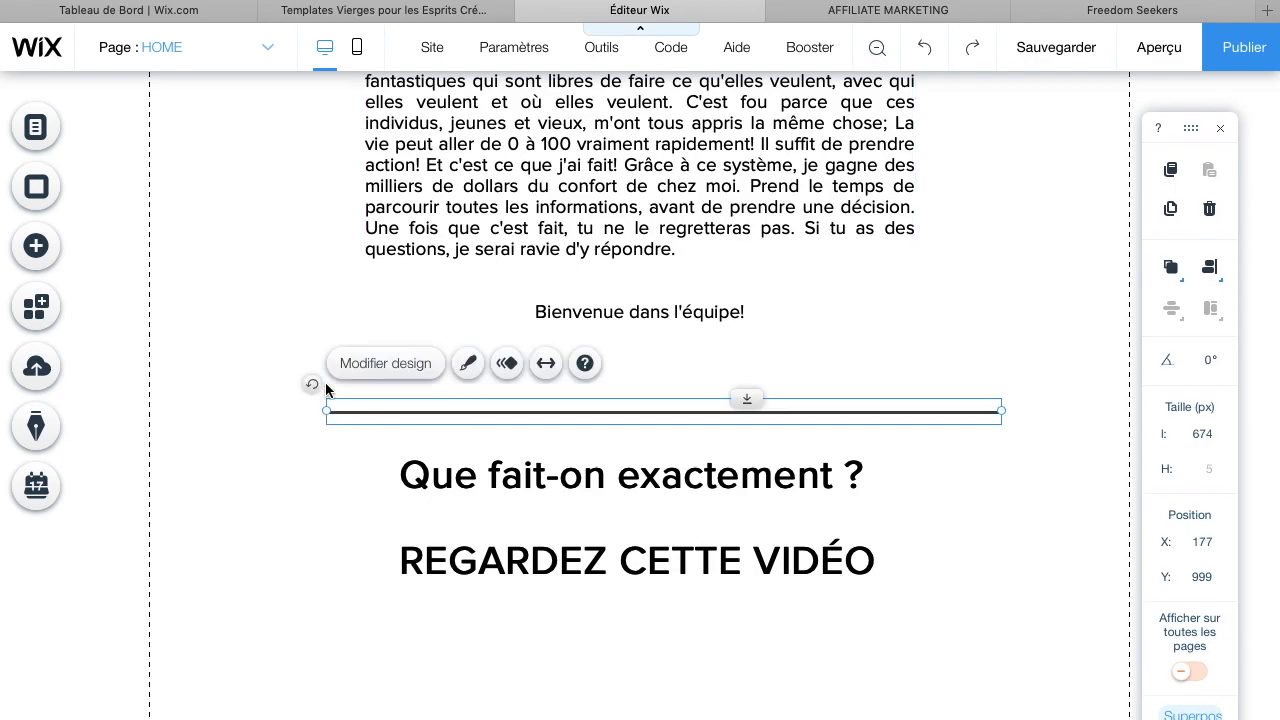
{"action": "left_click_drag", "start_coordinate": [784, 411], "coordinate": [760, 390]}
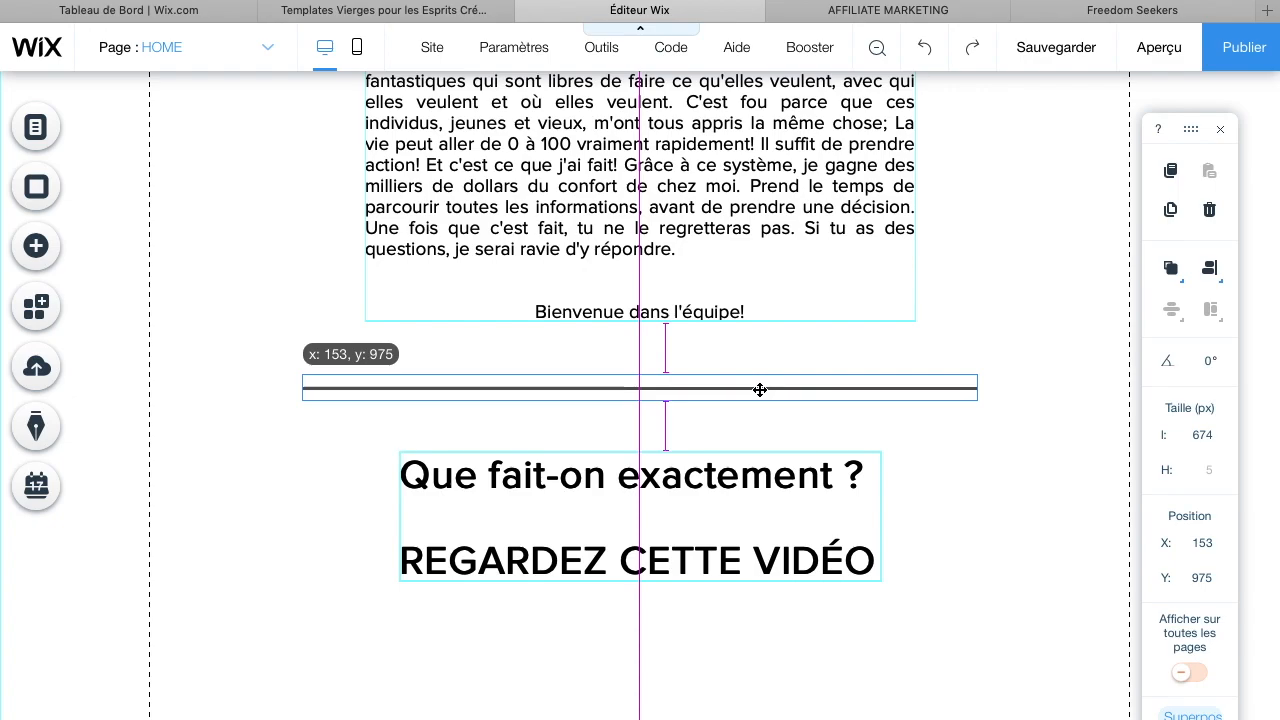
{"action": "left_click_drag", "start_coordinate": [760, 389], "coordinate": [760, 389]}
{"action": "left_click_drag", "start_coordinate": [760, 389], "coordinate": [760, 389]}
{"action": "left_click", "coordinate": [1012, 515]}
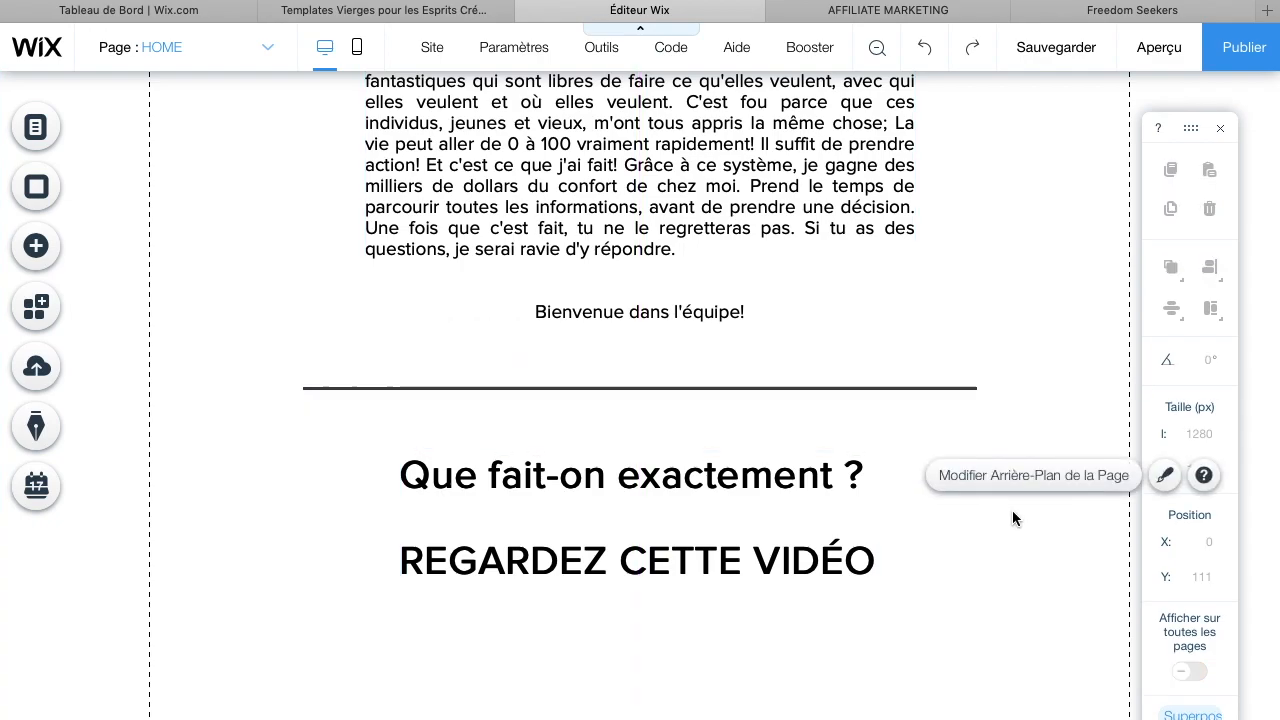
{"action": "scroll", "coordinate": [1012, 515], "scroll_direction": "up", "scroll_amount": 3}
{"action": "scroll", "coordinate": [1012, 515], "scroll_direction": "down", "scroll_amount": 4}
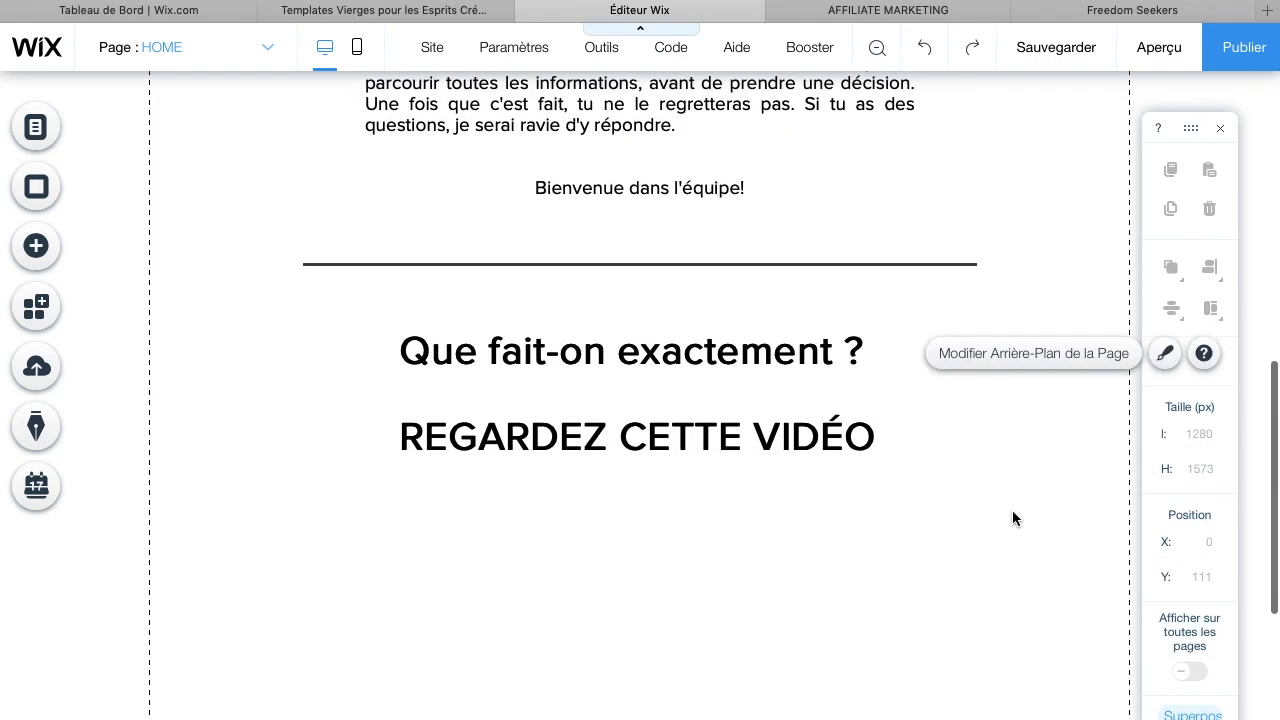
{"action": "scroll", "coordinate": [686, 380], "scroll_direction": "down", "scroll_amount": 2}
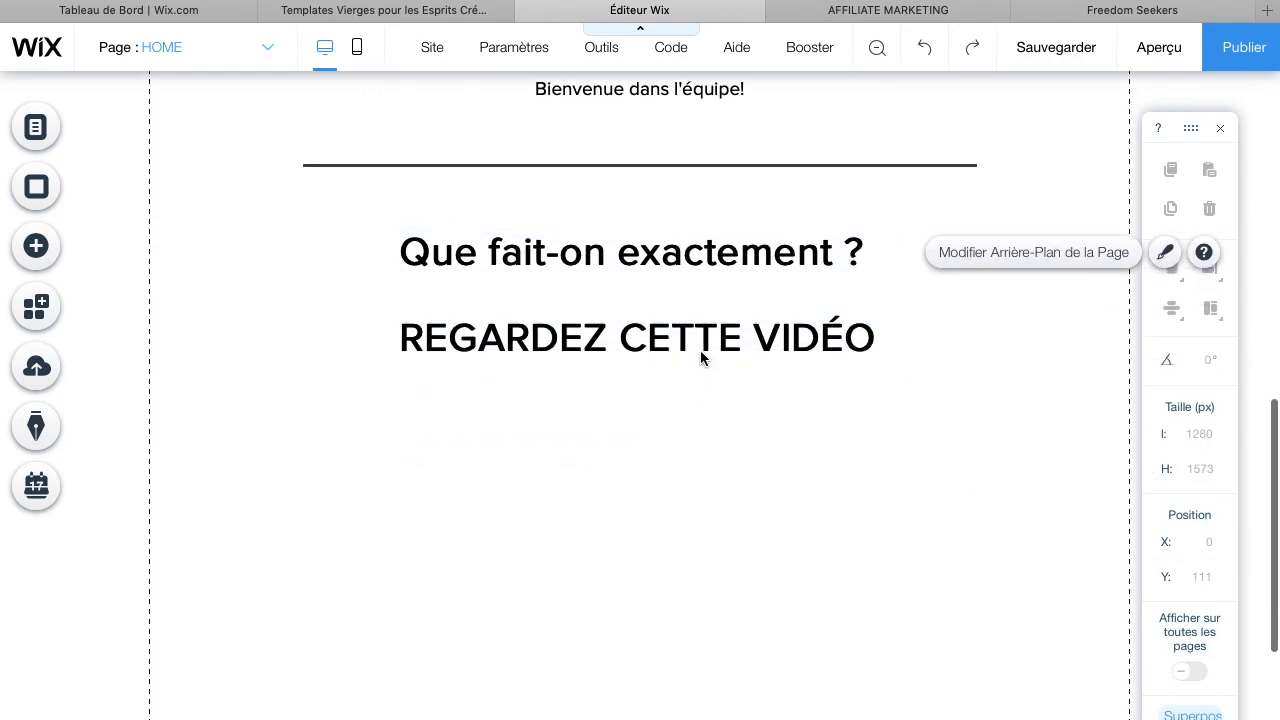
{"action": "mouse_move", "coordinate": [670, 358]}
{"action": "left_mouse_down"}
{"action": "mouse_move", "coordinate": [666, 346]}
{"action": "mouse_move", "coordinate": [672, 362]}
{"action": "left_mouse_up"}
{"action": "left_click", "coordinate": [660, 535]}
{"action": "scroll", "coordinate": [660, 533], "scroll_direction": "down", "scroll_amount": 2}
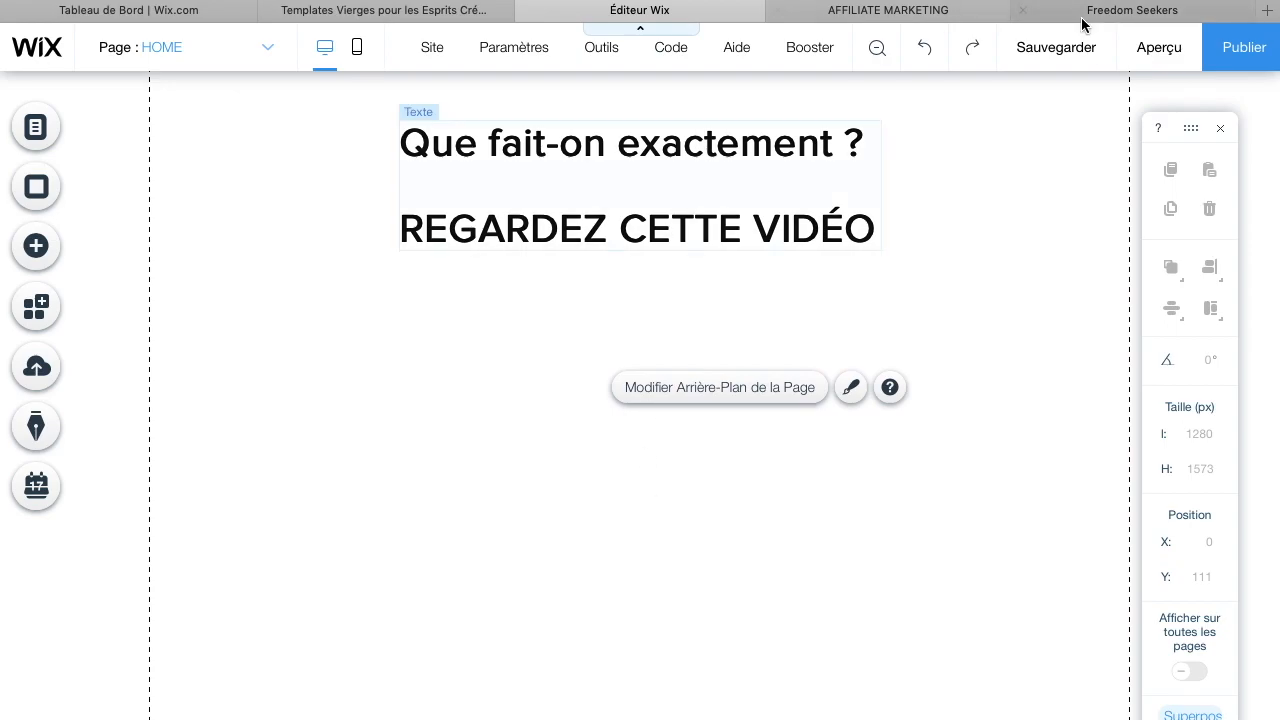
Close the Freedom Seekers tab and open the AFFILIATE MARKETING page's video on YouTube
{"action": "left_click", "coordinate": [1022, 10]}
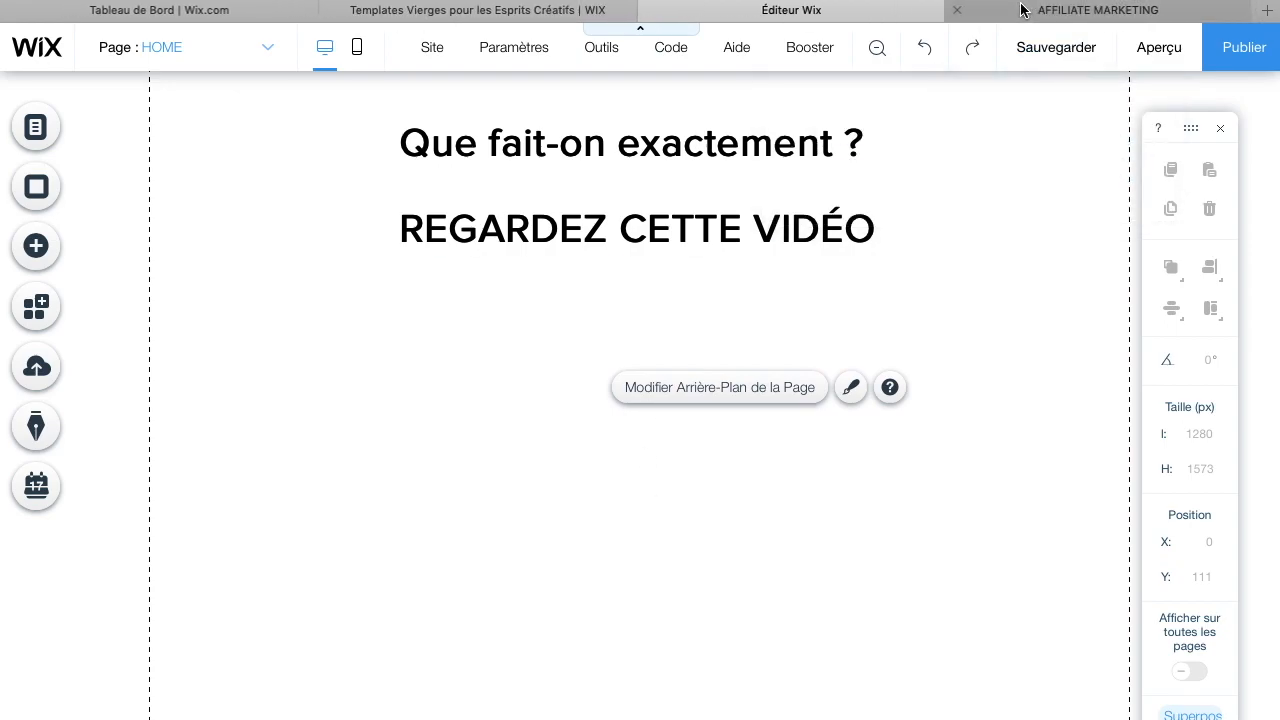
{"action": "left_click", "coordinate": [1072, 10]}
{"action": "scroll", "coordinate": [654, 440], "scroll_direction": "down", "scroll_amount": 5}
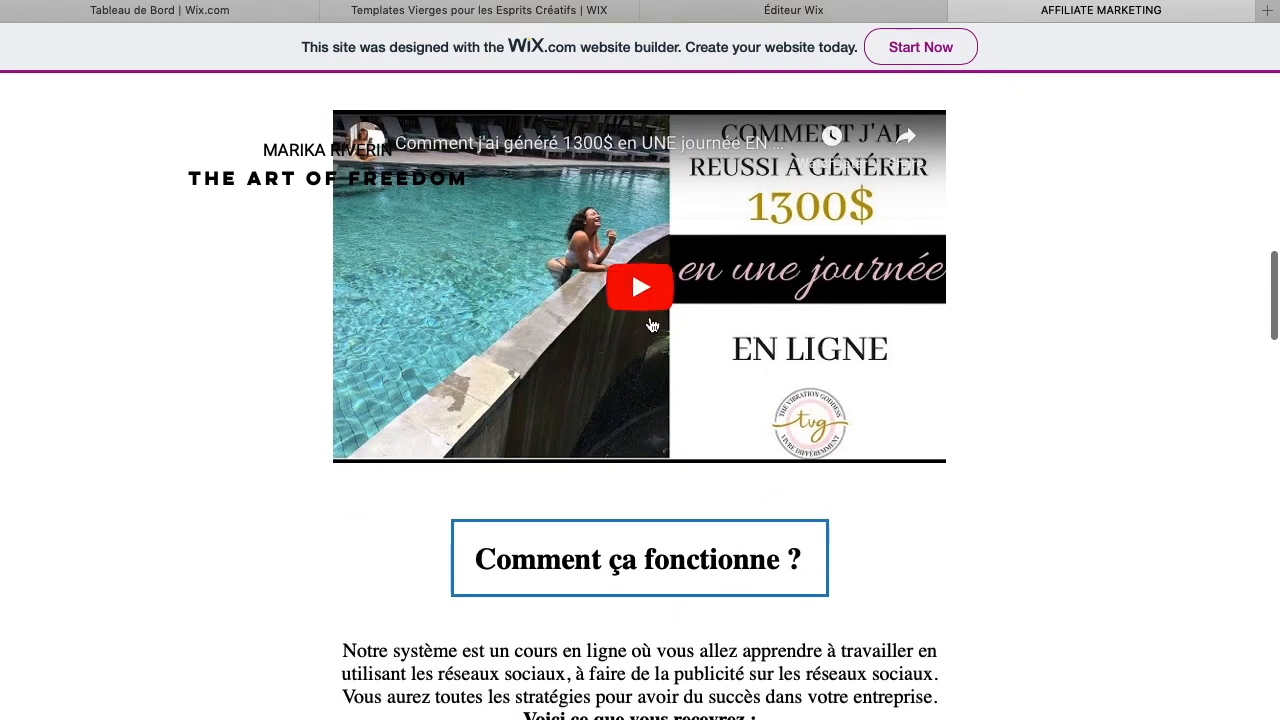
{"action": "scroll", "coordinate": [651, 325], "scroll_direction": "up", "scroll_amount": 3}
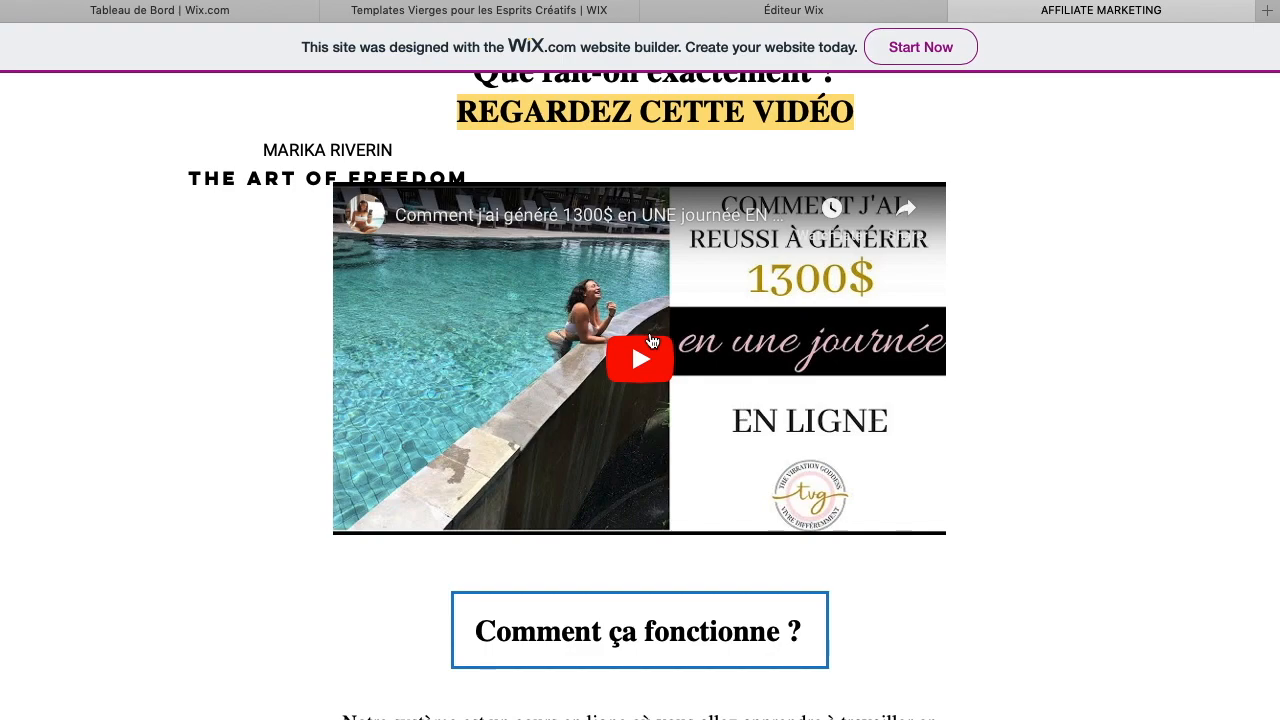
{"action": "left_click", "coordinate": [649, 341]}
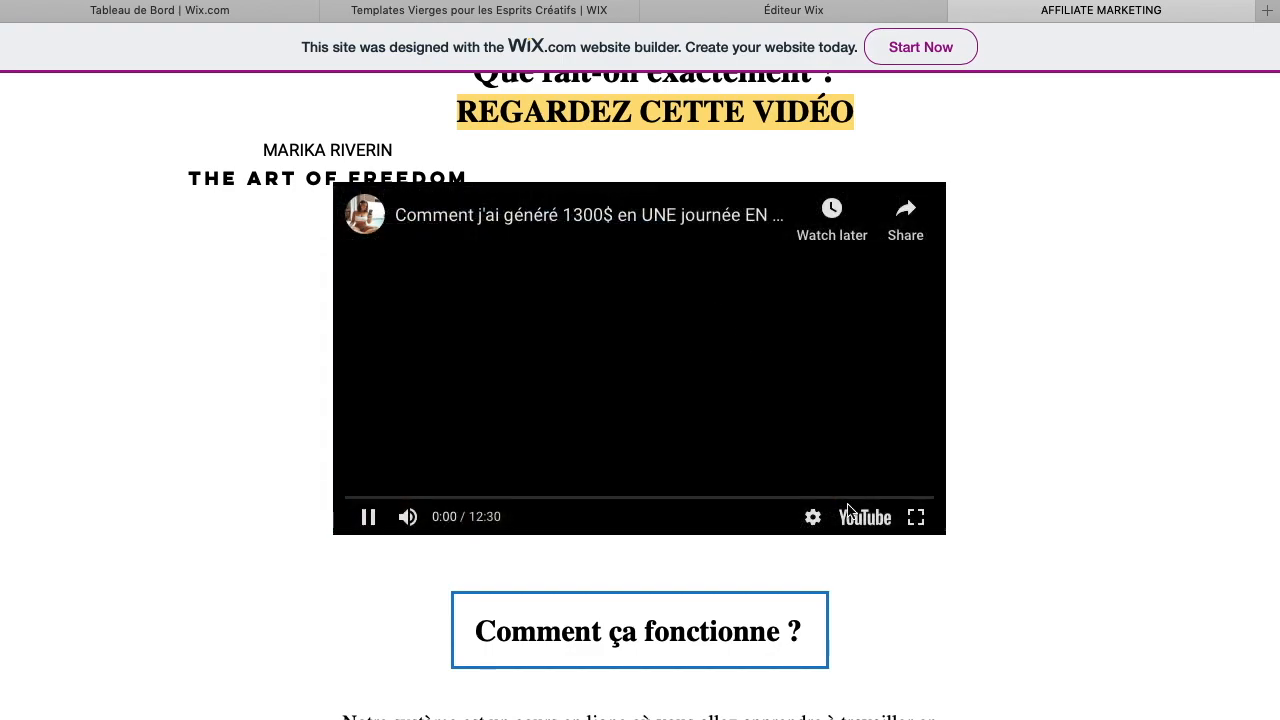
{"action": "left_click", "coordinate": [371, 517]}
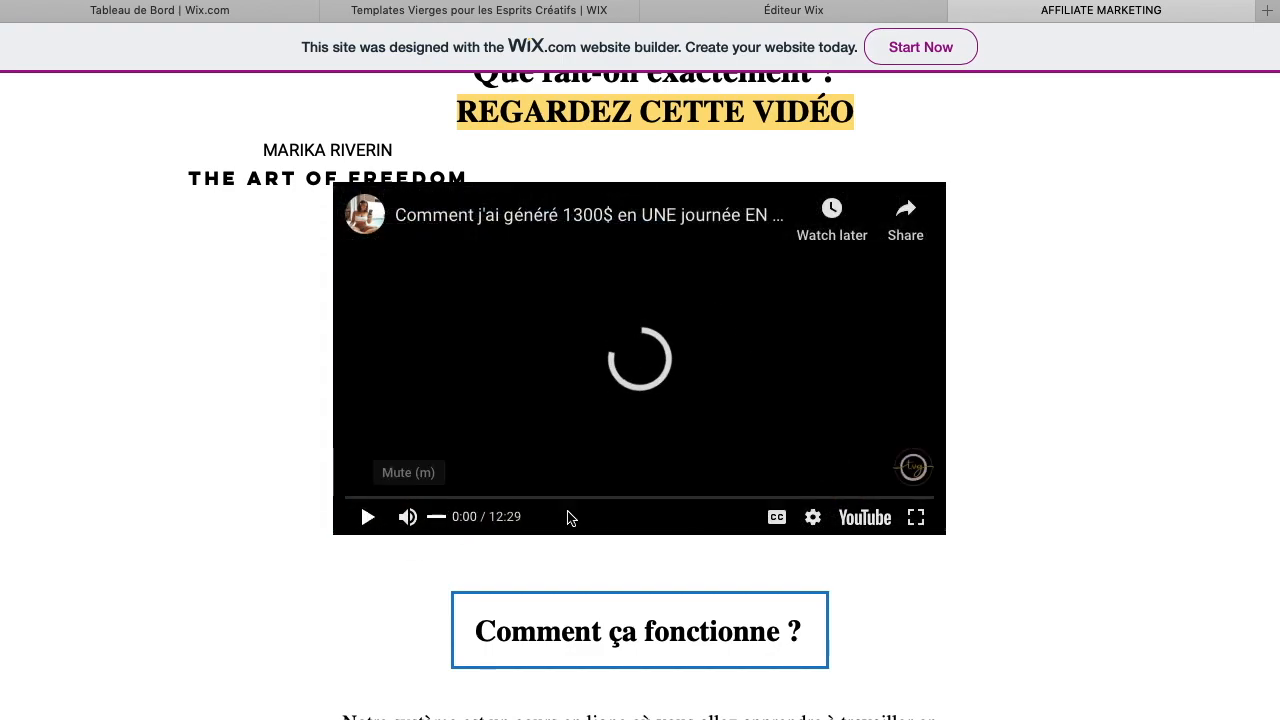
{"action": "left_click", "coordinate": [871, 530]}
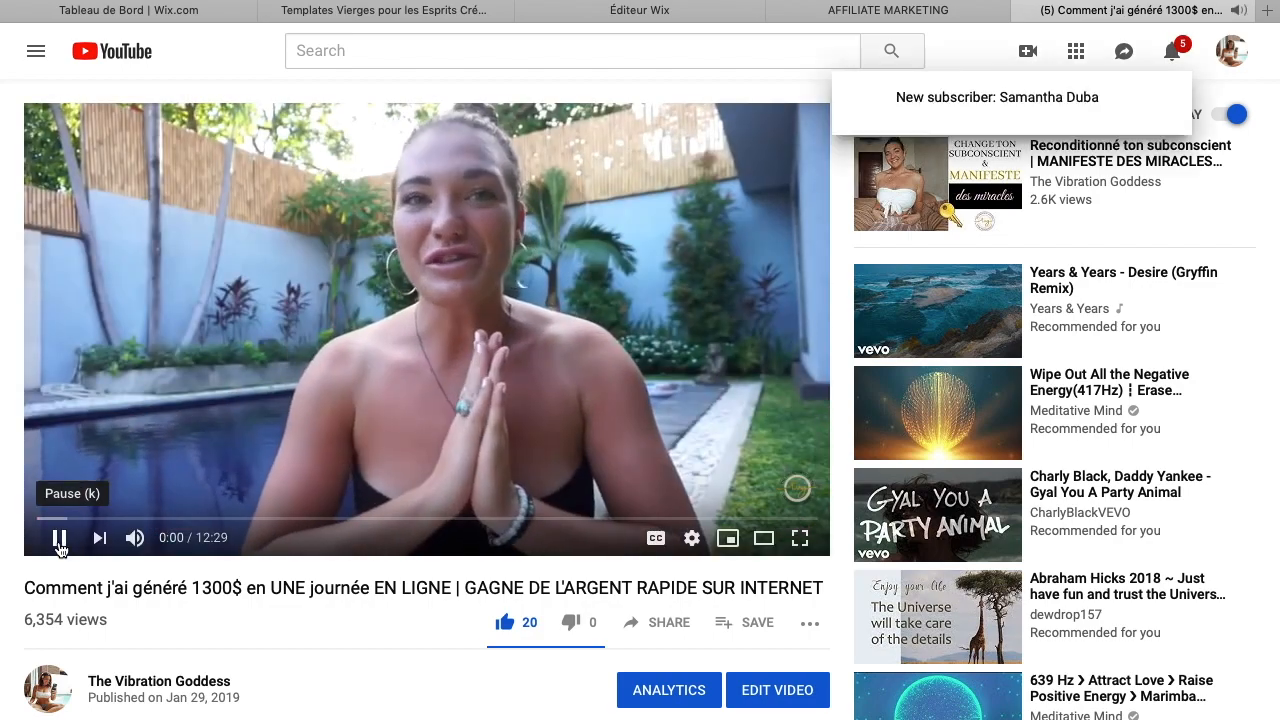
{"action": "left_click", "coordinate": [62, 542]}
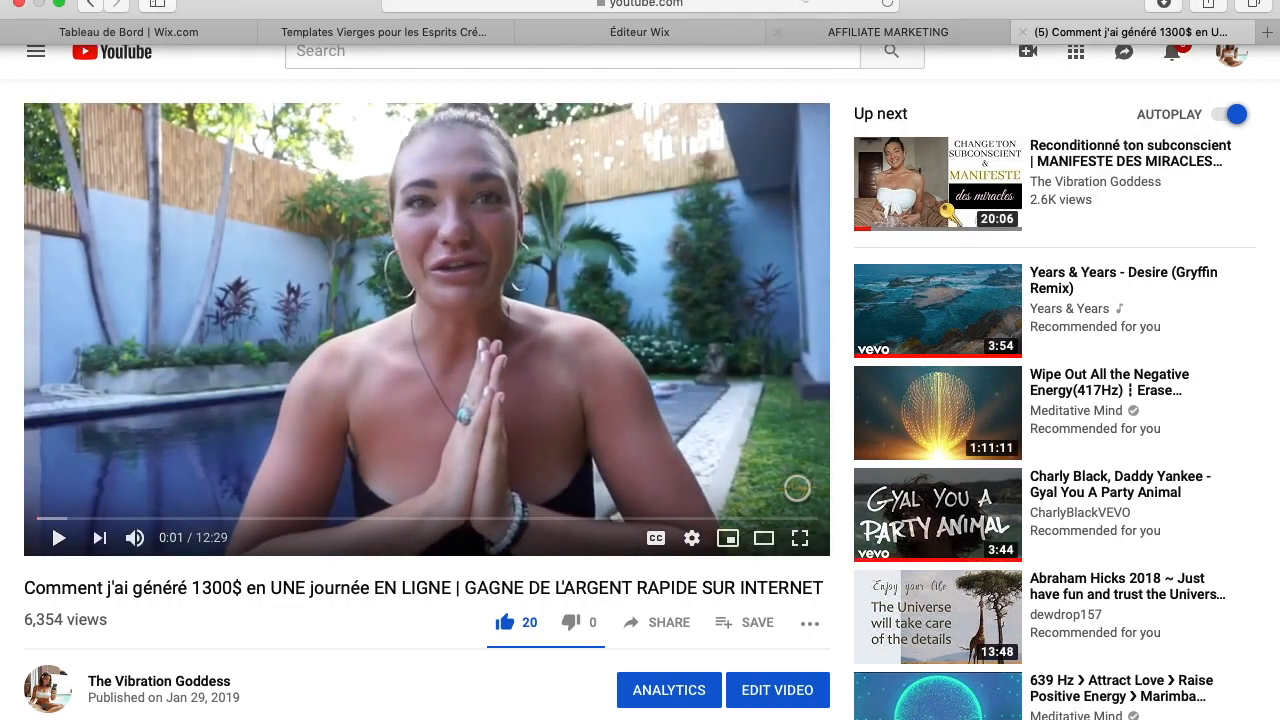
Copy the YouTube video's address and return to the Wix editor
{"action": "left_click", "coordinate": [586, 7]}
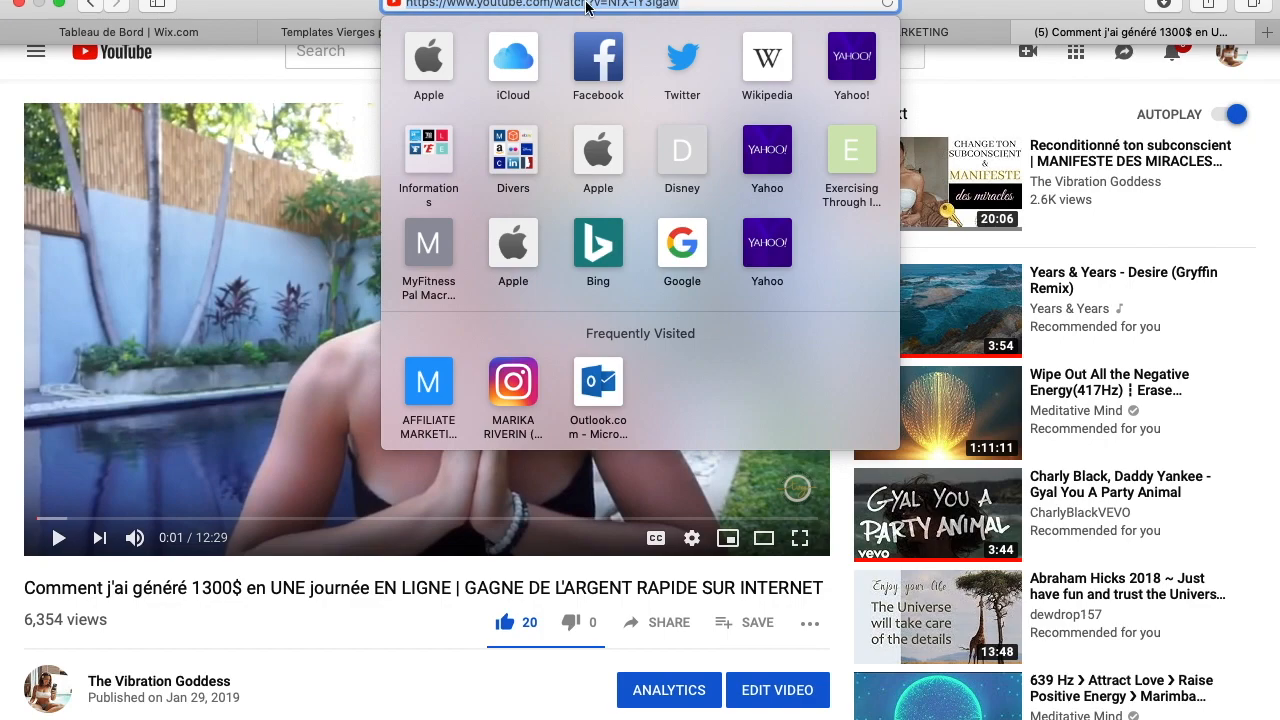
{"action": "right_click", "coordinate": [586, 7]}
{"action": "left_click", "coordinate": [614, 33]}
{"action": "left_click", "coordinate": [977, 11]}
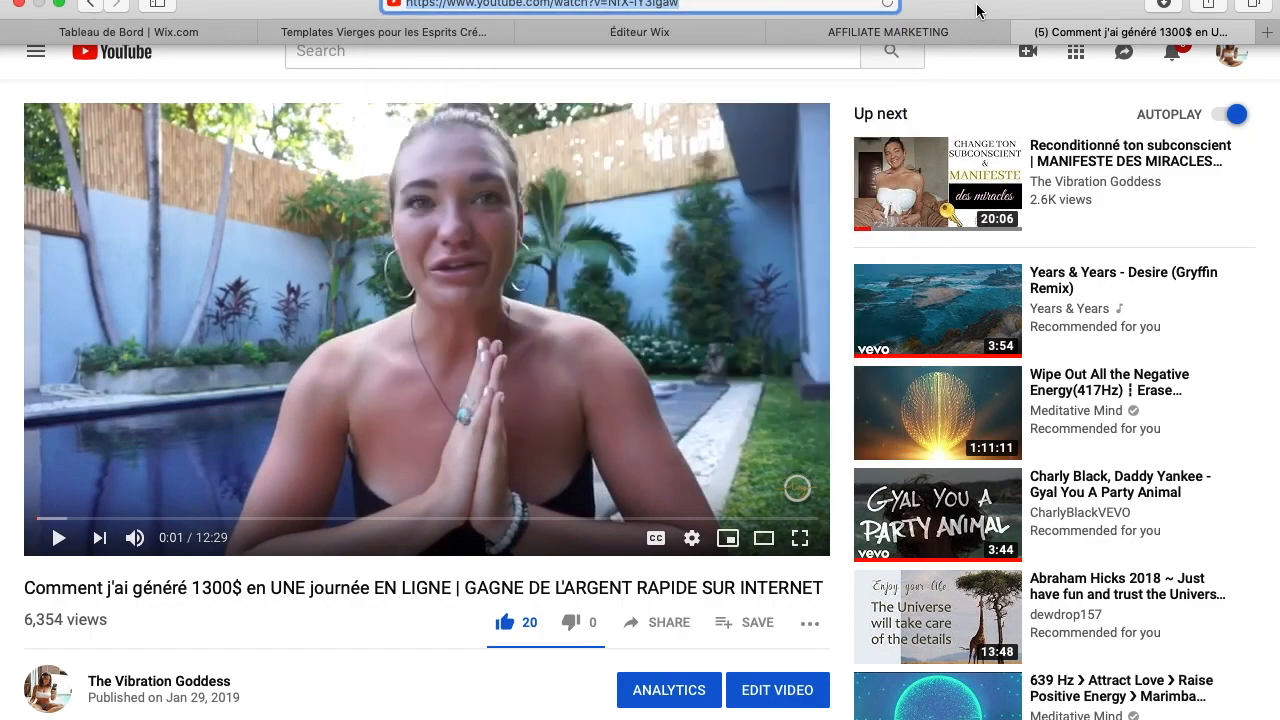
{"action": "left_click", "coordinate": [642, 39]}
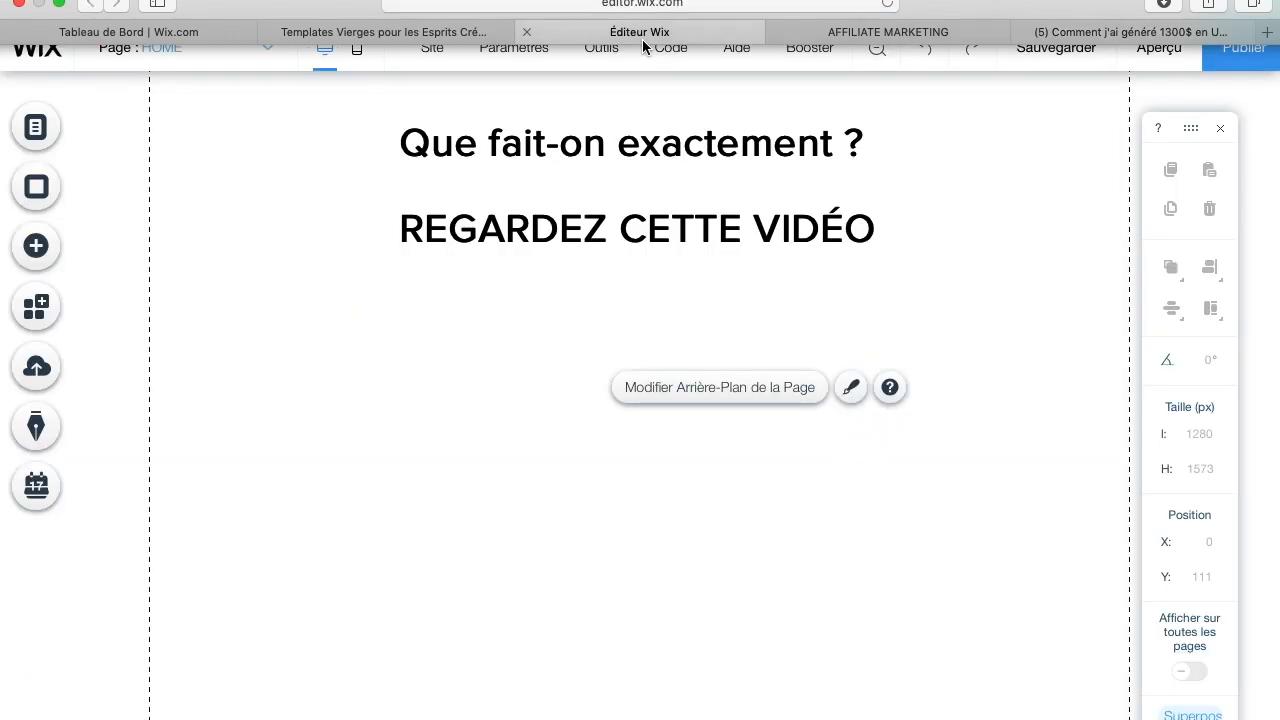
Add a YouTube video player below the heading and enlarge it to about 546 × 315 px
{"action": "left_click", "coordinate": [58, 258]}
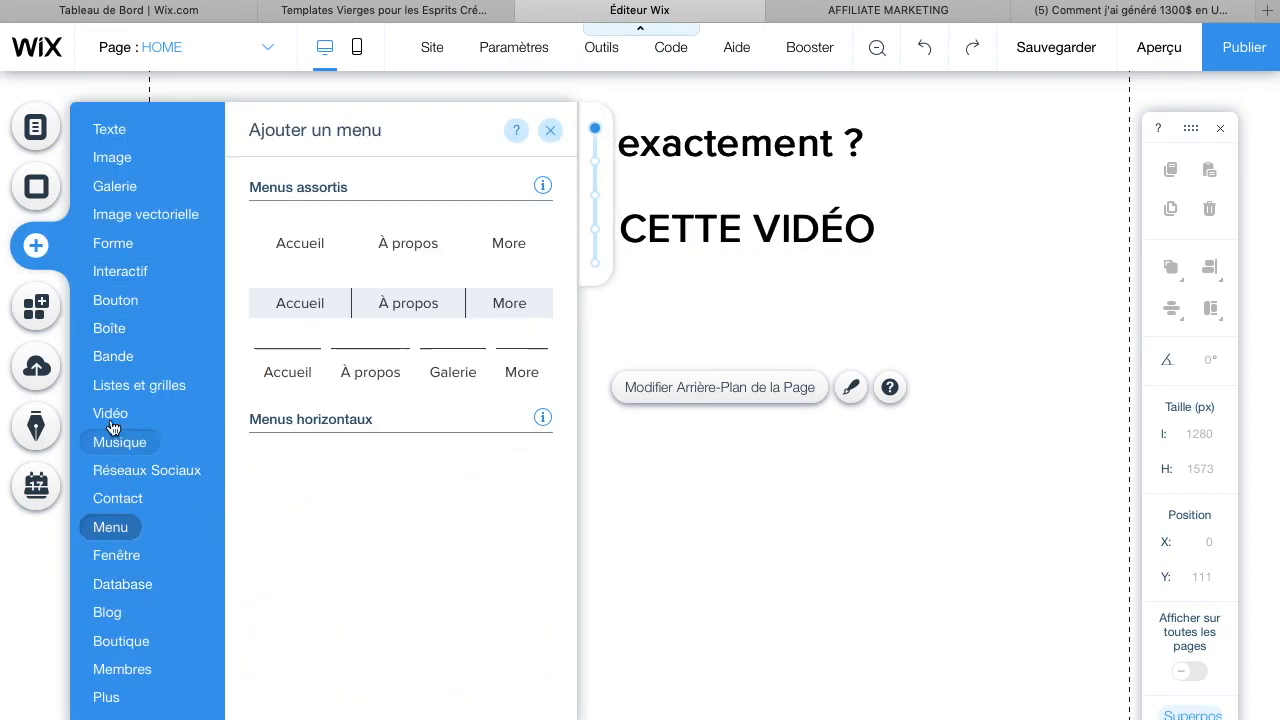
{"action": "mouse_move", "coordinate": [110, 420]}
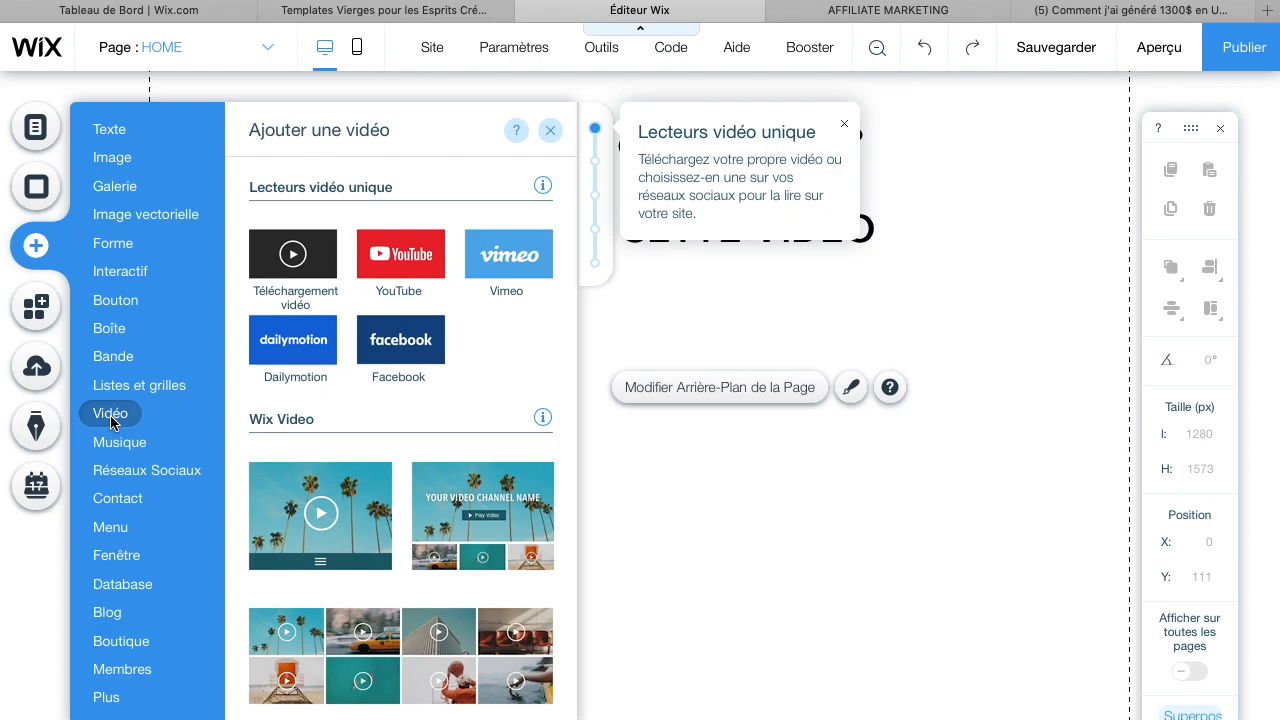
{"action": "left_click", "coordinate": [421, 262]}
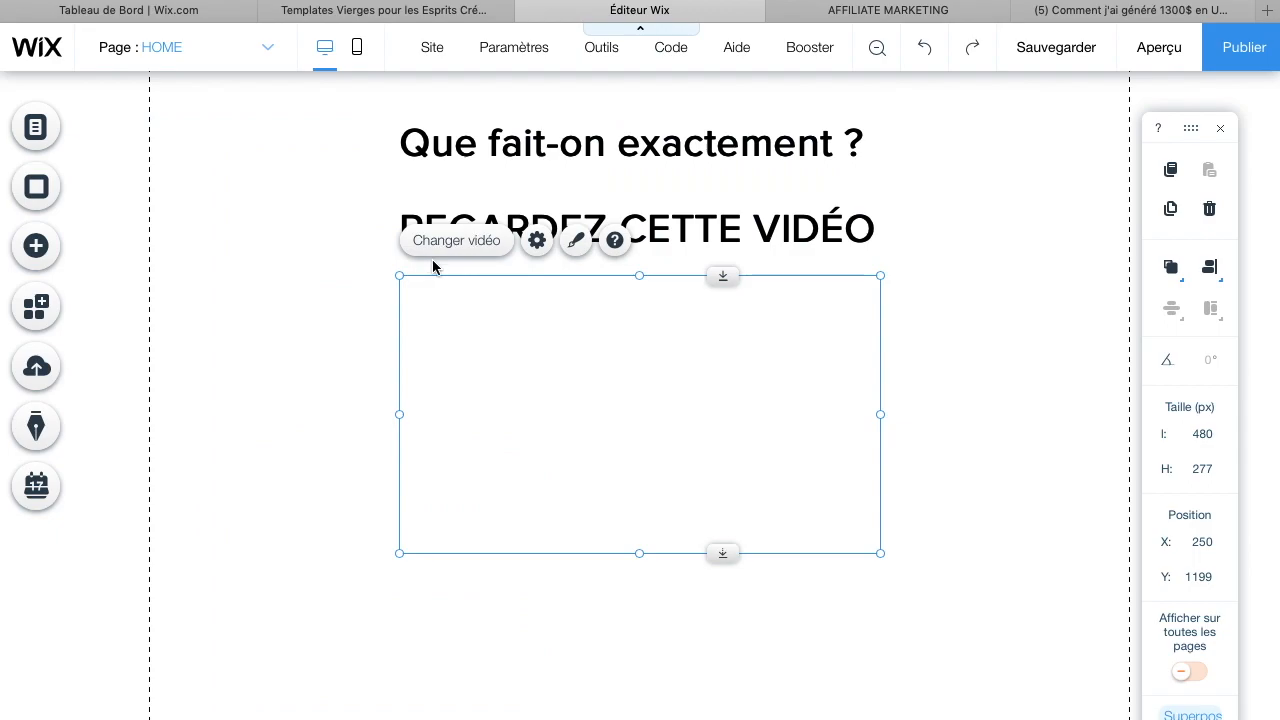
{"action": "left_click_drag", "start_coordinate": [403, 554], "coordinate": [340, 603]}
{"action": "left_click_drag", "start_coordinate": [517, 494], "coordinate": [550, 506]}
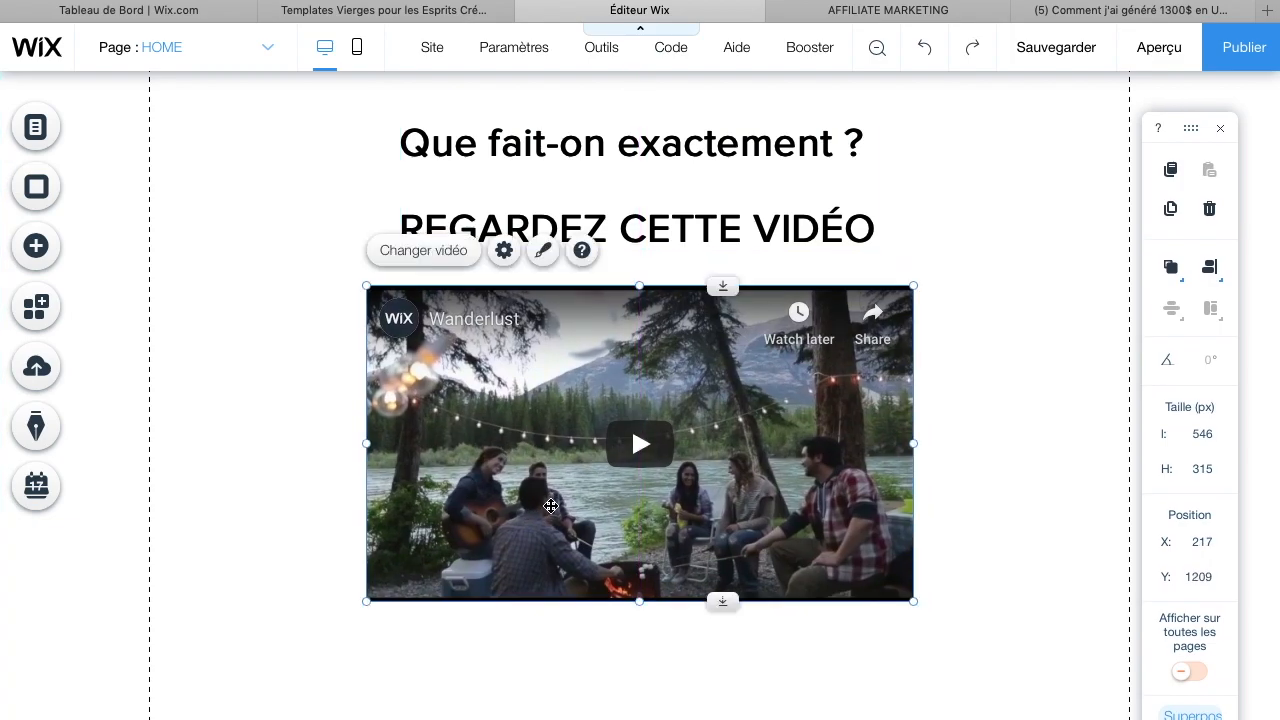
Replace the video player's address with the copied YouTube video link
{"action": "left_click", "coordinate": [420, 262]}
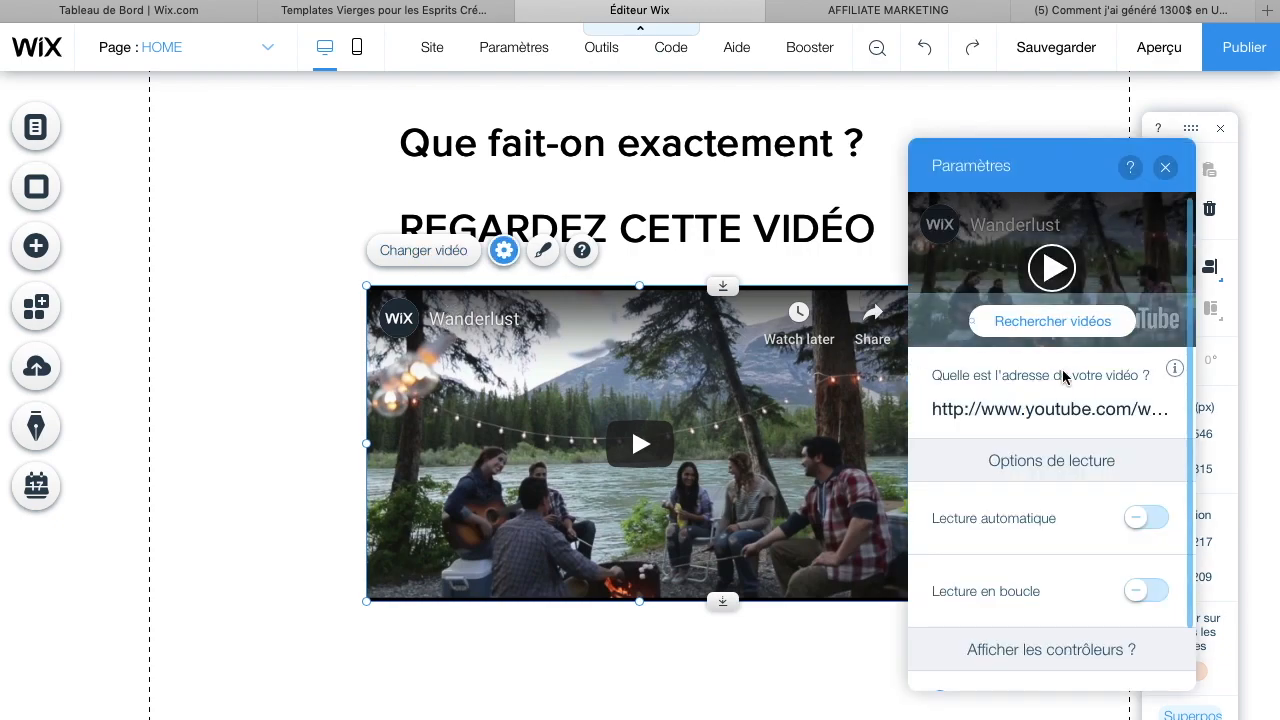
{"action": "left_click", "coordinate": [1090, 415]}
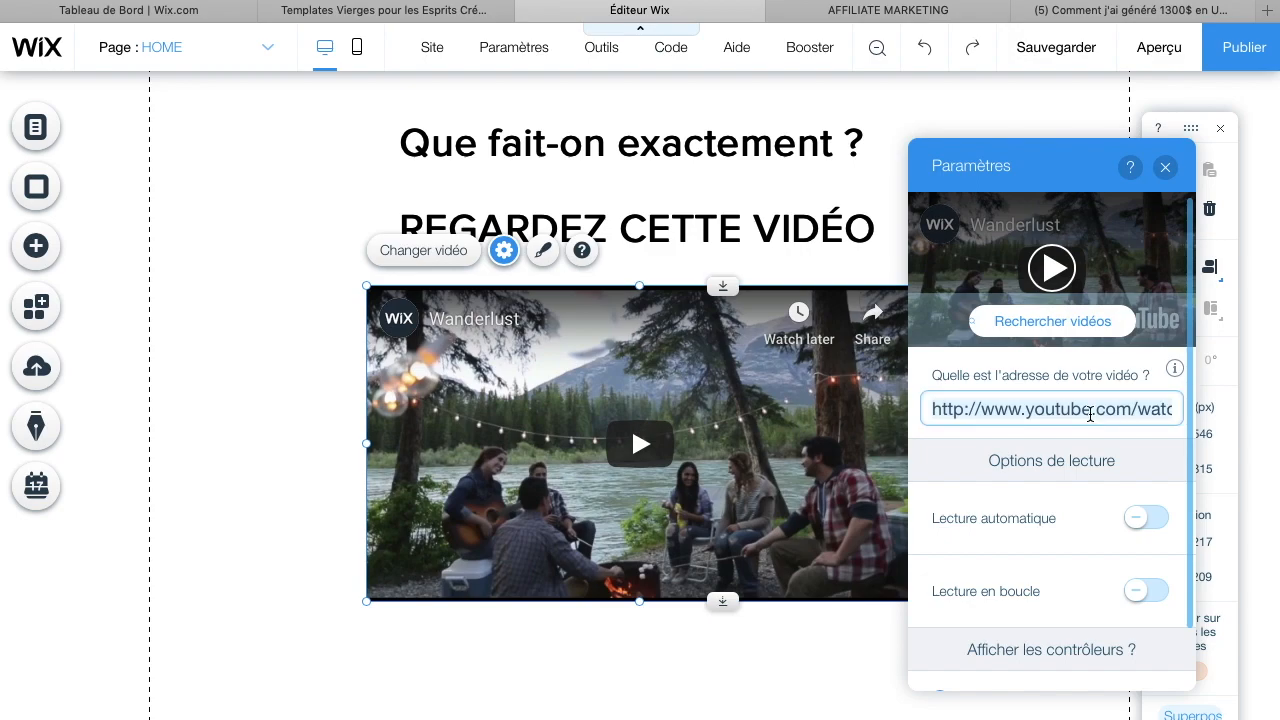
{"action": "key", "text": "super+a"}
{"action": "key", "text": "BackSpace"}
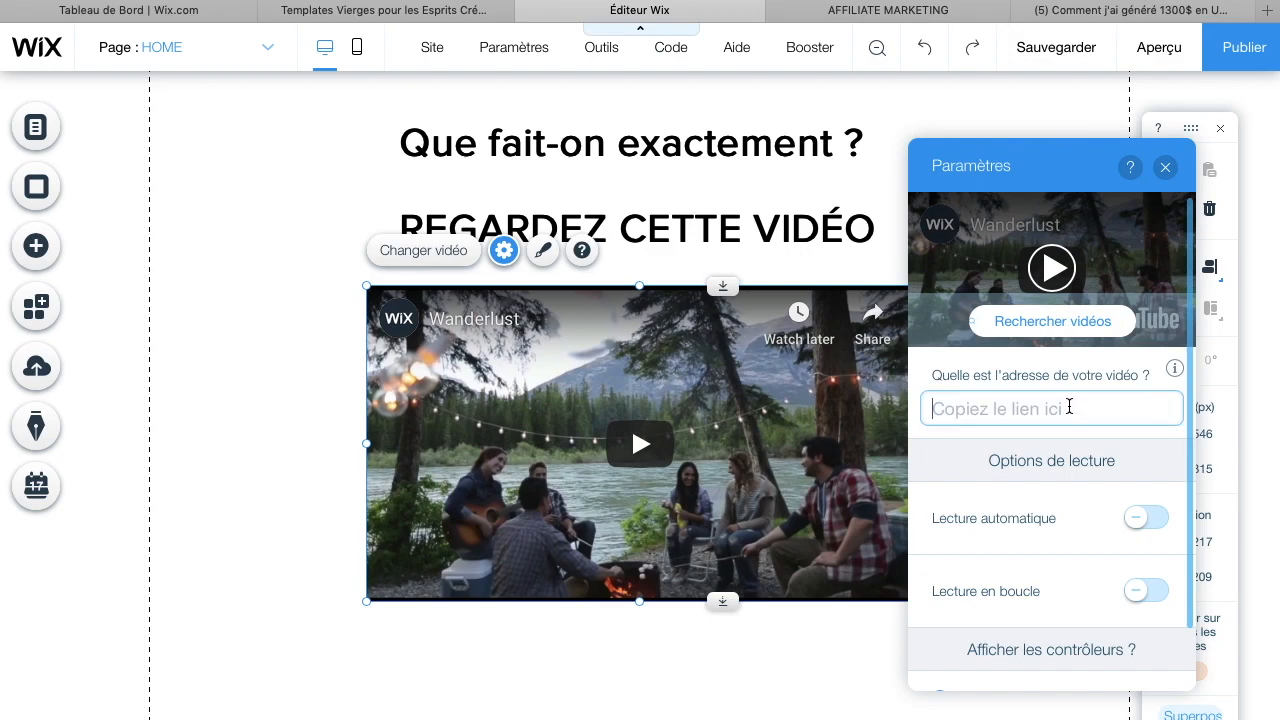
{"action": "key", "text": "super+v"}
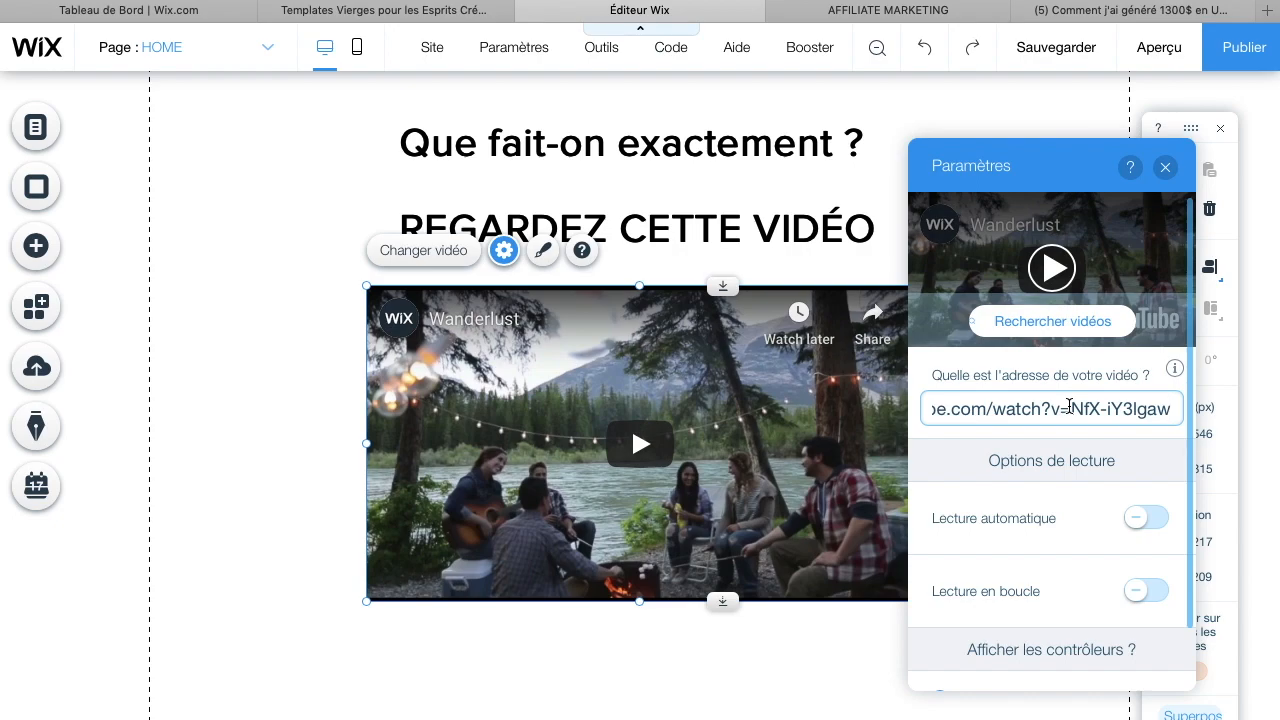
{"action": "key", "text": "Return"}
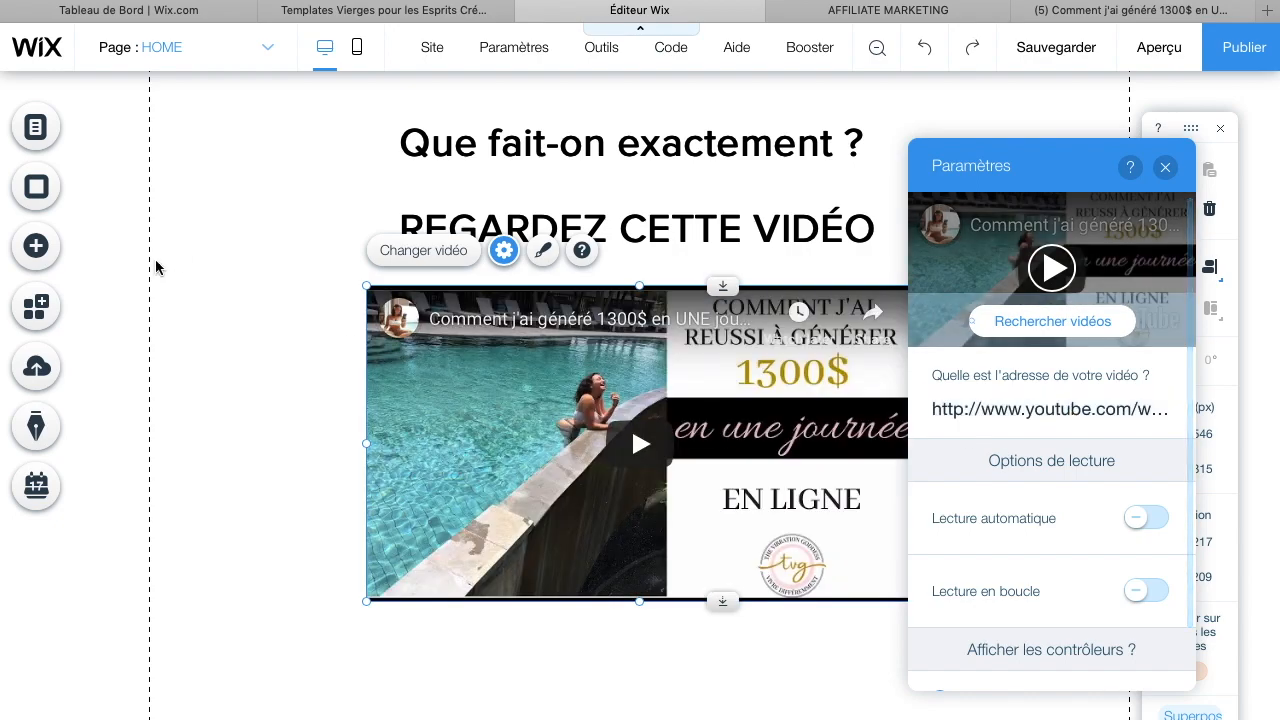
Extend the page height below the video to about 1859 px
{"action": "left_click", "coordinate": [210, 308]}
{"action": "scroll", "coordinate": [622, 416], "scroll_direction": "up", "scroll_amount": 3}
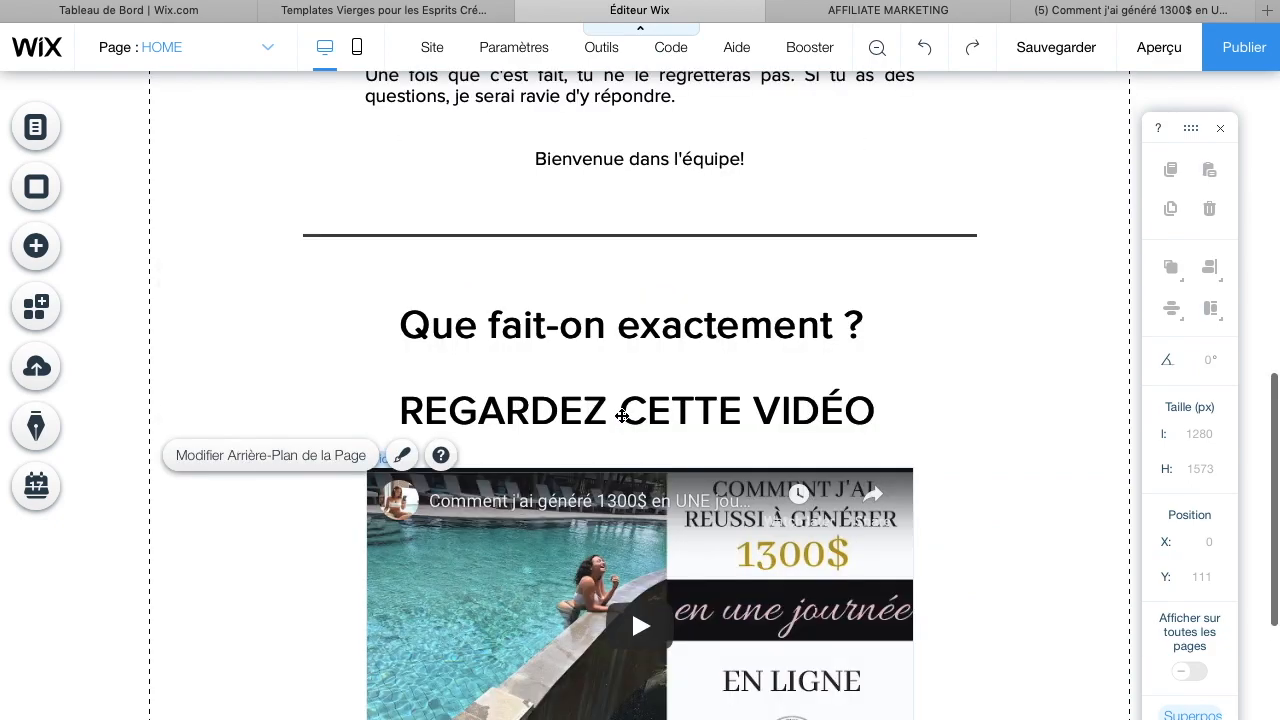
{"action": "scroll", "coordinate": [622, 416], "scroll_direction": "down", "scroll_amount": 5}
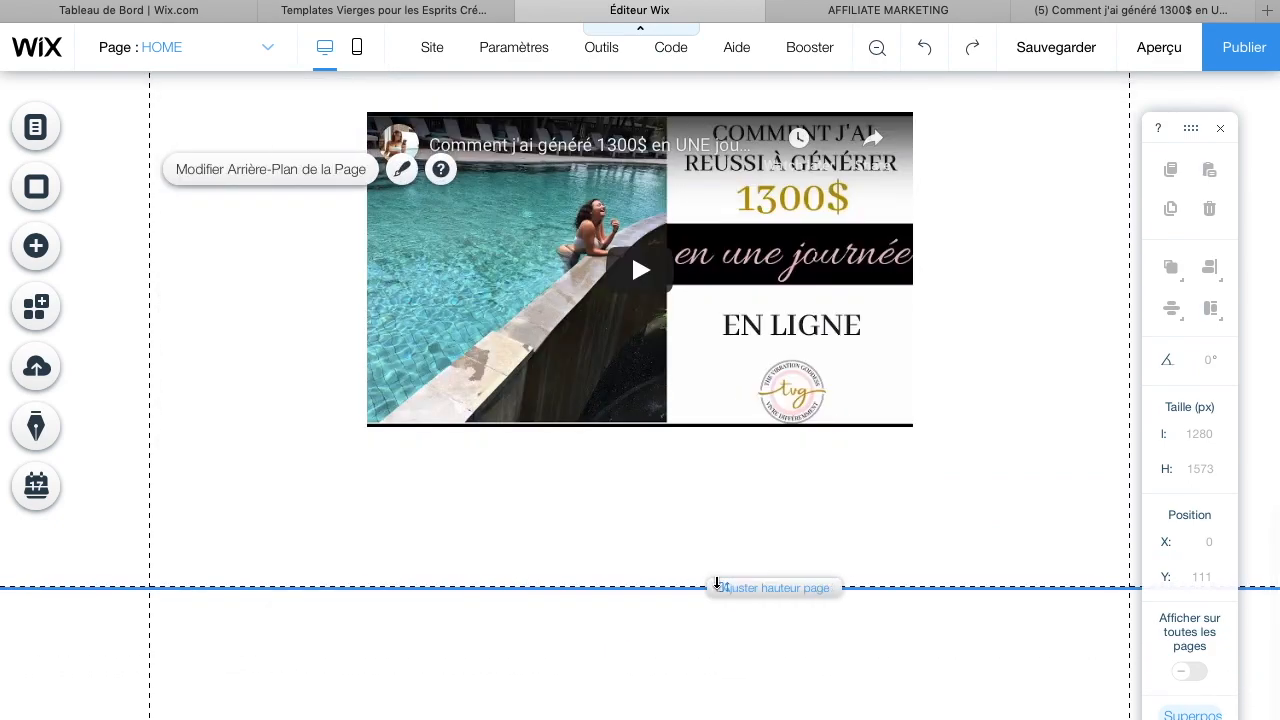
{"action": "left_click_drag", "start_coordinate": [716, 583], "coordinate": [716, 712]}
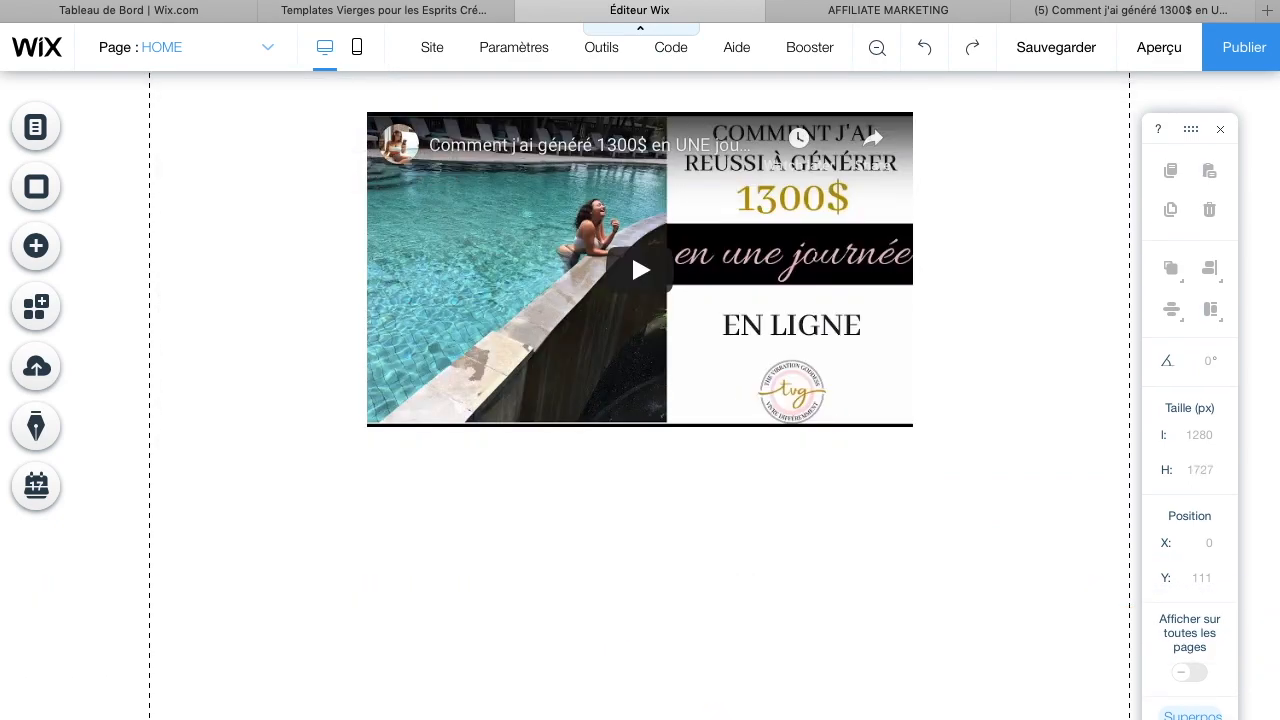
{"action": "scroll", "coordinate": [716, 706], "scroll_direction": "down", "scroll_amount": 2}
{"action": "left_click_drag", "start_coordinate": [724, 594], "coordinate": [712, 716]}
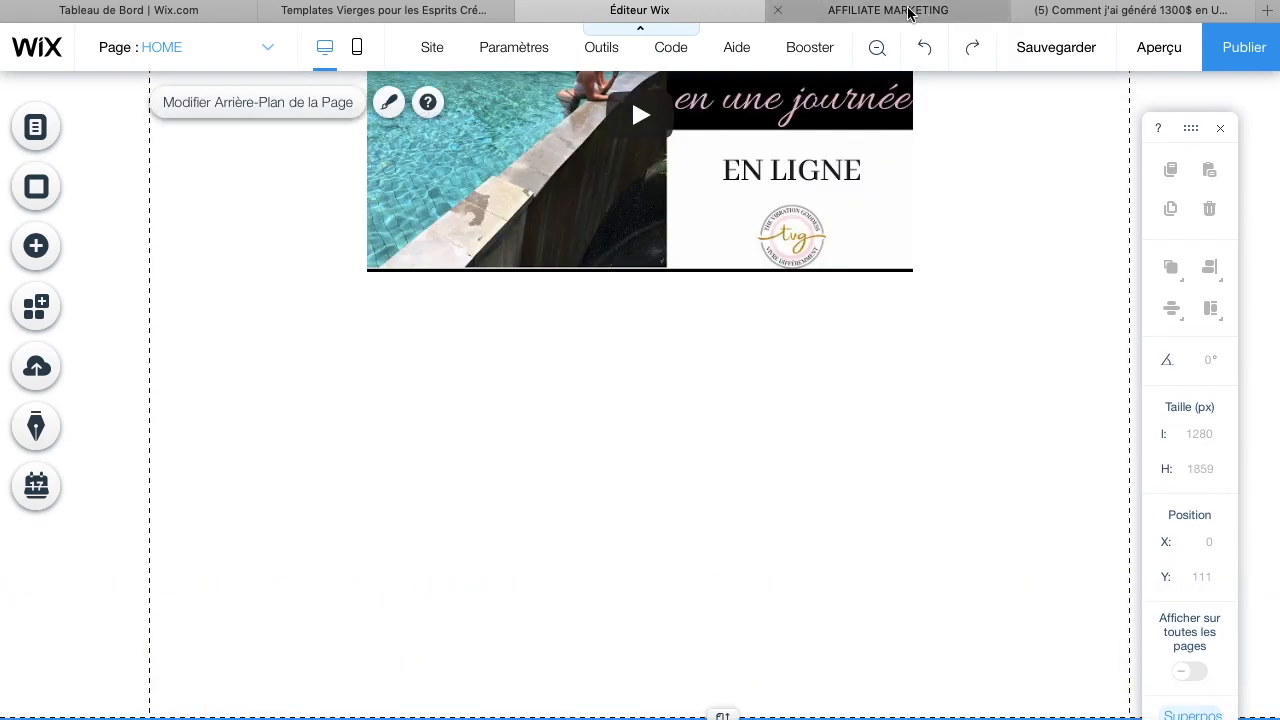
Scroll through the AFFILIATE MARKETING example site to review the sections below its video
{"action": "left_click", "coordinate": [908, 12]}
{"action": "scroll", "coordinate": [827, 457], "scroll_direction": "down", "scroll_amount": 3}
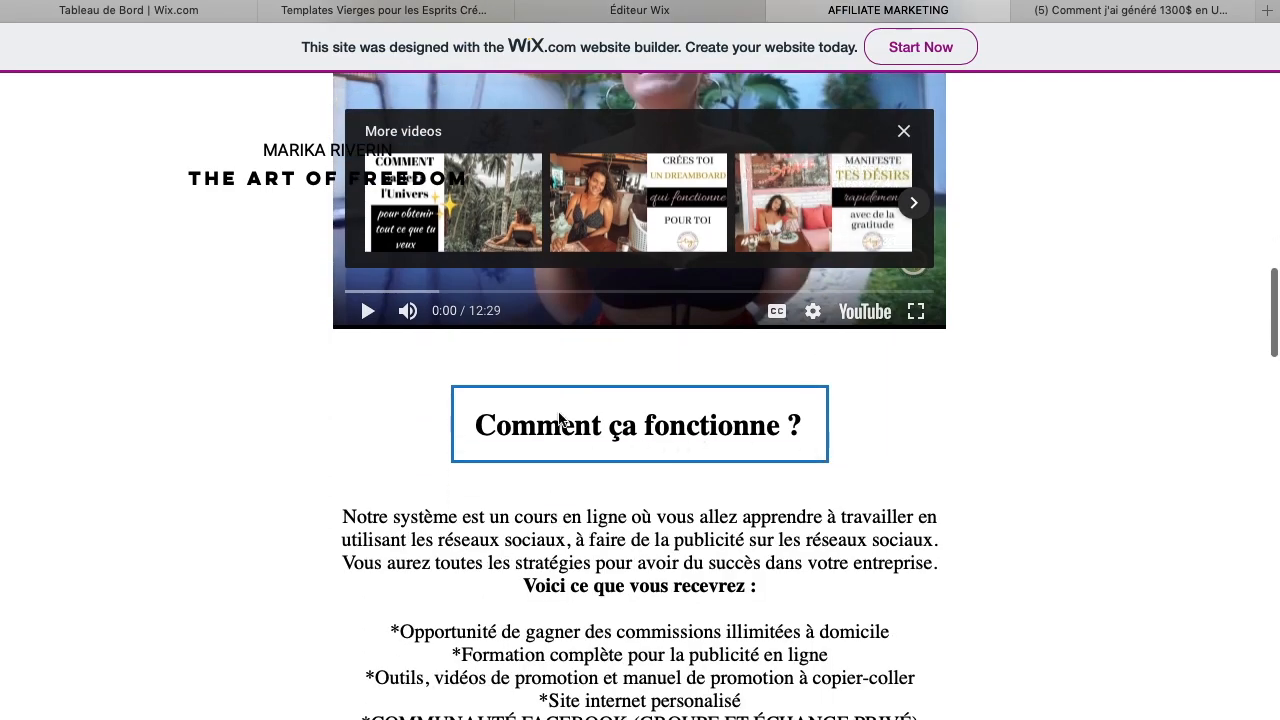
{"action": "scroll", "coordinate": [608, 432], "scroll_direction": "down", "scroll_amount": 1}
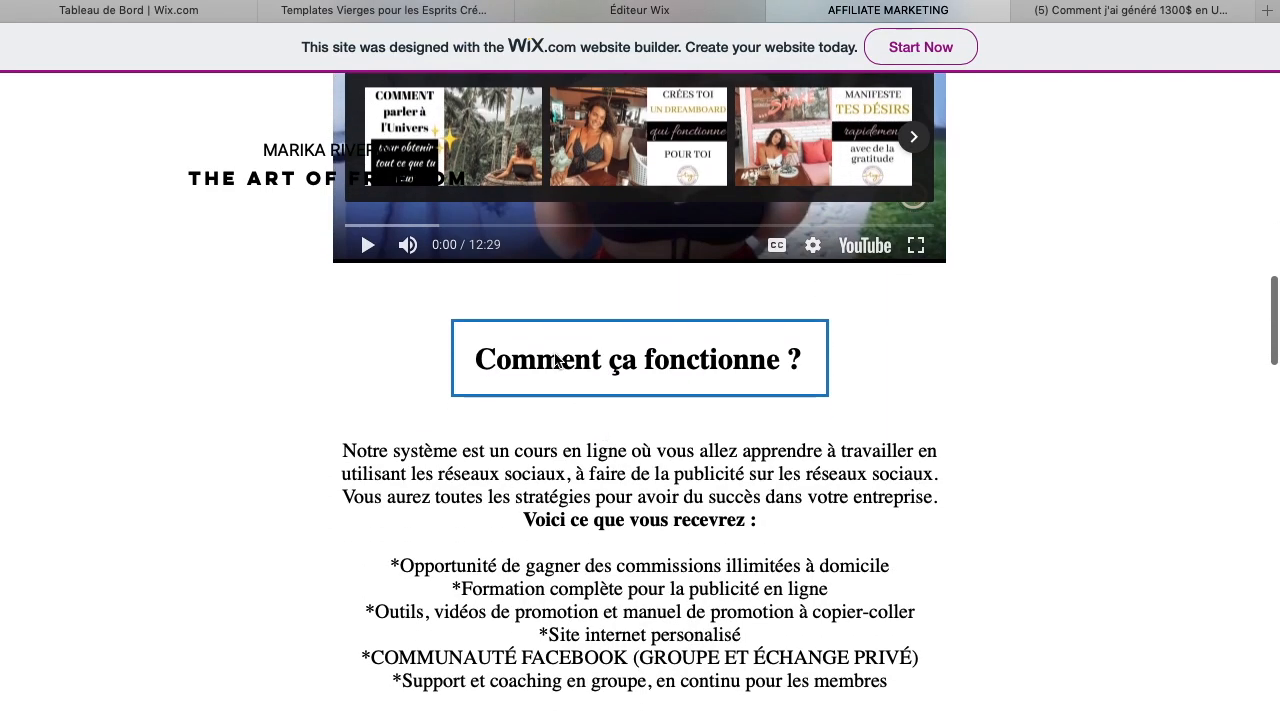
{"action": "scroll", "coordinate": [557, 362], "scroll_direction": "down", "scroll_amount": 2}
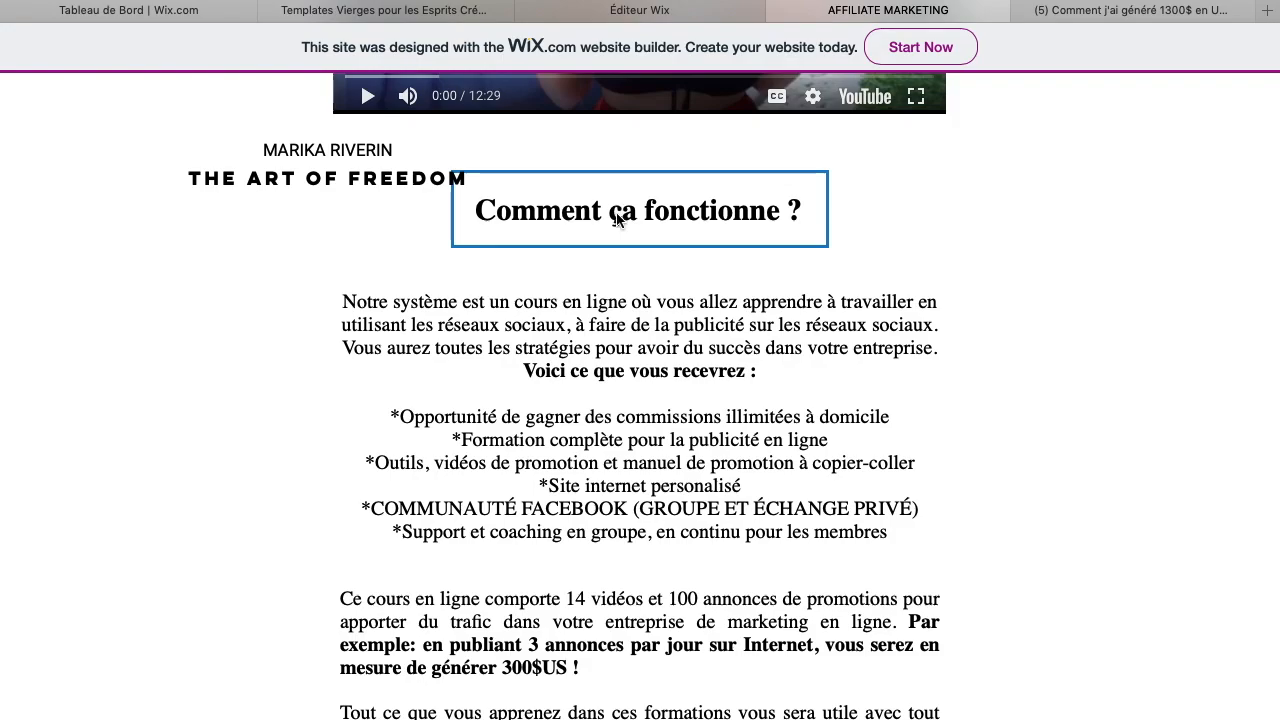
{"action": "left_click", "coordinate": [675, 9]}
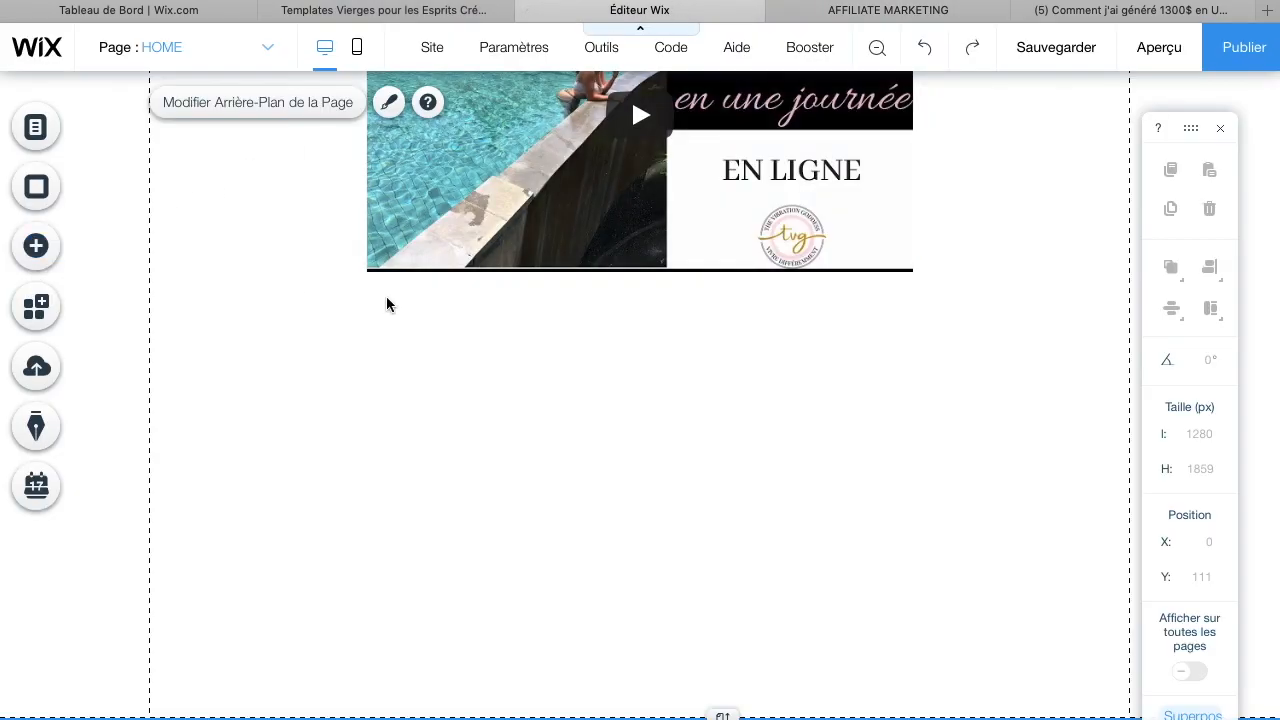
{"action": "left_click", "coordinate": [944, 20]}
{"action": "scroll", "coordinate": [641, 626], "scroll_direction": "down", "scroll_amount": 15}
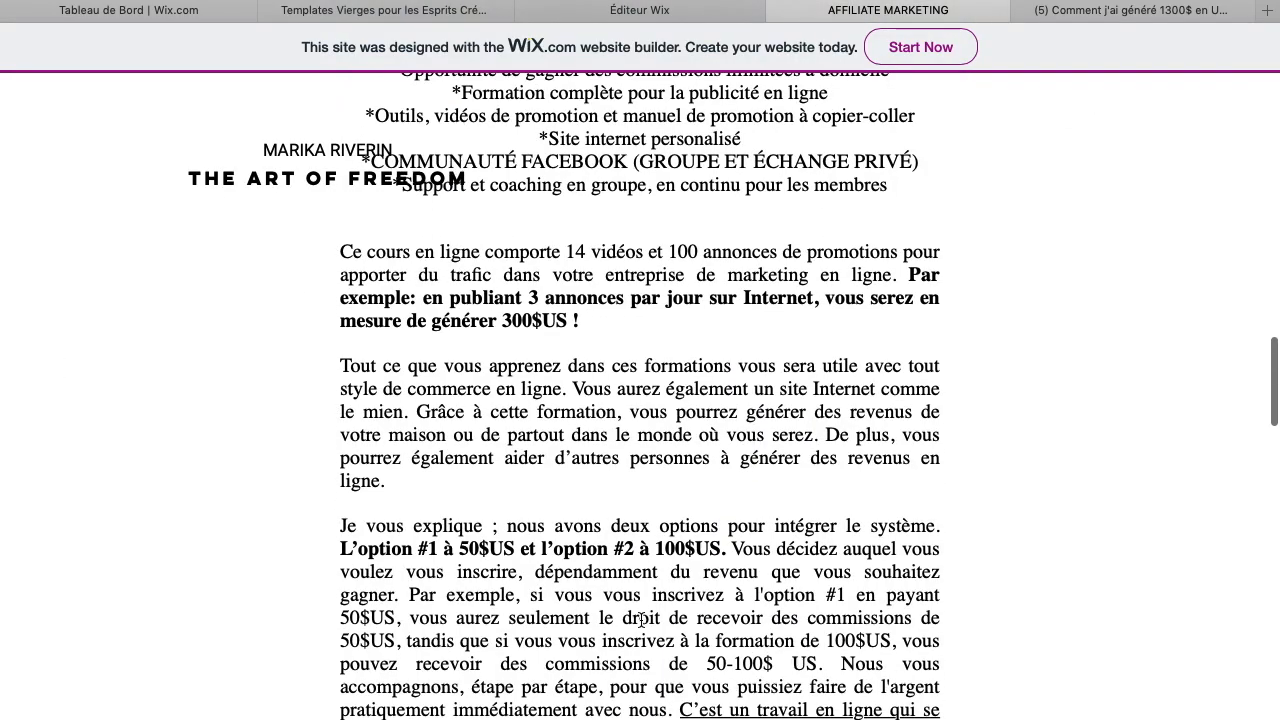
{"action": "scroll", "coordinate": [641, 626], "scroll_direction": "down", "scroll_amount": 1}
{"action": "scroll", "coordinate": [641, 626], "scroll_direction": "up", "scroll_amount": 4}
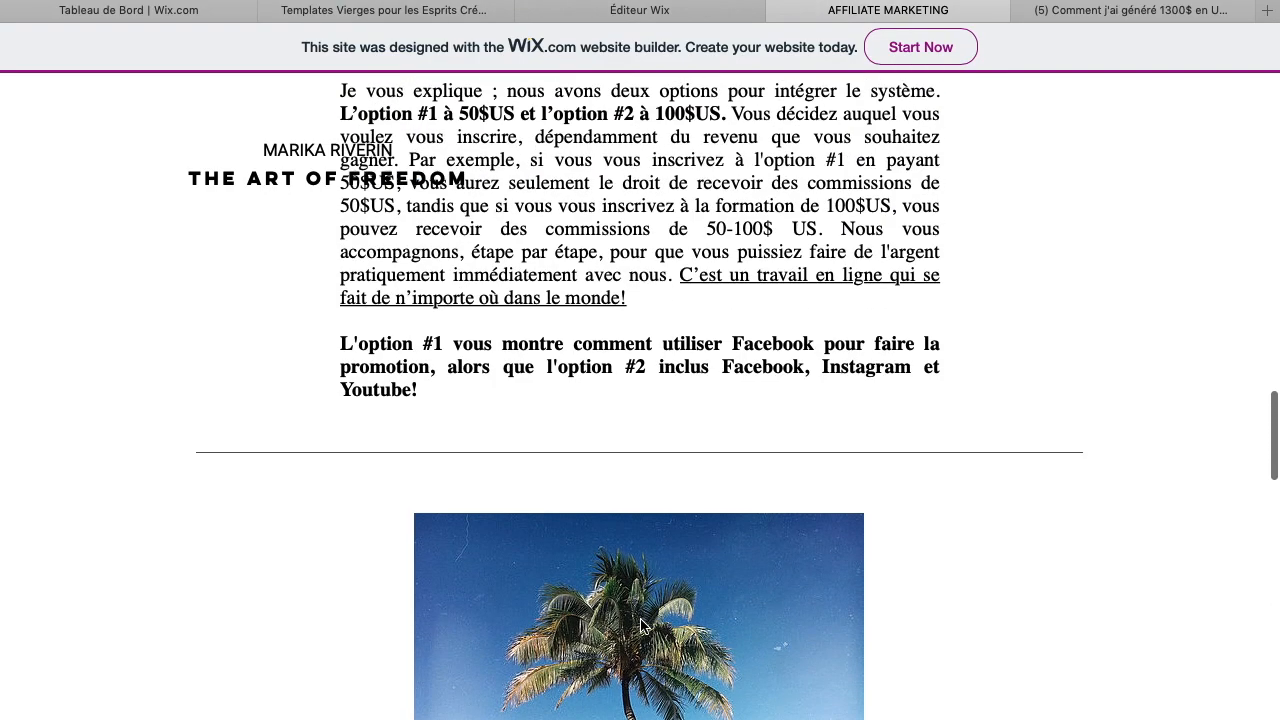
{"action": "scroll", "coordinate": [646, 581], "scroll_direction": "down", "scroll_amount": 5}
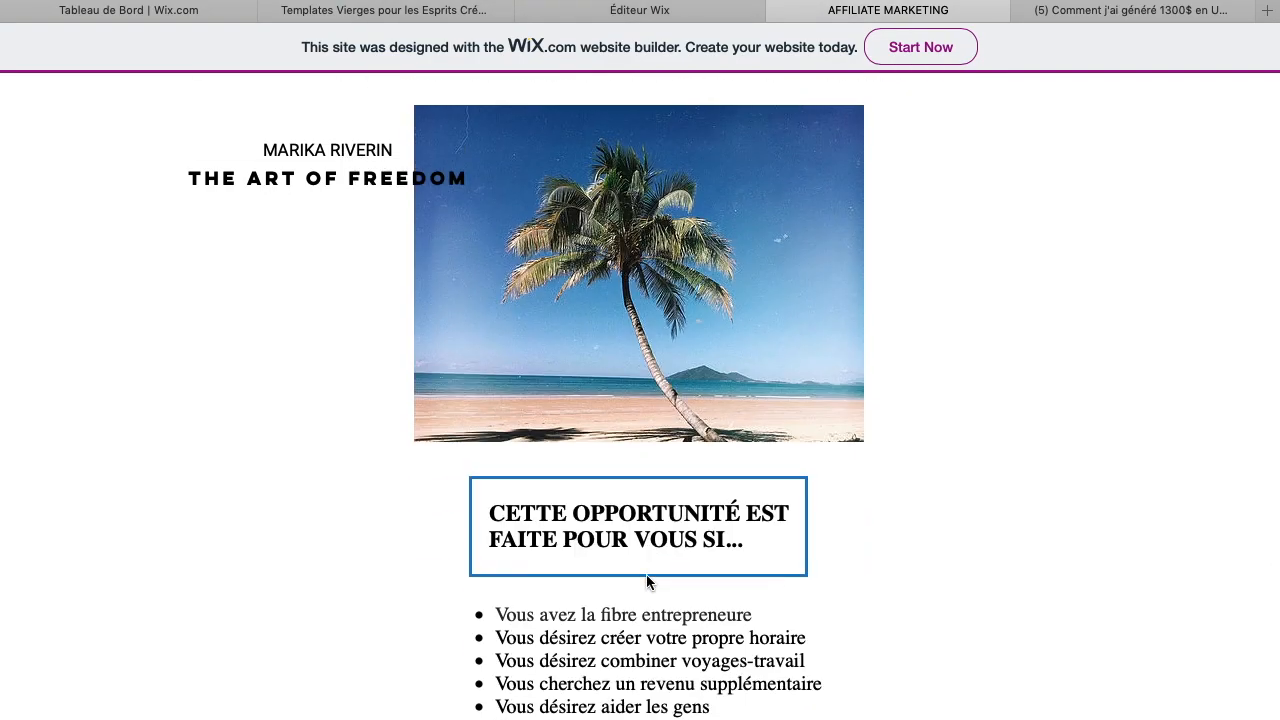
{"action": "scroll", "coordinate": [645, 447], "scroll_direction": "down", "scroll_amount": 5}
{"action": "scroll", "coordinate": [645, 448], "scroll_direction": "down", "scroll_amount": 3}
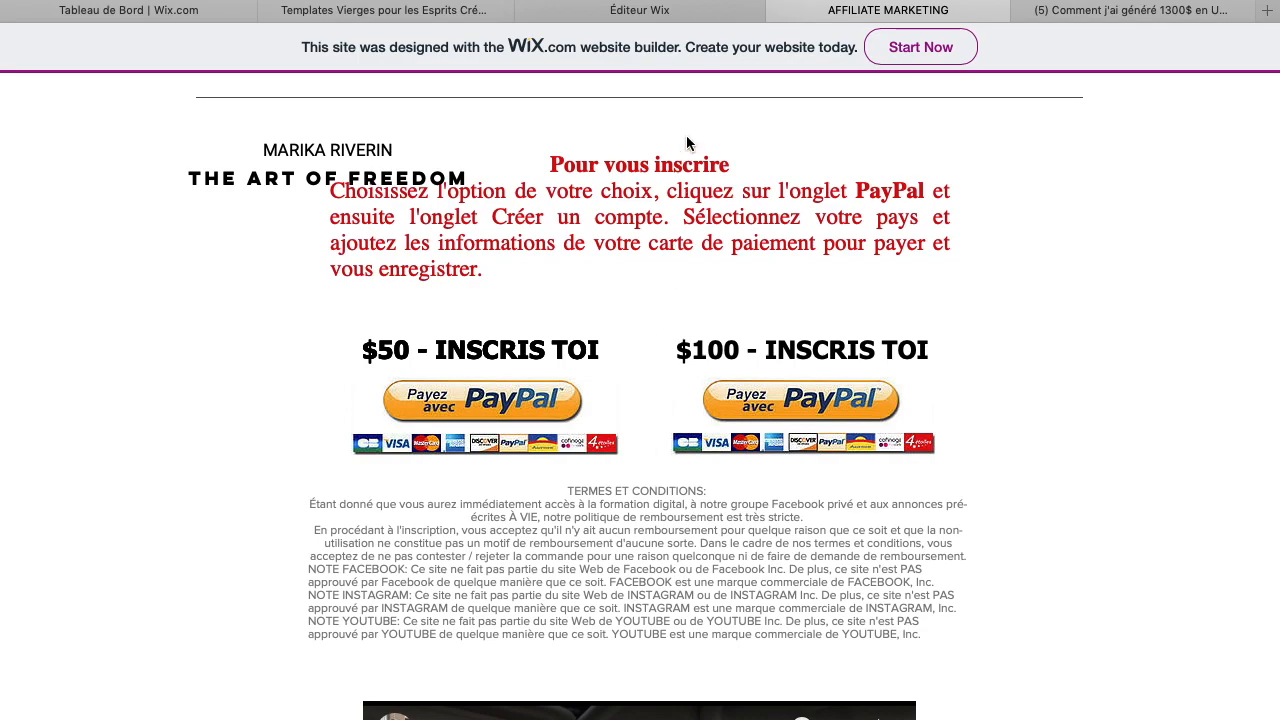
Extend the page height further below the video to about 1966 px
{"action": "left_click", "coordinate": [682, 13]}
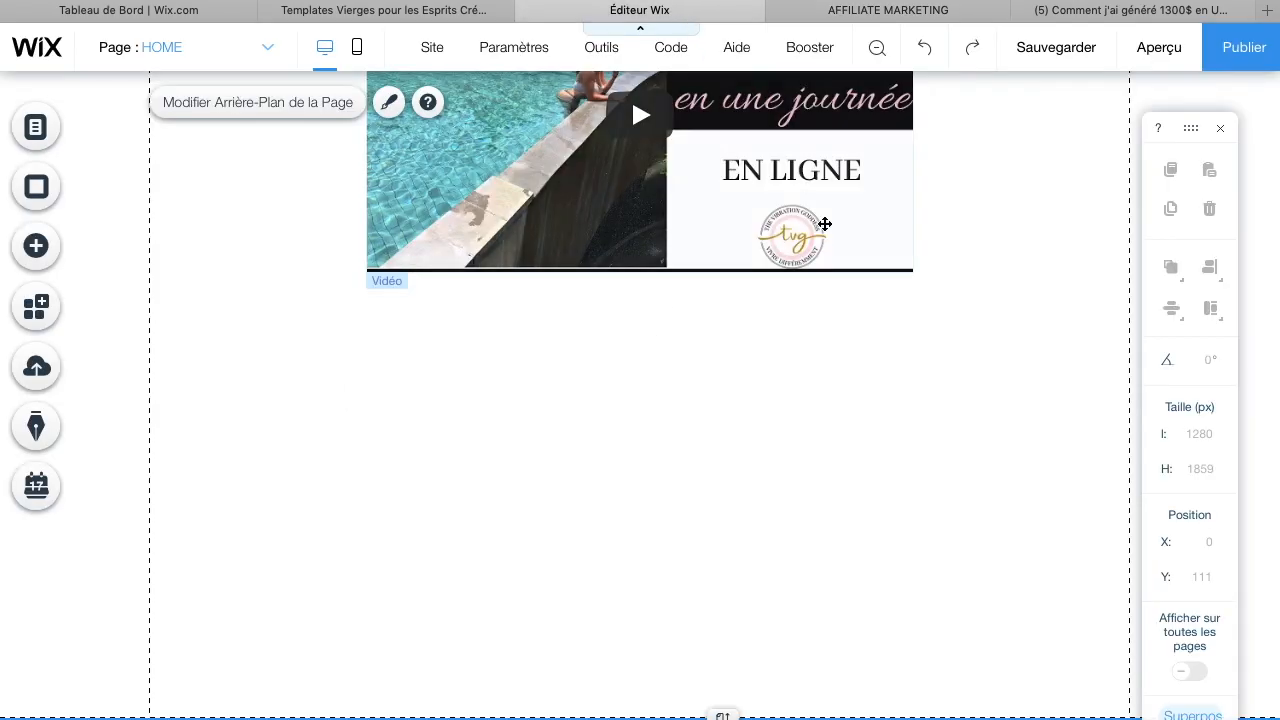
{"action": "scroll", "coordinate": [824, 224], "scroll_direction": "down", "scroll_amount": 2}
{"action": "left_click_drag", "start_coordinate": [729, 603], "coordinate": [712, 719]}
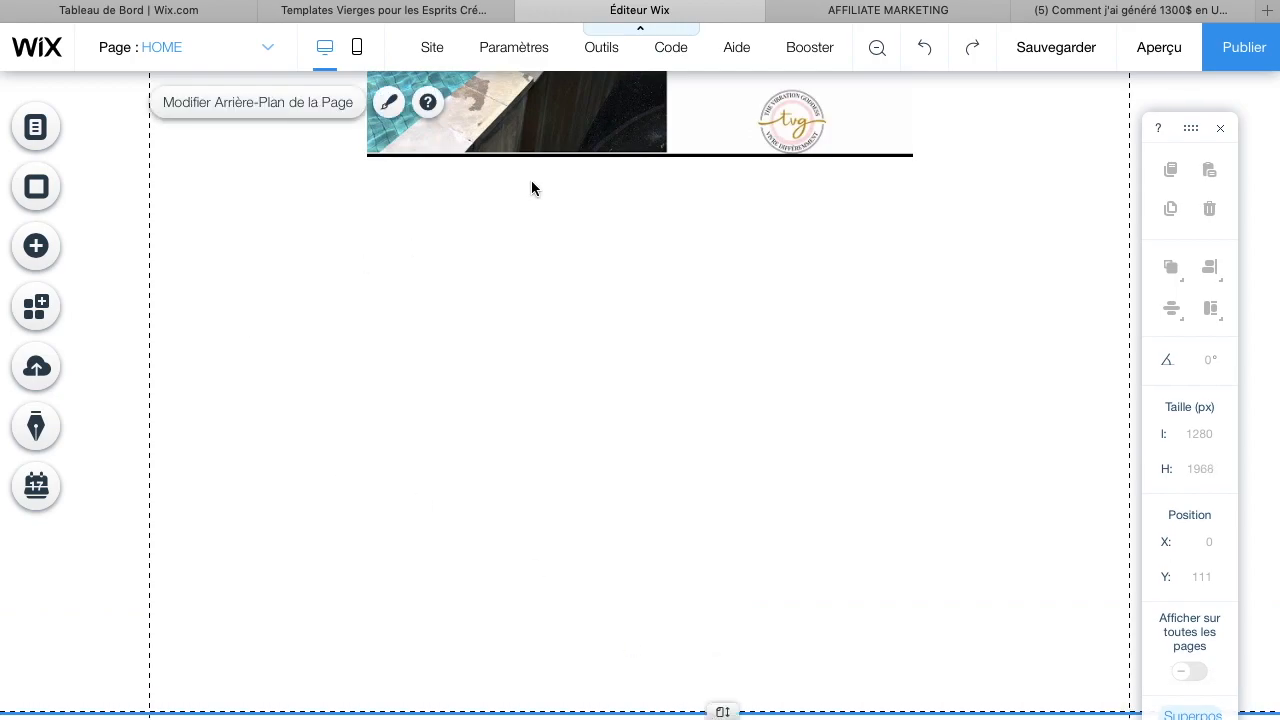
Search Google Images for "bouton paypal pay" in a new browser tab
{"action": "left_click", "coordinate": [914, 11]}
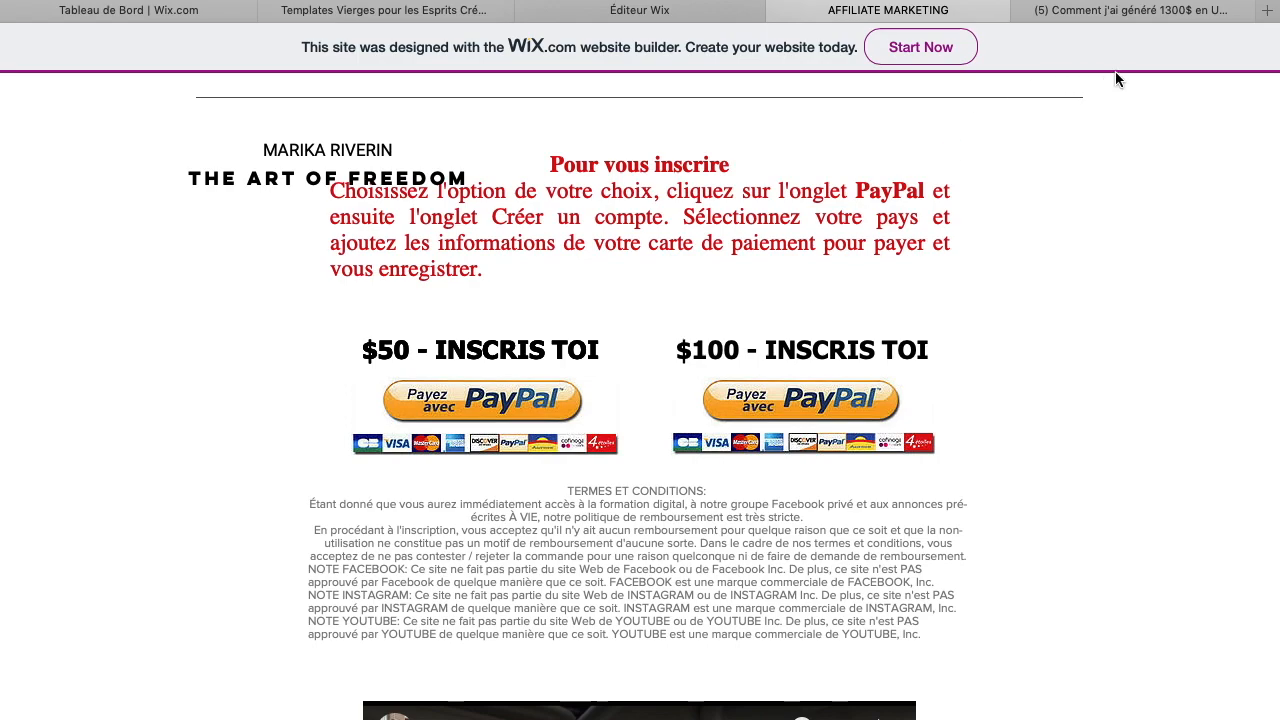
{"action": "left_click", "coordinate": [1110, 10]}
{"action": "key", "text": "super+l"}
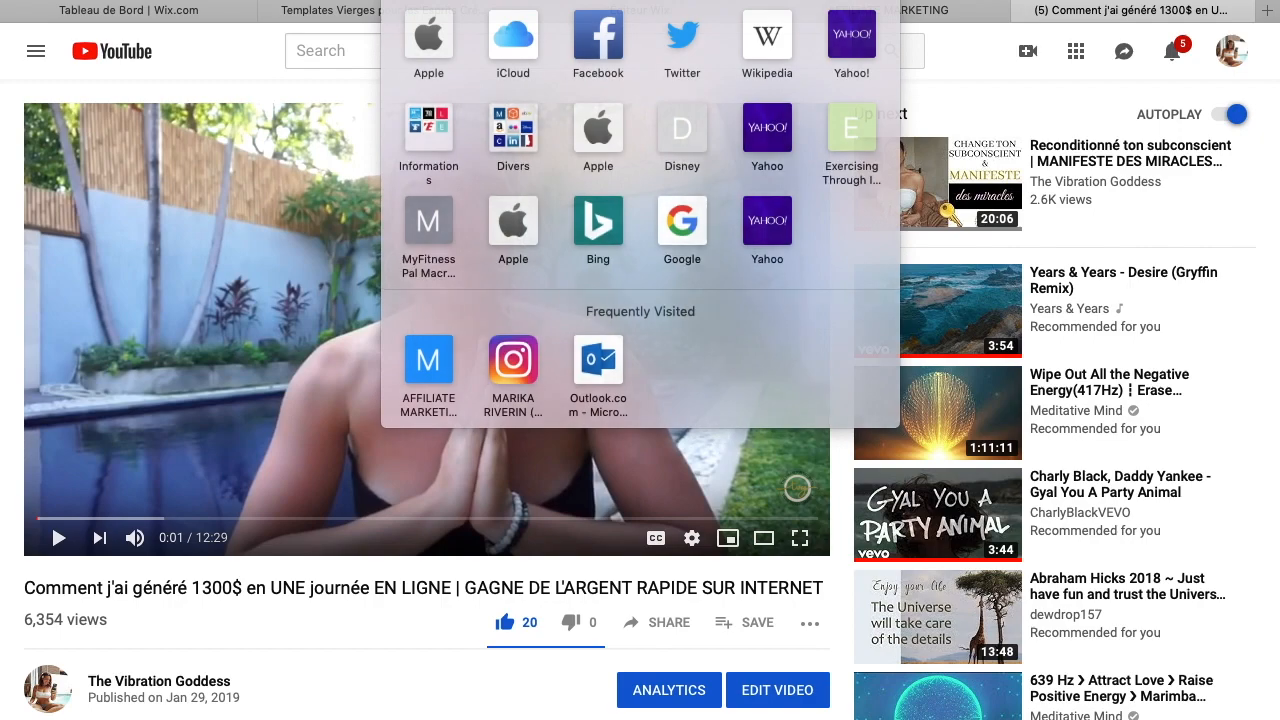
{"action": "key", "text": "Escape"}
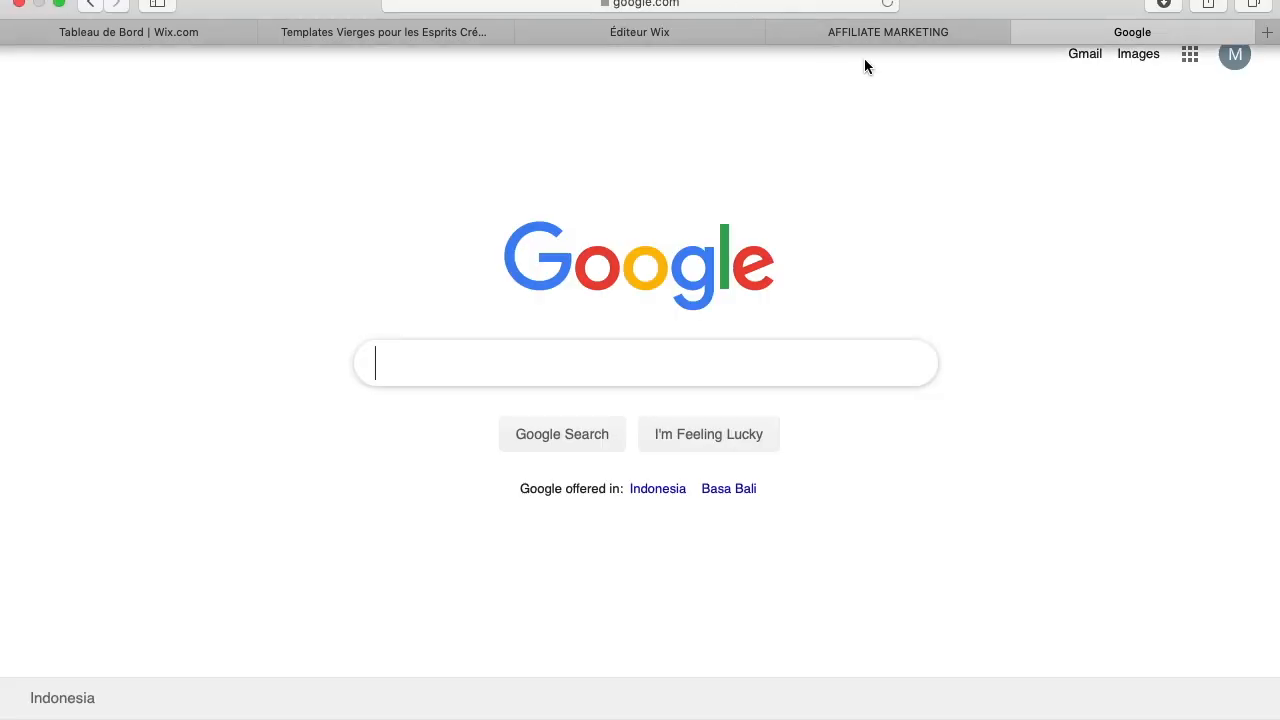
{"action": "type", "text": "bouto"}
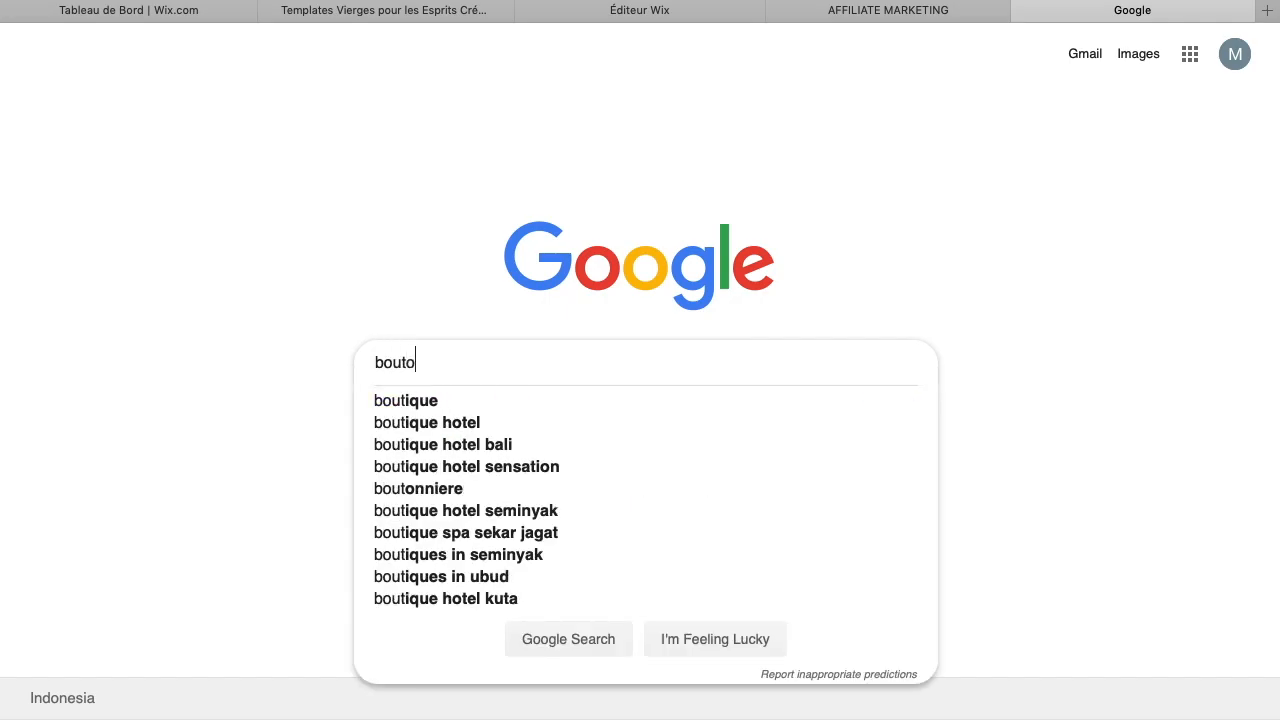
{"action": "type", "text": "n paypal pay"}
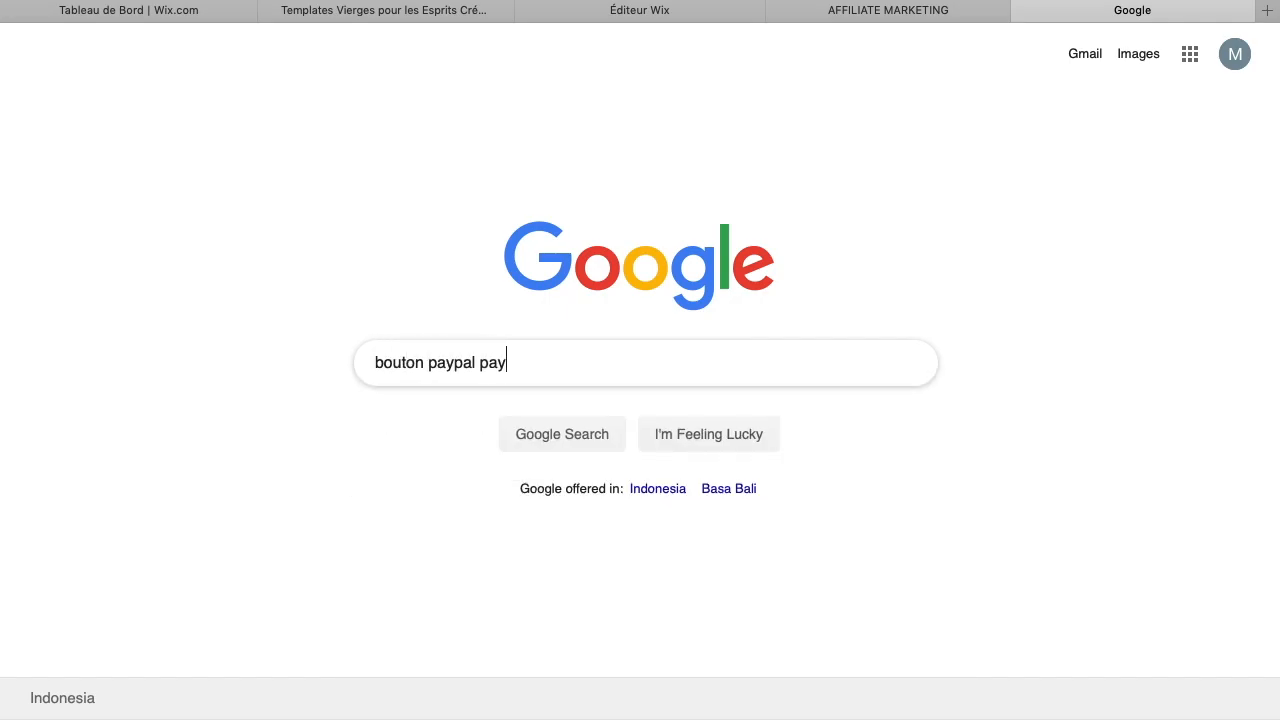
{"action": "key", "text": "Return"}
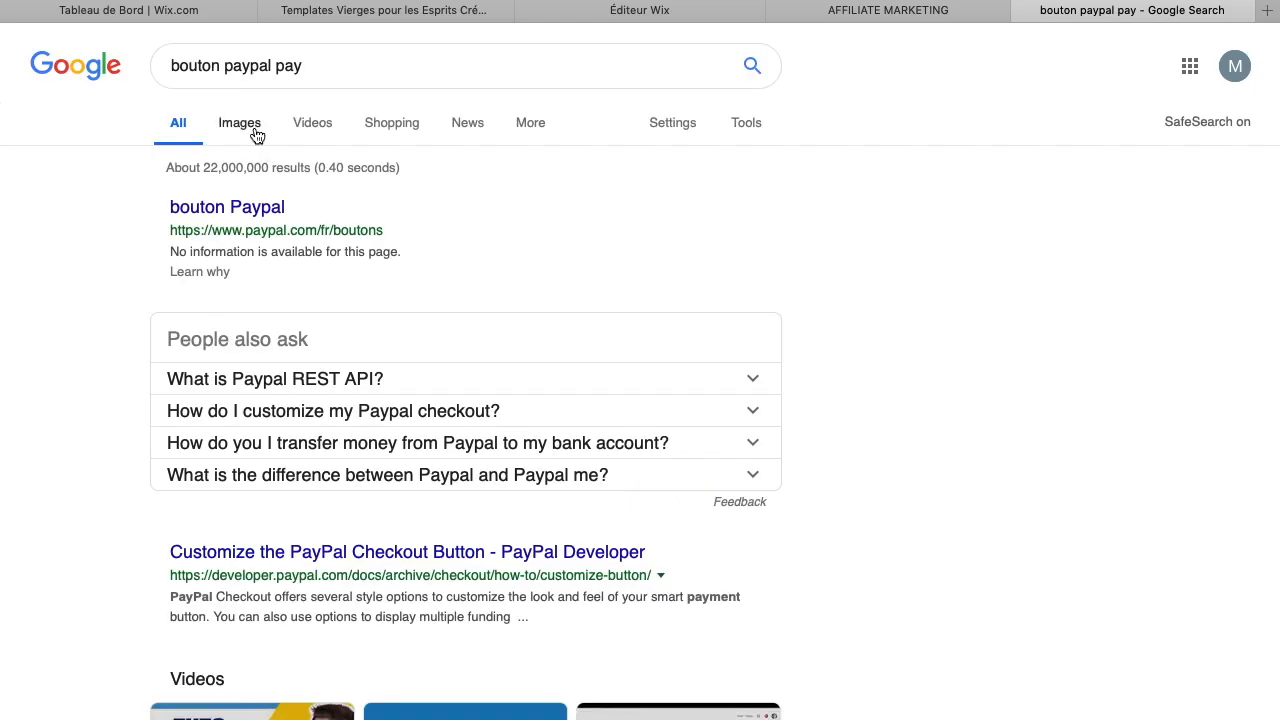
{"action": "left_click", "coordinate": [240, 123]}
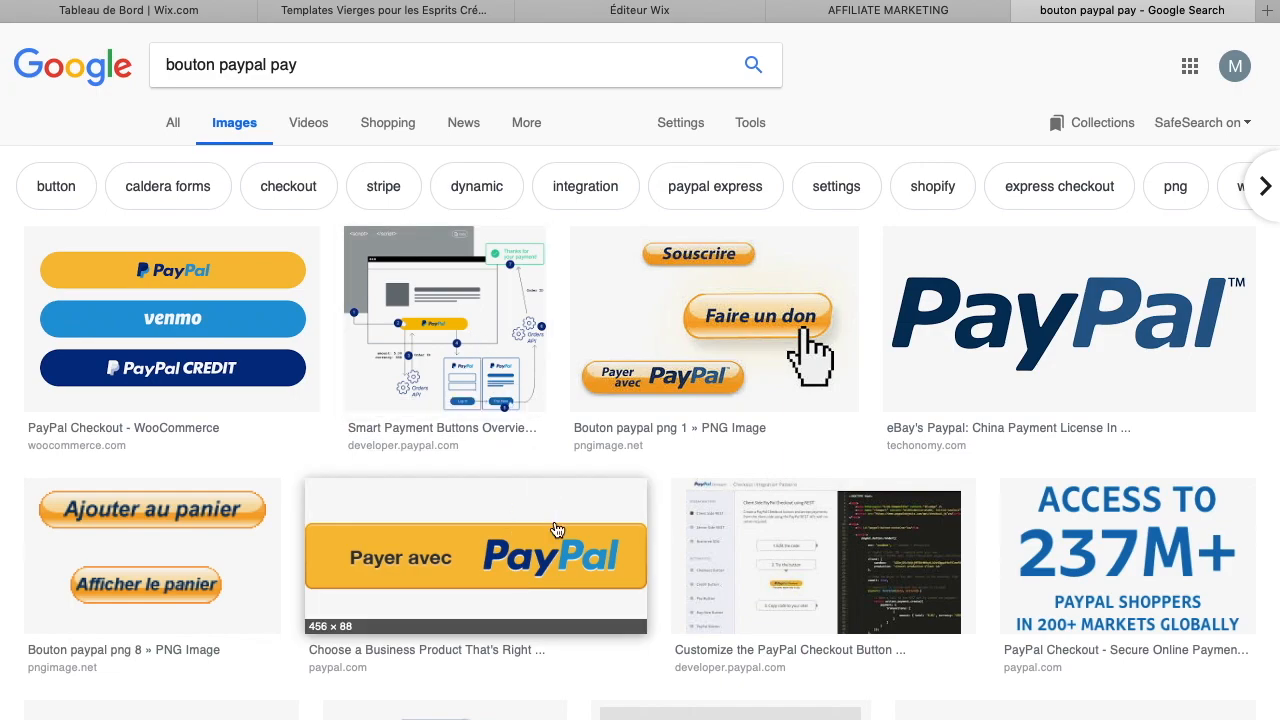
Save the "Payez avec PayPal" button image to Documents as "Paypal bouton"
{"action": "scroll", "coordinate": [557, 530], "scroll_direction": "down", "scroll_amount": 6}
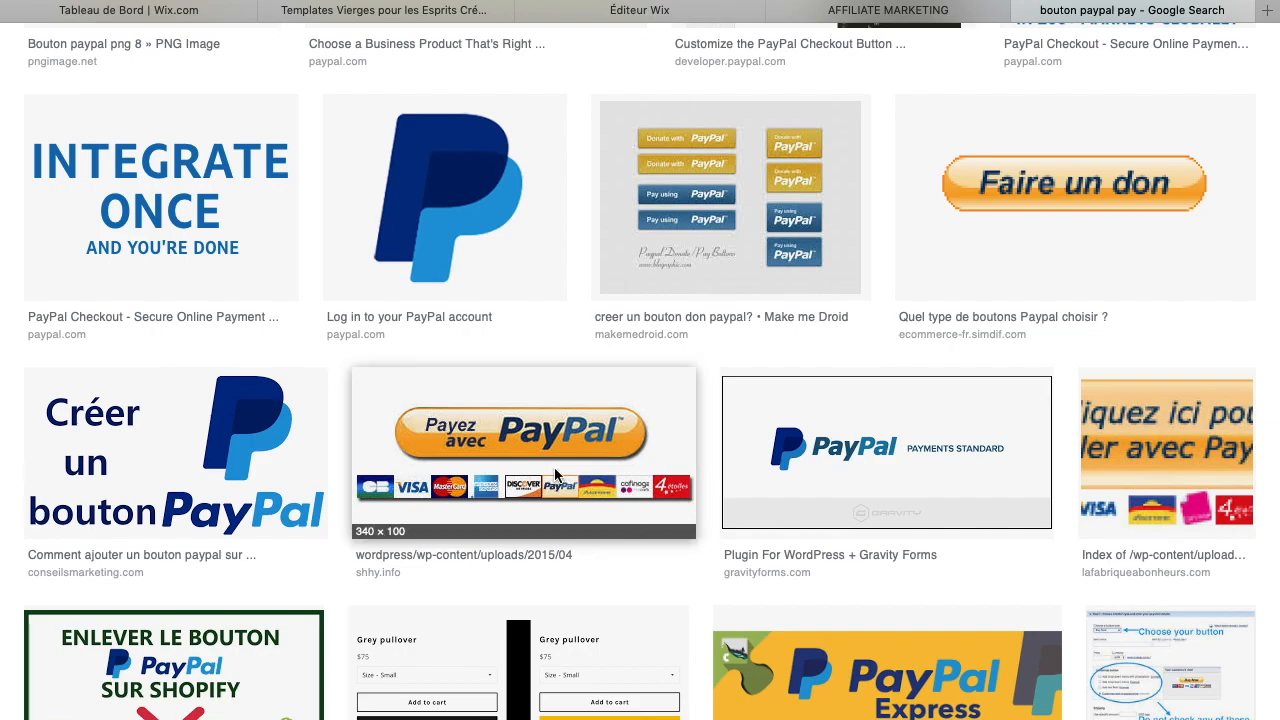
{"action": "right_click", "coordinate": [502, 496]}
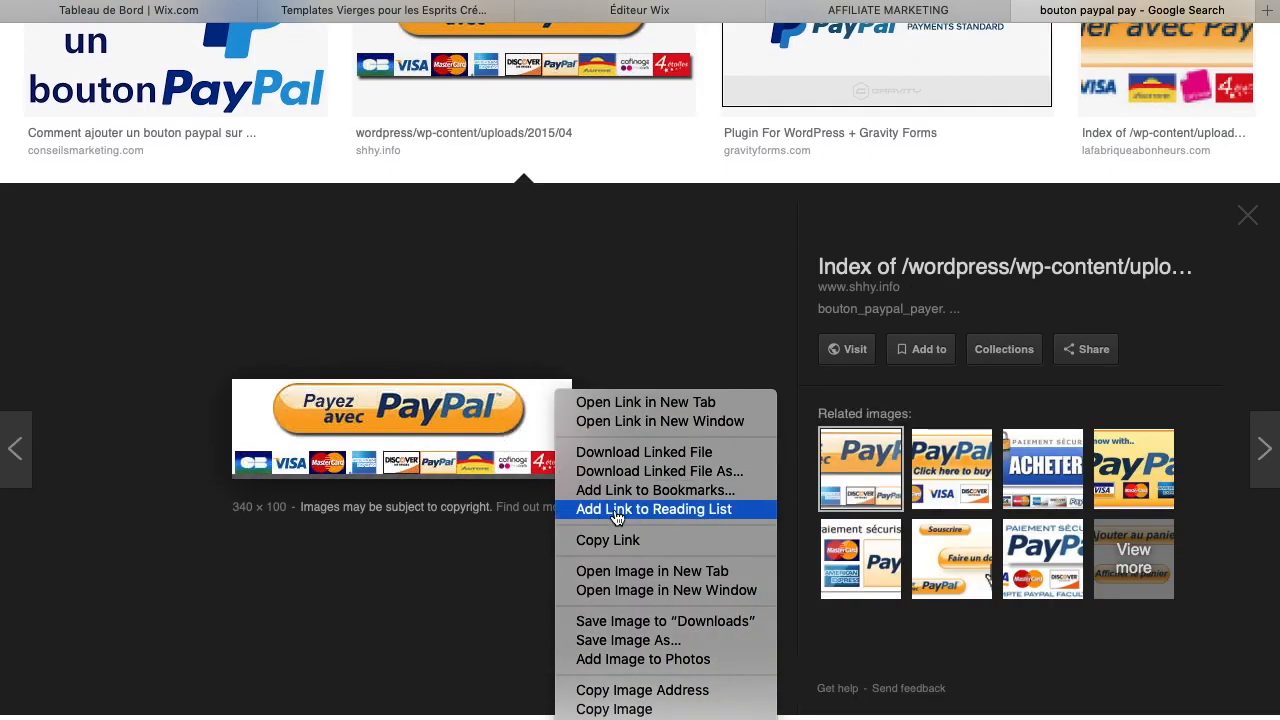
{"action": "left_click", "coordinate": [641, 643]}
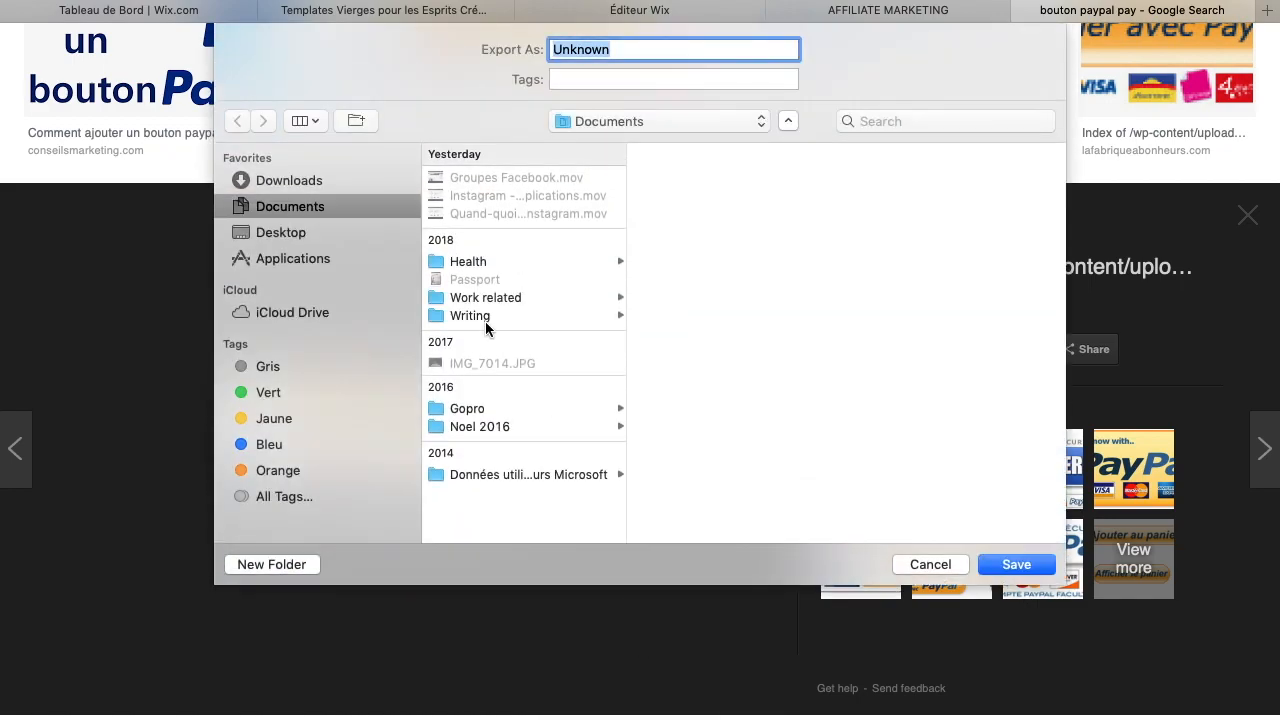
{"action": "type", "text": "P"}
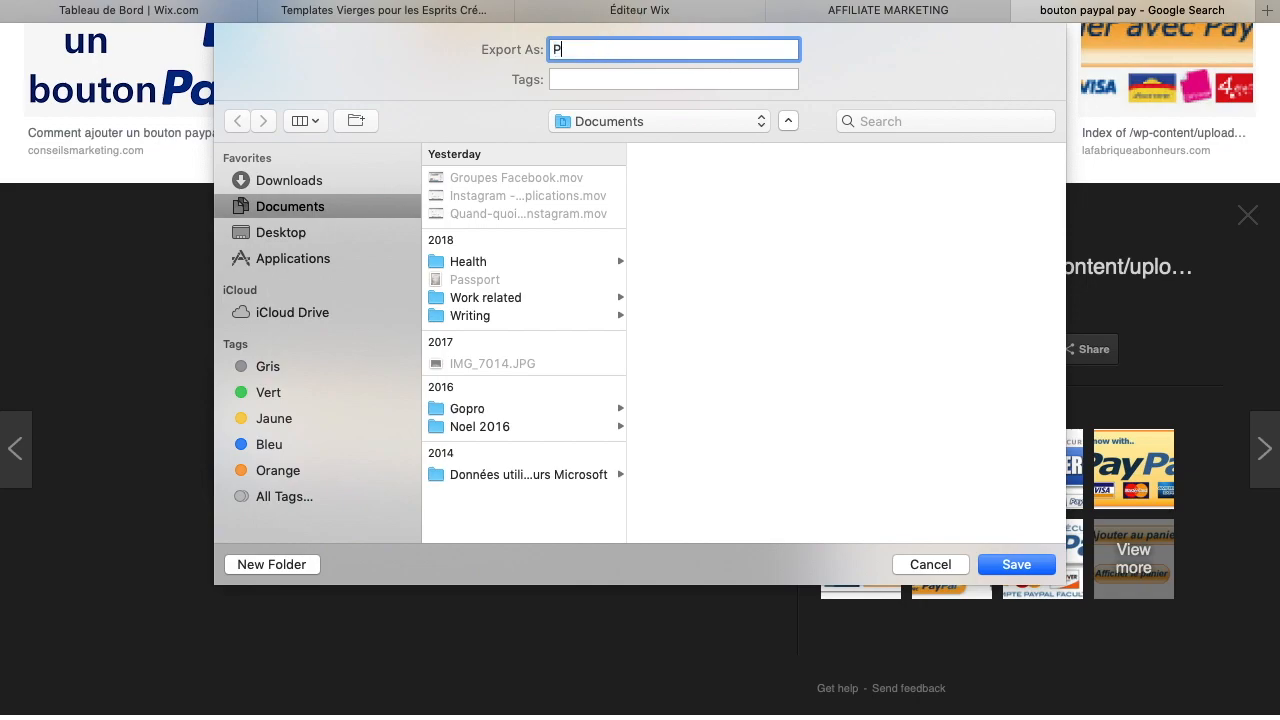
{"action": "type", "text": "aypal bouton"}
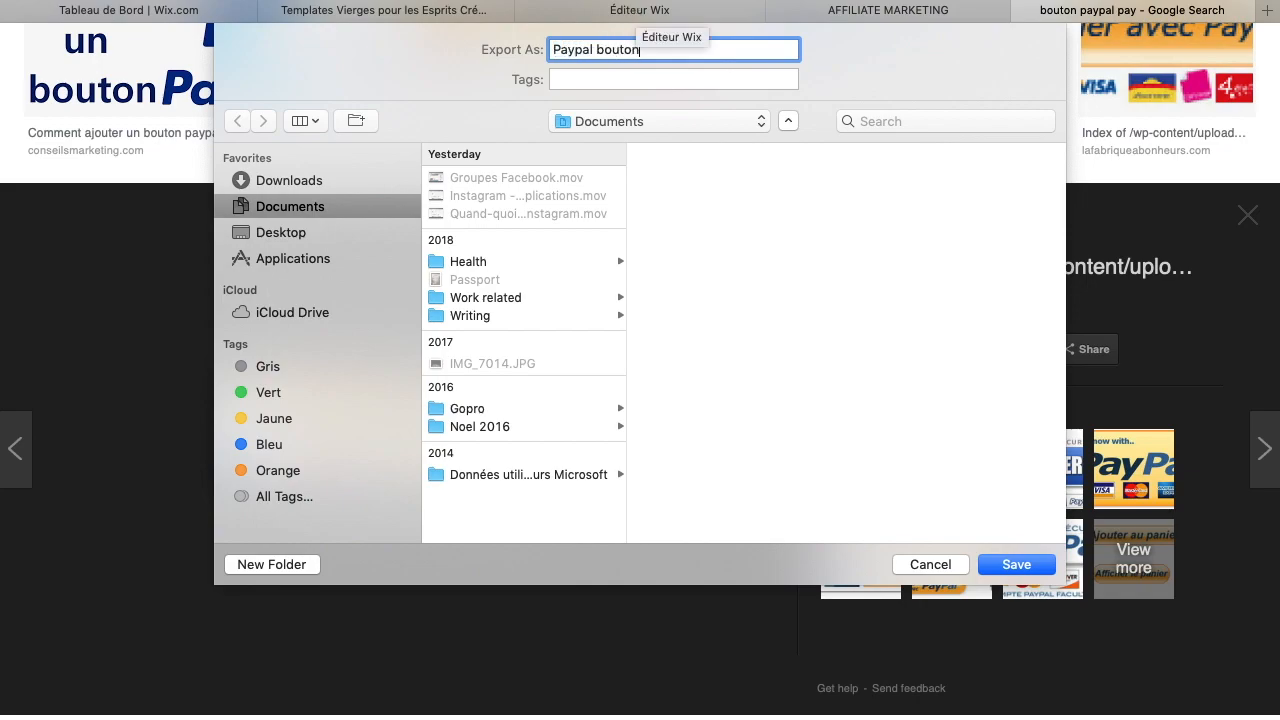
{"action": "key", "text": "Return"}
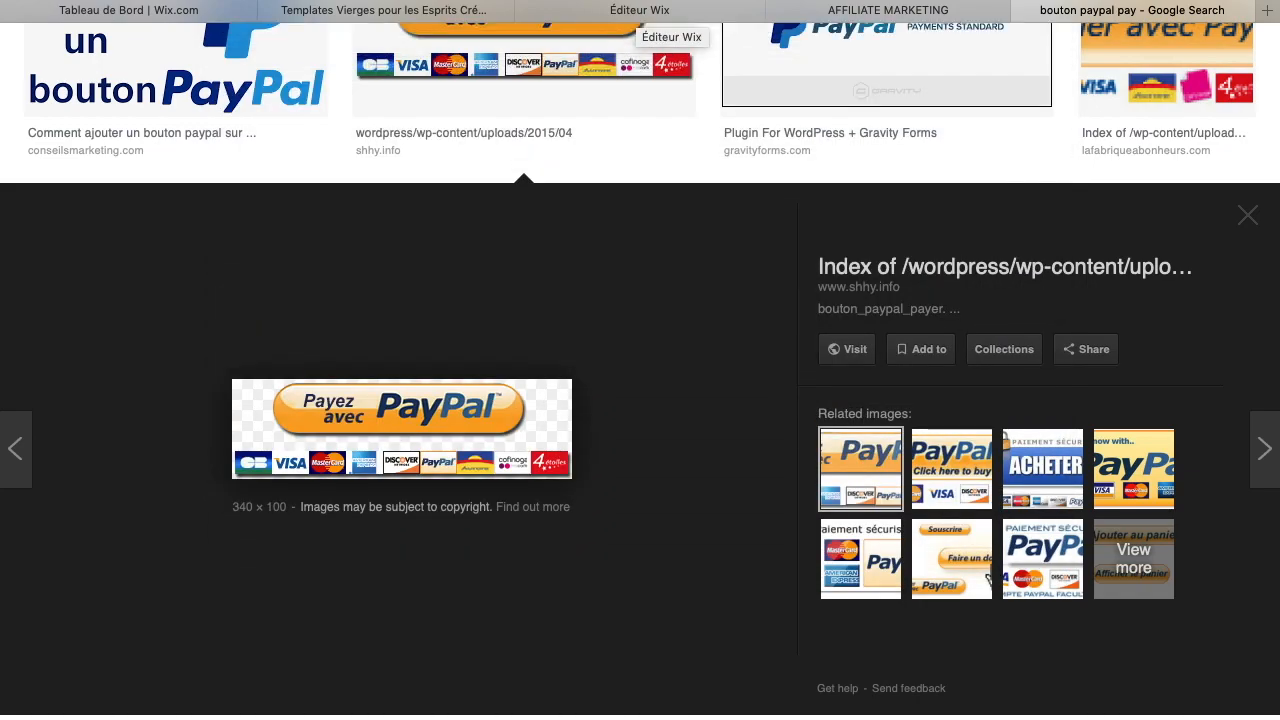
Return to the Wix editor tab and add the saved "Paypal bouton.jpg" image from your uploads to the page
{"action": "left_click", "coordinate": [893, 14]}
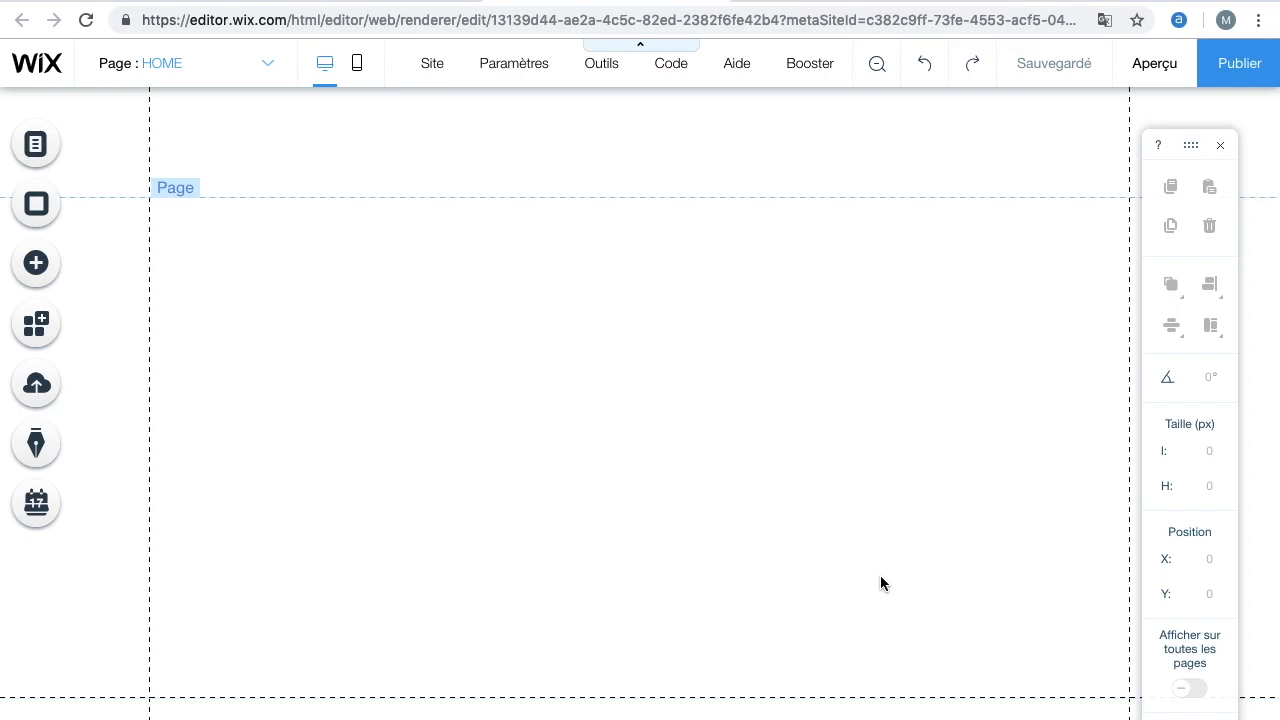
{"action": "scroll", "coordinate": [880, 575], "scroll_direction": "down", "scroll_amount": 1}
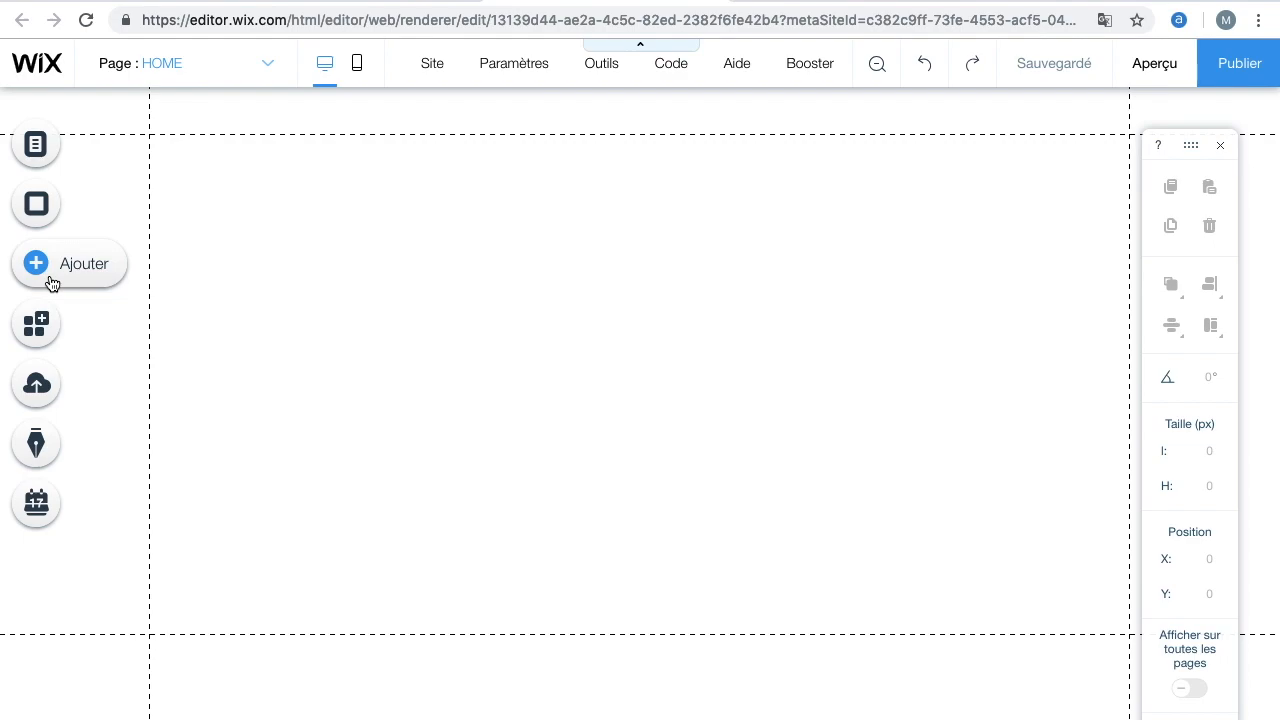
{"action": "left_click", "coordinate": [53, 283]}
{"action": "left_click", "coordinate": [110, 173]}
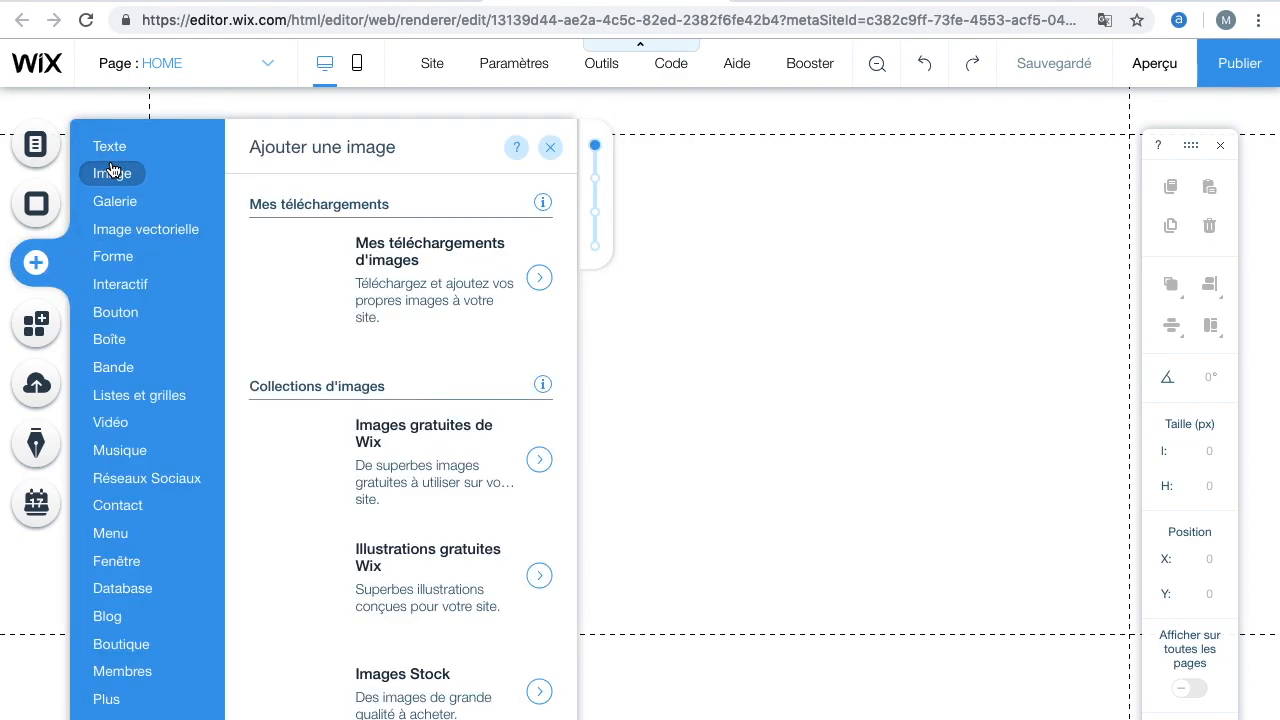
{"action": "left_click", "coordinate": [409, 291]}
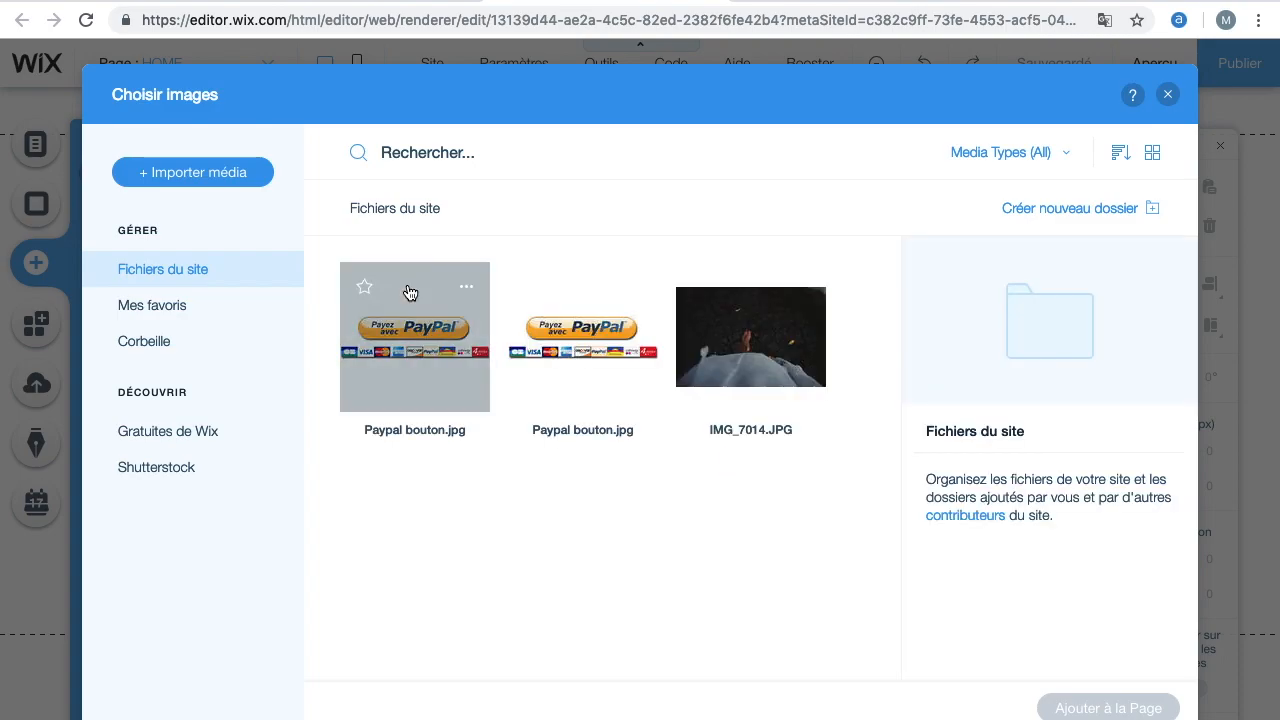
{"action": "left_click", "coordinate": [626, 362]}
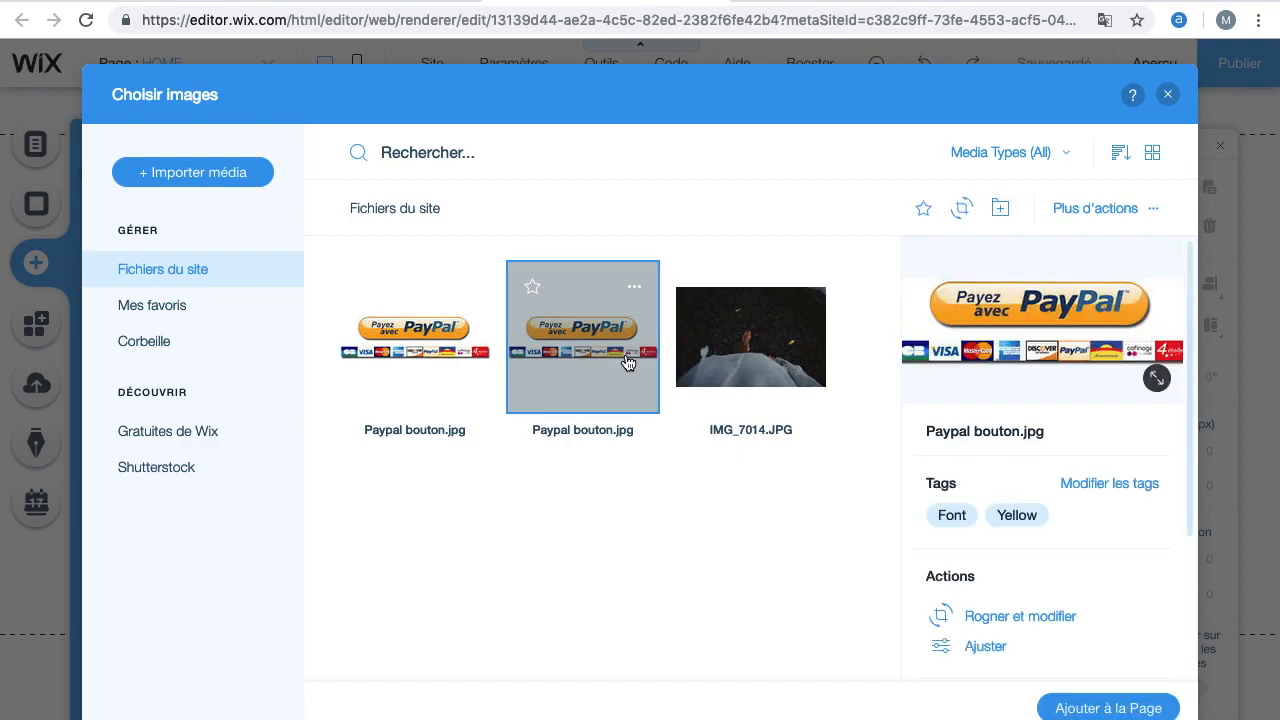
{"action": "left_click", "coordinate": [1108, 710]}
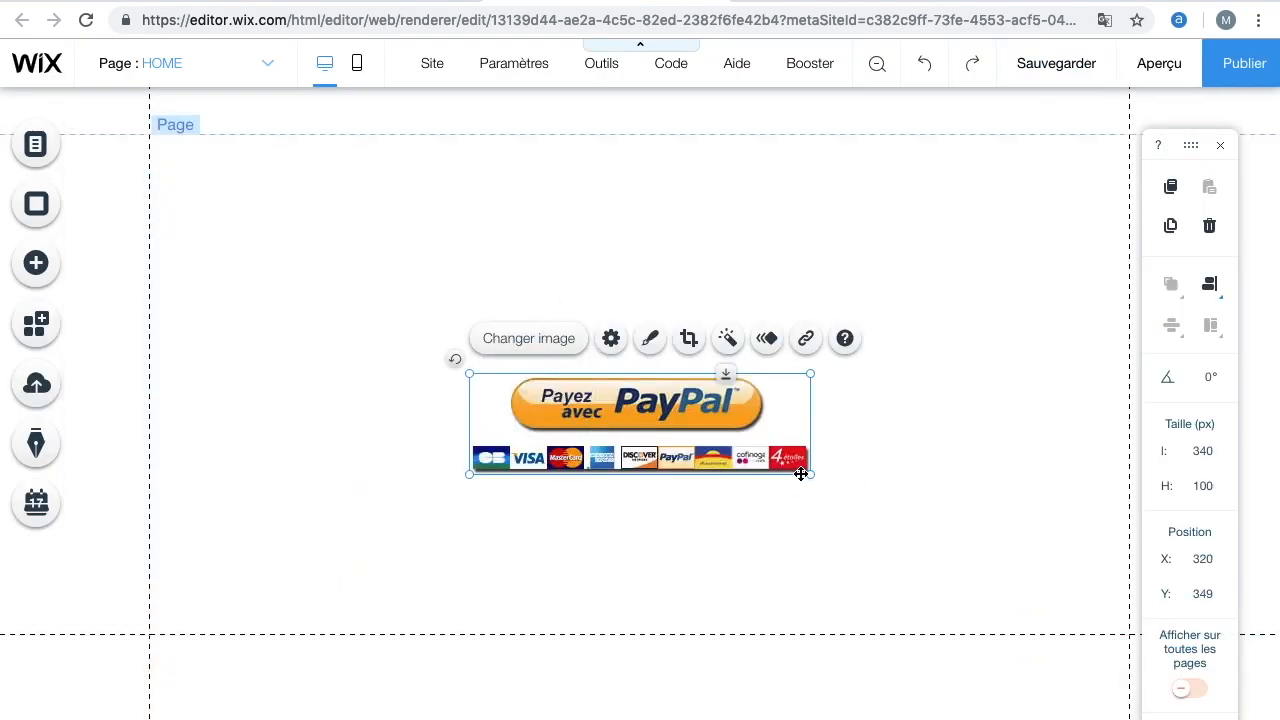
Resize the PayPal button image to about 239 x 70 px and move it toward the left of the section
{"action": "left_click", "coordinate": [812, 483]}
{"action": "left_click", "coordinate": [757, 439]}
{"action": "left_click_drag", "start_coordinate": [810, 474], "coordinate": [709, 444]}
{"action": "left_click_drag", "start_coordinate": [636, 425], "coordinate": [527, 378]}
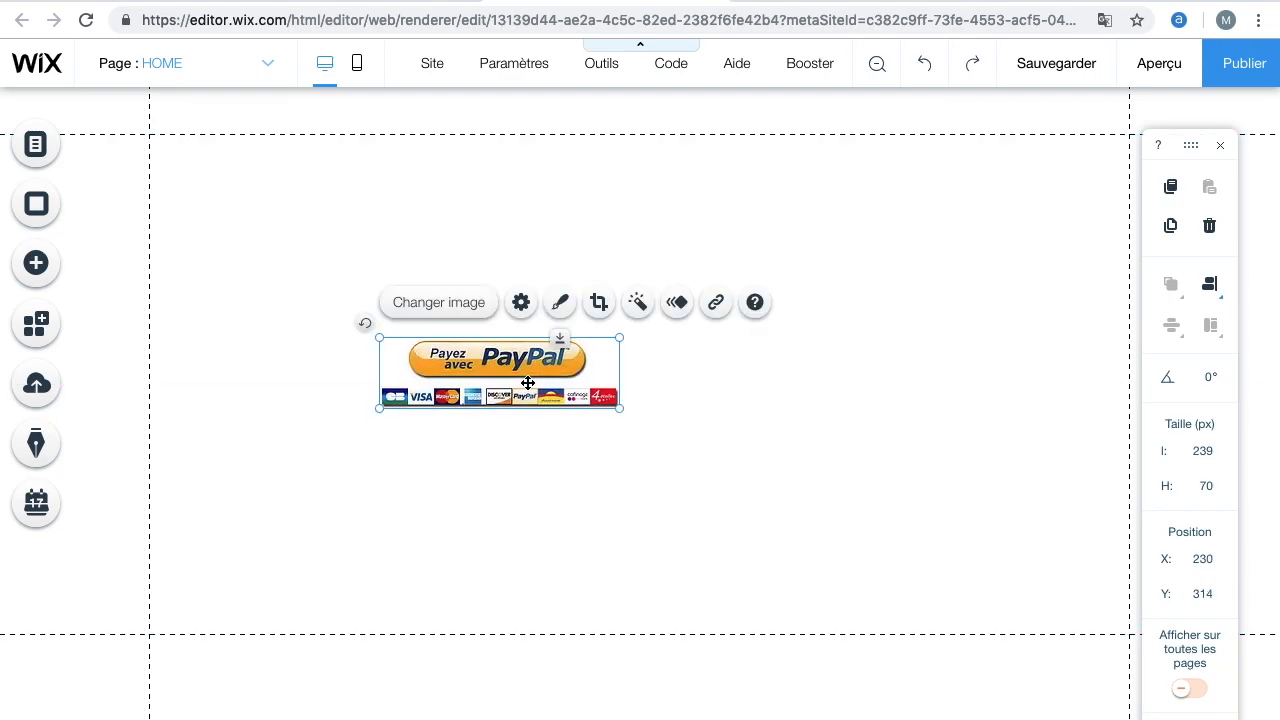
{"action": "left_click", "coordinate": [710, 400]}
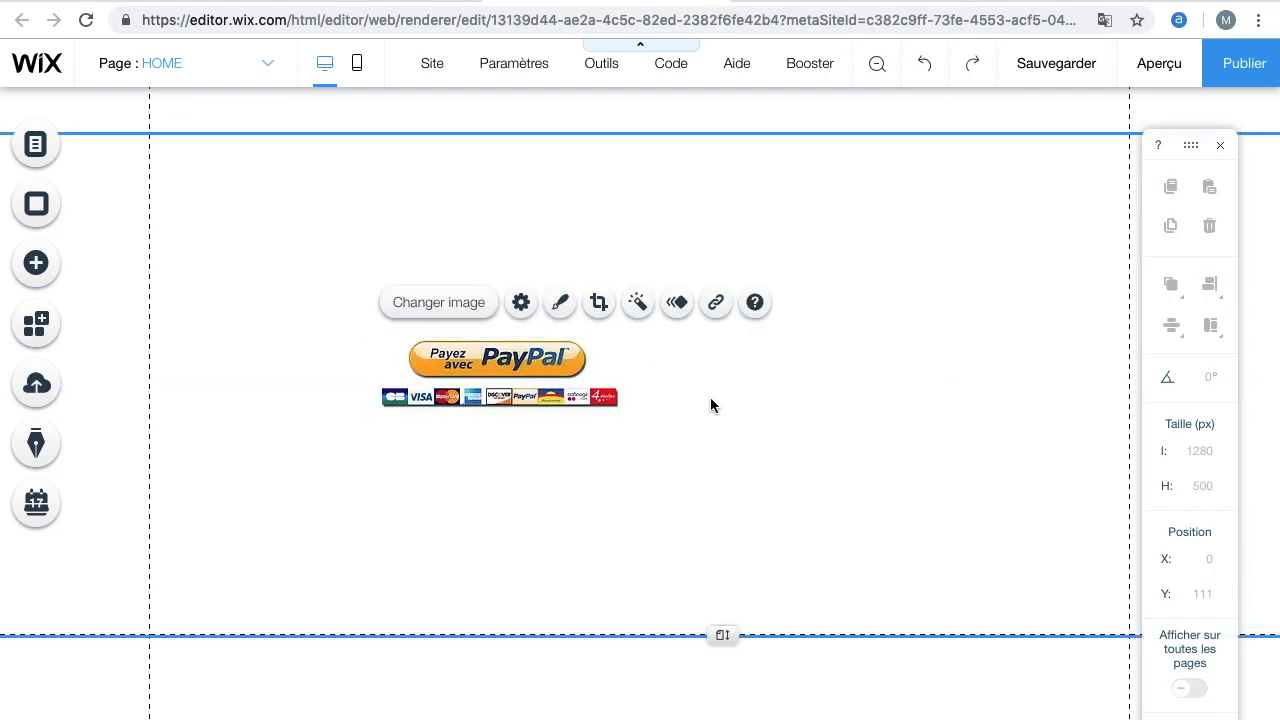
Add a second copy of the "Paypal bouton.jpg" image from your uploads to the page
{"action": "left_click", "coordinate": [30, 266]}
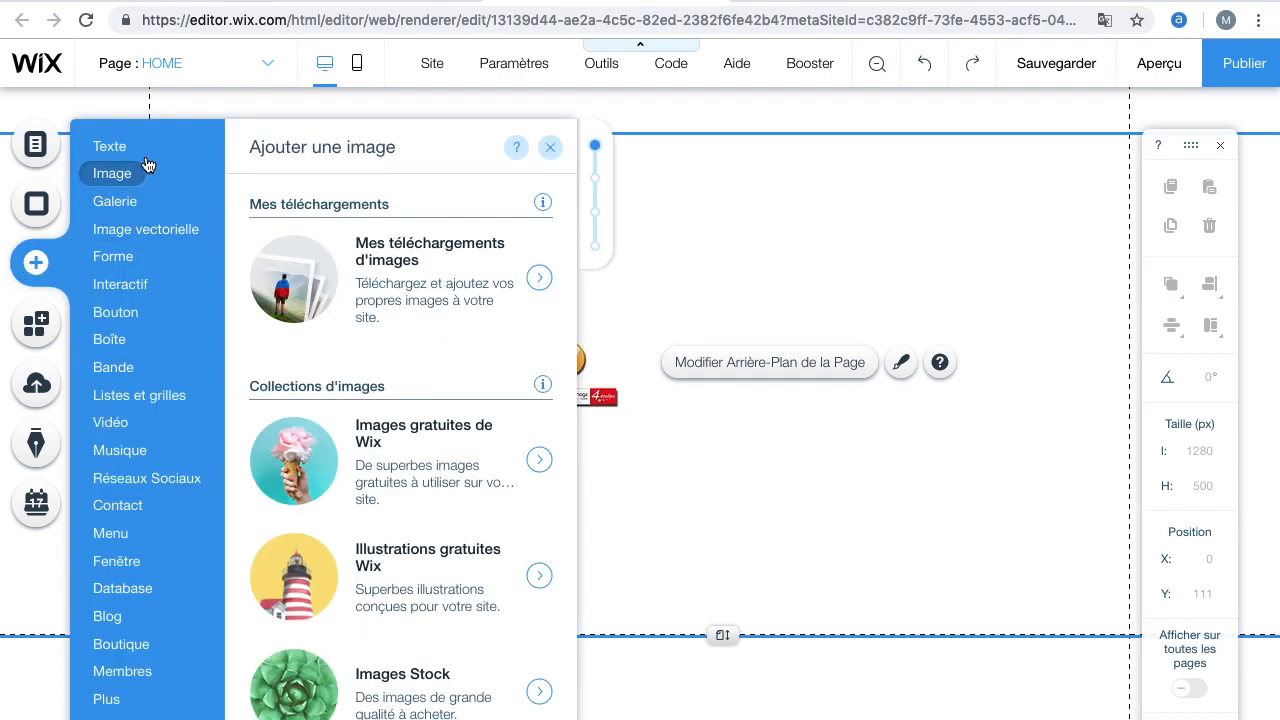
{"action": "left_click", "coordinate": [512, 280]}
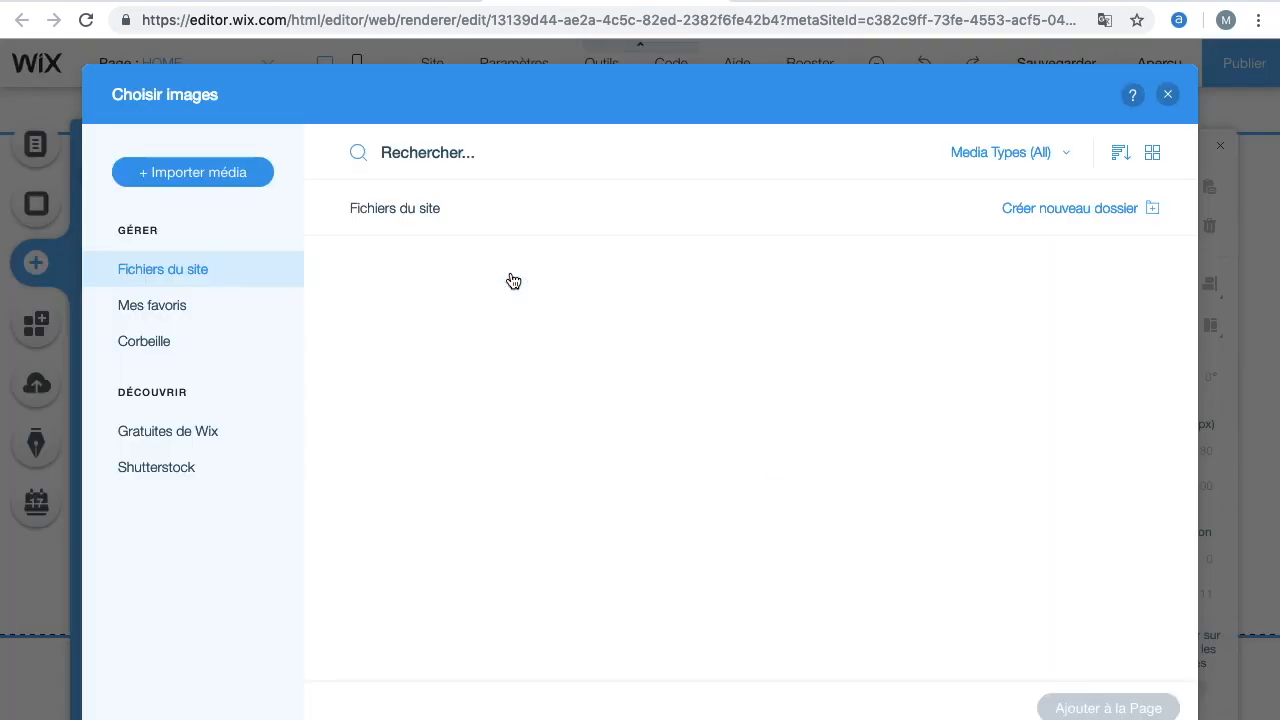
{"action": "left_click", "coordinate": [440, 310]}
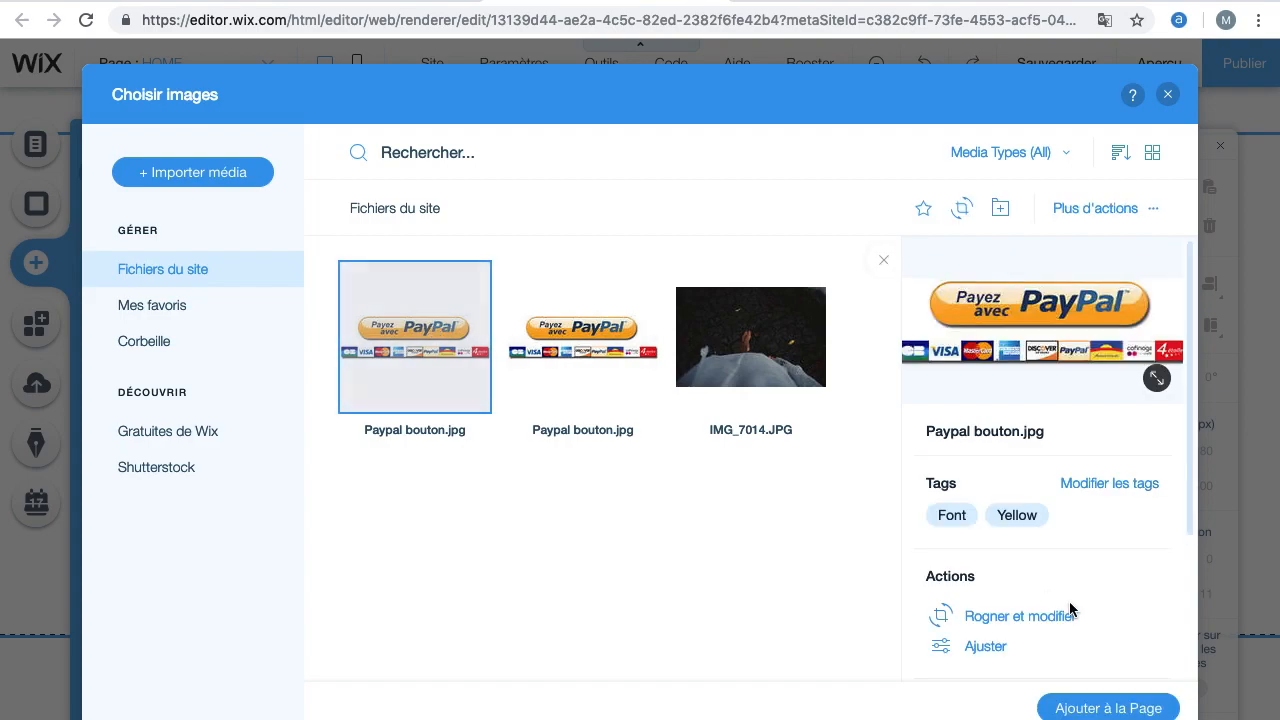
{"action": "left_click", "coordinate": [1108, 708]}
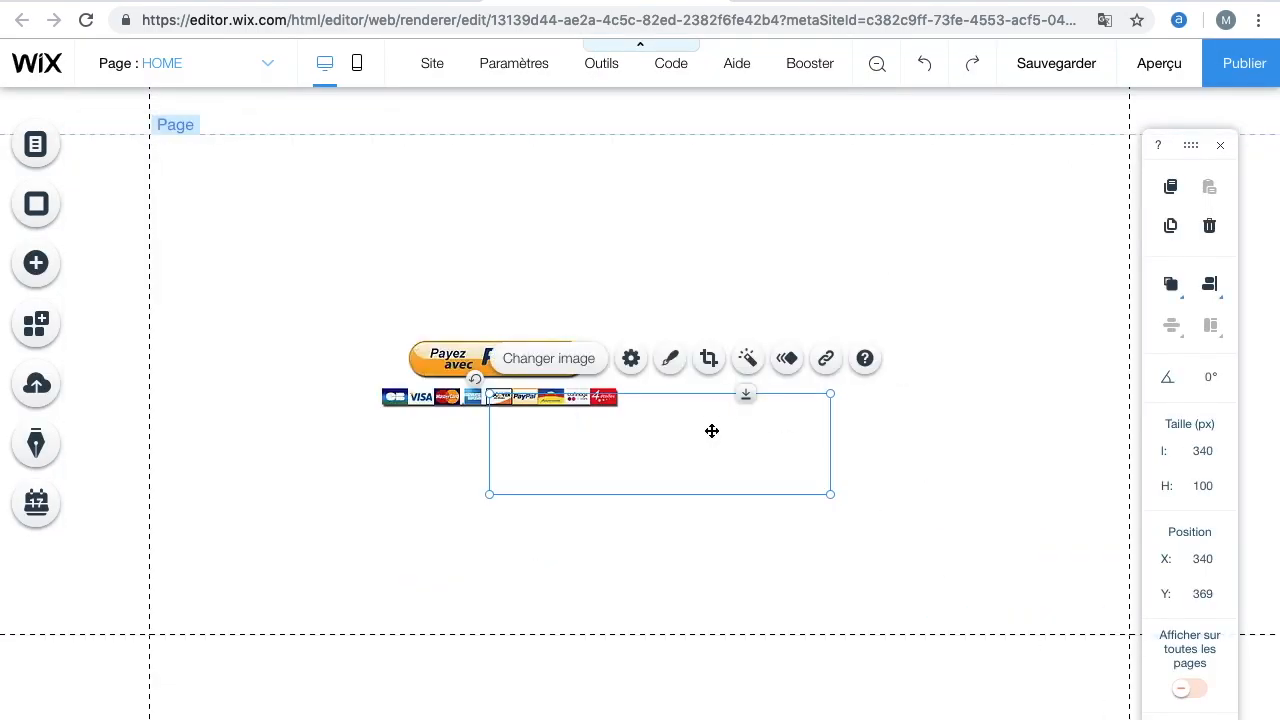
Resize the second PayPal button to about 266 x 78 px and place it to the right of the first
{"action": "left_click_drag", "start_coordinate": [829, 493], "coordinate": [757, 471]}
{"action": "left_click_drag", "start_coordinate": [630, 448], "coordinate": [812, 396]}
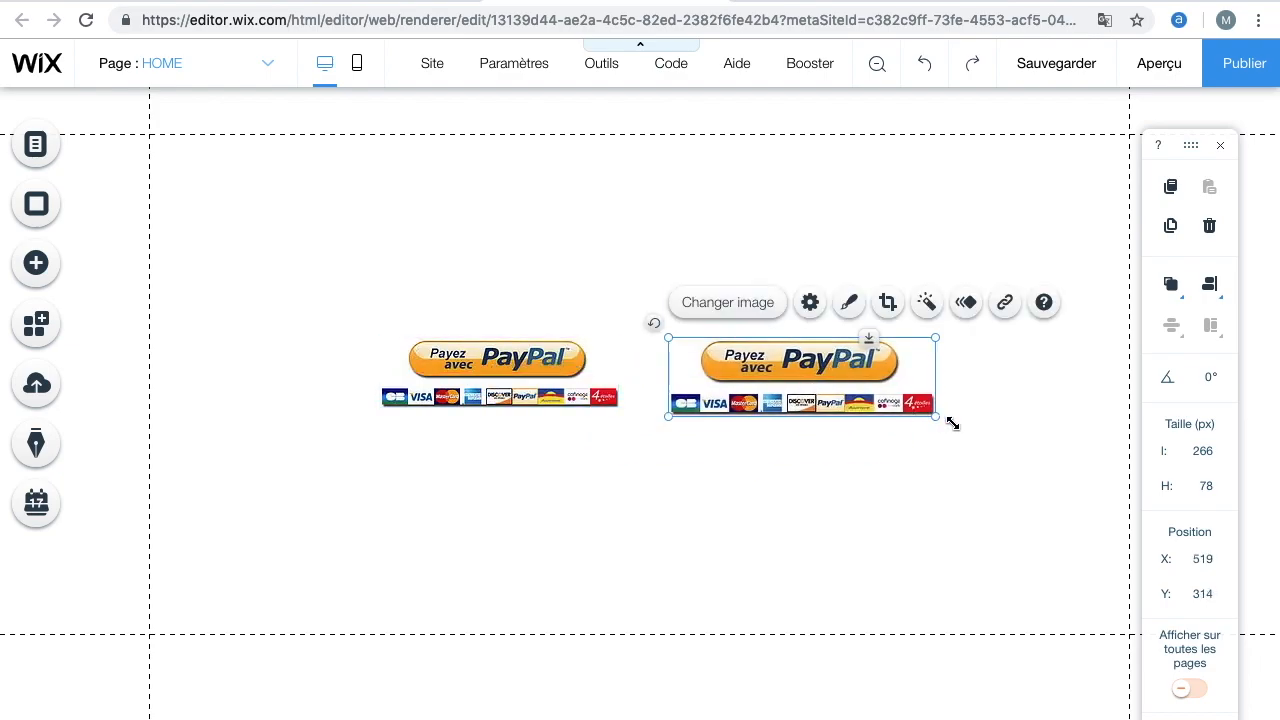
{"action": "left_click_drag", "start_coordinate": [937, 420], "coordinate": [931, 416]}
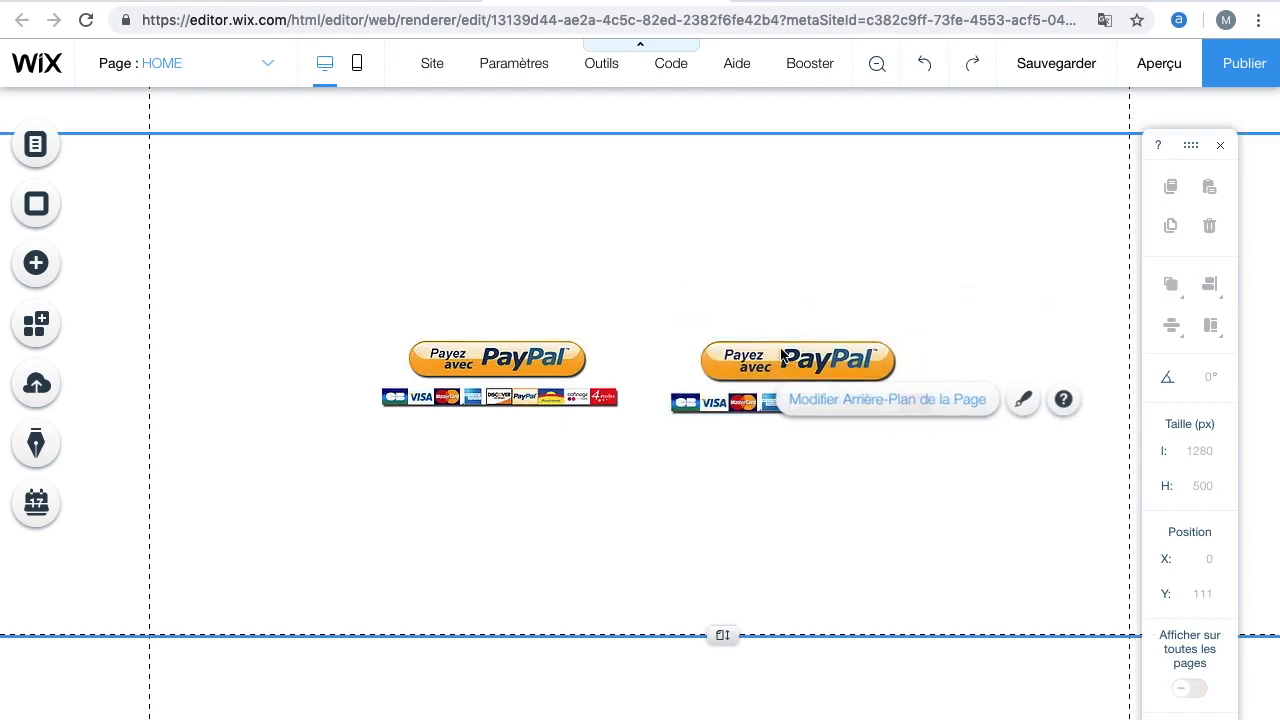
{"action": "left_click_drag", "start_coordinate": [780, 346], "coordinate": [801, 363]}
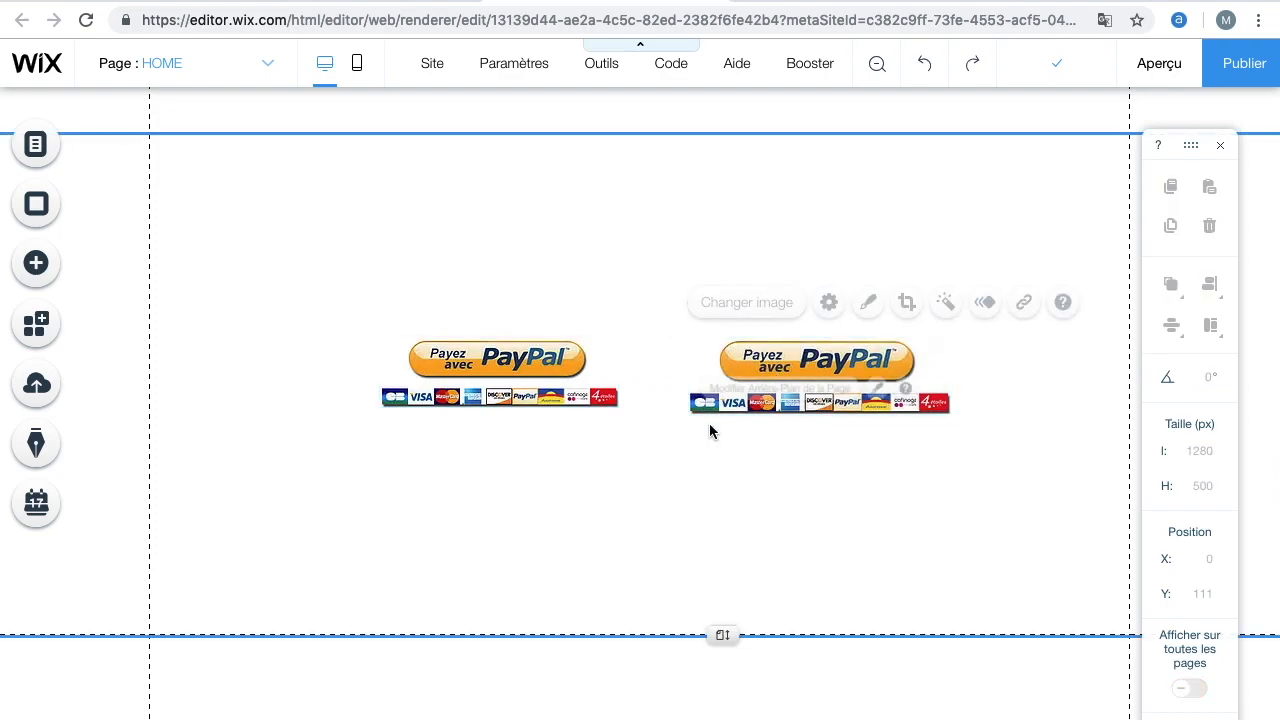
Move the first PayPal button slightly left and enlarge it to match the second button
{"action": "left_click_drag", "start_coordinate": [547, 353], "coordinate": [528, 354]}
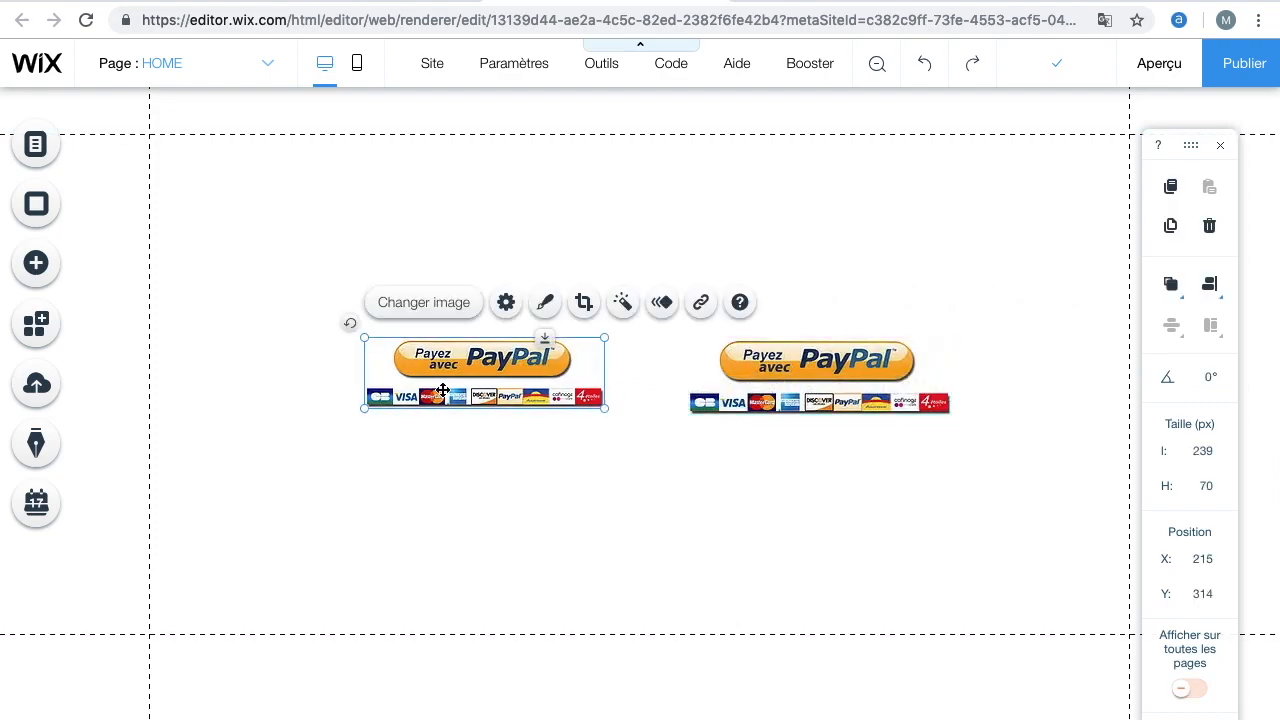
{"action": "left_click_drag", "start_coordinate": [366, 410], "coordinate": [352, 417]}
{"action": "left_click", "coordinate": [505, 491]}
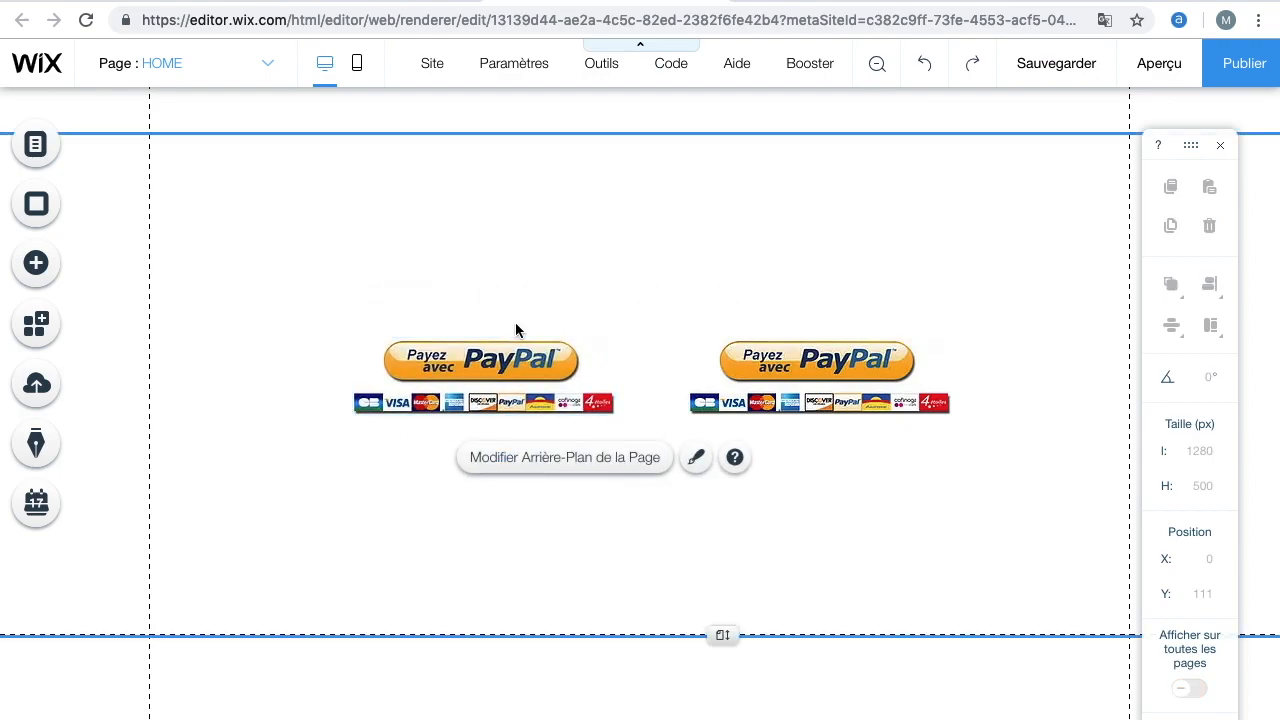
Add a Titre 6 heading to the page and replace its text with "$50"
{"action": "left_click", "coordinate": [38, 272]}
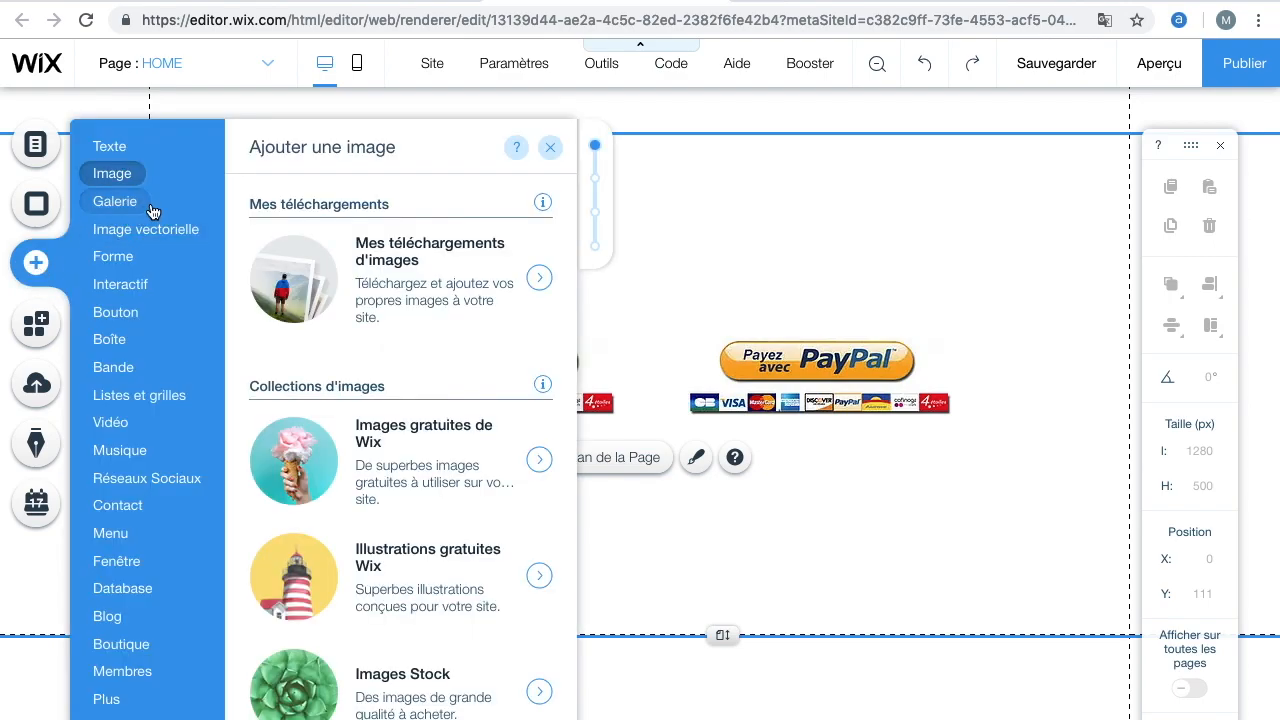
{"action": "mouse_move", "coordinate": [122, 180]}
{"action": "left_click", "coordinate": [108, 146]}
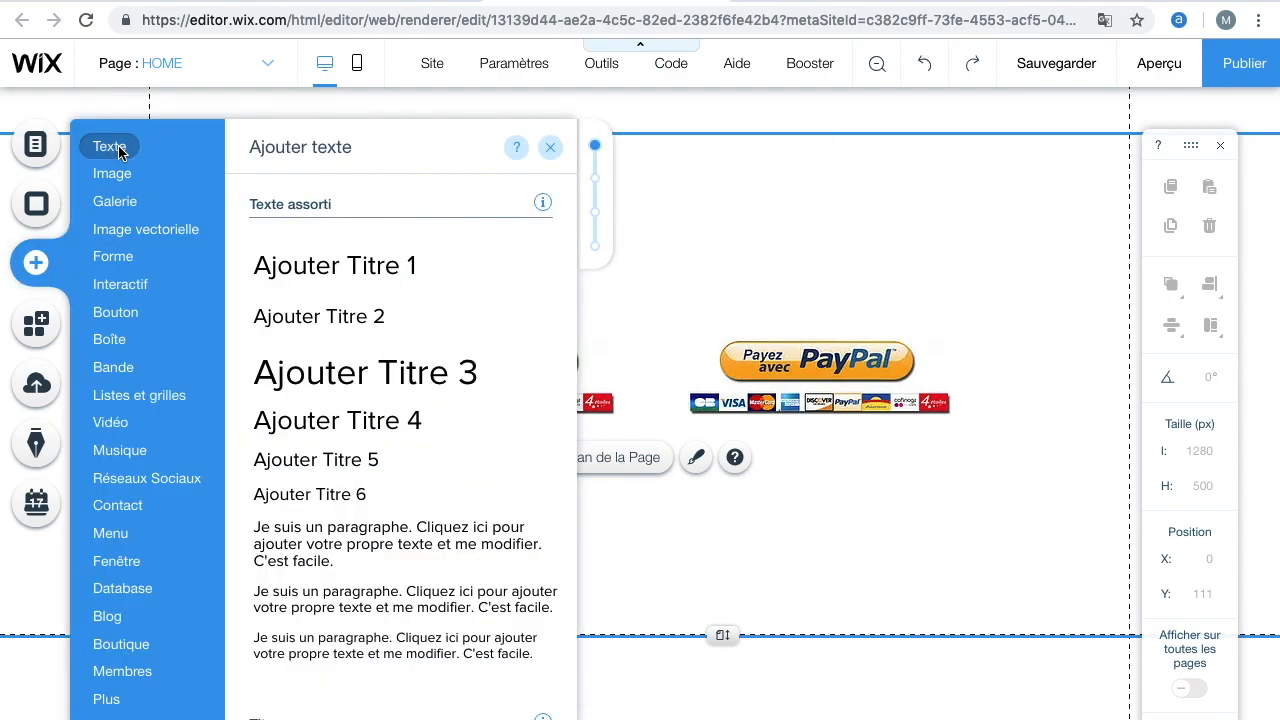
{"action": "left_click", "coordinate": [357, 508]}
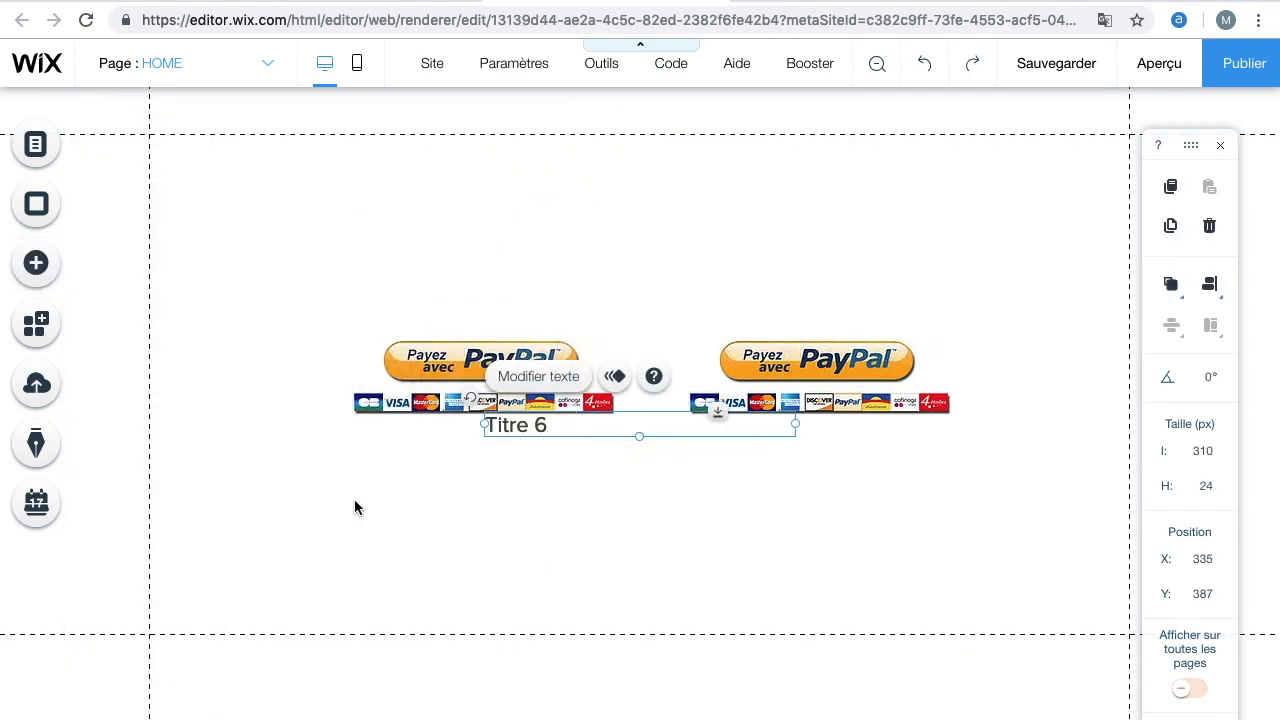
{"action": "double_click", "coordinate": [560, 437]}
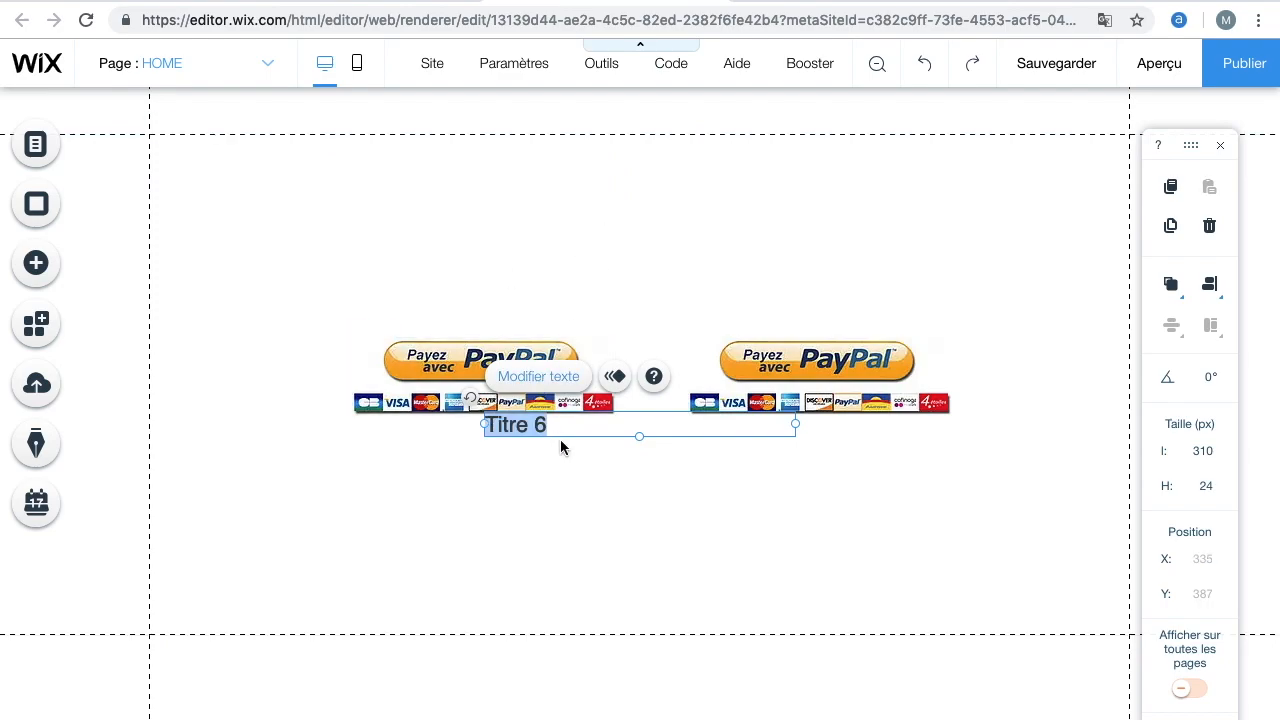
{"action": "type", "text": "$50"}
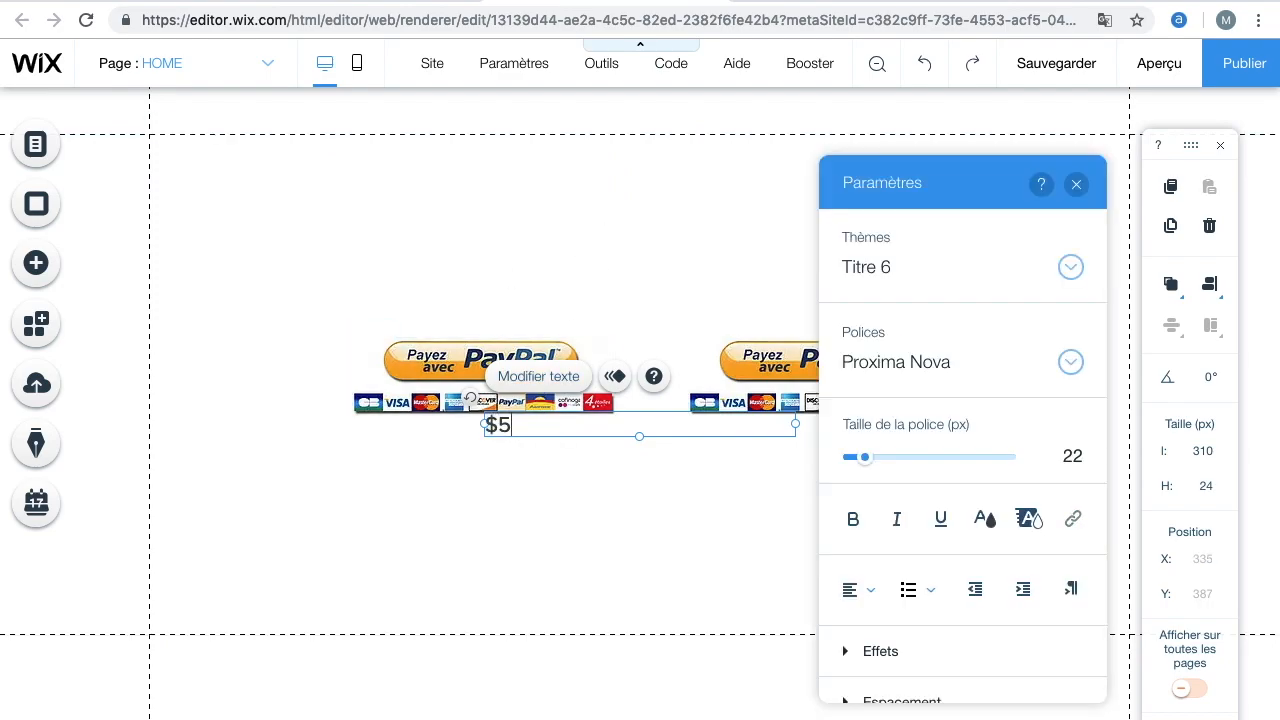
Narrow the "$50" text box to about 50 px and move it above the first PayPal button
{"action": "left_click_drag", "start_coordinate": [795, 424], "coordinate": [537, 427]}
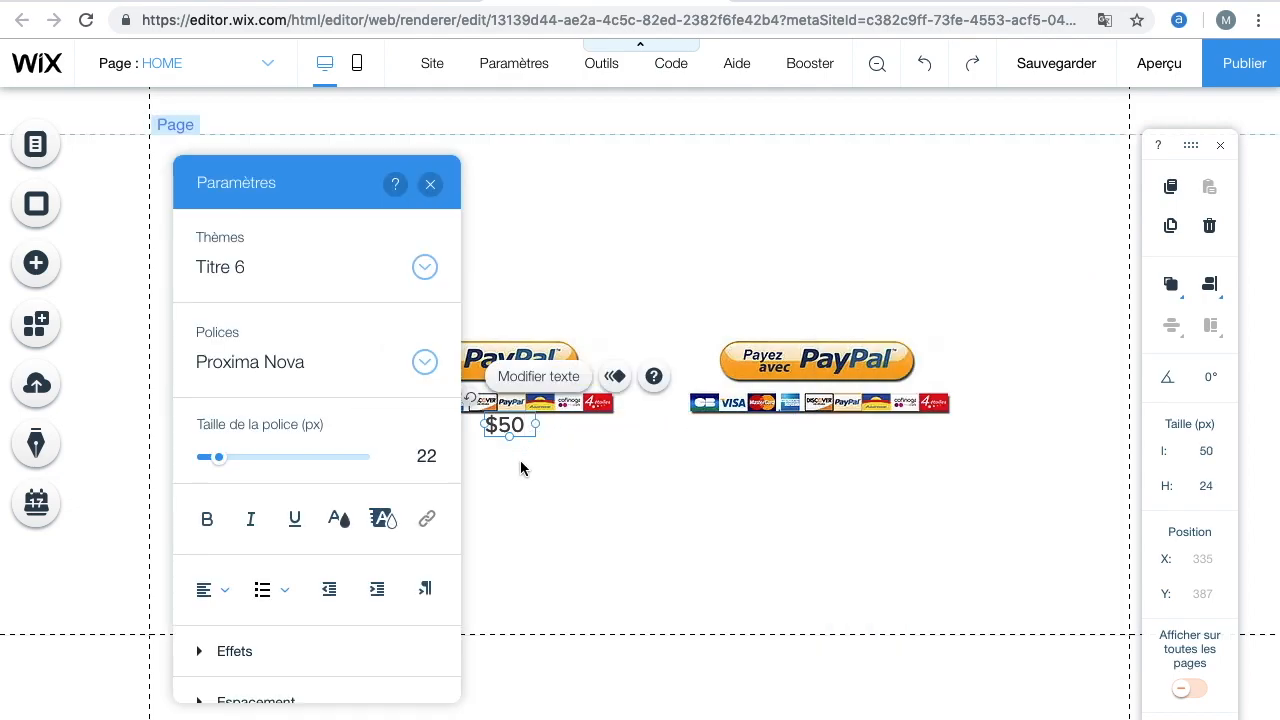
{"action": "left_click", "coordinate": [520, 460]}
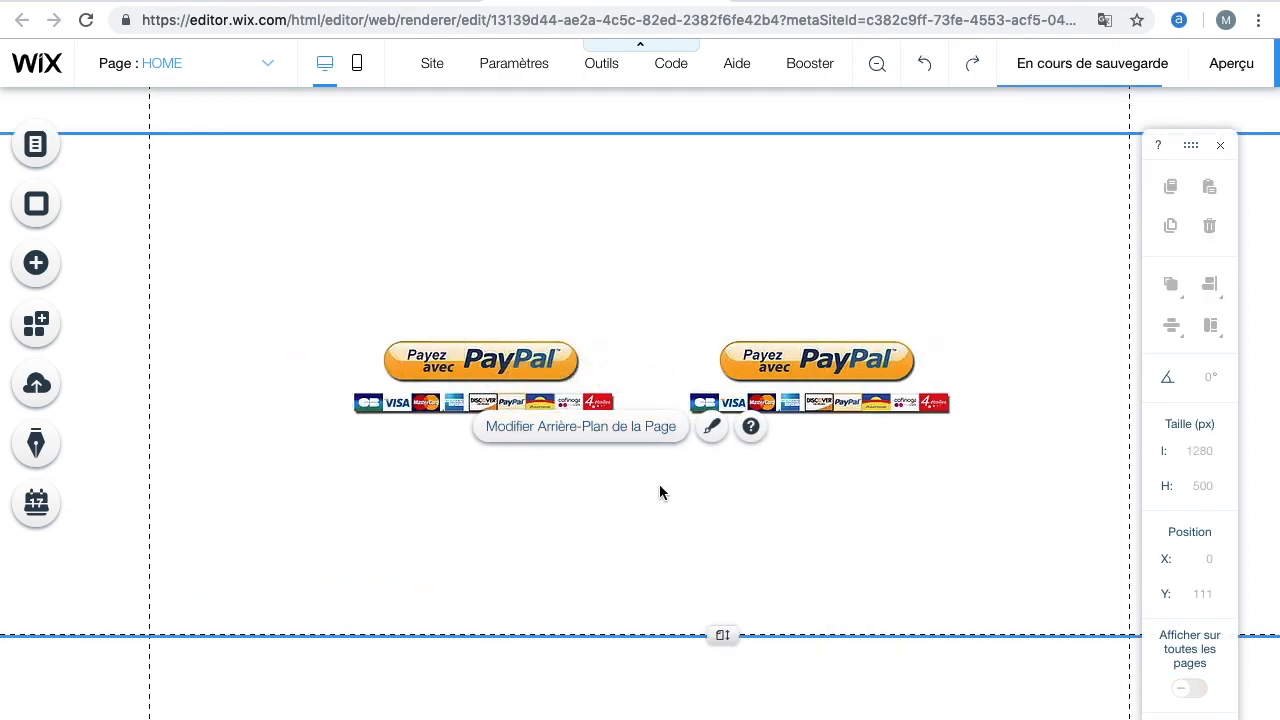
{"action": "left_click", "coordinate": [510, 425]}
{"action": "left_click_drag", "start_coordinate": [510, 425], "coordinate": [488, 323]}
{"action": "left_click", "coordinate": [598, 548]}
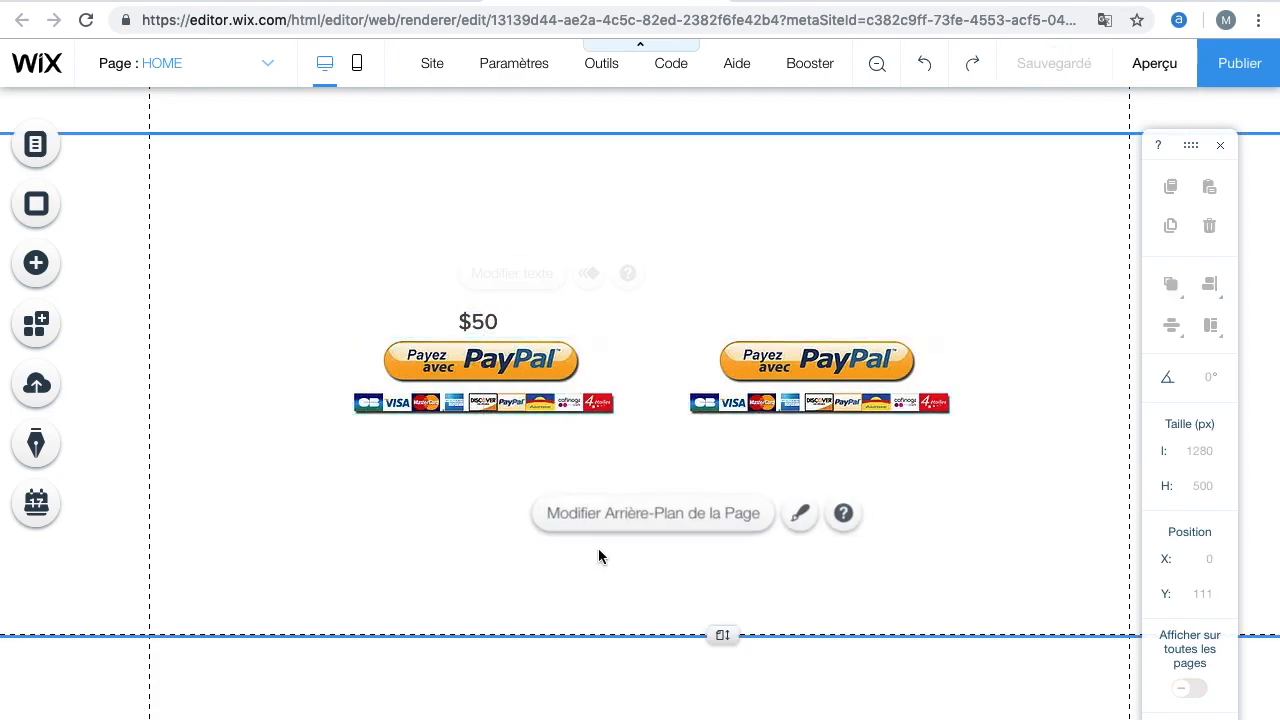
Extend the heading text to "$50 - Inscris toi" and centre it above the first PayPal button
{"action": "left_click", "coordinate": [478, 317]}
{"action": "left_click", "coordinate": [512, 276]}
{"action": "left_click_drag", "start_coordinate": [511, 323], "coordinate": [680, 303]}
{"action": "type", "text": "-"}
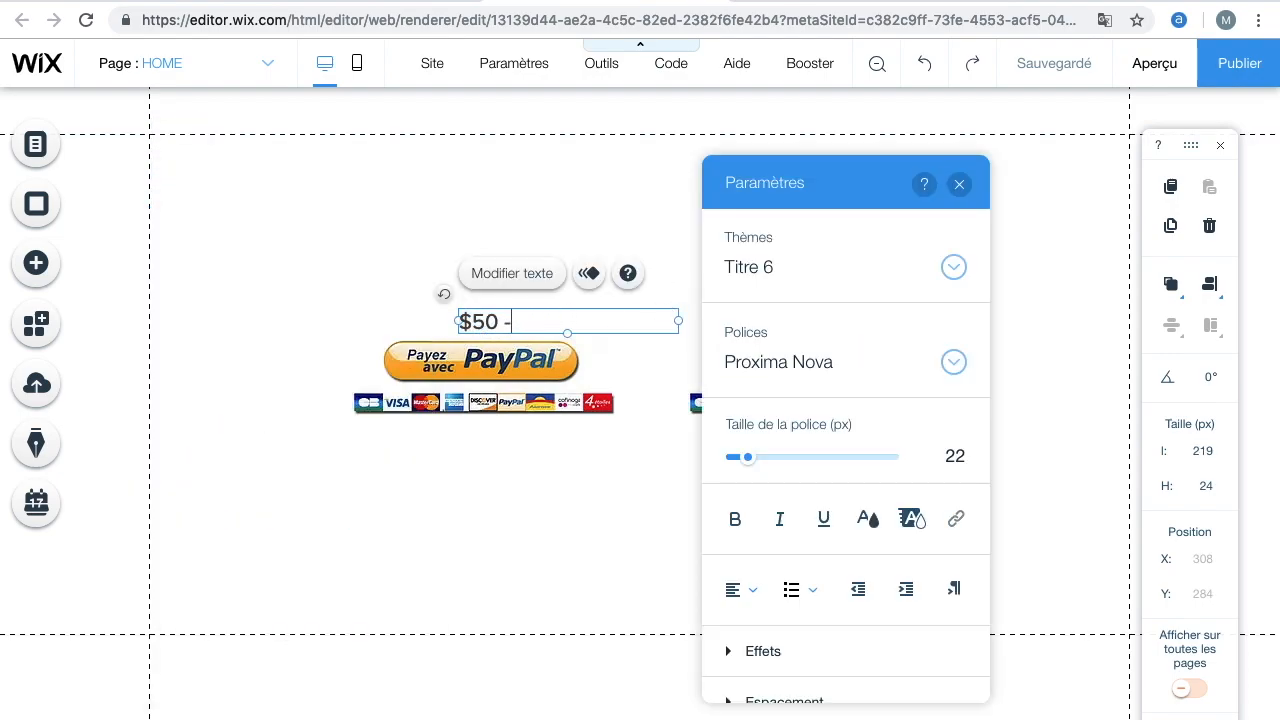
{"action": "type", "text": " Inscris toi"}
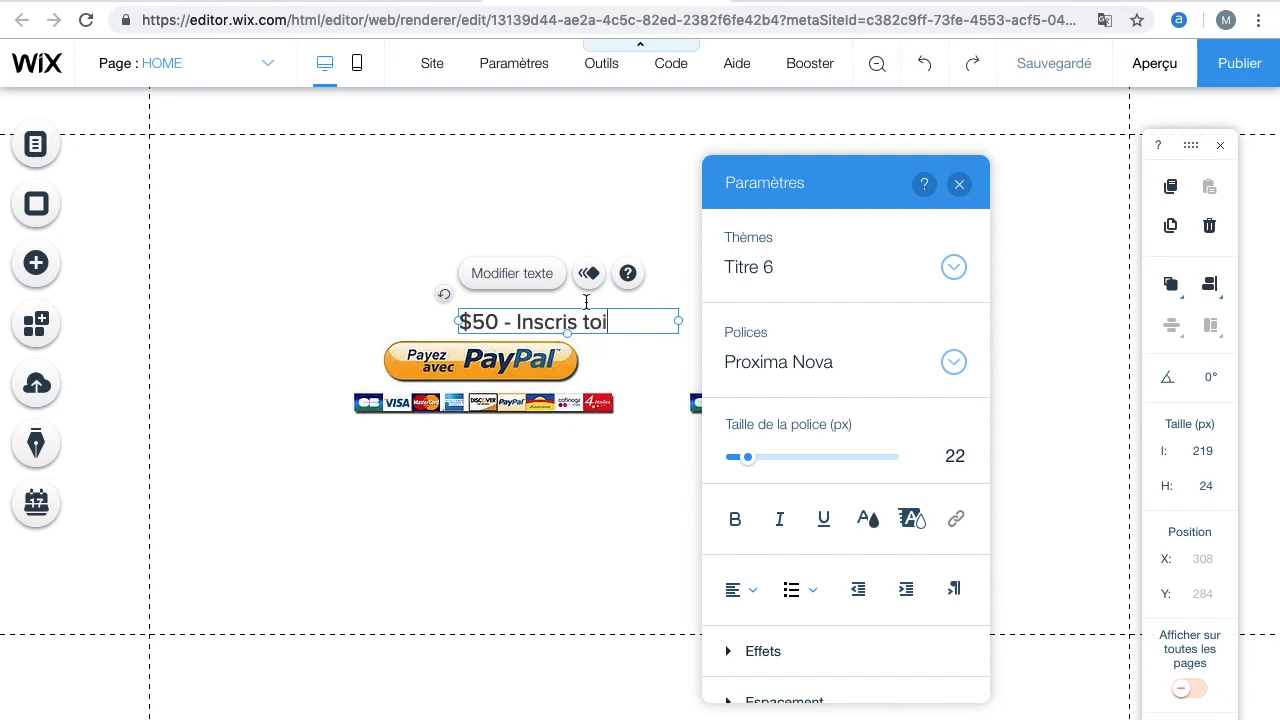
{"action": "left_click", "coordinate": [657, 350]}
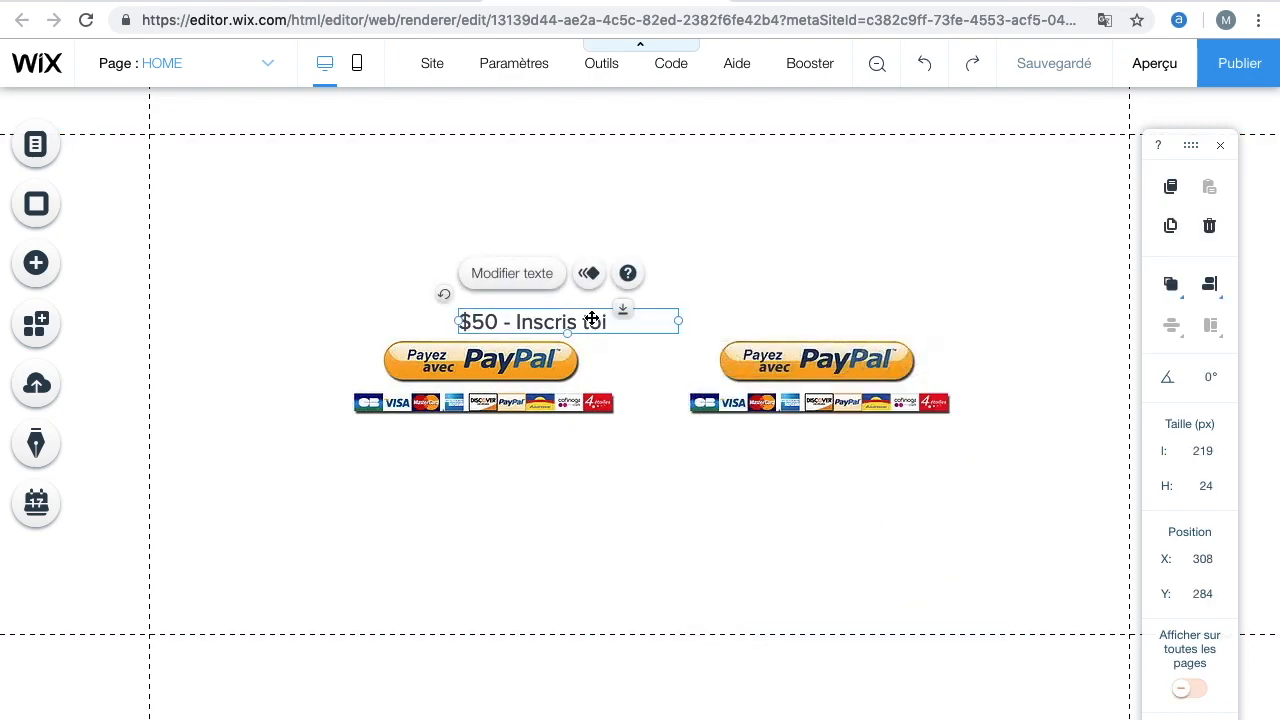
{"action": "left_click_drag", "start_coordinate": [591, 317], "coordinate": [547, 311]}
{"action": "left_click", "coordinate": [689, 449]}
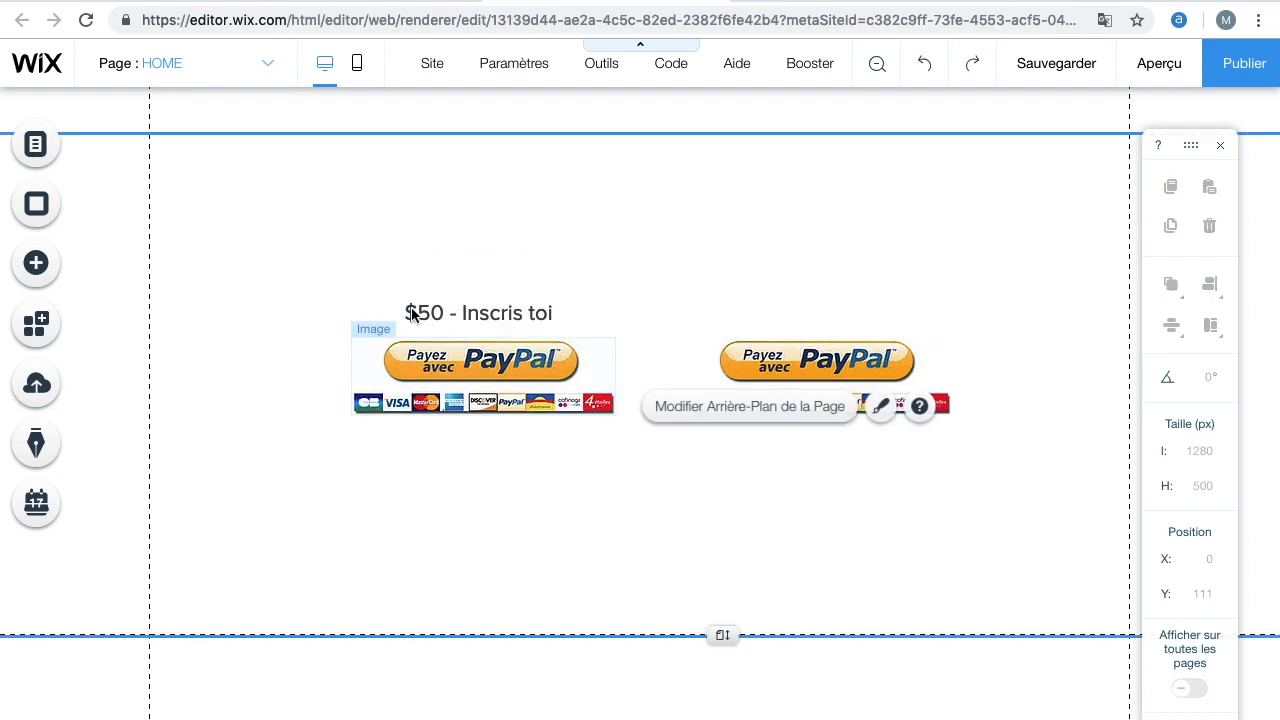
{"action": "left_click", "coordinate": [52, 264]}
{"action": "left_click", "coordinate": [125, 173]}
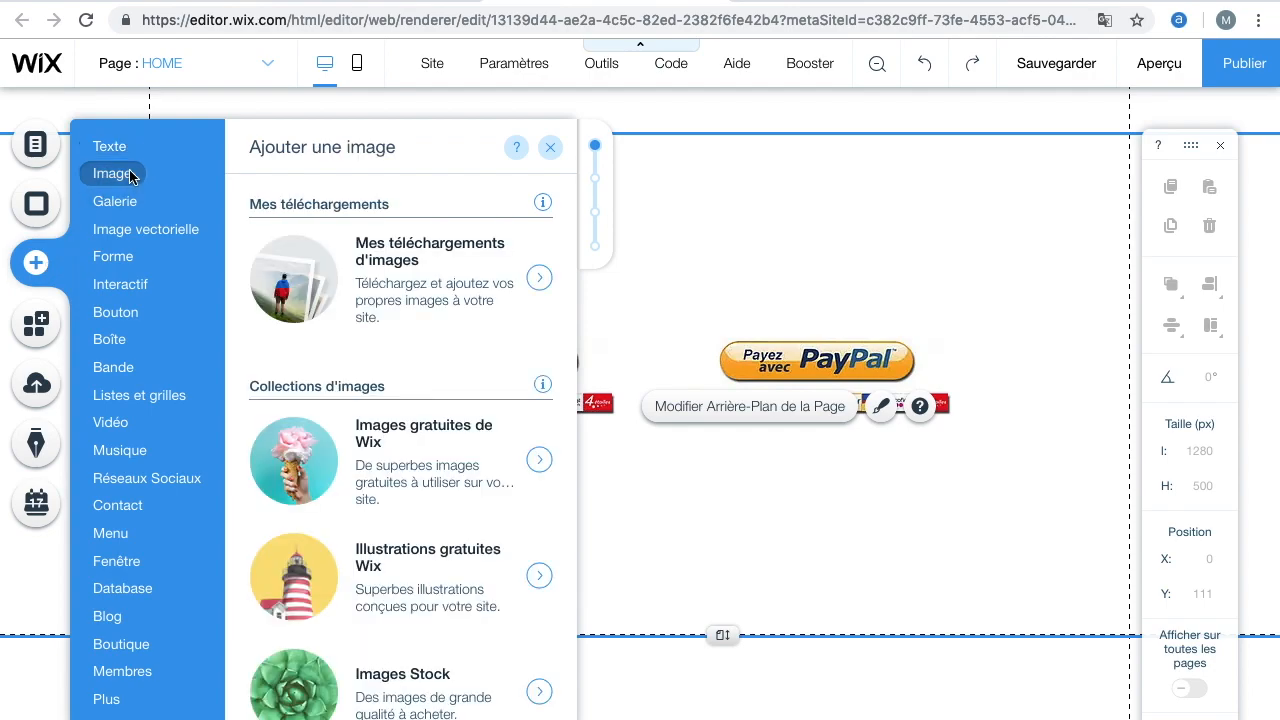
{"action": "left_click", "coordinate": [400, 292]}
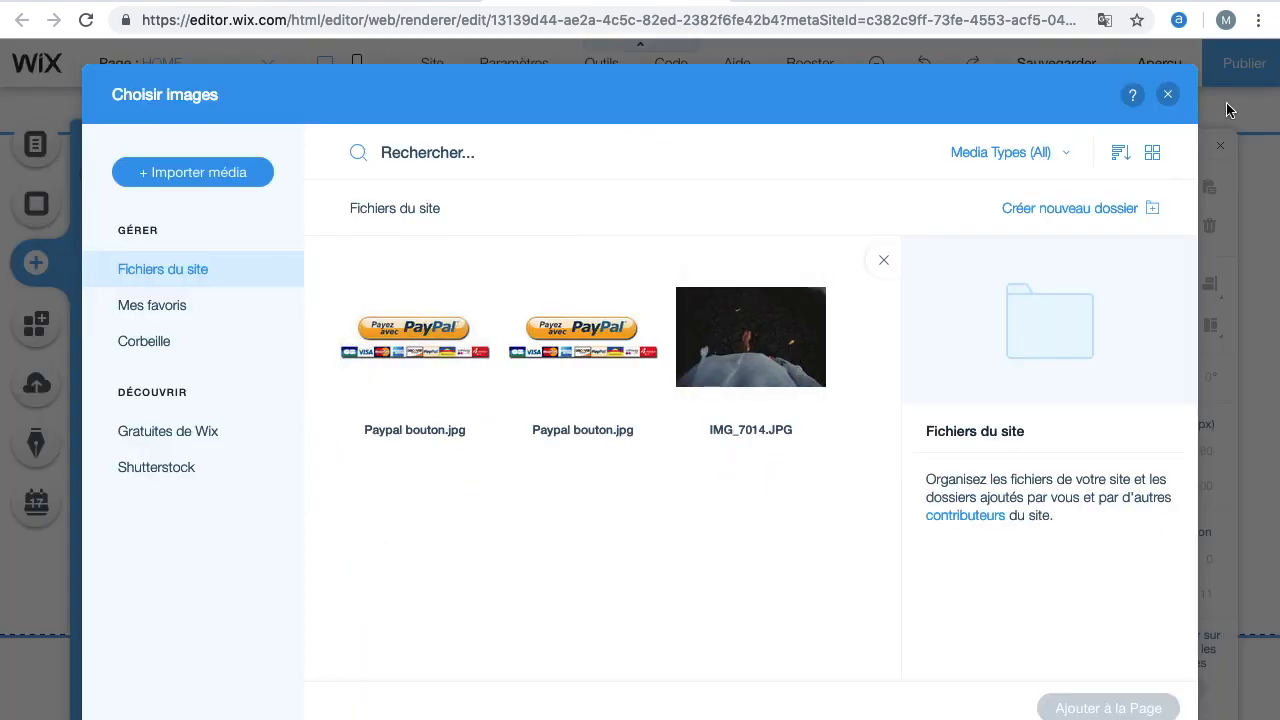
{"action": "left_click", "coordinate": [1167, 95]}
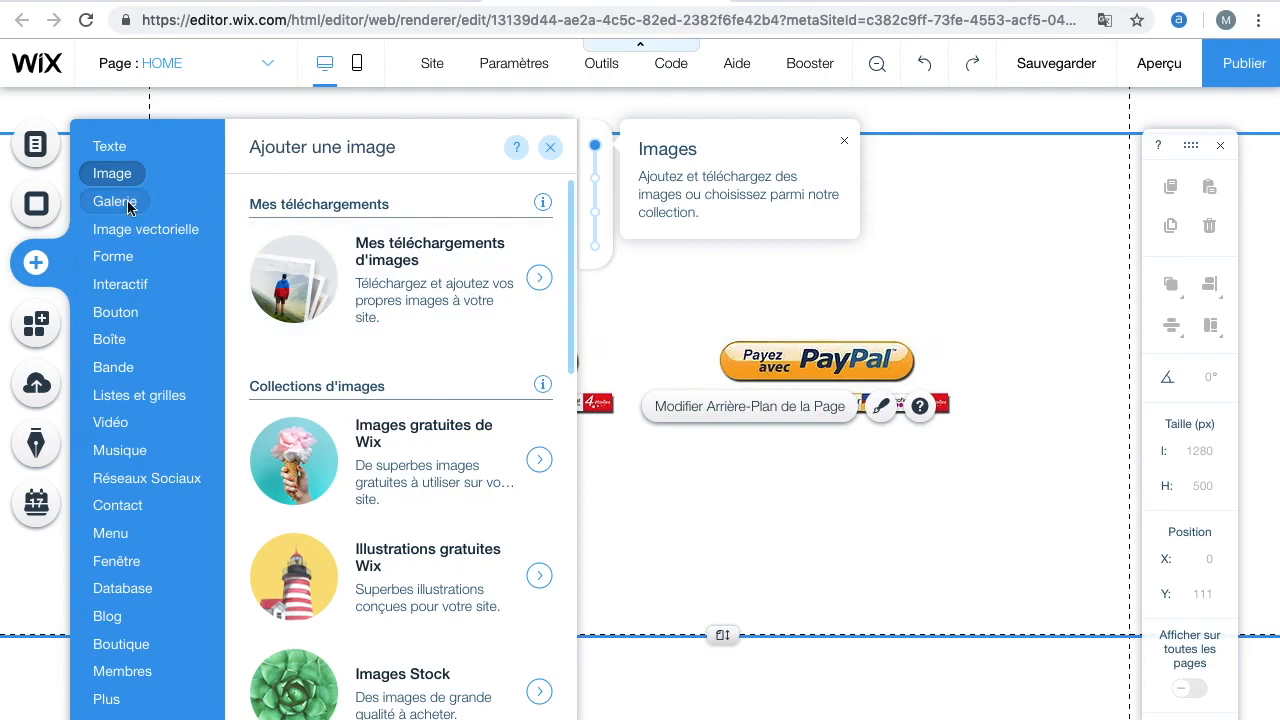
Add a Titre 6 heading reading "100$" and narrow its text box to about 53 px
{"action": "left_click", "coordinate": [112, 146]}
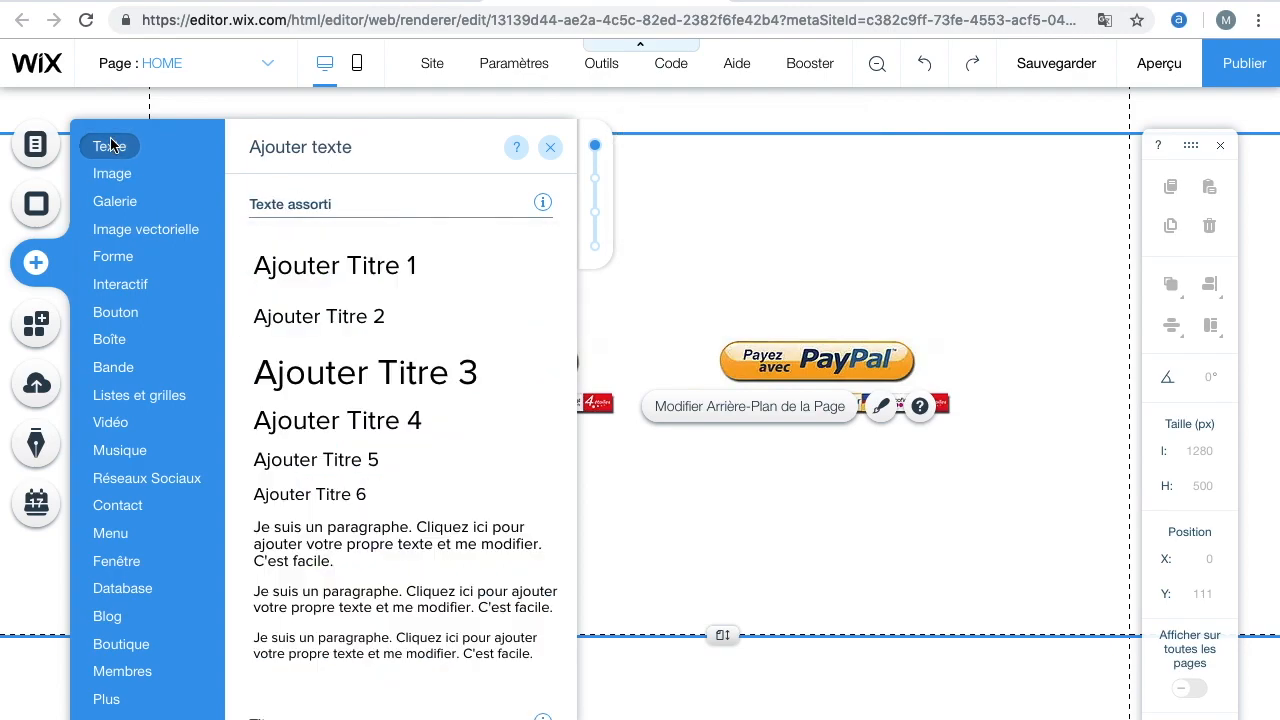
{"action": "left_click", "coordinate": [359, 503]}
{"action": "double_click", "coordinate": [591, 449]}
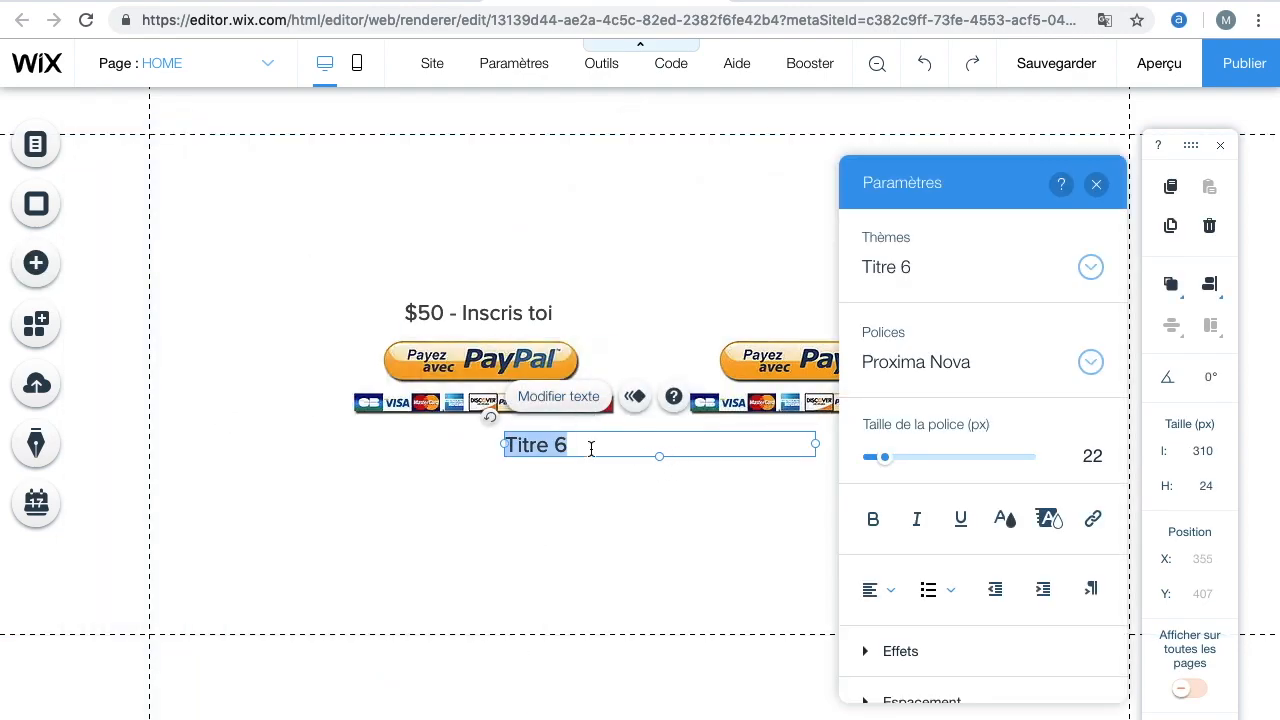
{"action": "type", "text": "100$"}
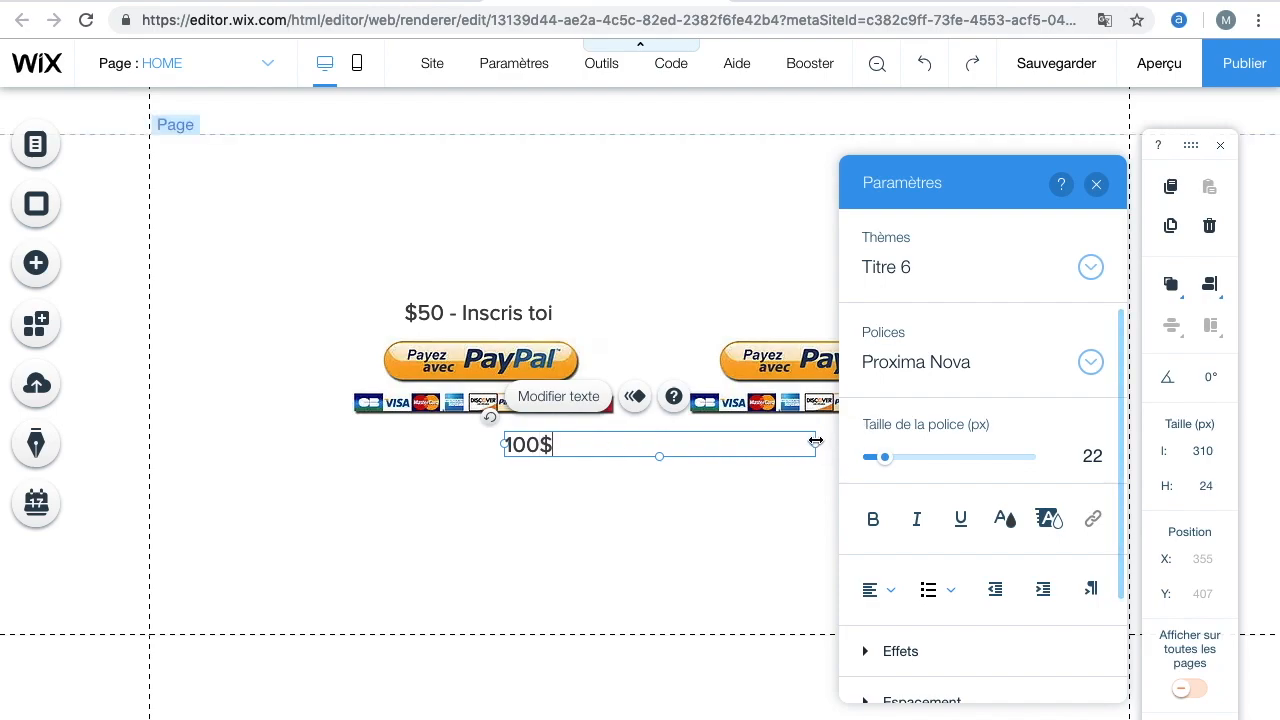
{"action": "left_click_drag", "start_coordinate": [816, 441], "coordinate": [560, 441]}
{"action": "left_click", "coordinate": [551, 508]}
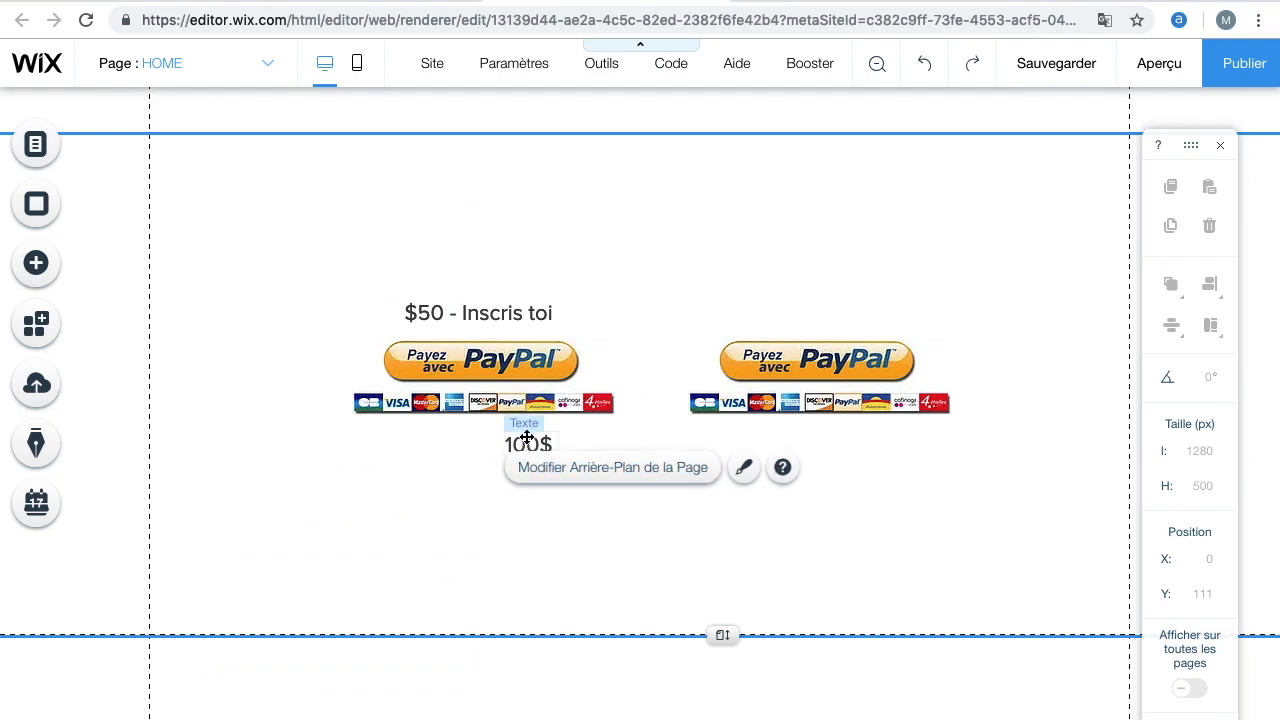
Rewrite the heading as "$100" and move it above the second PayPal button
{"action": "left_click", "coordinate": [527, 443]}
{"action": "left_click", "coordinate": [527, 402]}
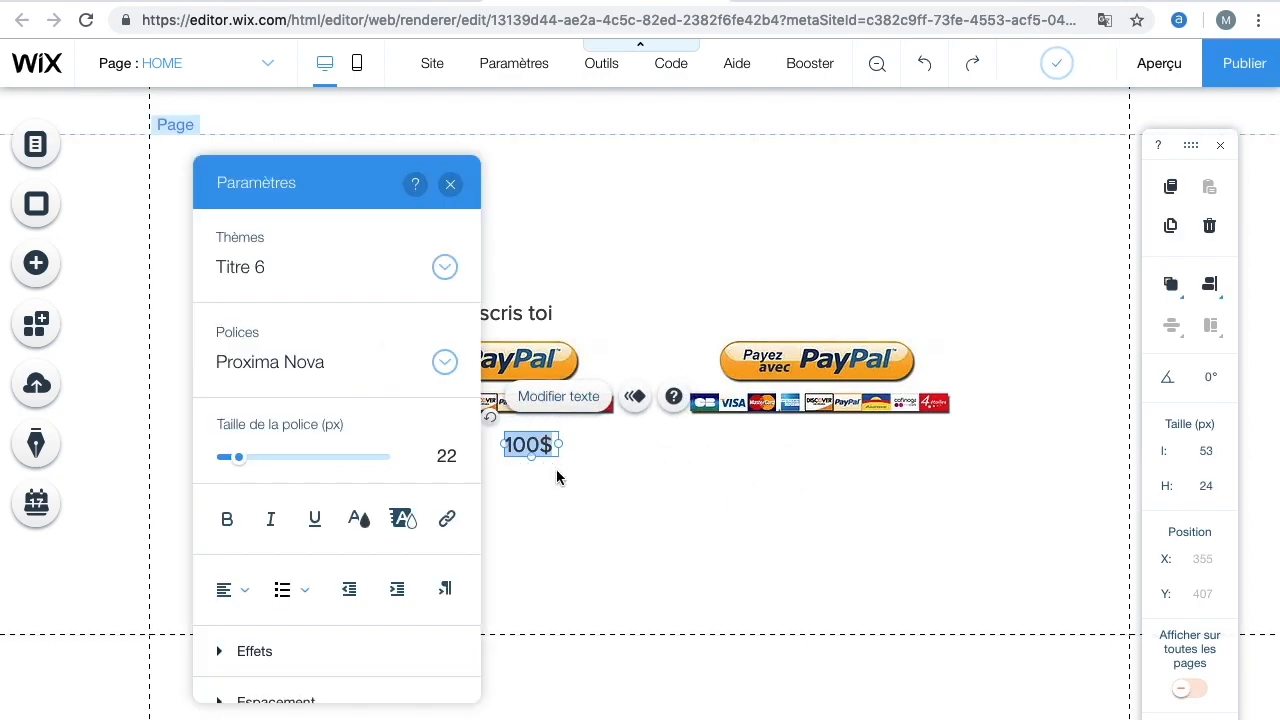
{"action": "key", "text": "BackSpace"}
{"action": "type", "text": "$100"}
{"action": "left_click", "coordinate": [729, 565]}
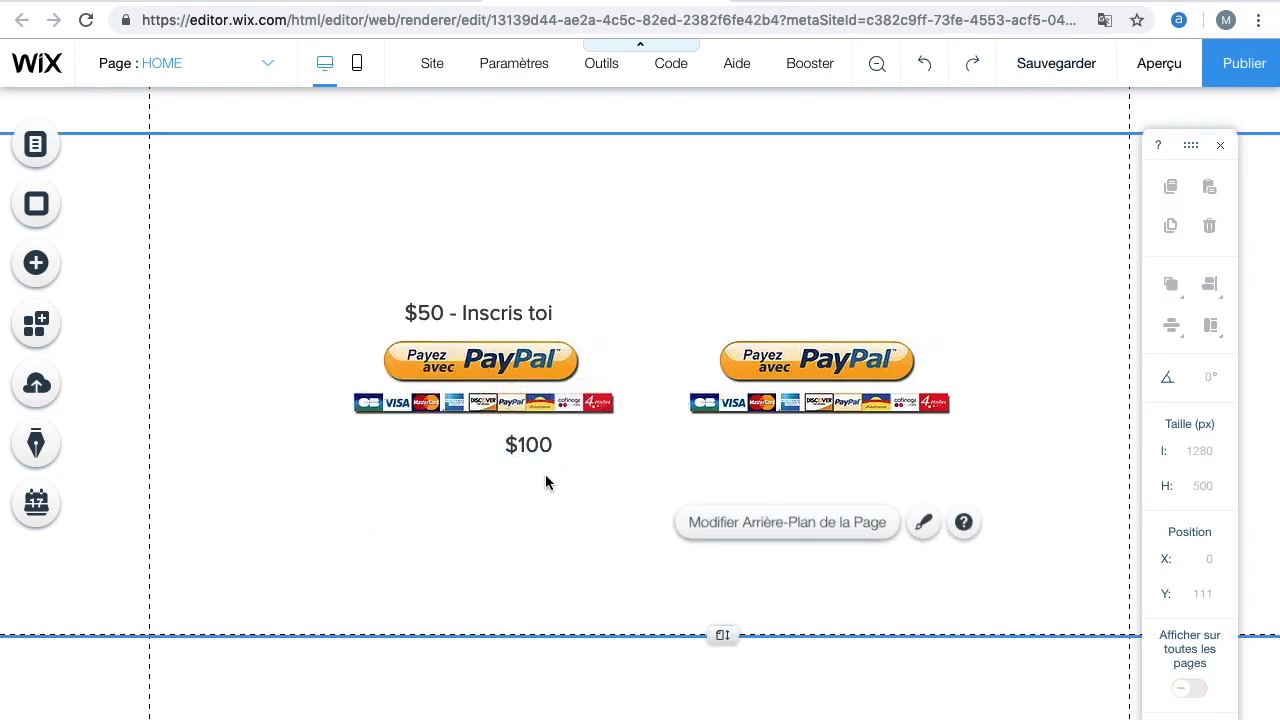
{"action": "left_click_drag", "start_coordinate": [520, 447], "coordinate": [834, 280]}
{"action": "left_click", "coordinate": [844, 461]}
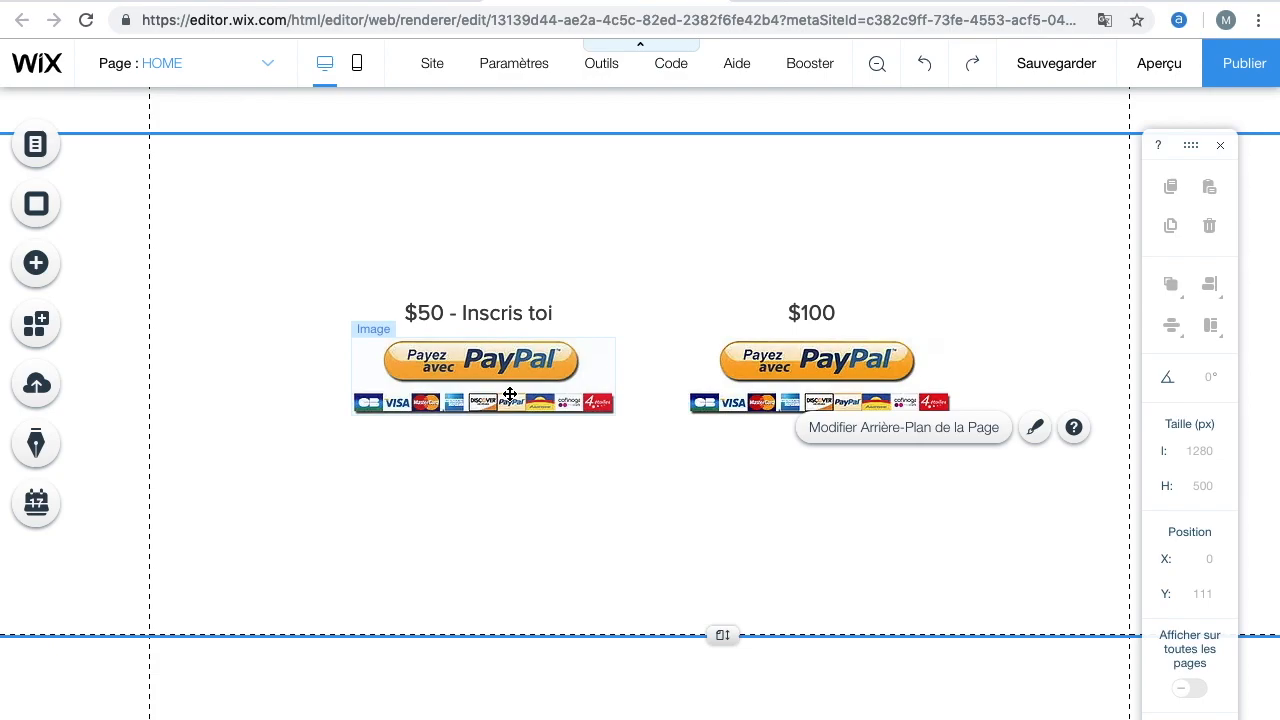
Switch to PayPal in the other browser tab and open the PayPal buttons tool from the merchant tools
{"action": "left_click", "coordinate": [833, 1]}
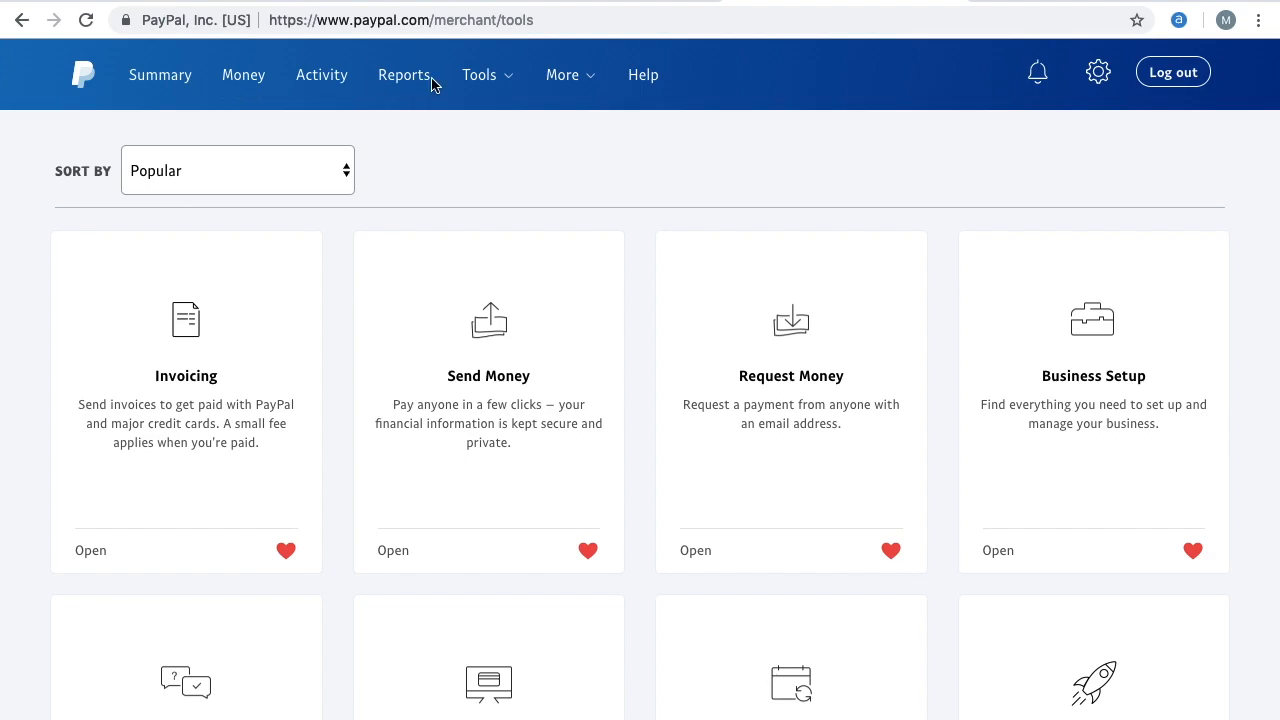
{"action": "mouse_move", "coordinate": [487, 90]}
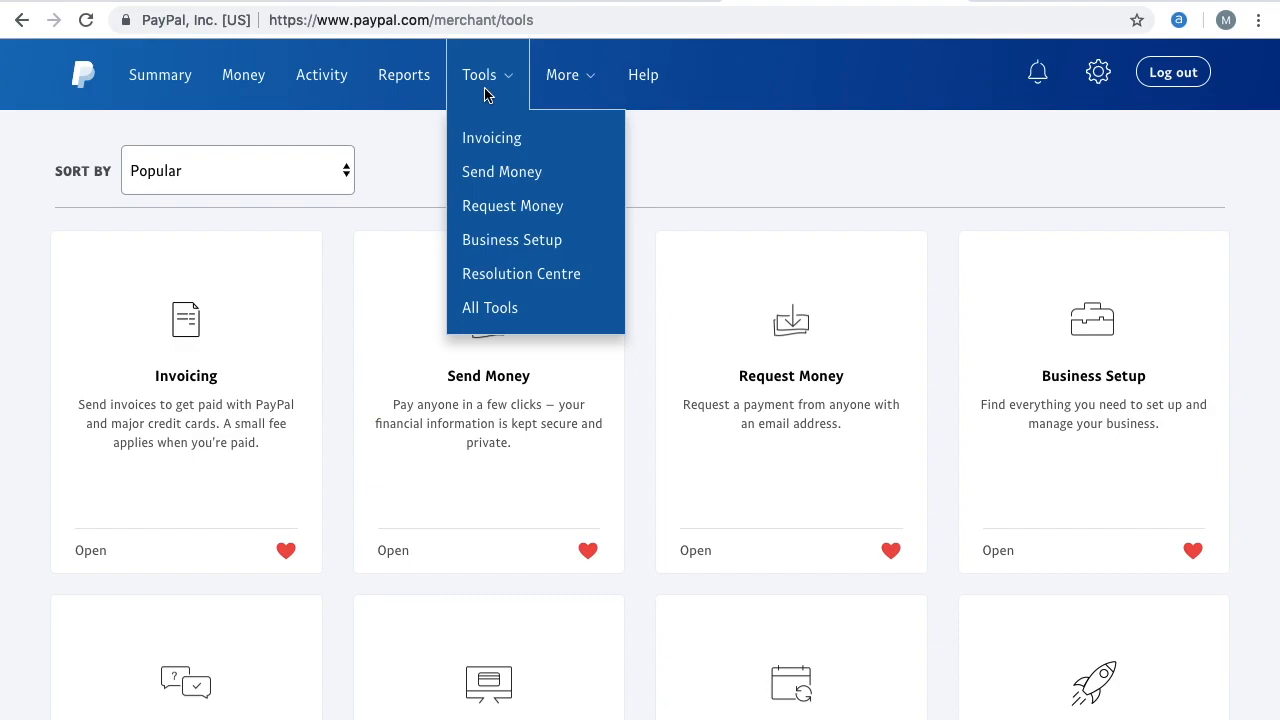
{"action": "left_click", "coordinate": [539, 321]}
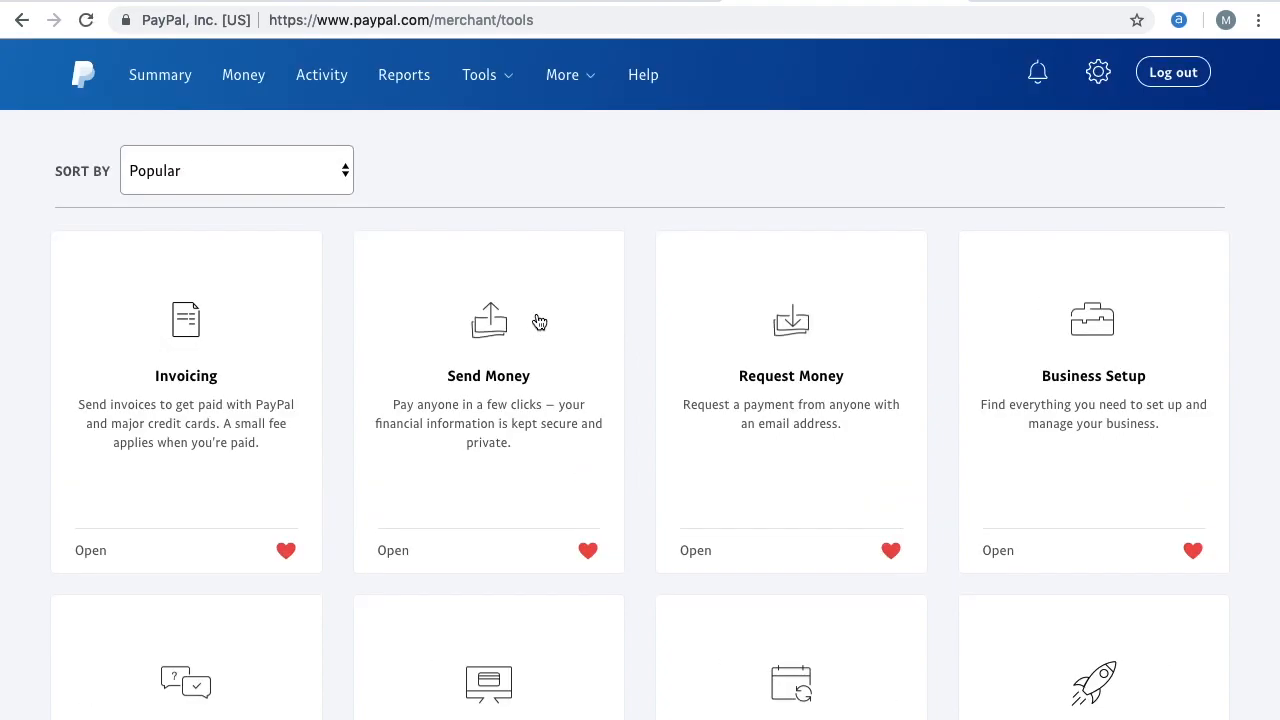
{"action": "scroll", "coordinate": [539, 321], "scroll_direction": "down", "scroll_amount": 8}
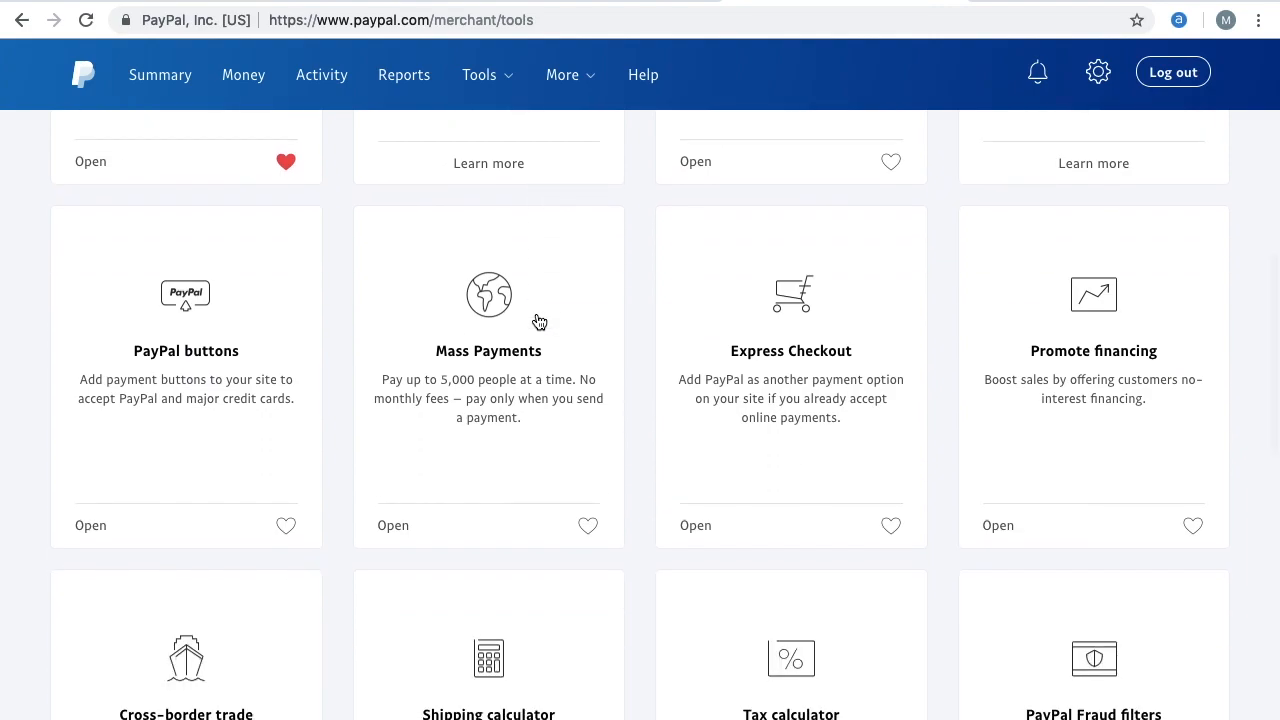
{"action": "scroll", "coordinate": [539, 321], "scroll_direction": "down", "scroll_amount": 1}
{"action": "scroll", "coordinate": [539, 321], "scroll_direction": "up", "scroll_amount": 6}
{"action": "scroll", "coordinate": [539, 321], "scroll_direction": "down", "scroll_amount": 3}
{"action": "scroll", "coordinate": [539, 321], "scroll_direction": "up", "scroll_amount": 3}
{"action": "scroll", "coordinate": [539, 321], "scroll_direction": "down", "scroll_amount": 5}
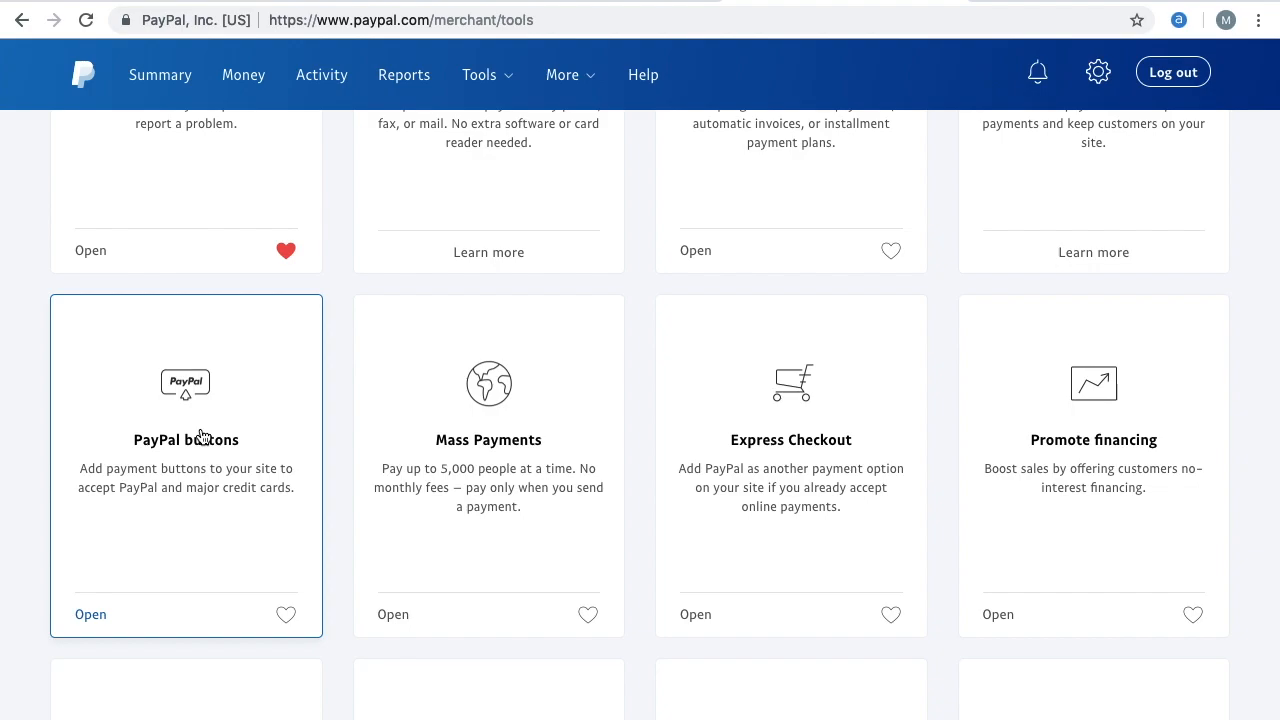
{"action": "left_click", "coordinate": [203, 437]}
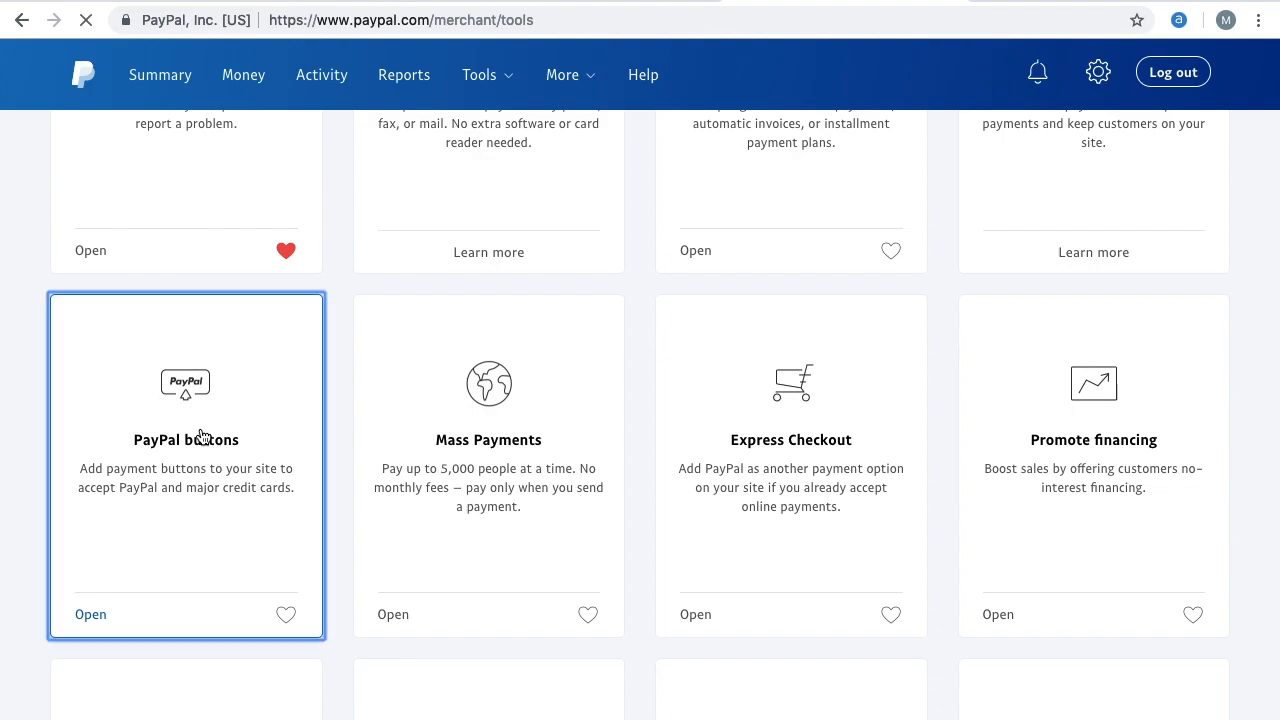
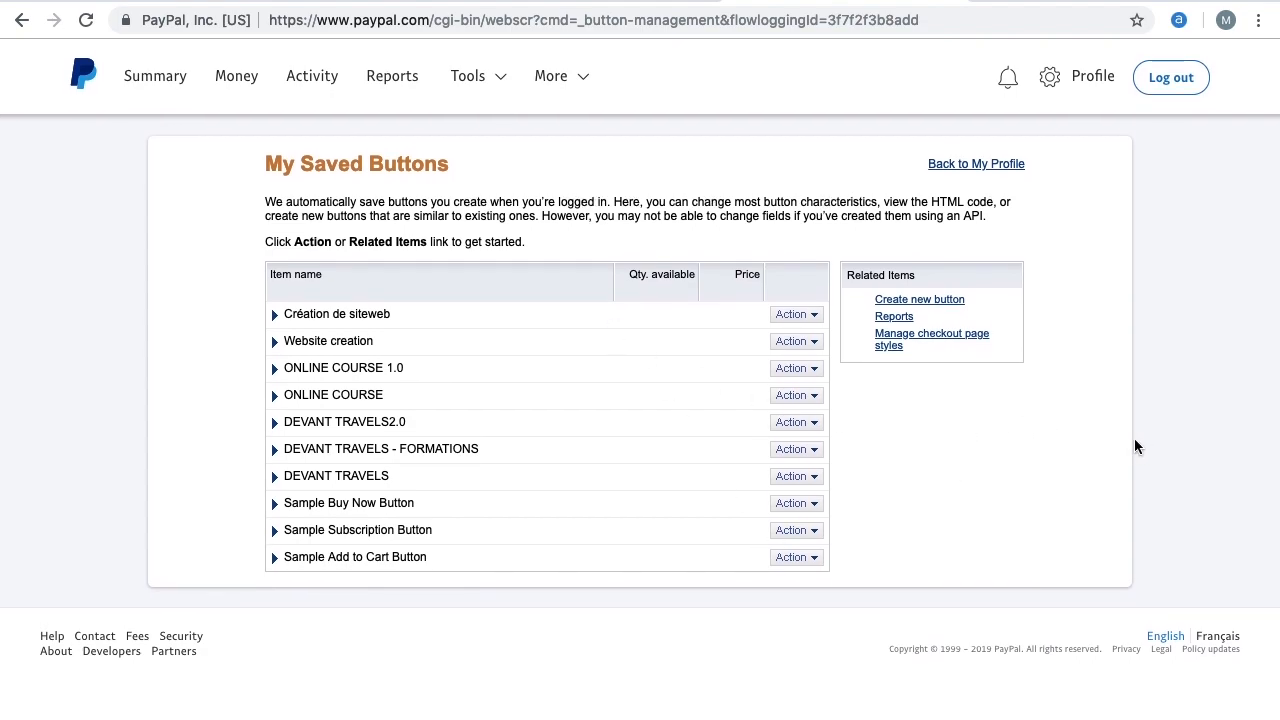
Start a new PayPal payment button and name the item "Formation digitale"
{"action": "left_click", "coordinate": [951, 313]}
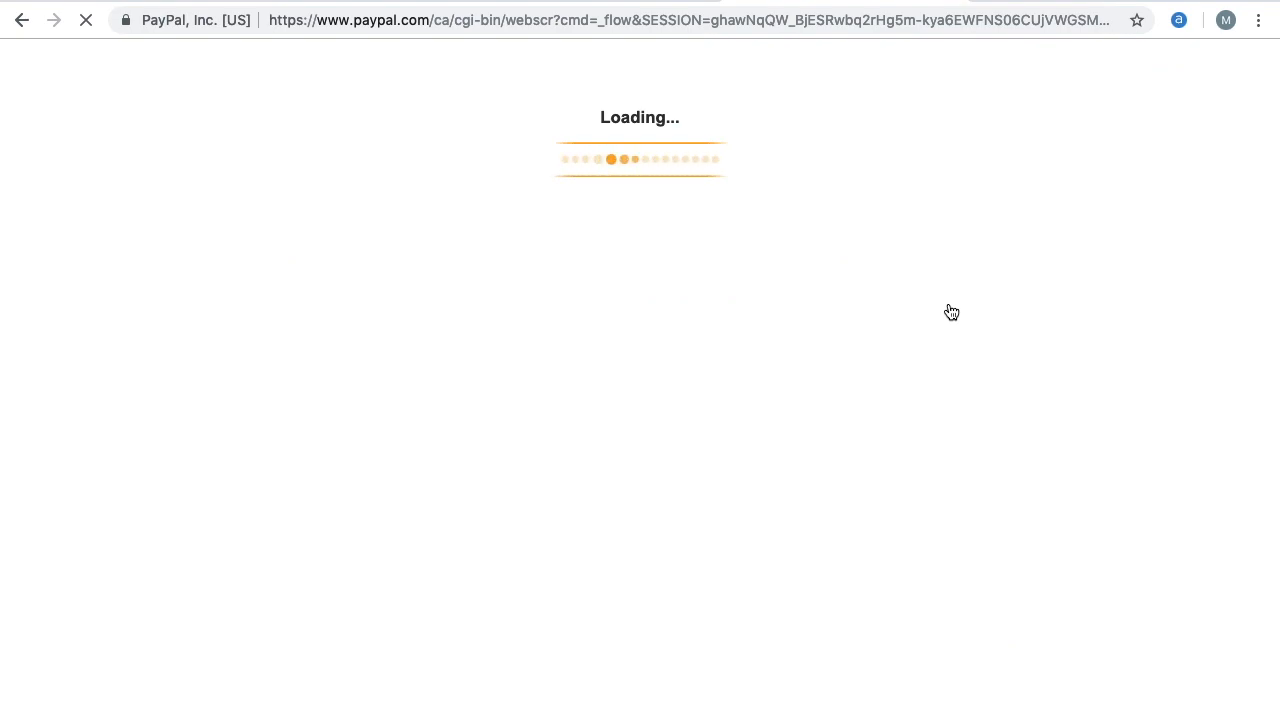
{"action": "left_click", "coordinate": [305, 342]}
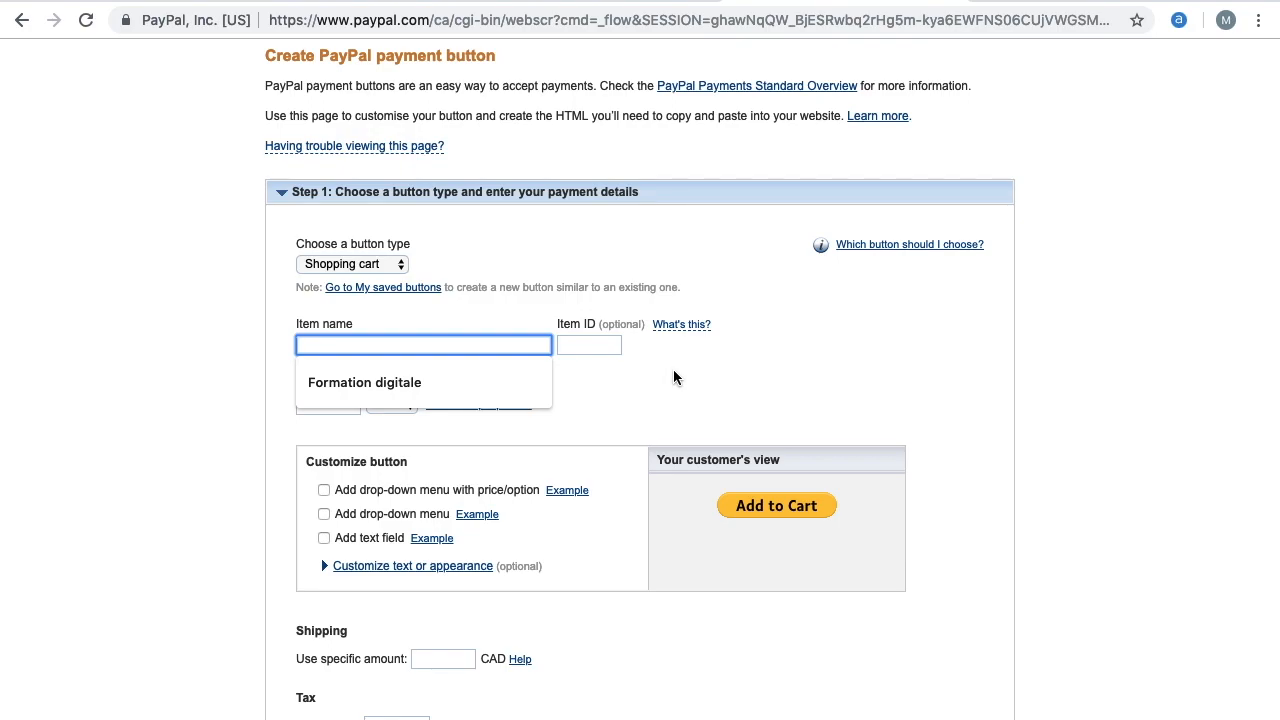
{"action": "scroll", "coordinate": [673, 376], "scroll_direction": "down", "scroll_amount": 3}
{"action": "scroll", "coordinate": [677, 369], "scroll_direction": "up", "scroll_amount": 2}
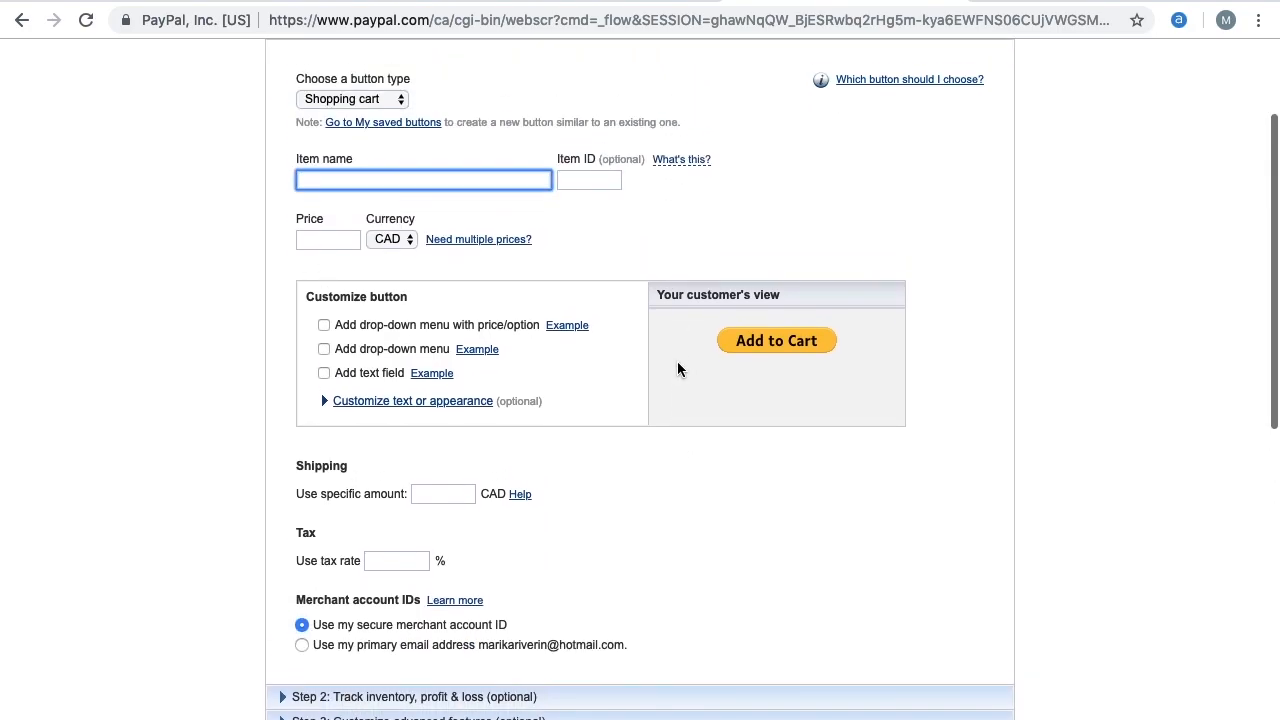
{"action": "scroll", "coordinate": [340, 185], "scroll_direction": "up", "scroll_amount": 1}
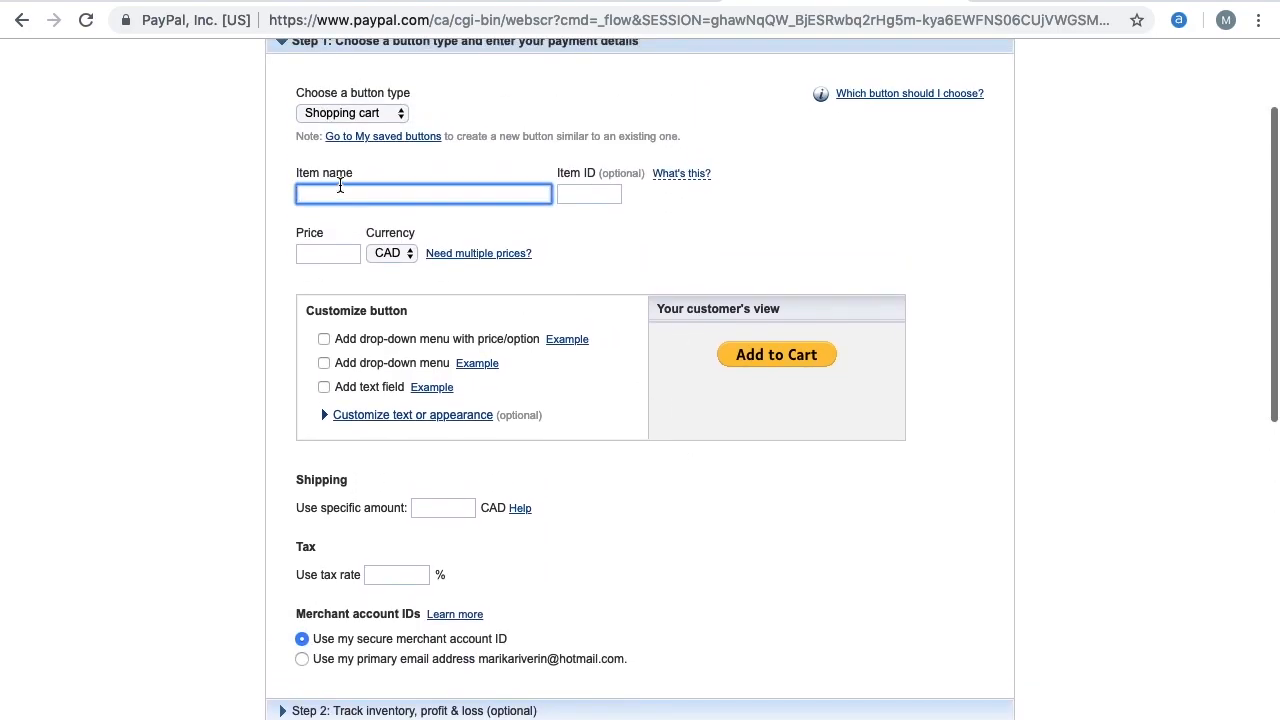
{"action": "type", "text": "Formation digitale"}
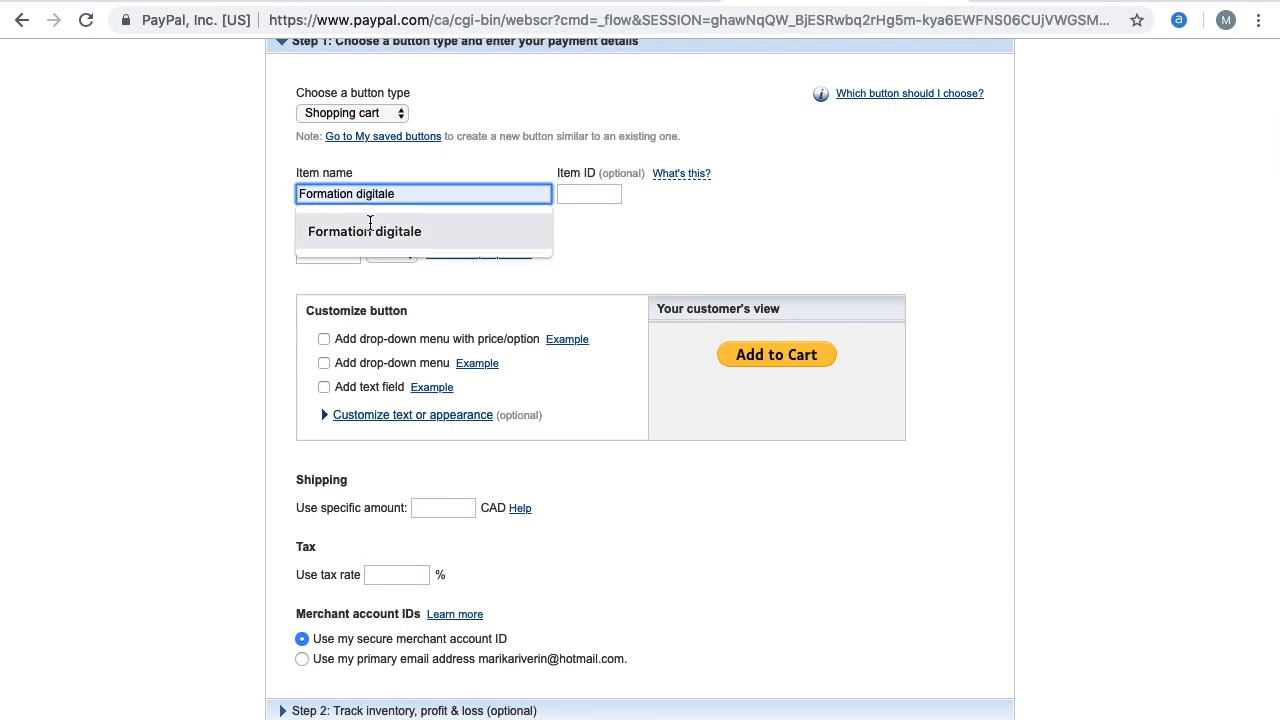
{"action": "left_click", "coordinate": [366, 228]}
Set the button's price to 50 and its currency to USD
{"action": "left_click", "coordinate": [302, 258]}
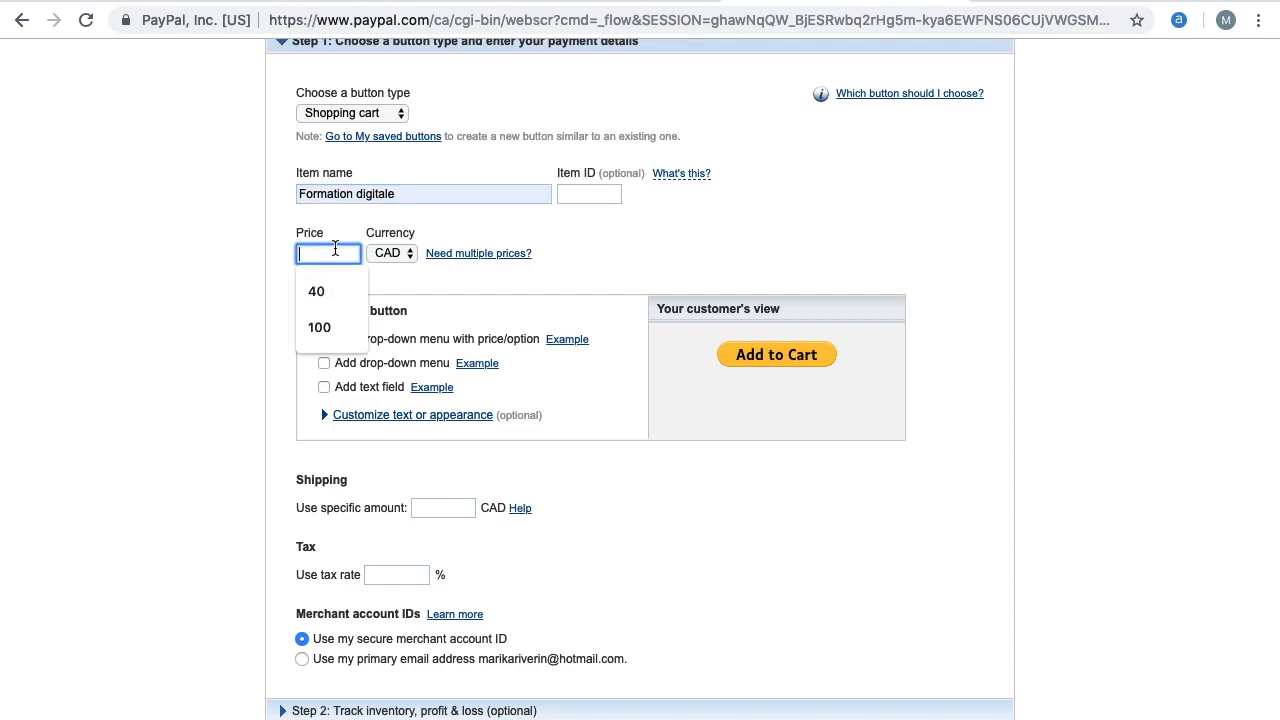
{"action": "type", "text": "50"}
{"action": "key", "text": "Tab"}
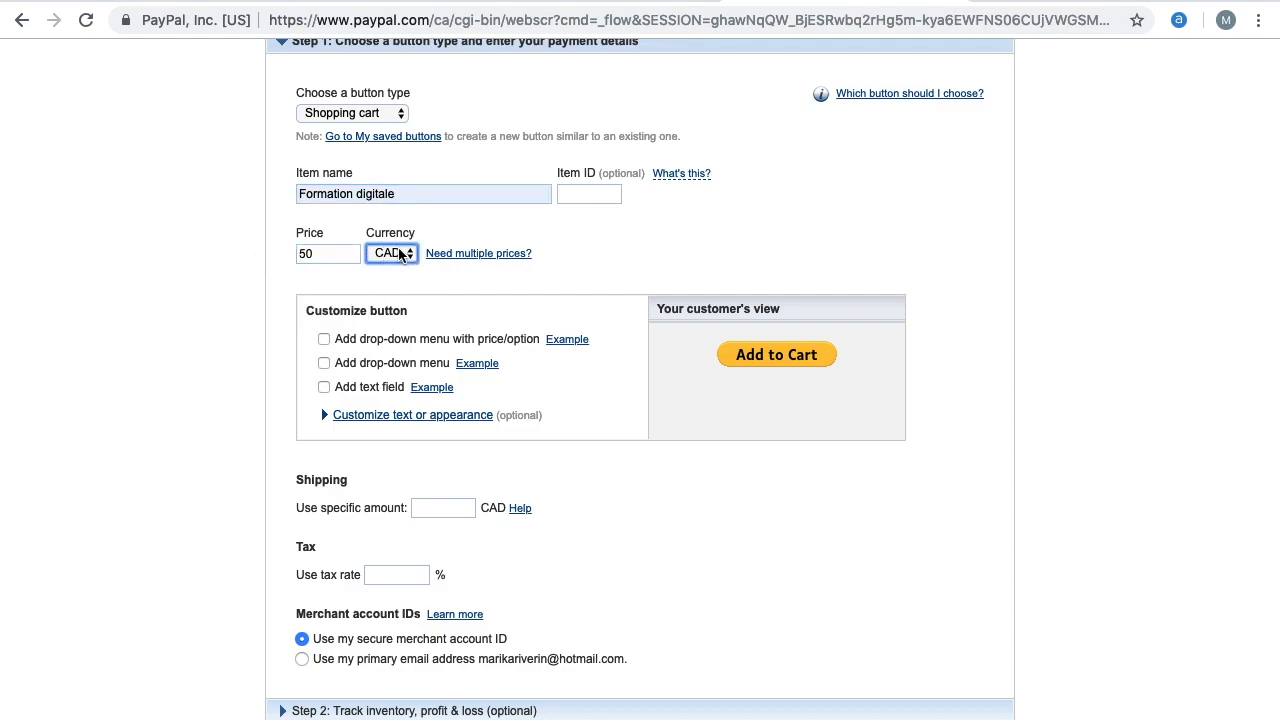
{"action": "left_click", "coordinate": [400, 254]}
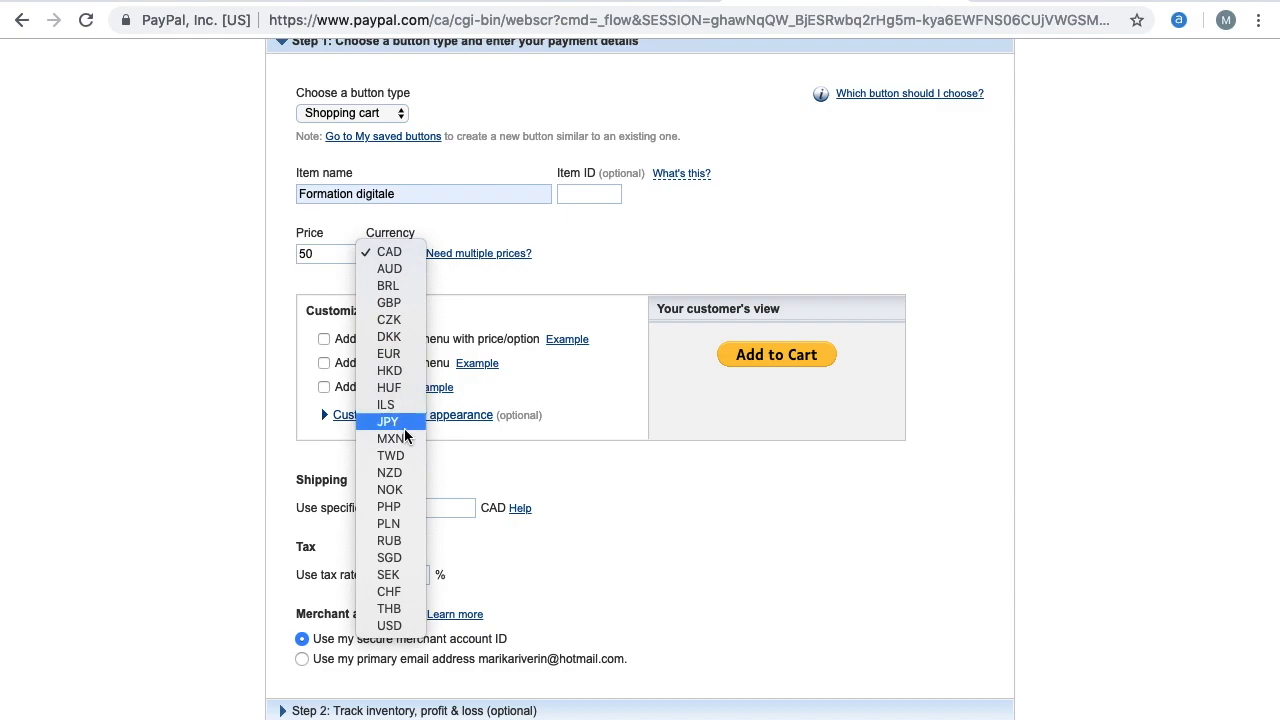
{"action": "left_click", "coordinate": [400, 625]}
{"action": "left_click", "coordinate": [637, 277]}
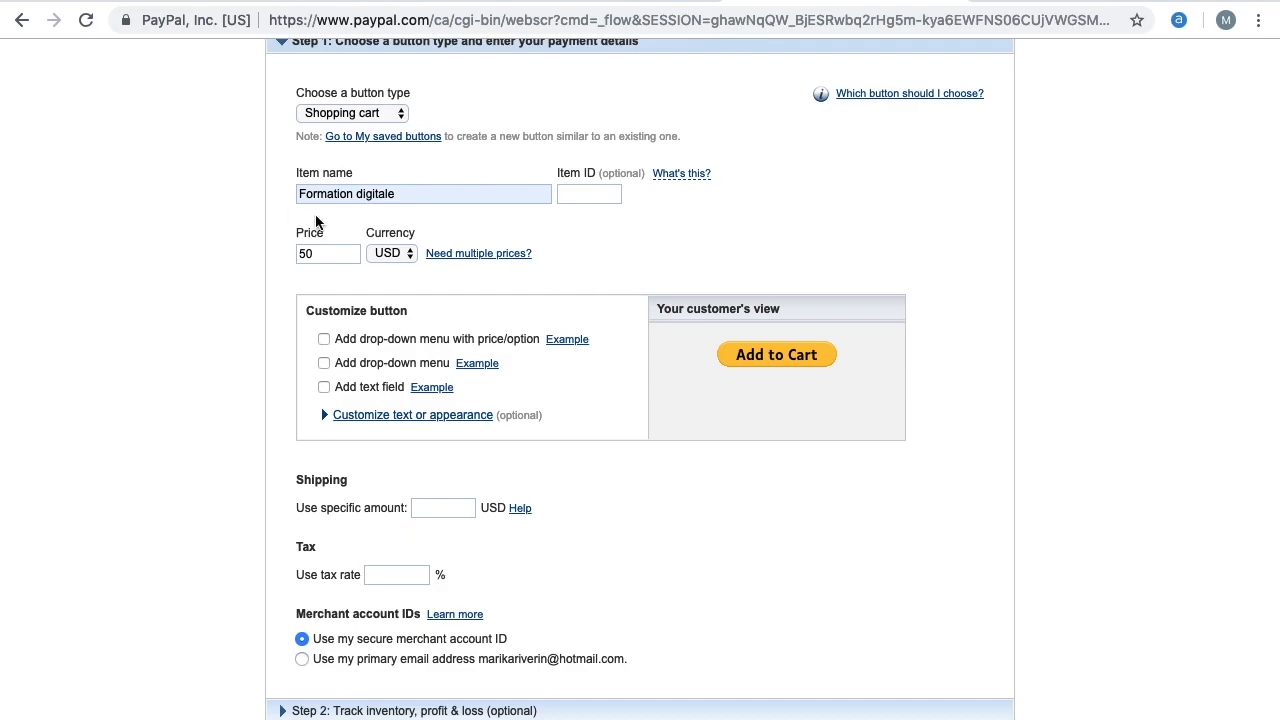
Create the $50 Formation digitale button
{"action": "scroll", "coordinate": [489, 380], "scroll_direction": "down", "scroll_amount": 5}
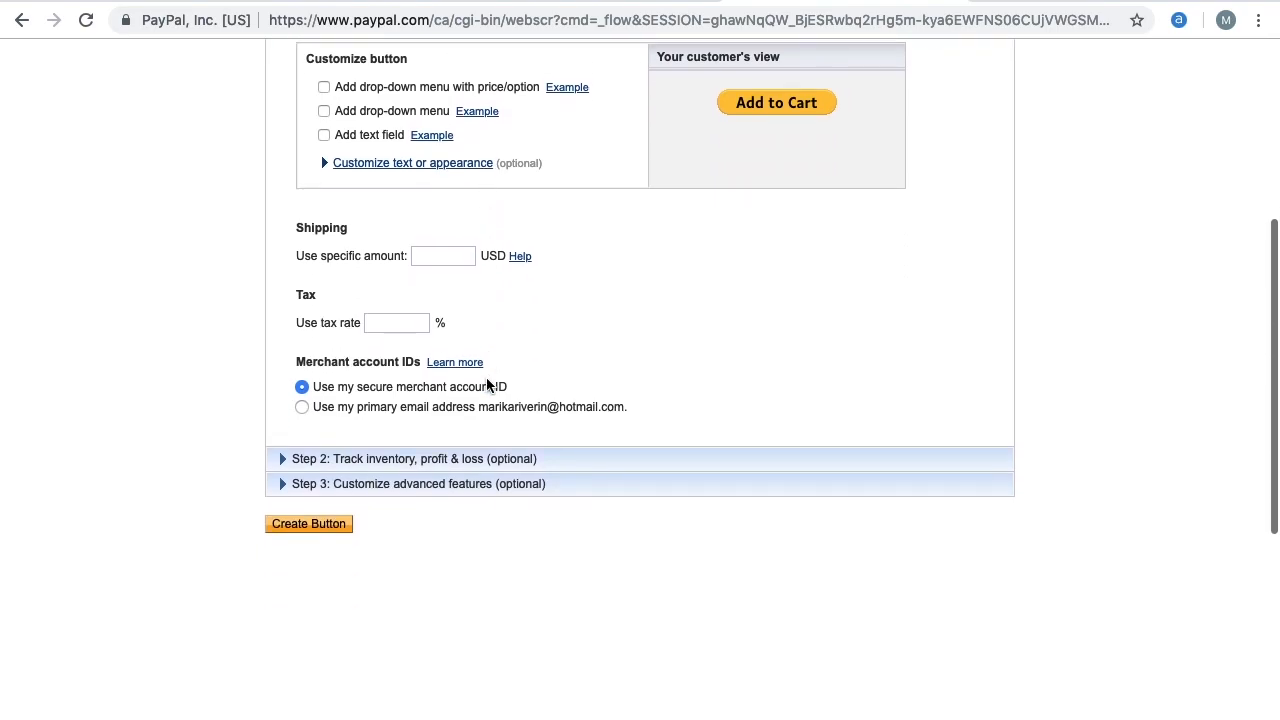
{"action": "scroll", "coordinate": [582, 409], "scroll_direction": "up", "scroll_amount": 6}
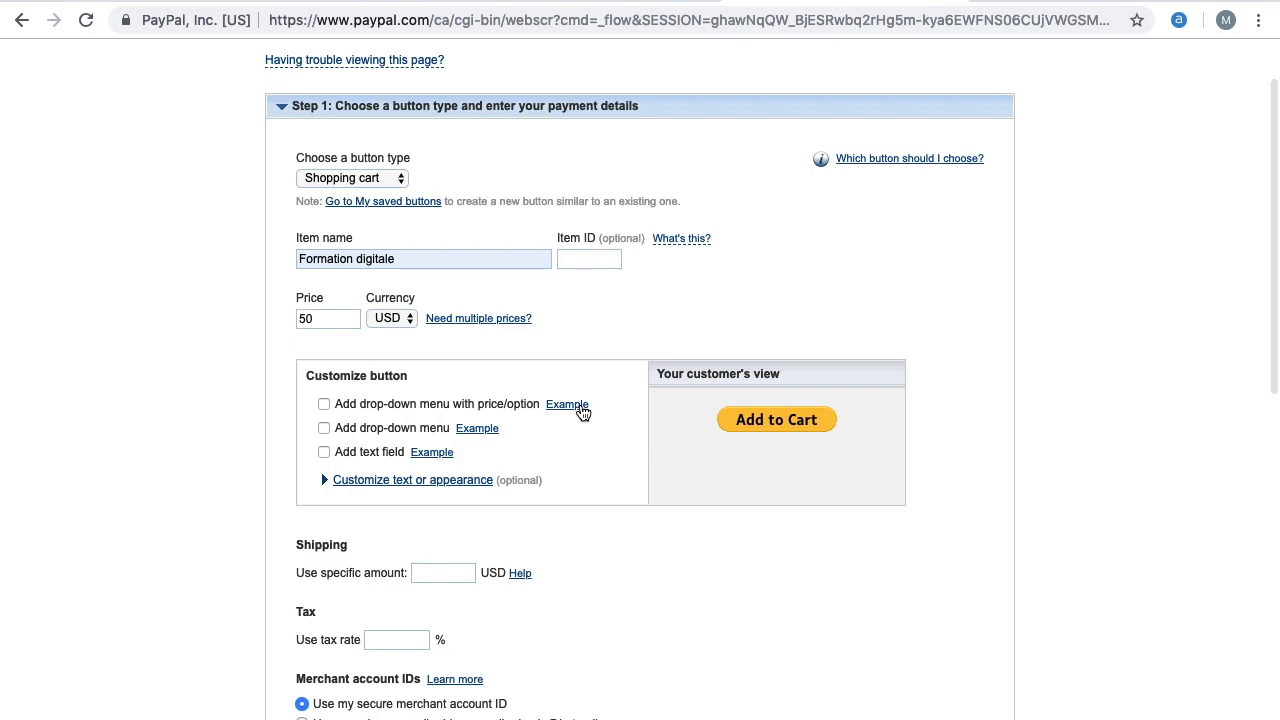
{"action": "scroll", "coordinate": [582, 409], "scroll_direction": "down", "scroll_amount": 2}
{"action": "scroll", "coordinate": [582, 409], "scroll_direction": "down", "scroll_amount": 1}
{"action": "scroll", "coordinate": [582, 409], "scroll_direction": "down", "scroll_amount": 2}
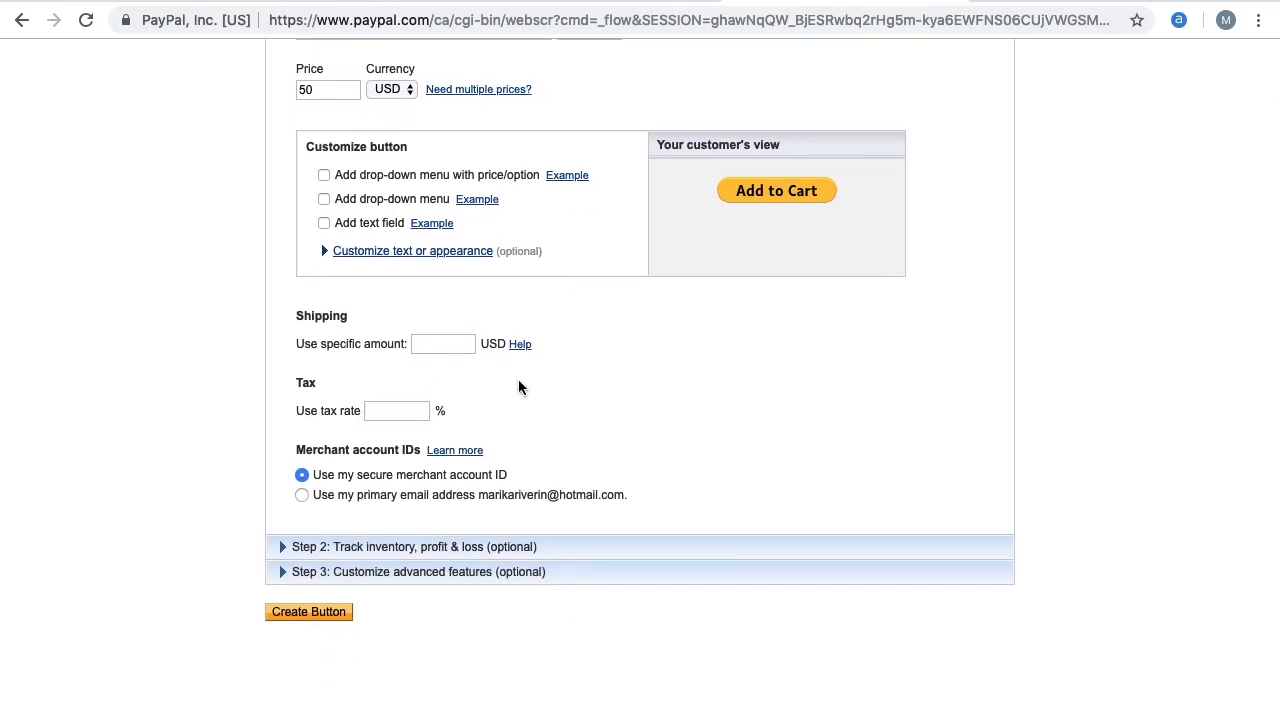
{"action": "left_click", "coordinate": [340, 619]}
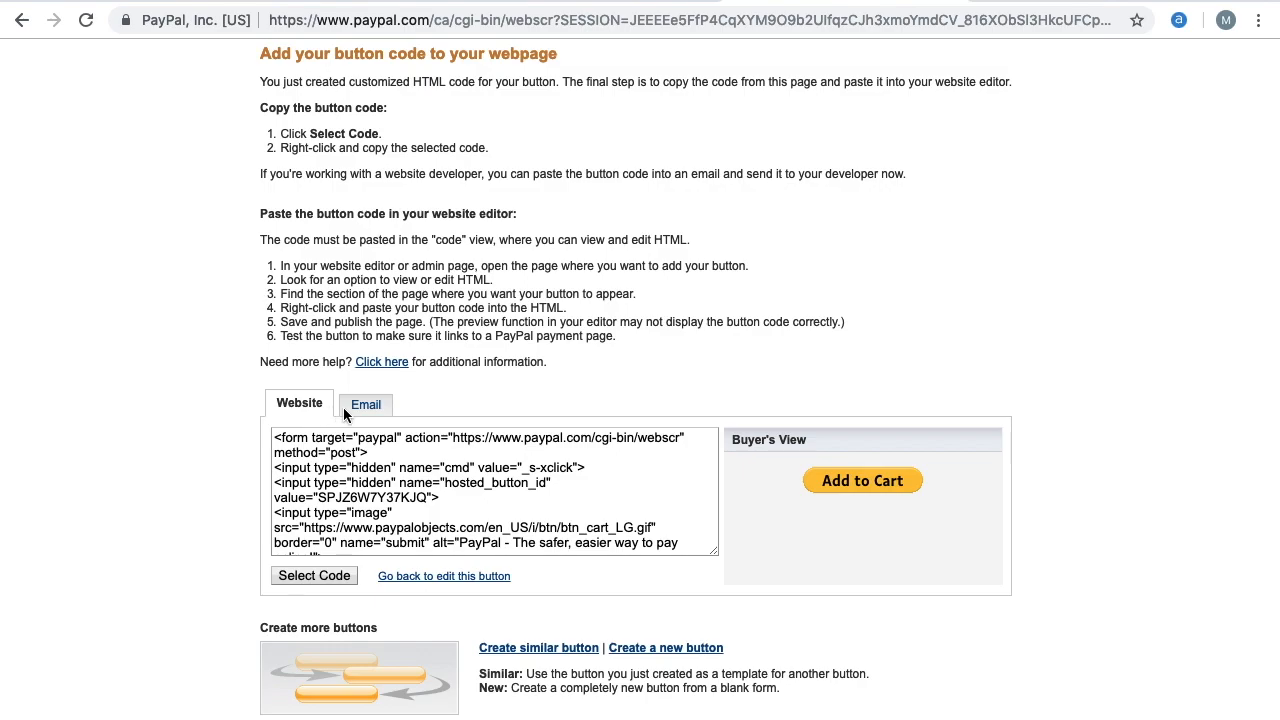
Show the button's email link and copy the whole PayPal URL
{"action": "left_click", "coordinate": [372, 412]}
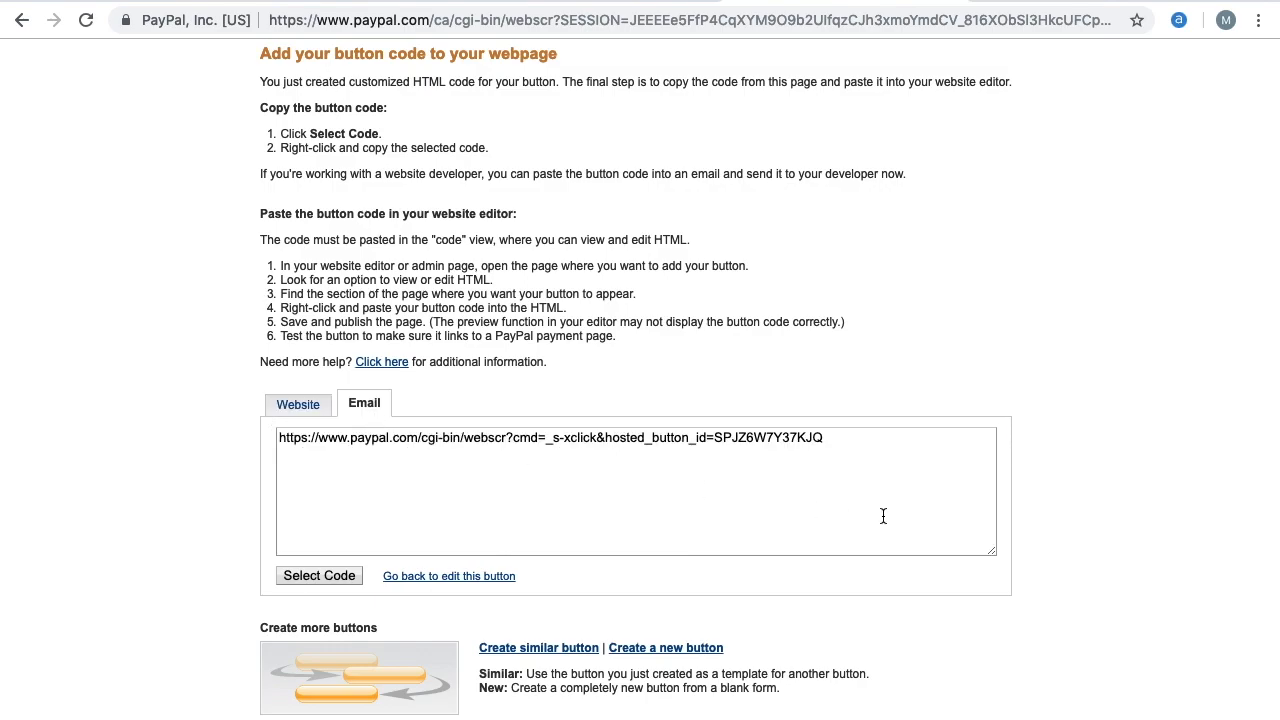
{"action": "left_click", "coordinate": [889, 455]}
{"action": "key", "text": "super+a"}
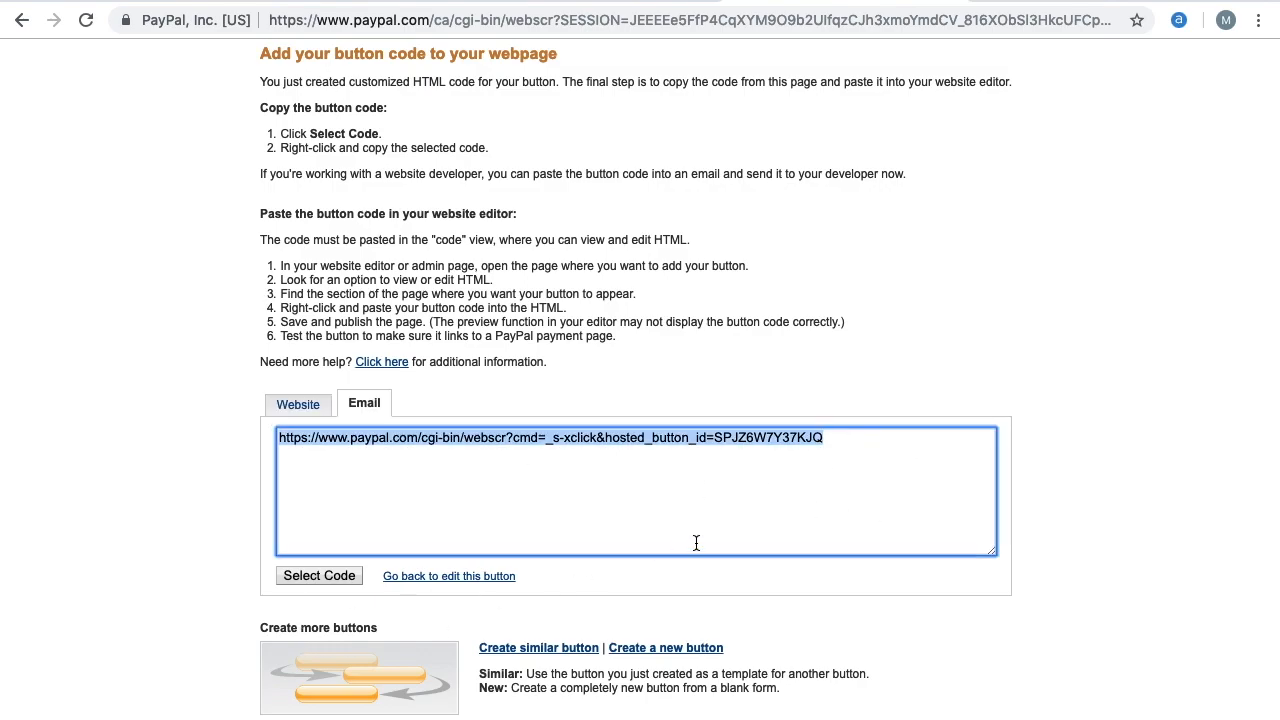
{"action": "right_click", "coordinate": [474, 440]}
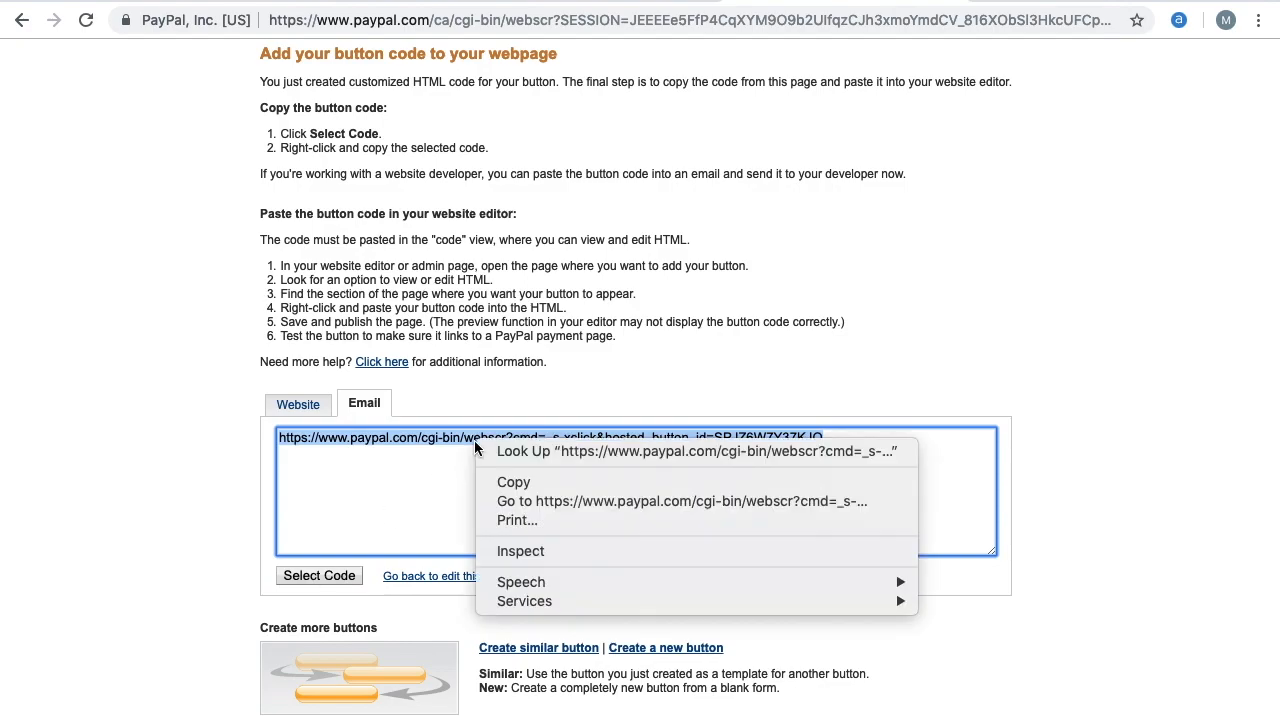
{"action": "left_click", "coordinate": [514, 484]}
{"action": "left_click", "coordinate": [514, 482]}
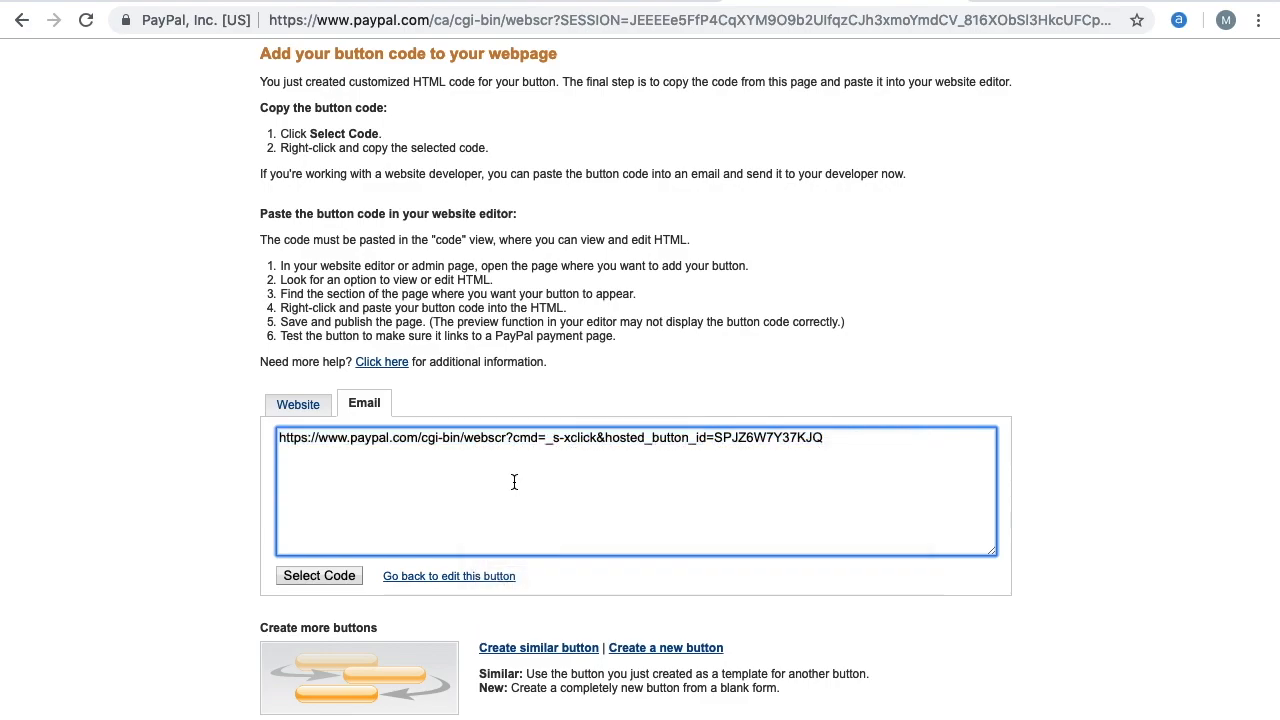
Switch to the Wix editor tab and open the link settings of the $50 PayPal button
{"action": "mouse_move", "coordinate": [550, 2]}
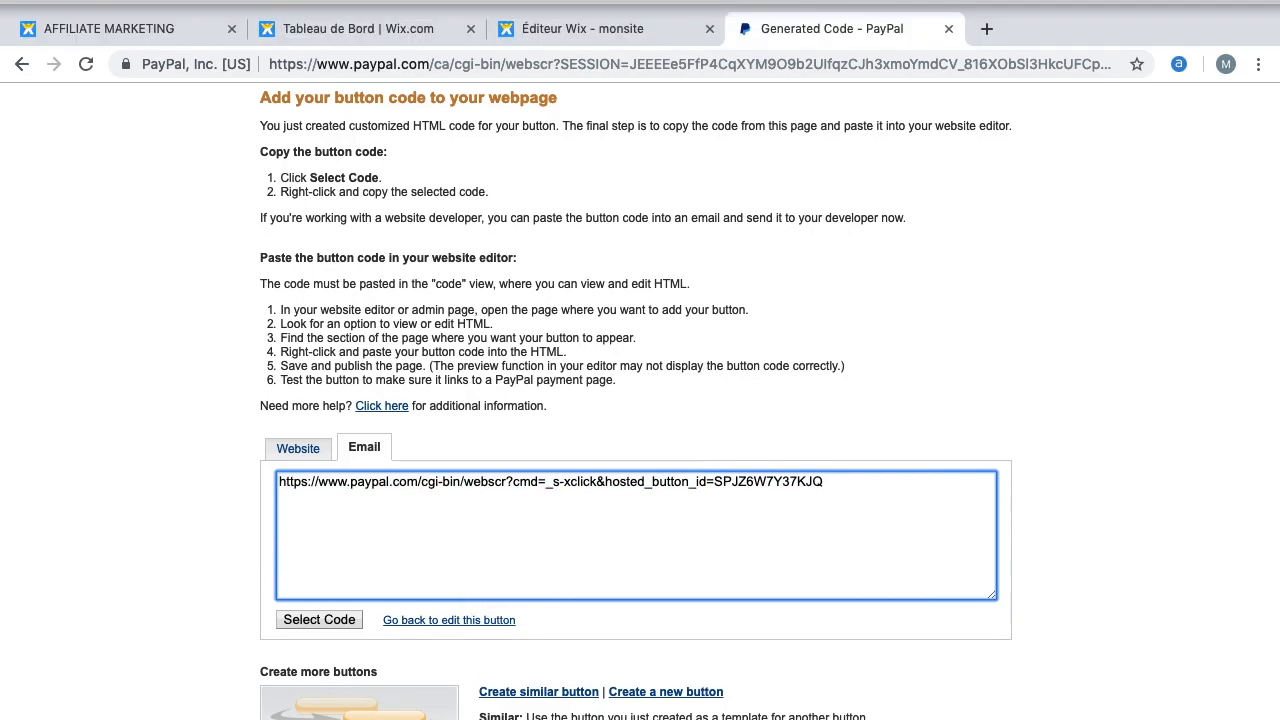
{"action": "left_click", "coordinate": [551, 29]}
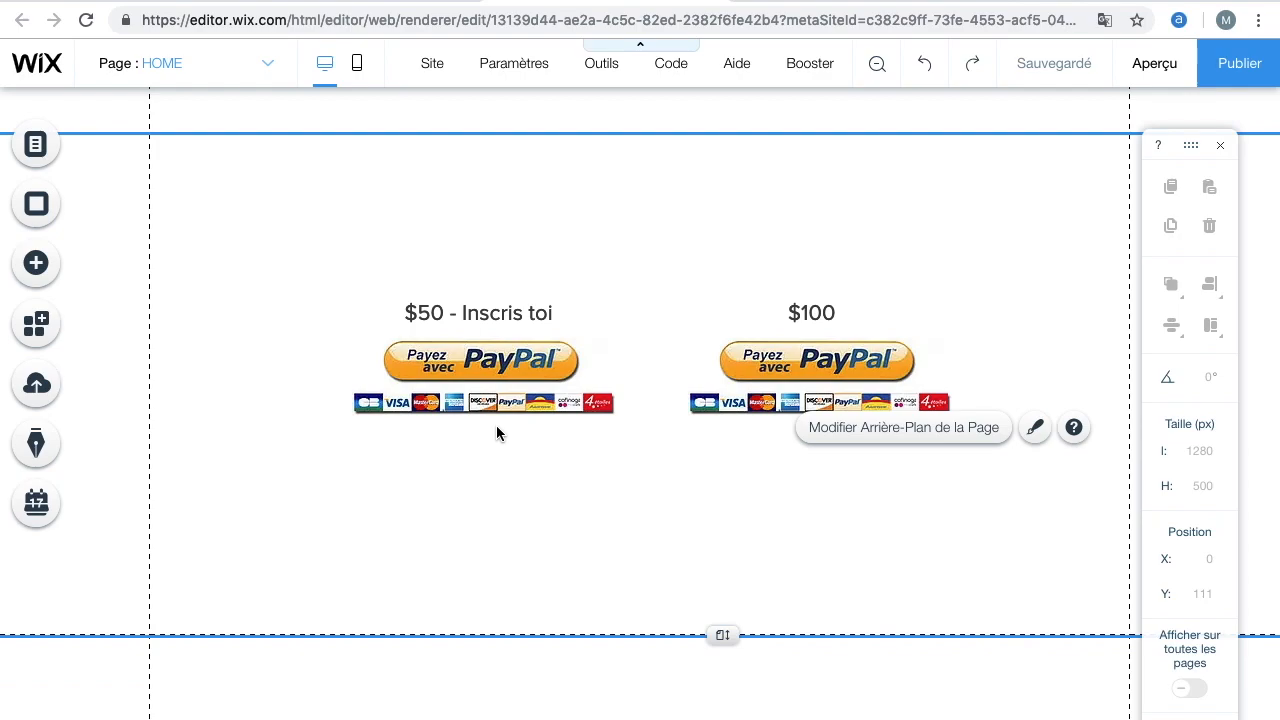
{"action": "left_click", "coordinate": [476, 360]}
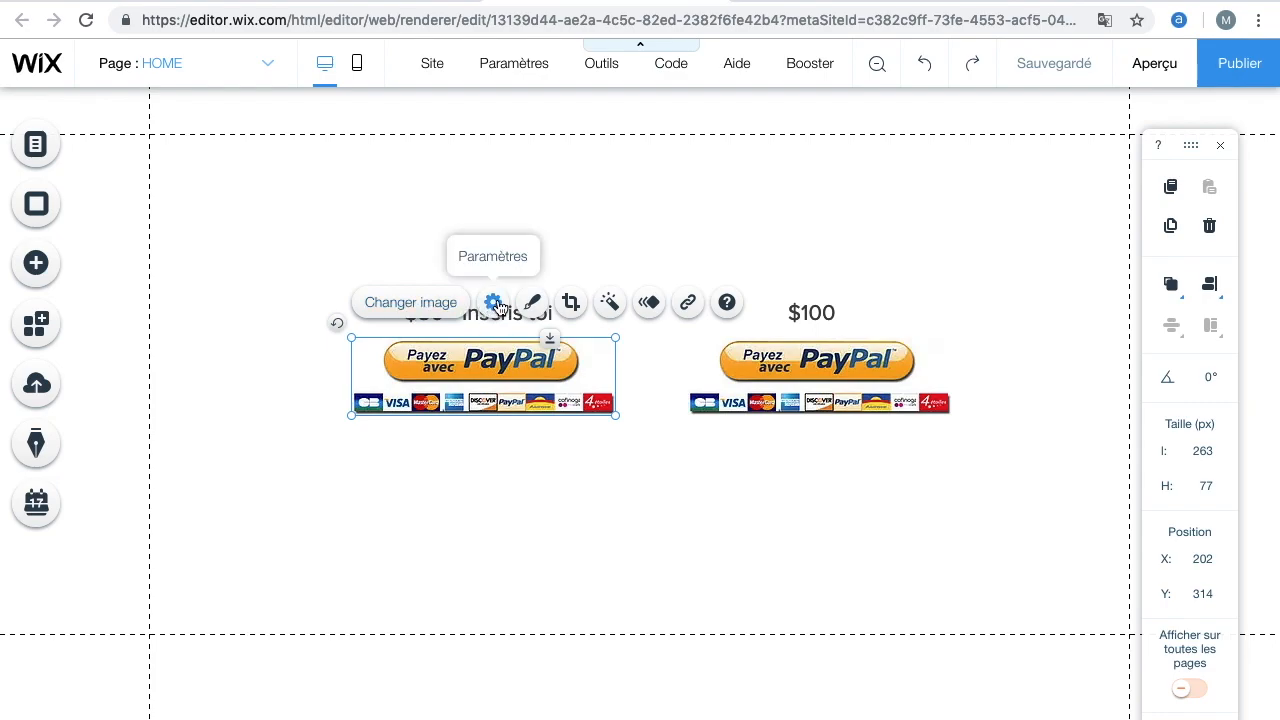
{"action": "left_click", "coordinate": [689, 304]}
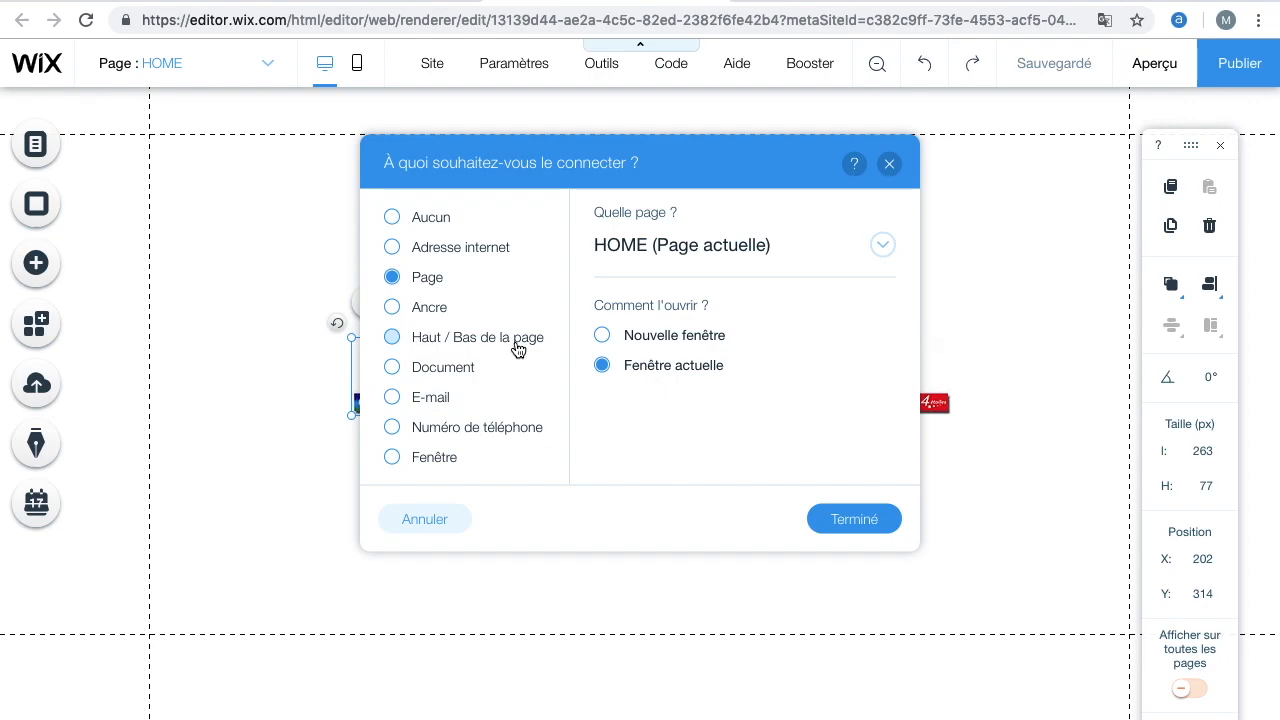
Link the $50 PayPal button to the copied PayPal web address, opening in a new window
{"action": "left_click", "coordinate": [438, 251]}
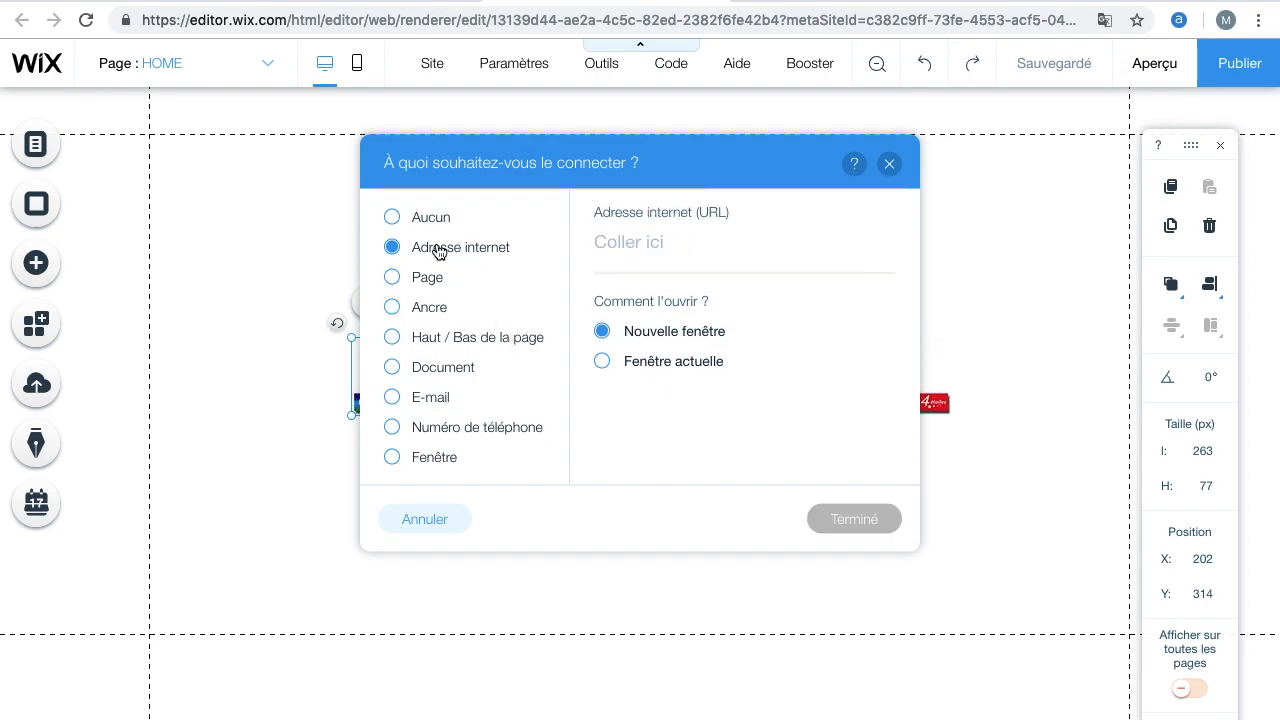
{"action": "right_click", "coordinate": [641, 252]}
{"action": "left_click", "coordinate": [698, 376]}
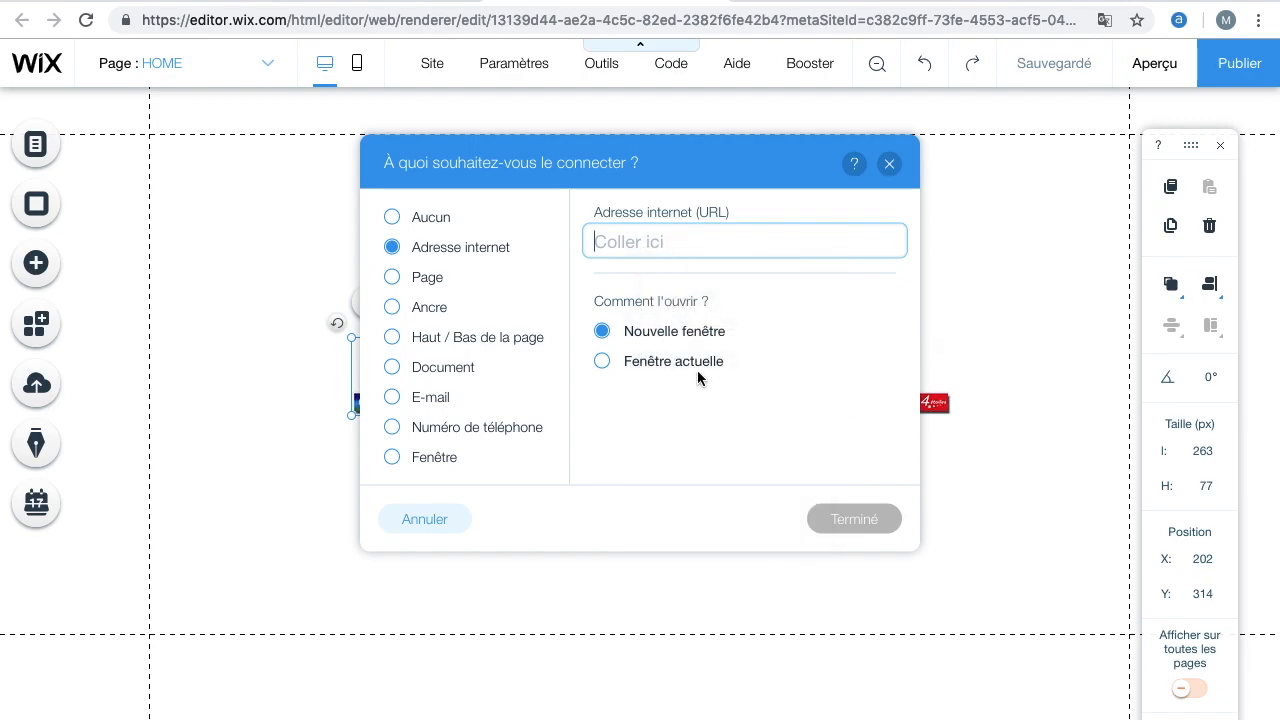
{"action": "left_click", "coordinate": [812, 241]}
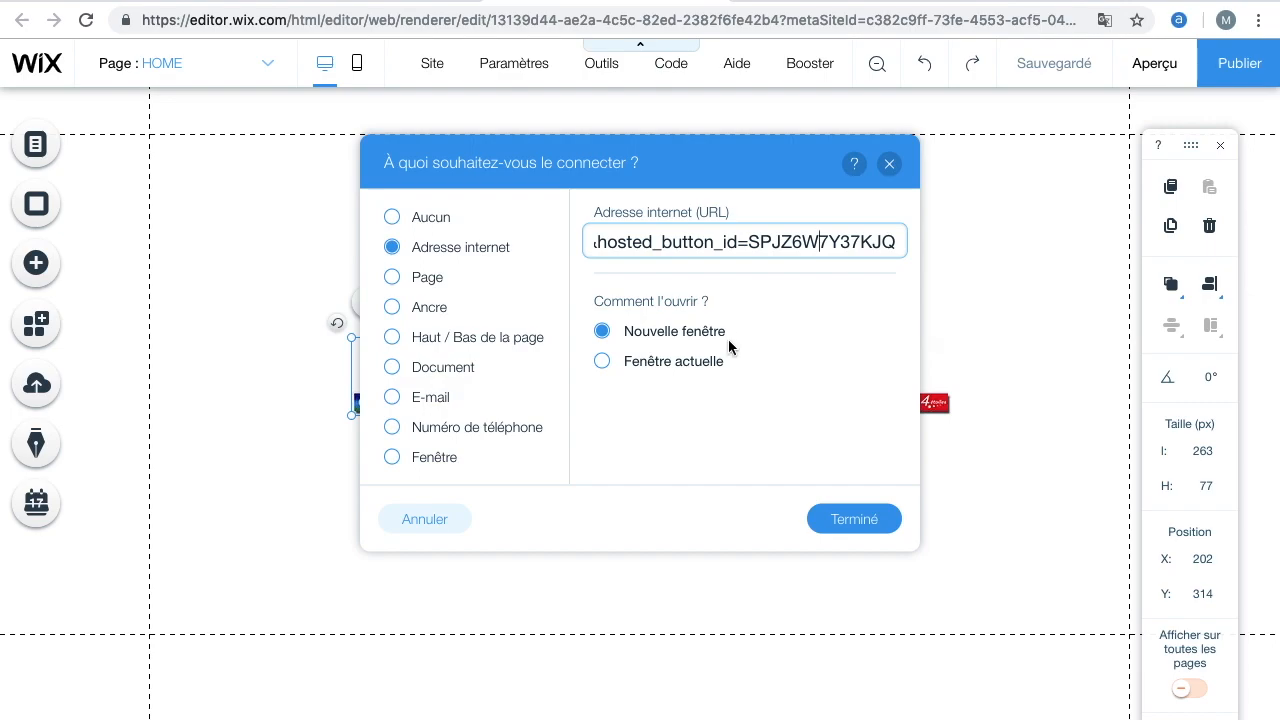
{"action": "left_click", "coordinate": [851, 519]}
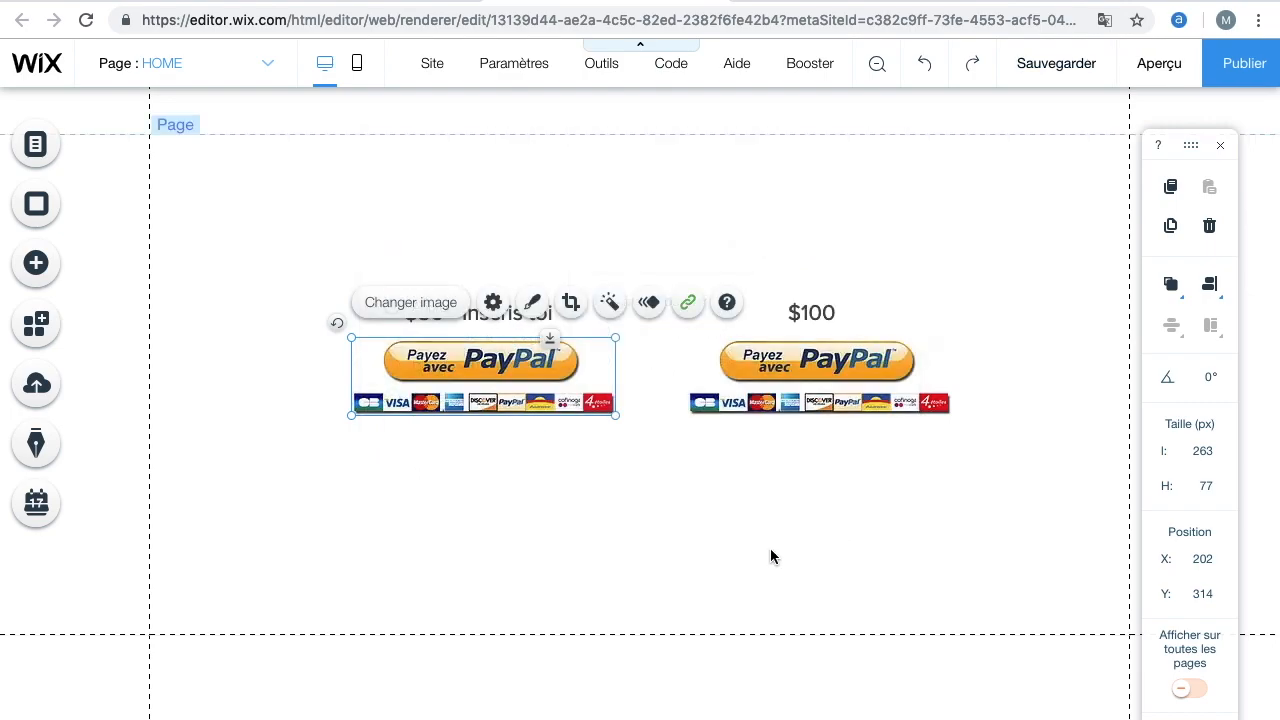
{"action": "left_click", "coordinate": [755, 549]}
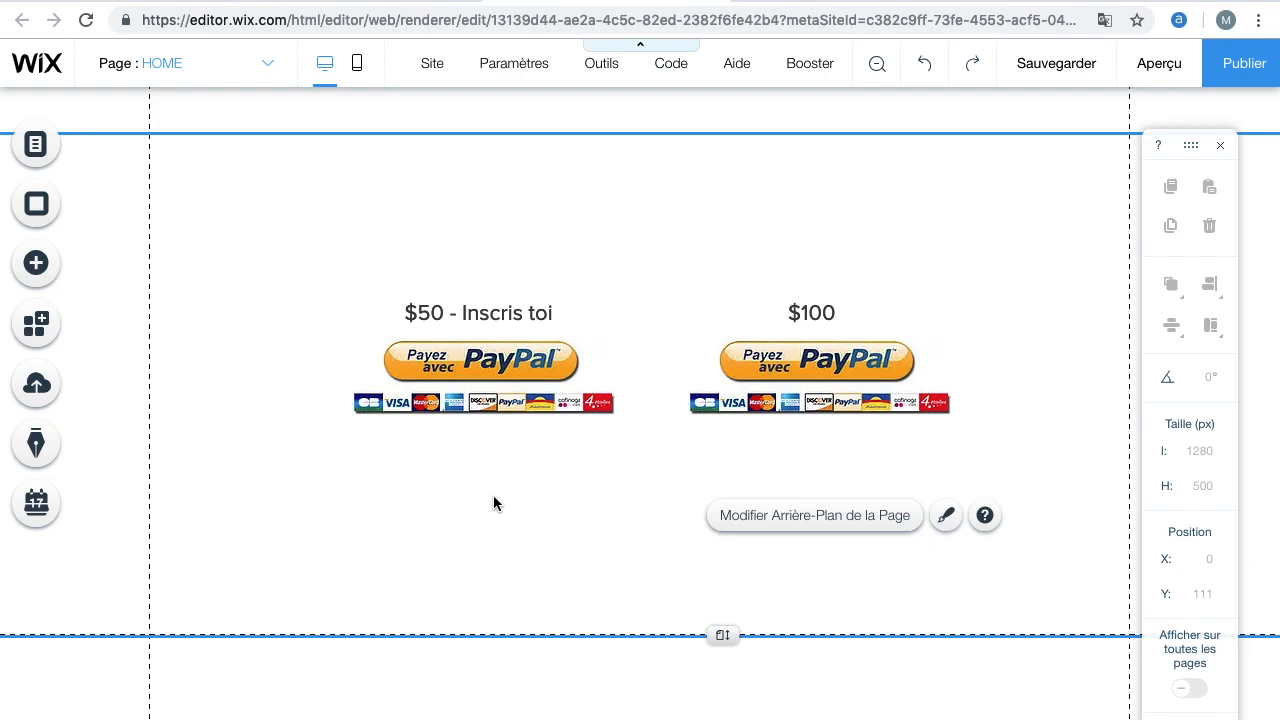
Select the $100 PayPal button in the editor and return to PayPal to start a new payment button
{"action": "mouse_move", "coordinate": [745, 65]}
{"action": "left_click", "coordinate": [877, 365]}
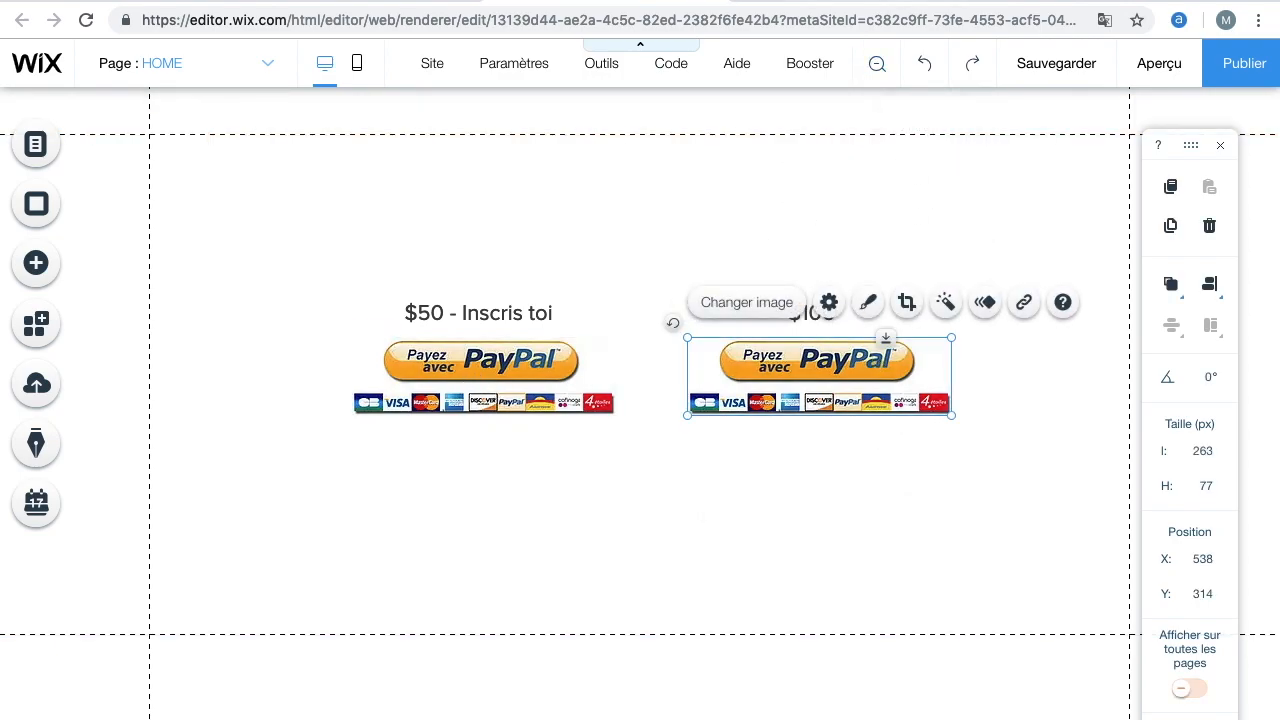
{"action": "left_click", "coordinate": [883, 1]}
{"action": "scroll", "coordinate": [558, 407], "scroll_direction": "down", "scroll_amount": 3}
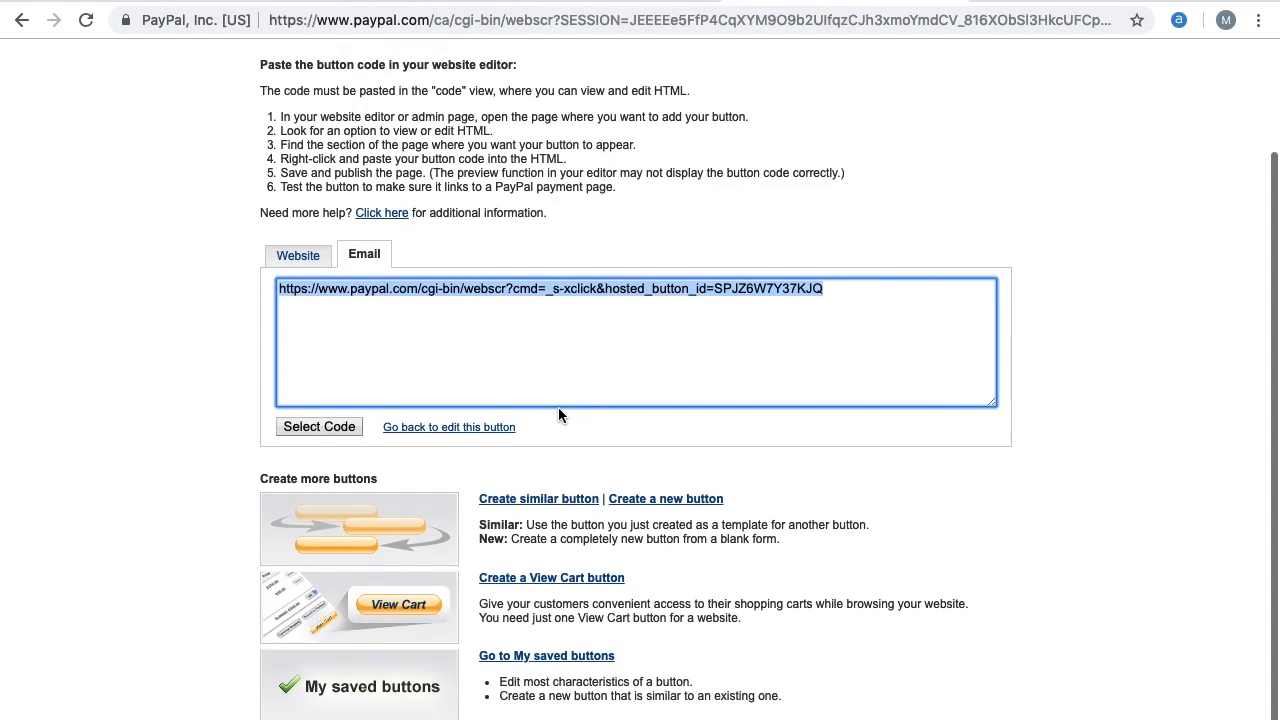
{"action": "scroll", "coordinate": [552, 314], "scroll_direction": "up", "scroll_amount": 3}
{"action": "scroll", "coordinate": [552, 314], "scroll_direction": "down", "scroll_amount": 3}
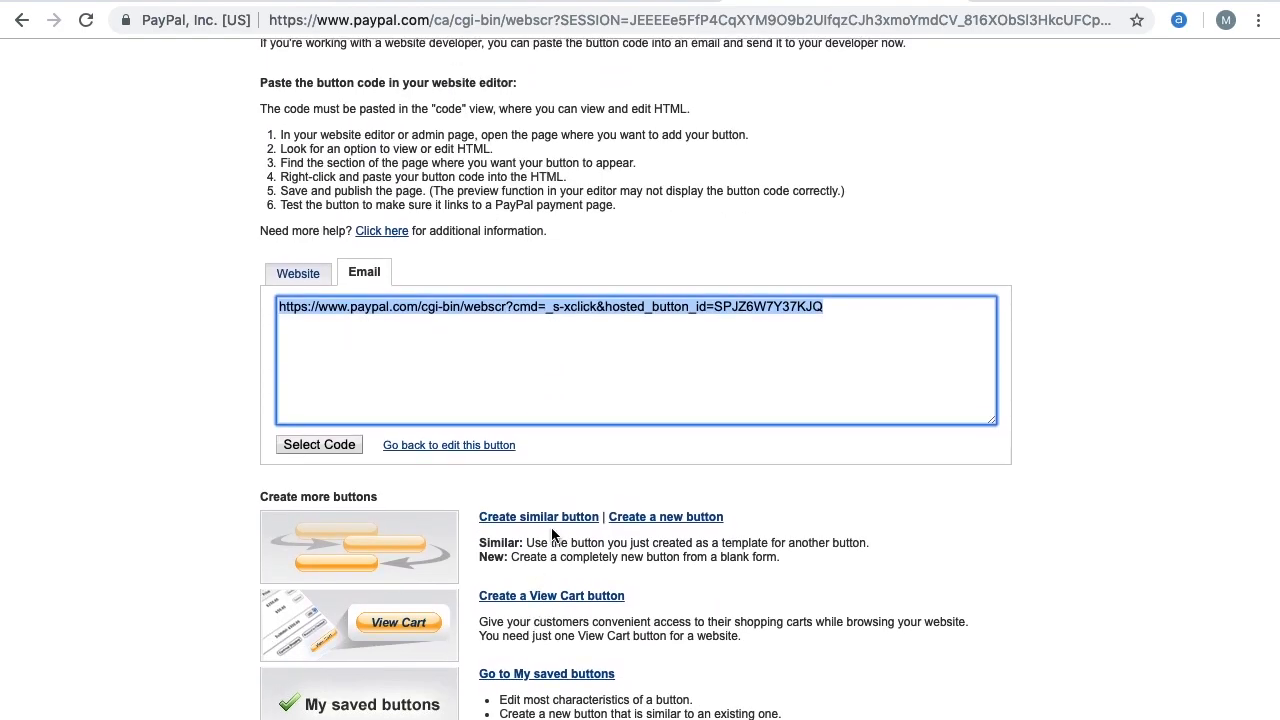
{"action": "left_click", "coordinate": [658, 521]}
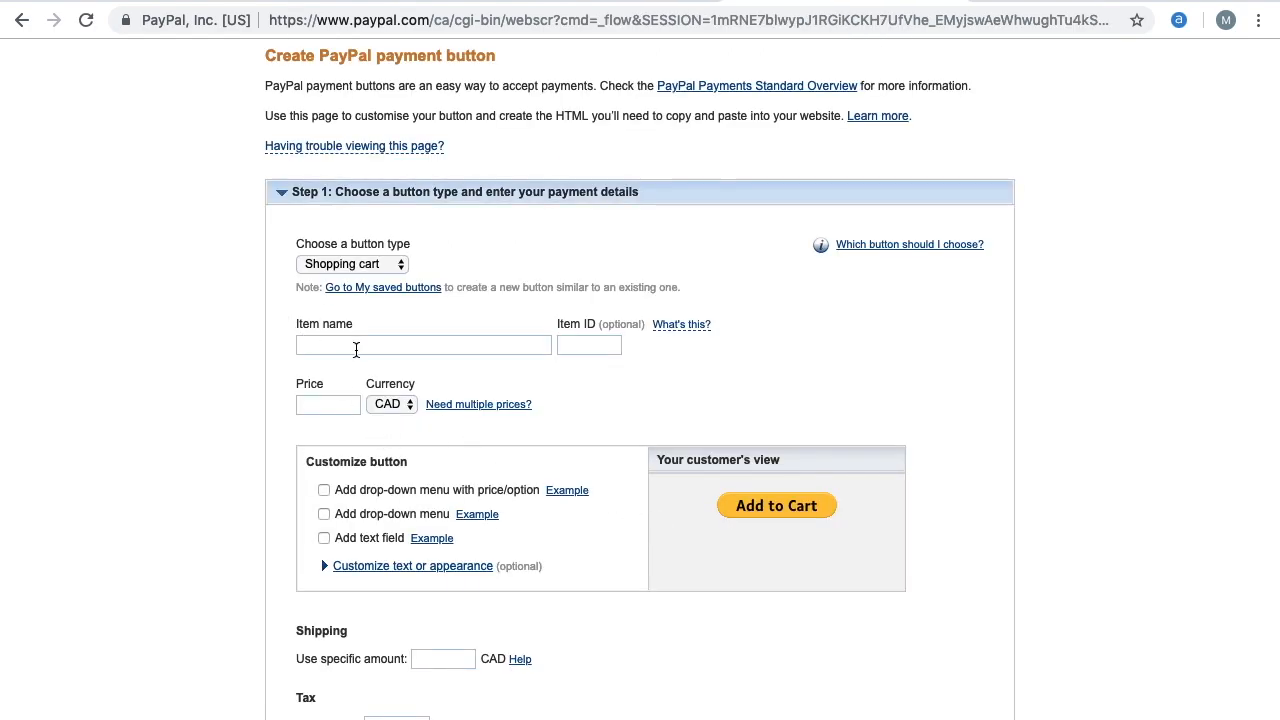
Name the new item "Formation digitale" with a price of 100 in USD
{"action": "left_click", "coordinate": [355, 349]}
{"action": "left_click", "coordinate": [352, 397]}
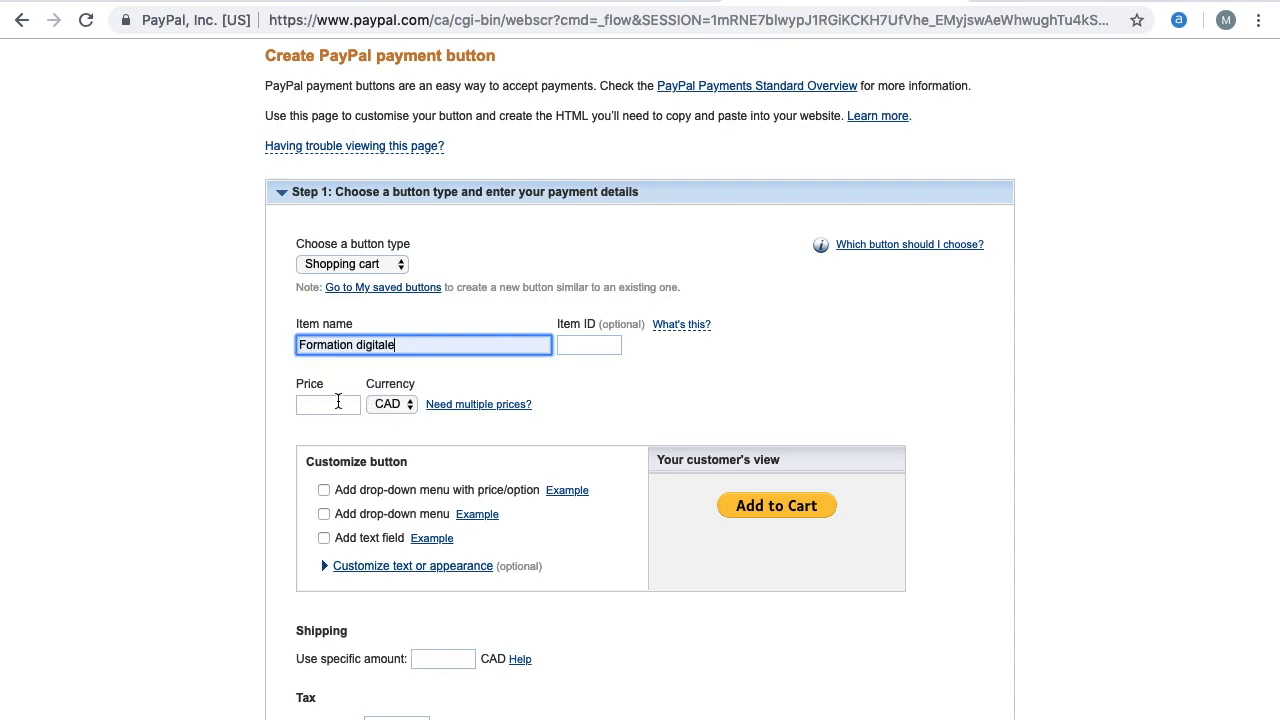
{"action": "left_click", "coordinate": [338, 401]}
{"action": "type", "text": "100"}
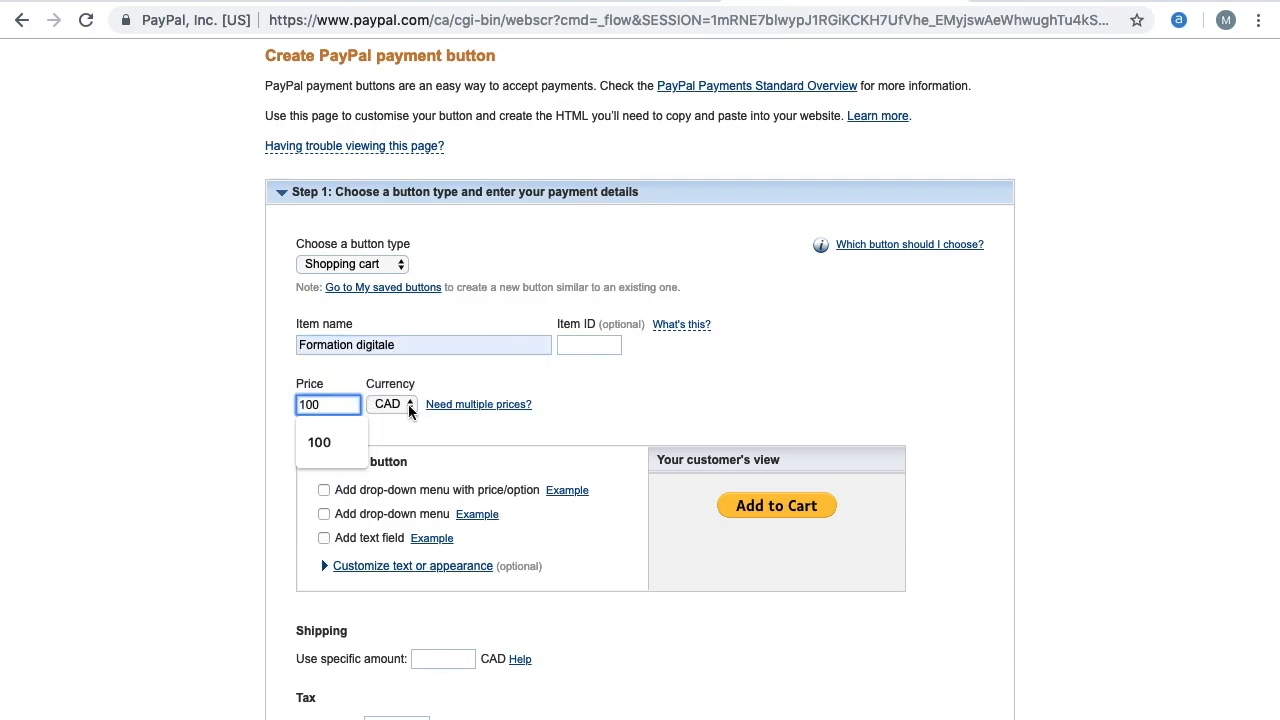
{"action": "left_click", "coordinate": [409, 411]}
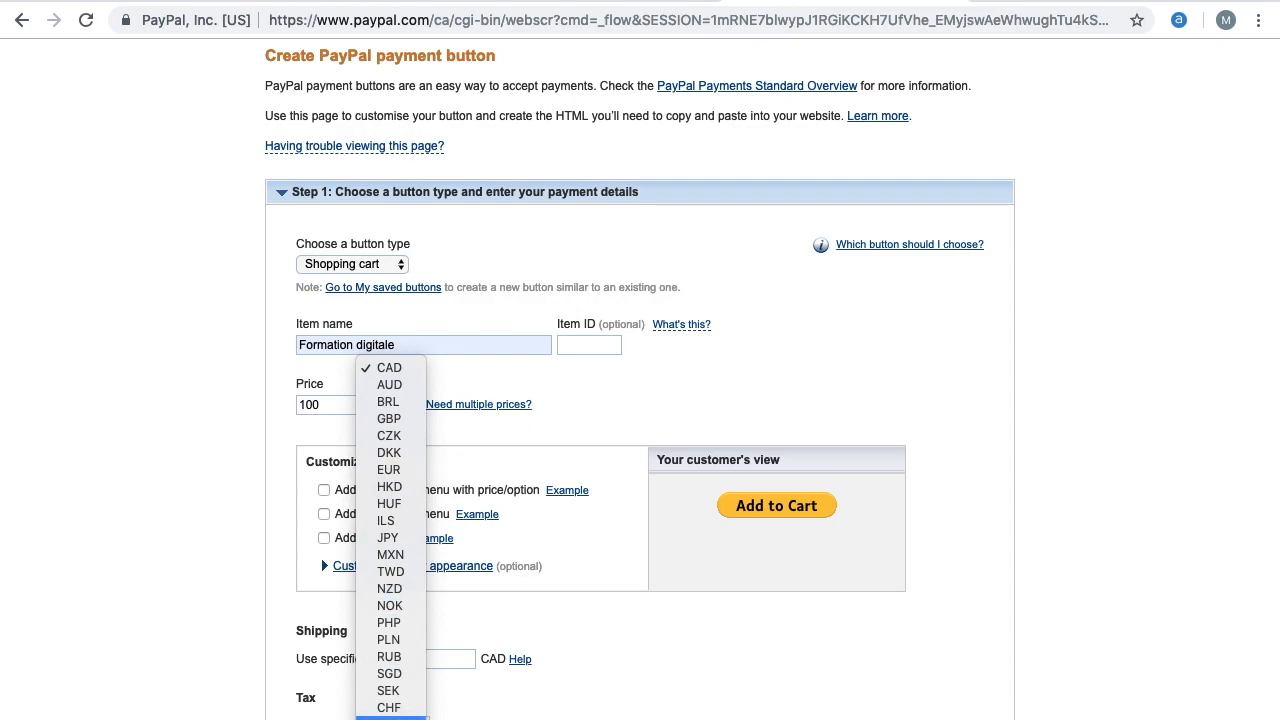
{"action": "left_click", "coordinate": [391, 716]}
Create the $100 Formation digitale button
{"action": "scroll", "coordinate": [552, 530], "scroll_direction": "down", "scroll_amount": 10}
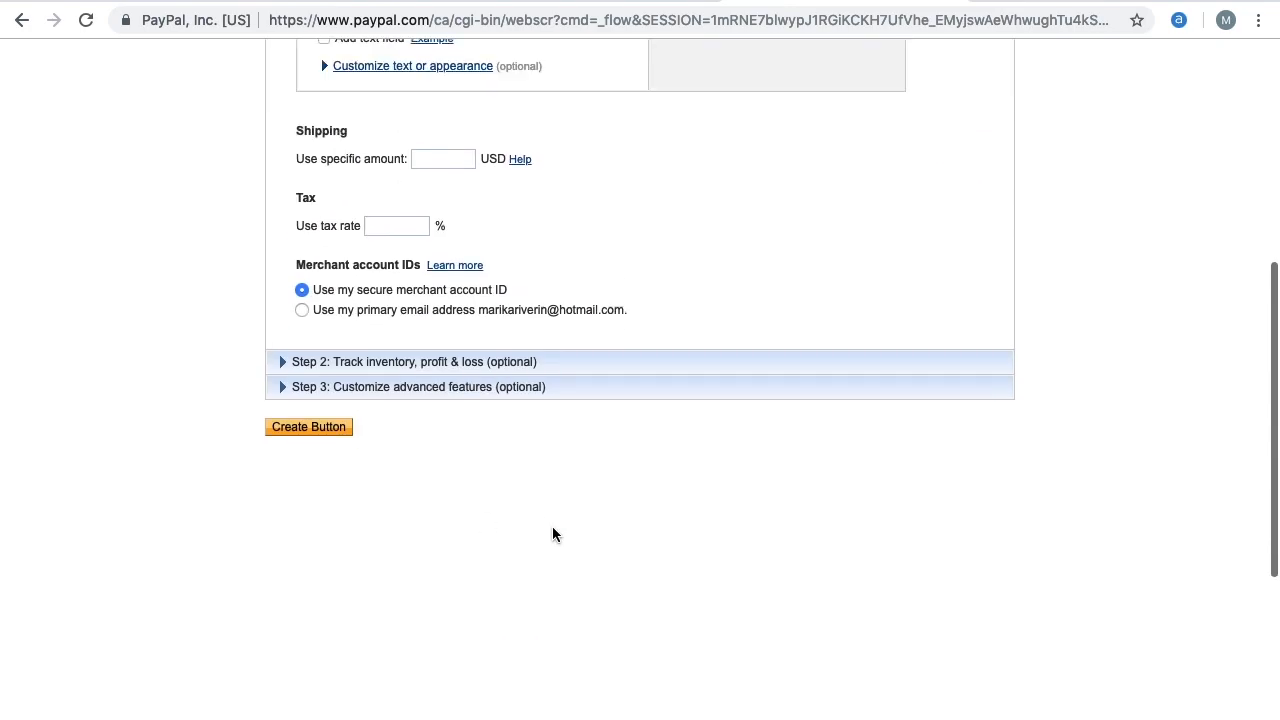
{"action": "scroll", "coordinate": [552, 534], "scroll_direction": "up", "scroll_amount": 8}
{"action": "scroll", "coordinate": [552, 534], "scroll_direction": "down", "scroll_amount": 4}
{"action": "left_click", "coordinate": [318, 606]}
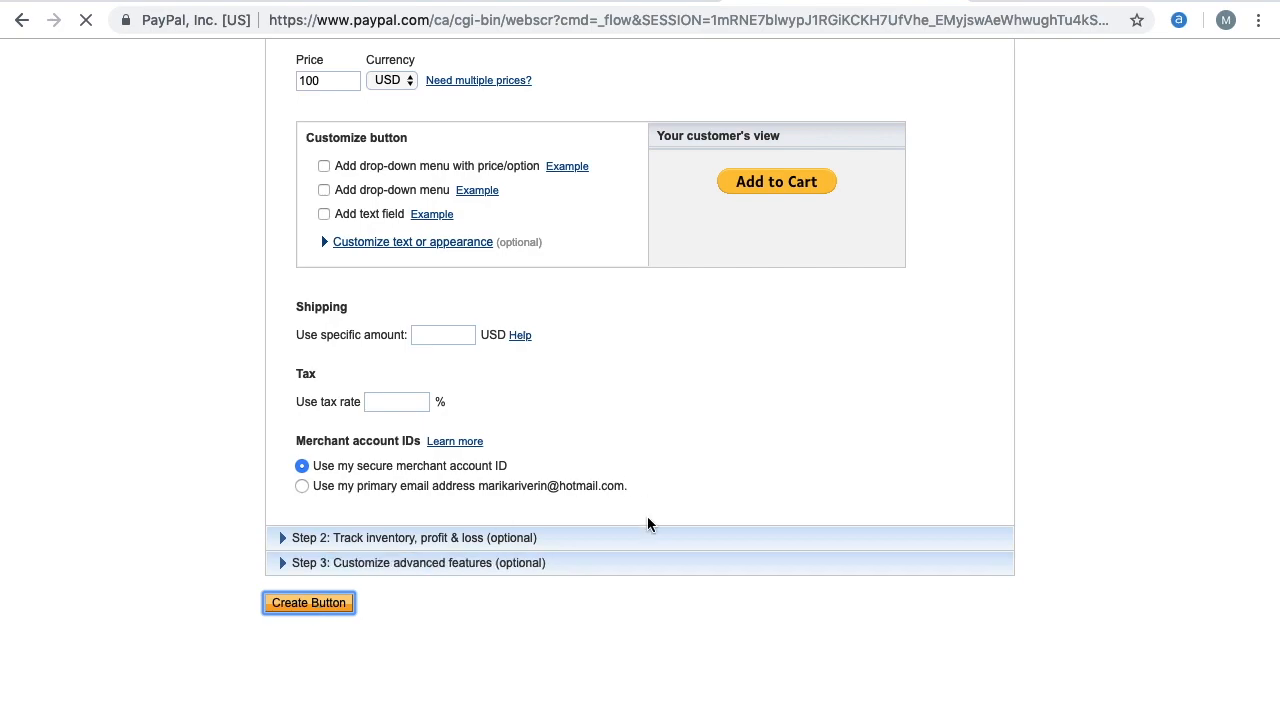
{"action": "scroll", "coordinate": [646, 530], "scroll_direction": "up", "scroll_amount": 2}
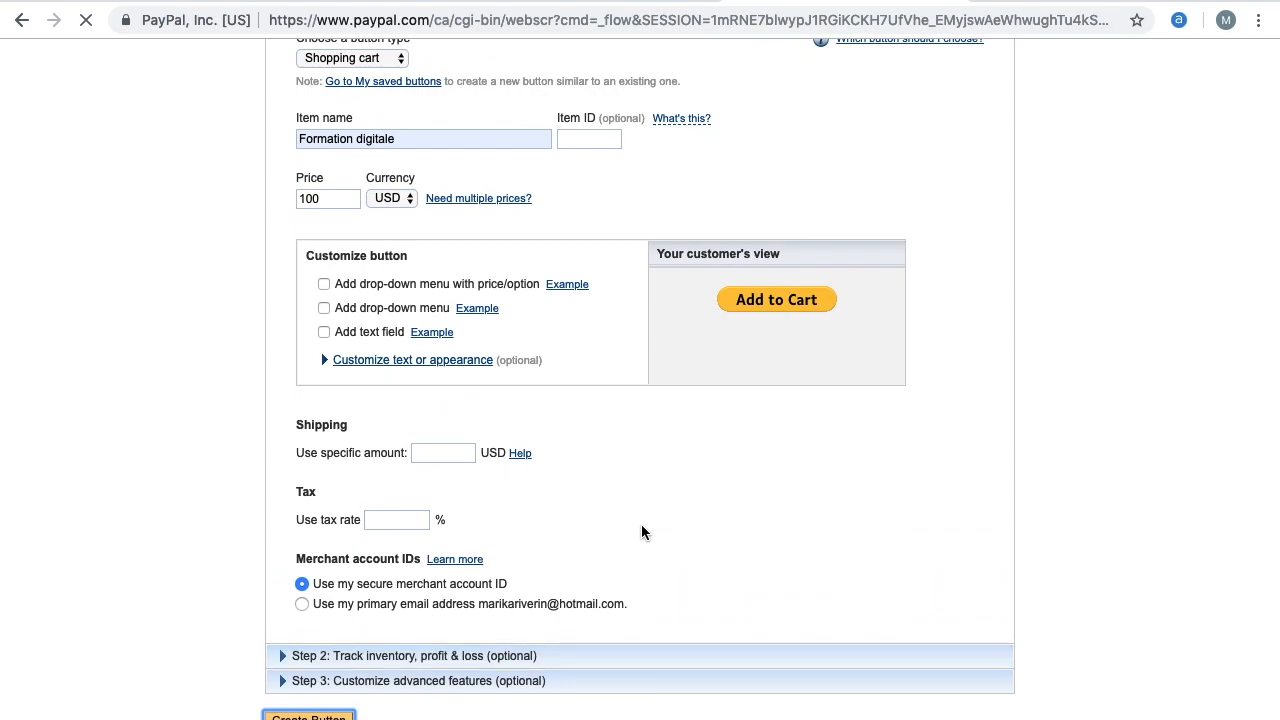
Copy the email link code of the new $100 Formation digitale PayPal button
{"action": "scroll", "coordinate": [641, 530], "scroll_direction": "down", "scroll_amount": 2}
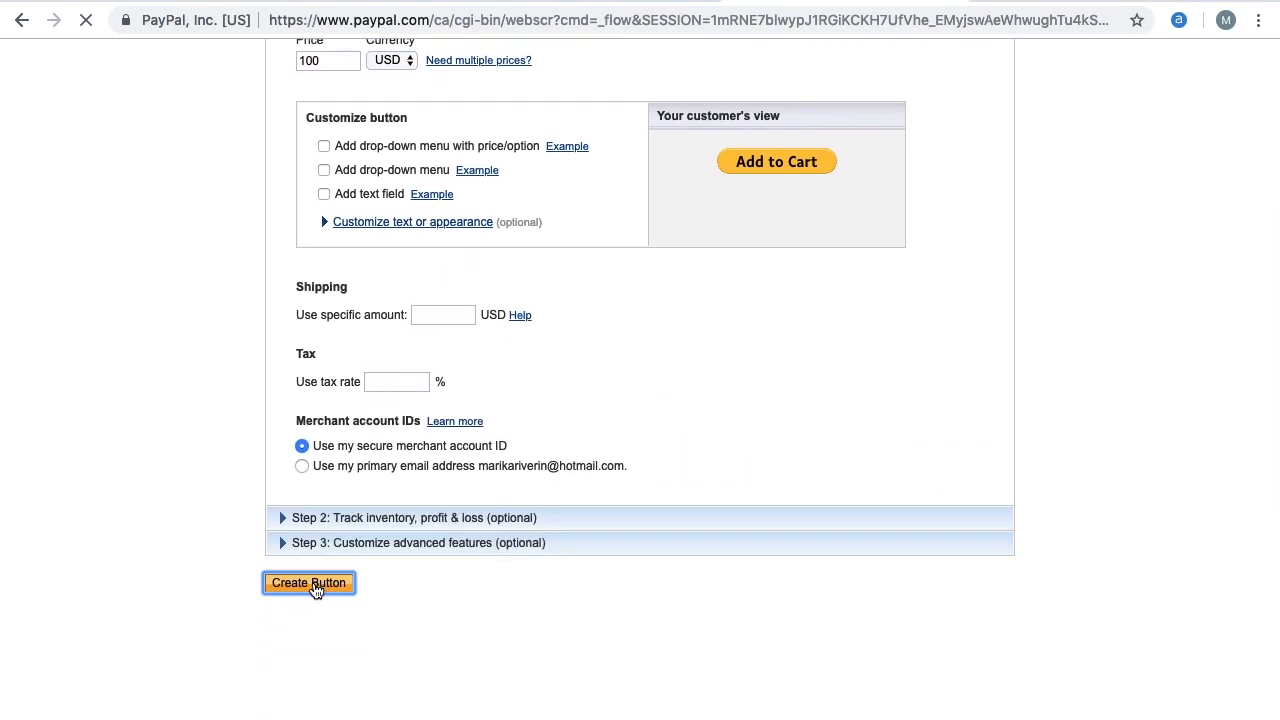
{"action": "scroll", "coordinate": [510, 465], "scroll_direction": "up", "scroll_amount": 4}
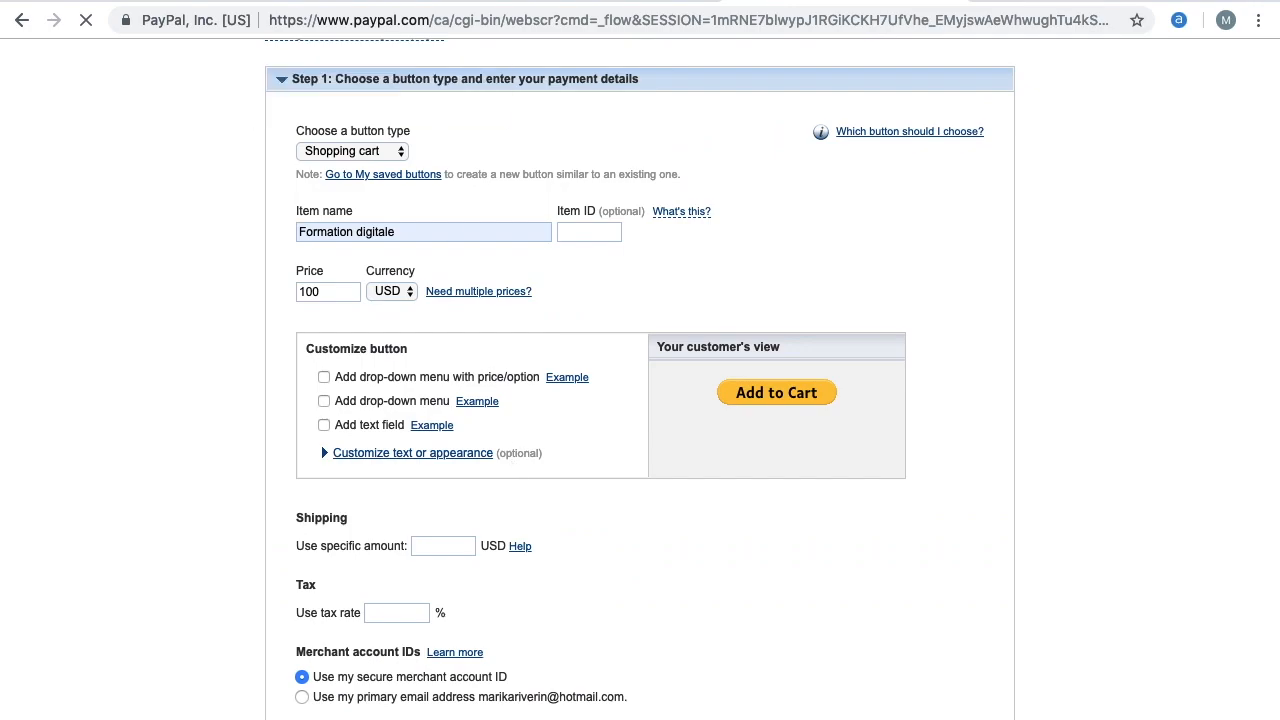
{"action": "scroll", "coordinate": [349, 535], "scroll_direction": "down", "scroll_amount": 2}
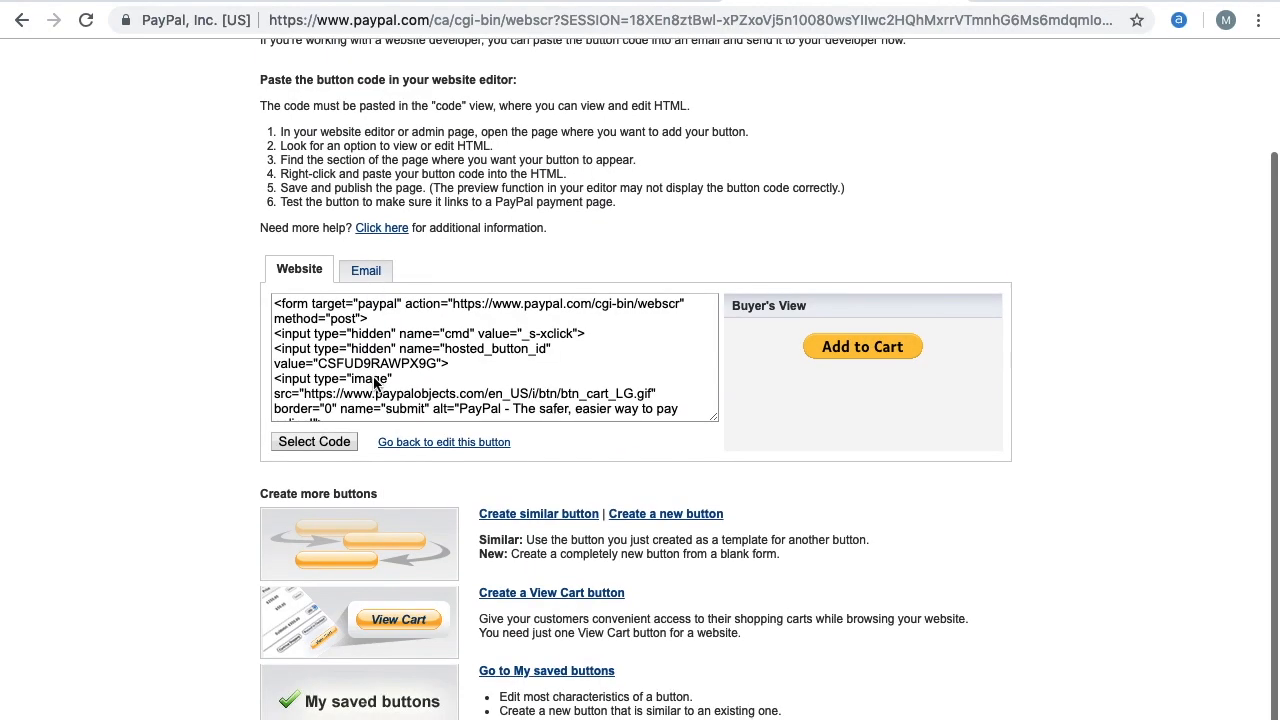
{"action": "left_click", "coordinate": [378, 280]}
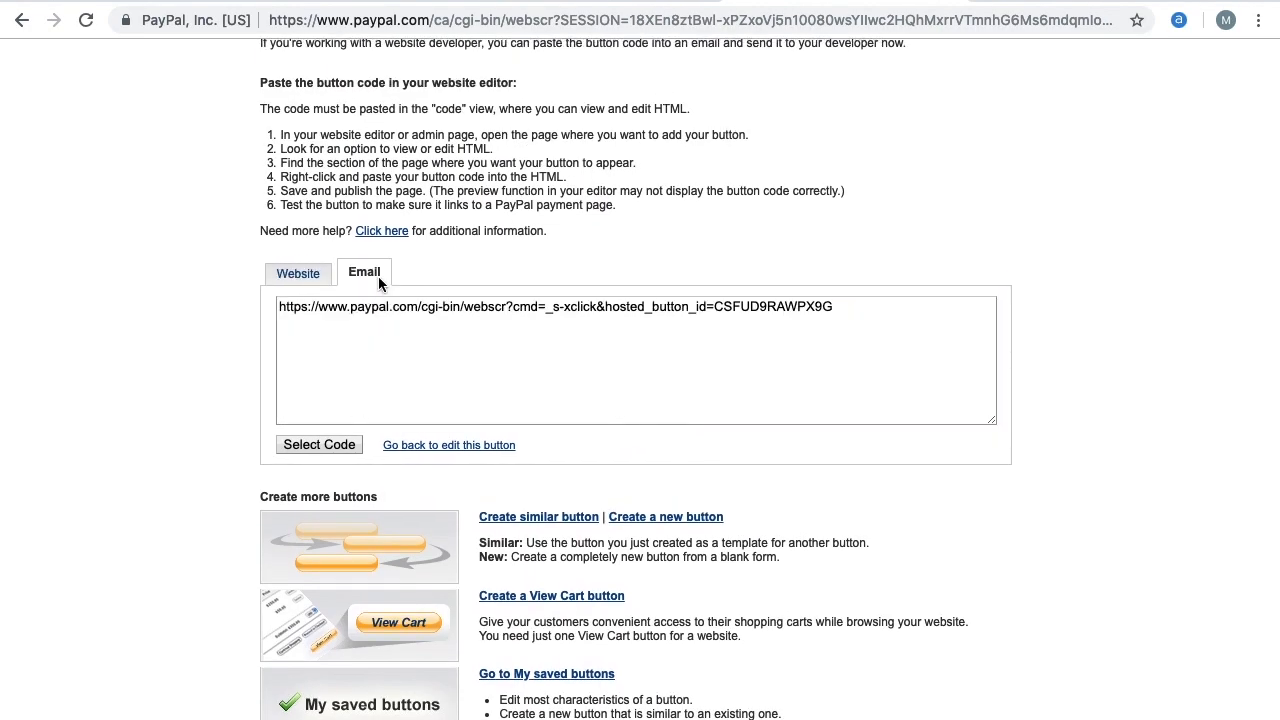
{"action": "left_click", "coordinate": [350, 446]}
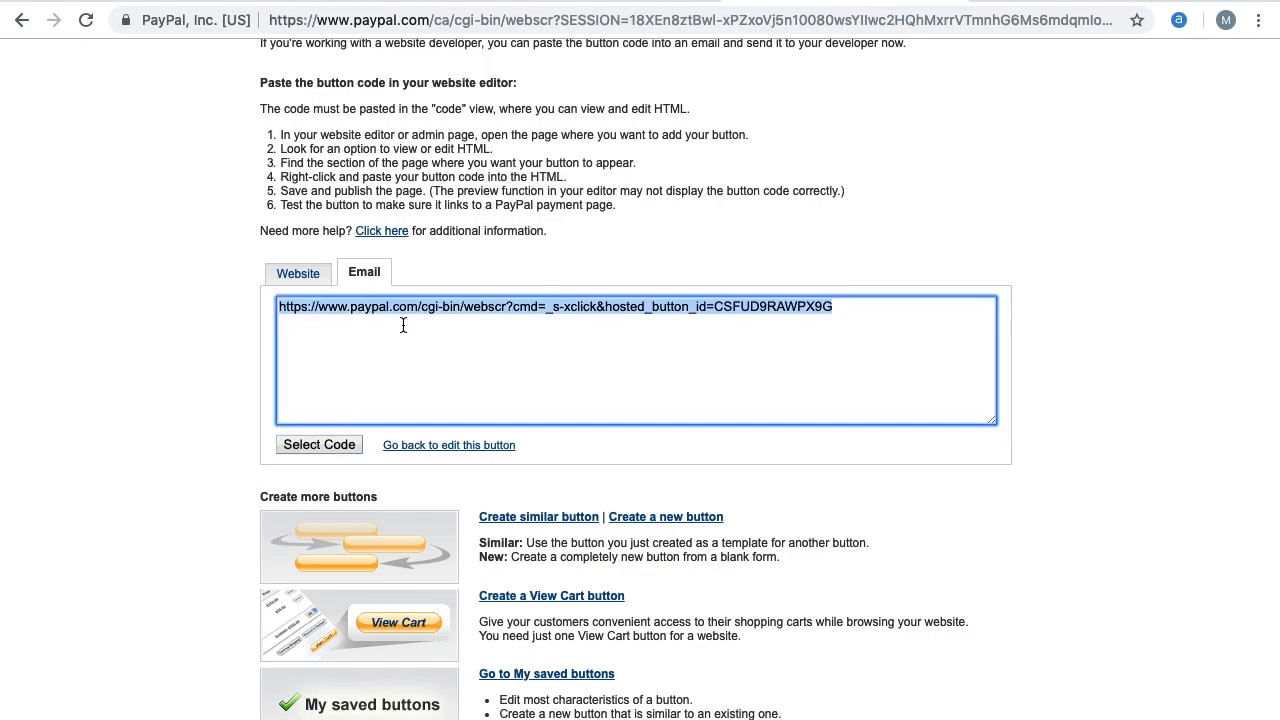
{"action": "right_click", "coordinate": [394, 314]}
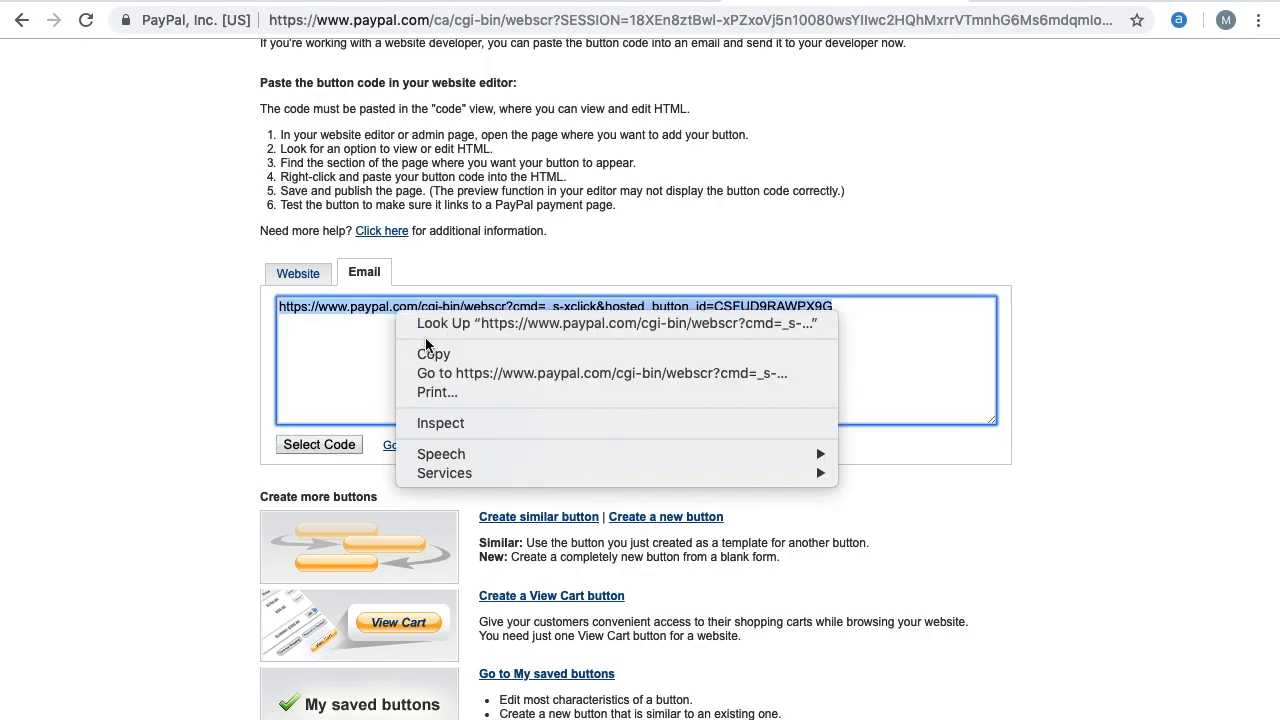
{"action": "left_click", "coordinate": [433, 354]}
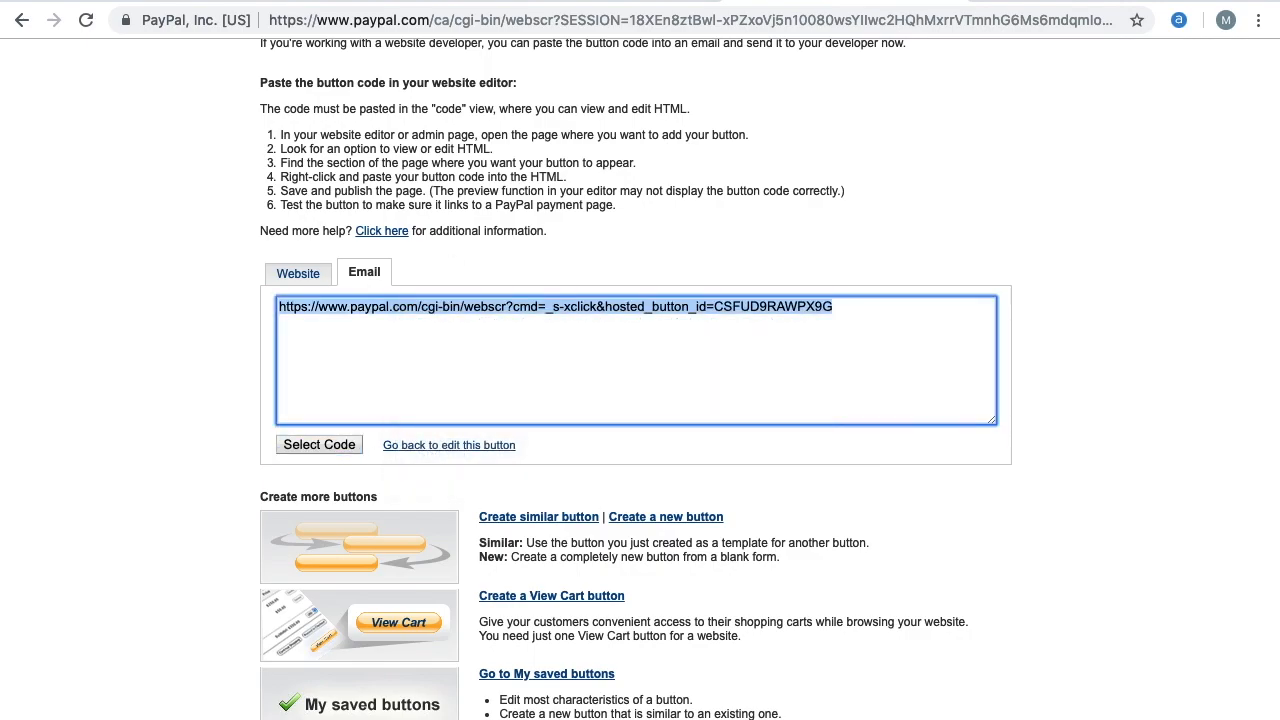
Link the $100 PayPal button in the editor to the copied PayPal web address, opening in a new window
{"action": "left_click", "coordinate": [592, 1]}
{"action": "left_click", "coordinate": [1020, 308]}
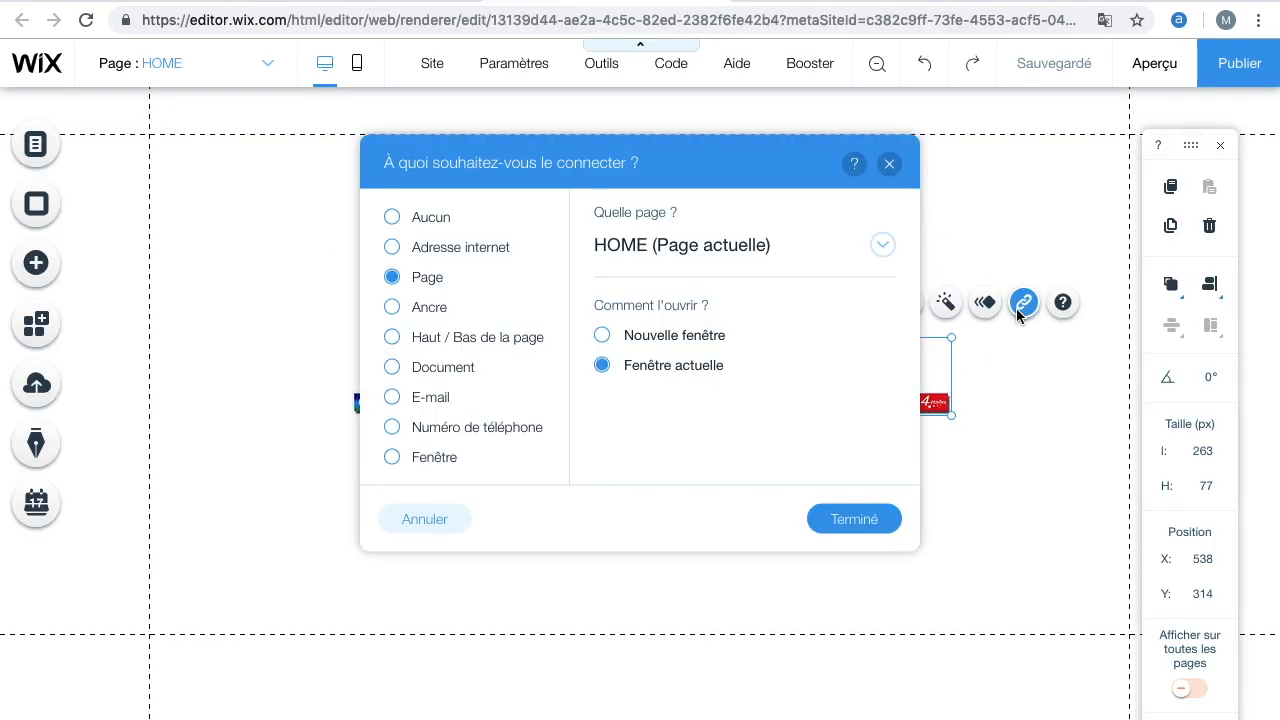
{"action": "left_click", "coordinate": [422, 250]}
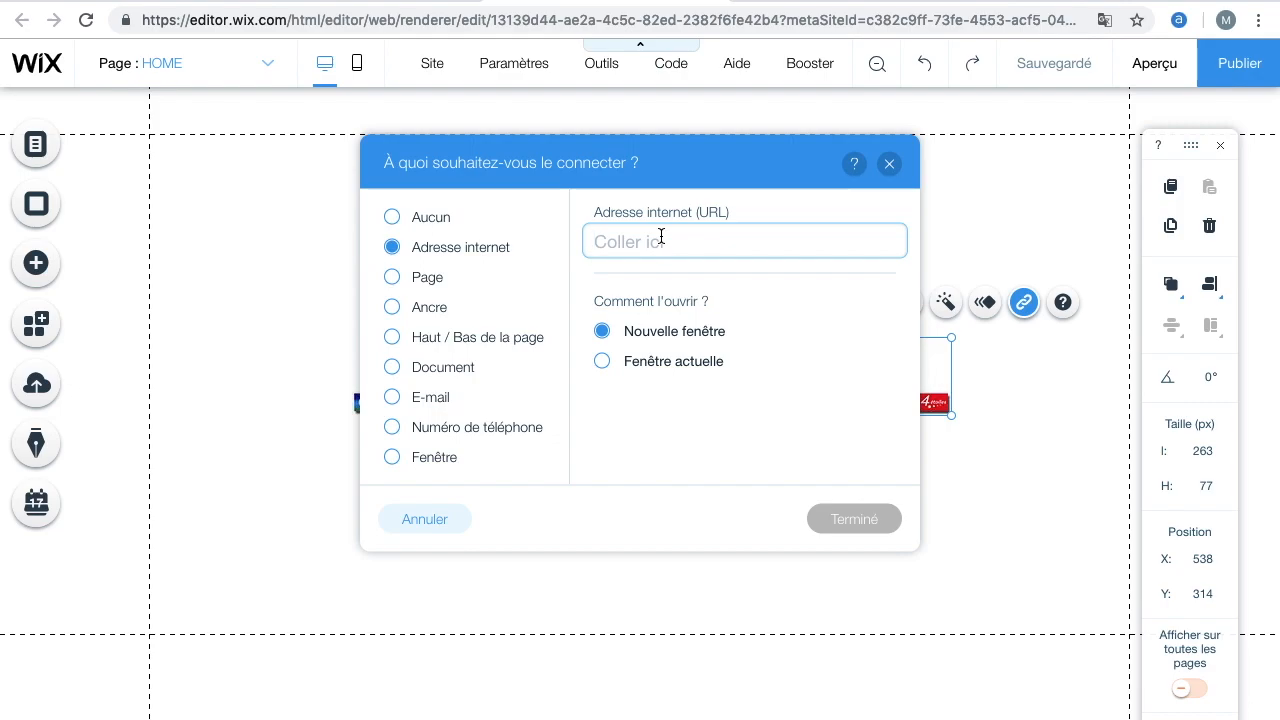
{"action": "key", "text": "ctrl+v"}
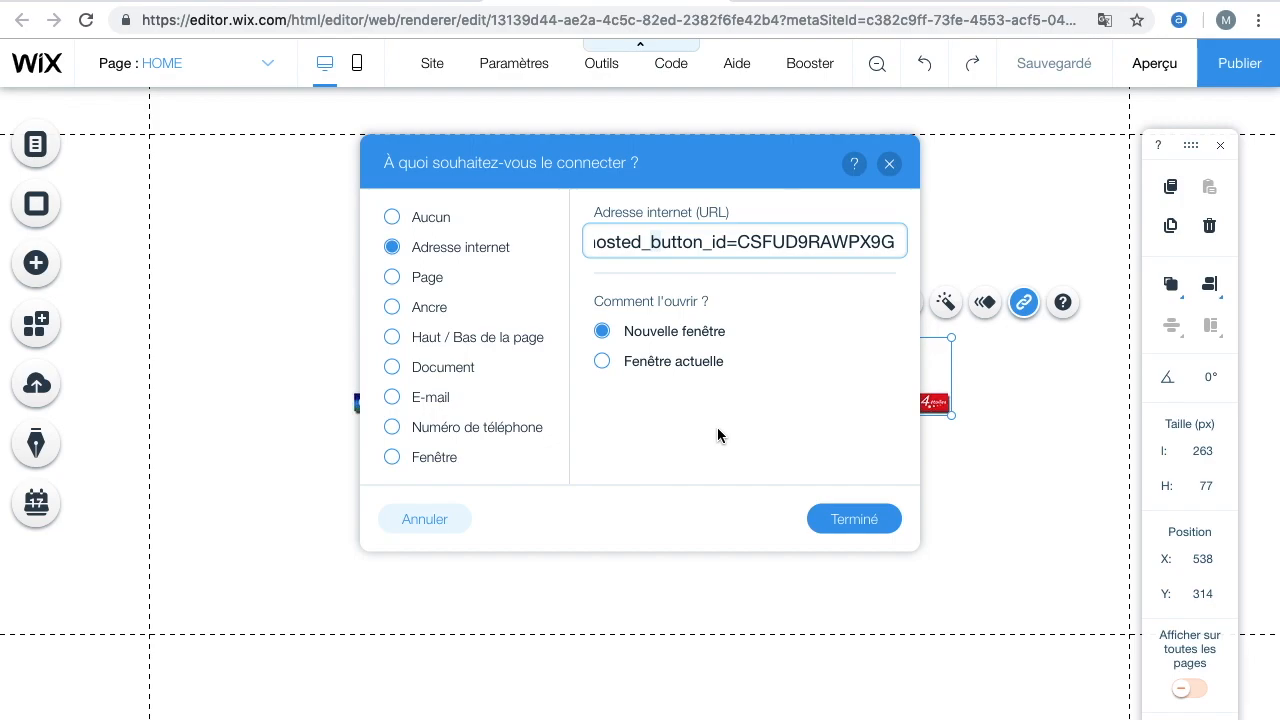
{"action": "left_click", "coordinate": [830, 537]}
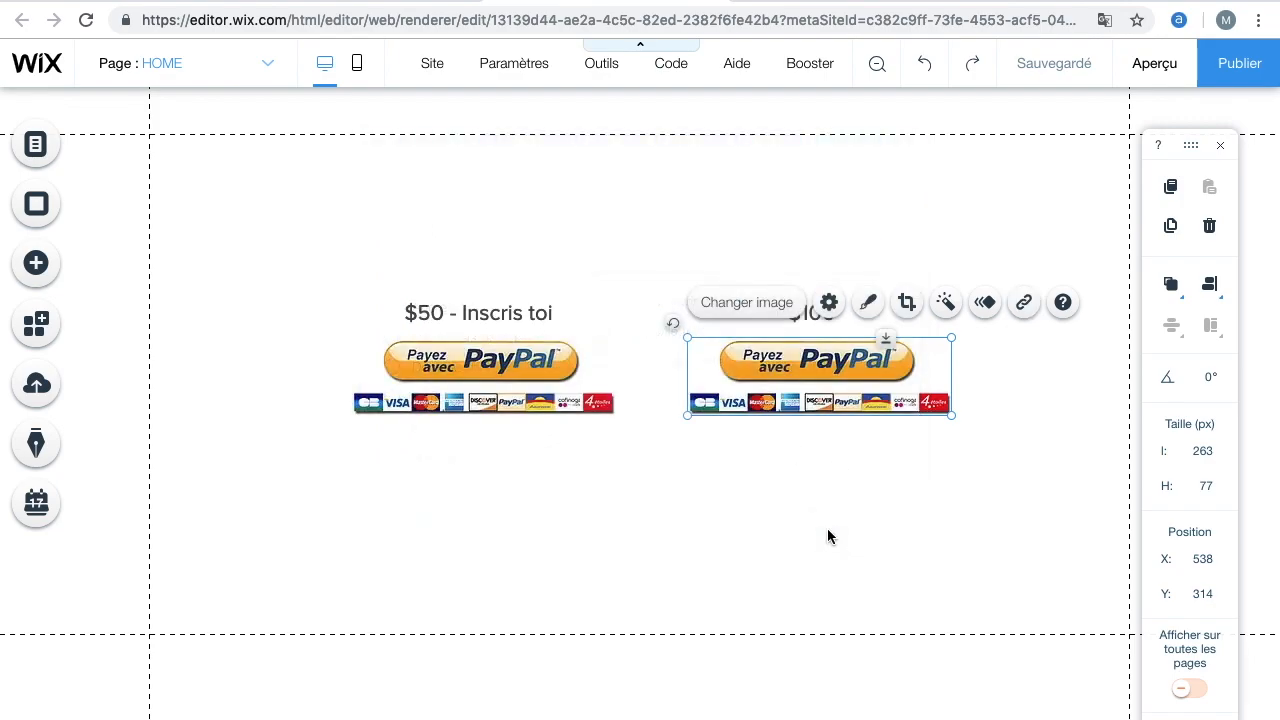
{"action": "left_click", "coordinate": [741, 517]}
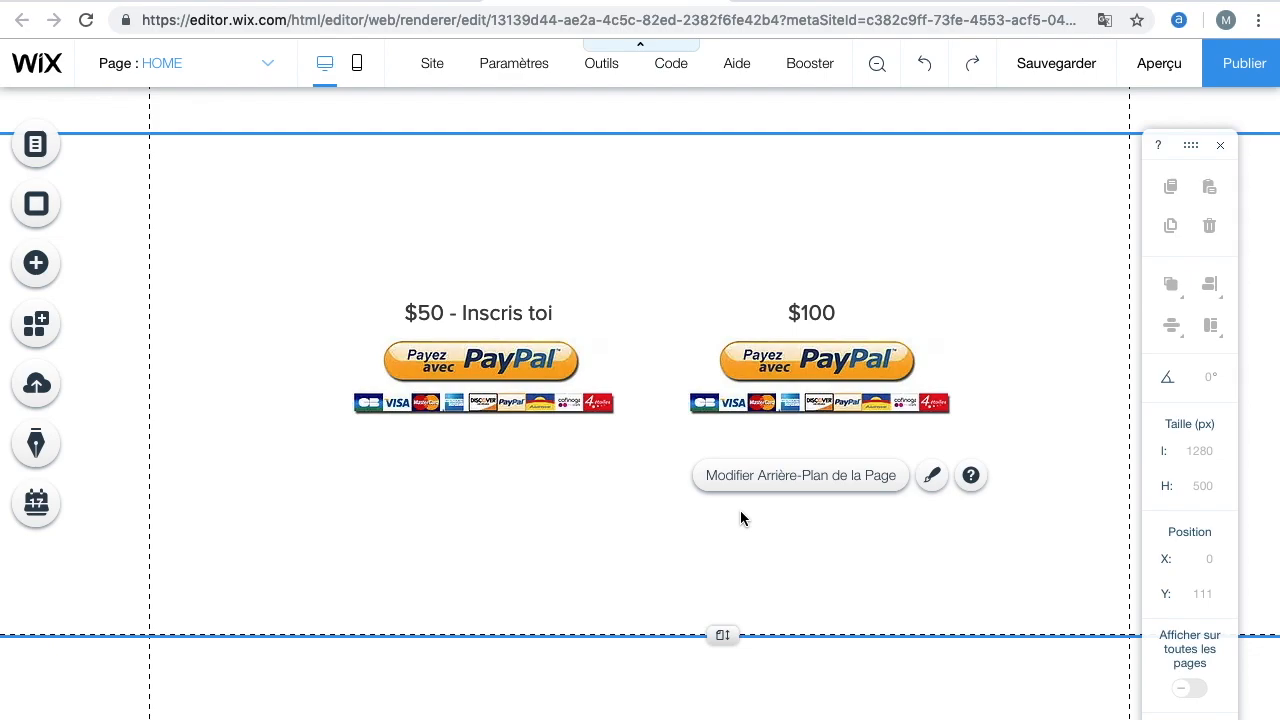
Preview the site and test the $50 PayPal button's link to the PayPal cart, then return to the editor
{"action": "left_click", "coordinate": [1141, 79]}
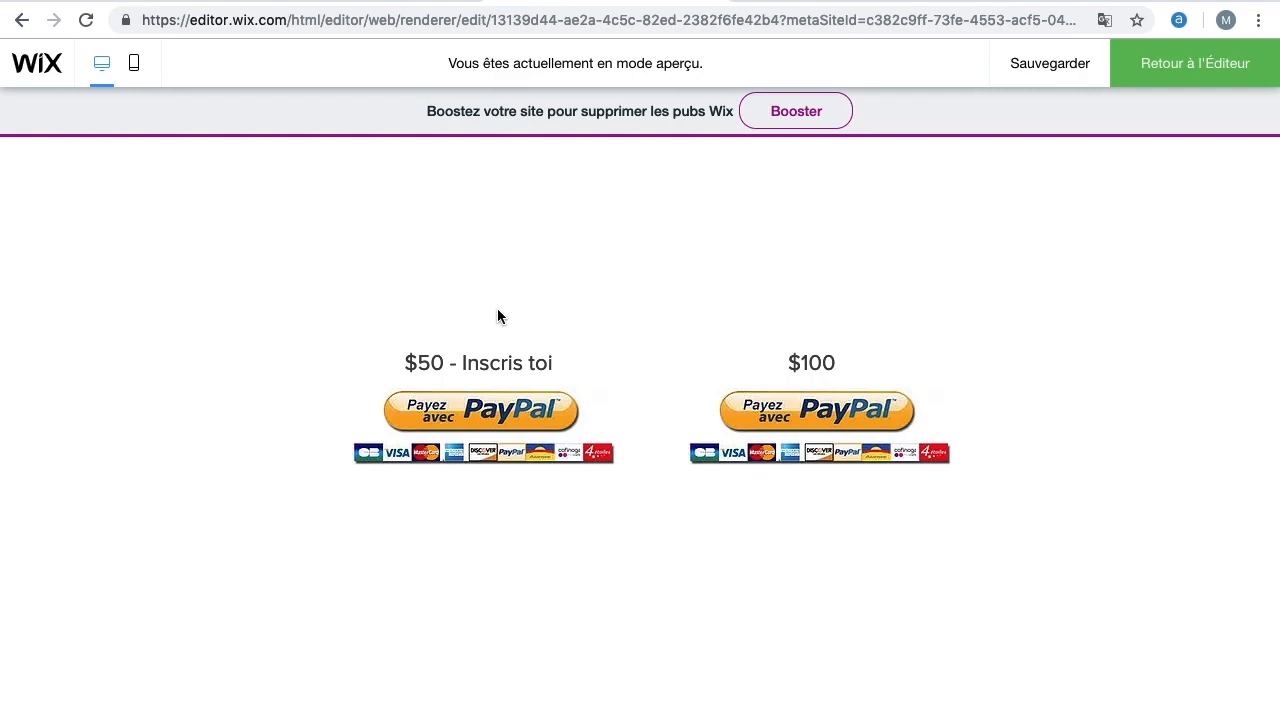
{"action": "left_click", "coordinate": [489, 395]}
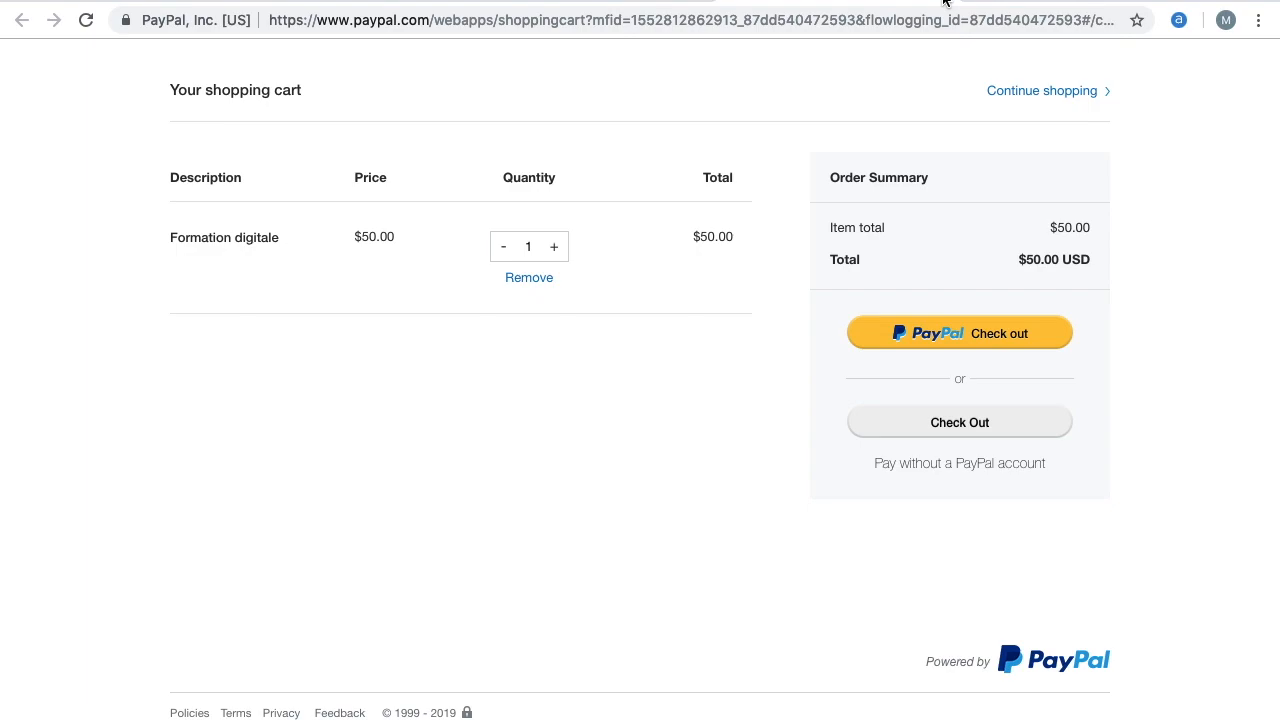
{"action": "left_click", "coordinate": [945, 1]}
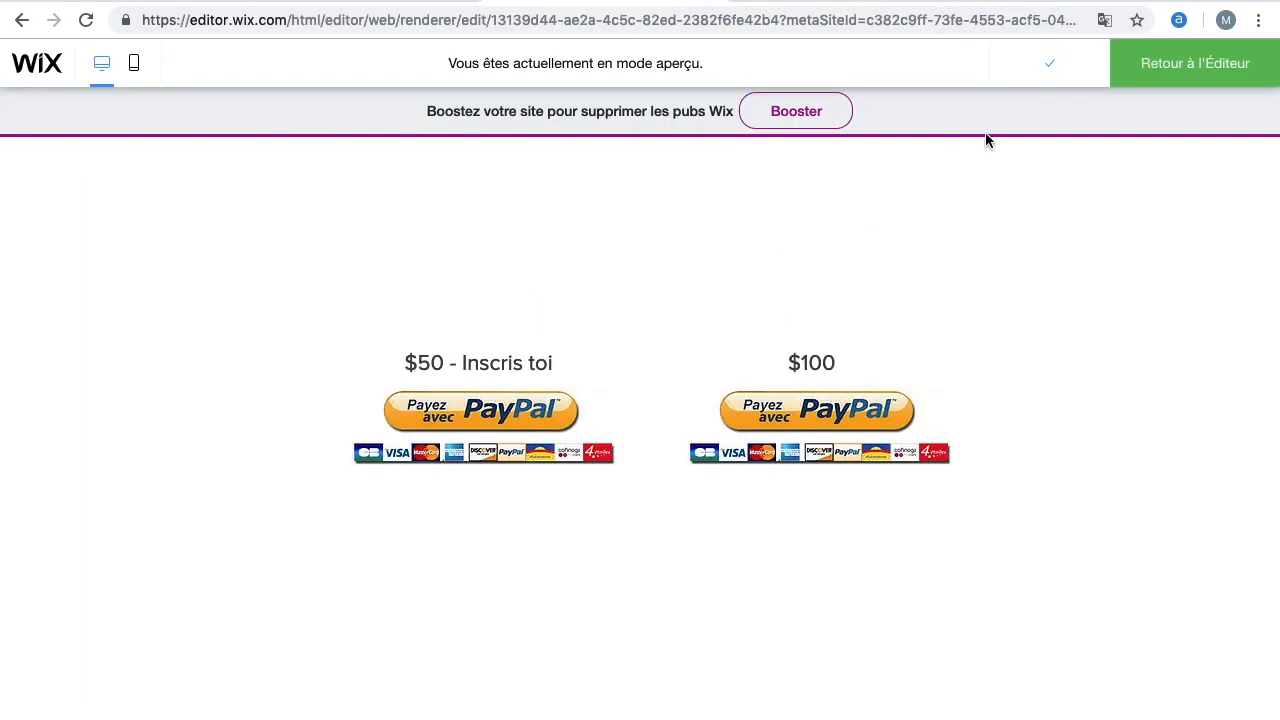
{"action": "left_click", "coordinate": [1189, 63]}
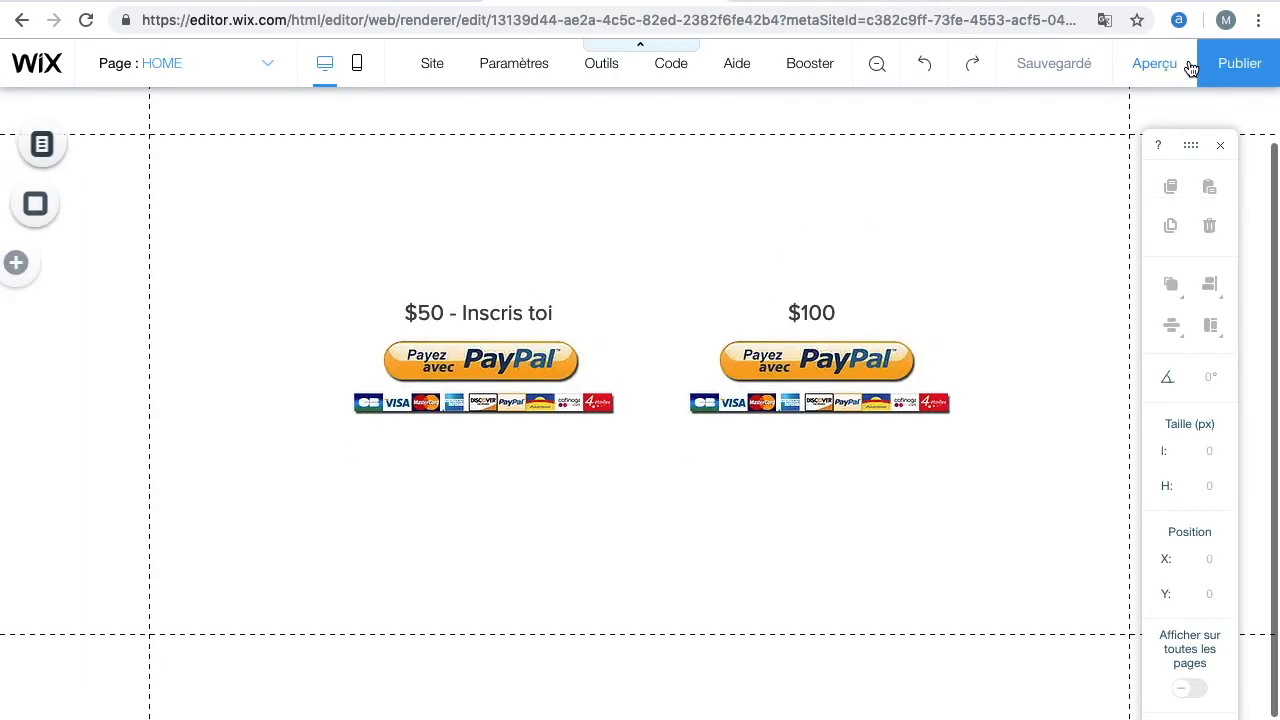
Switch to the mobile editor, skipping its introduction
{"action": "scroll", "coordinate": [314, 444], "scroll_direction": "down", "scroll_amount": 1}
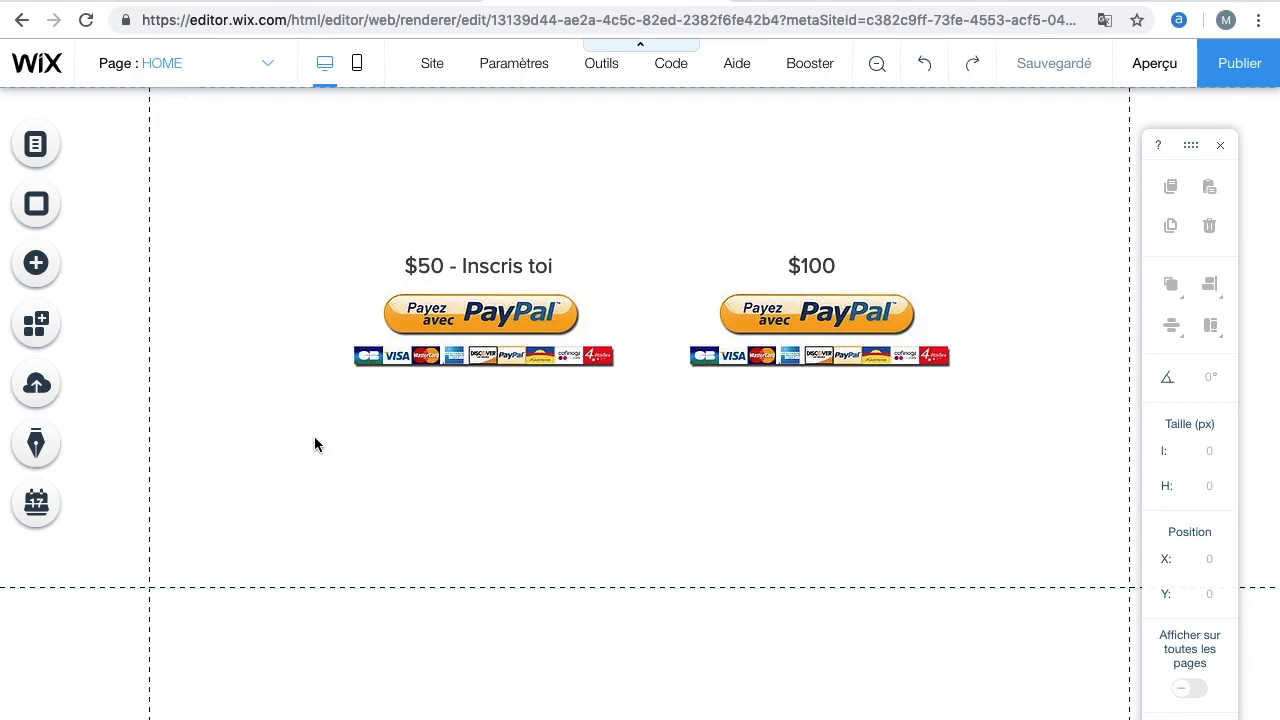
{"action": "scroll", "coordinate": [317, 432], "scroll_direction": "up", "scroll_amount": 2}
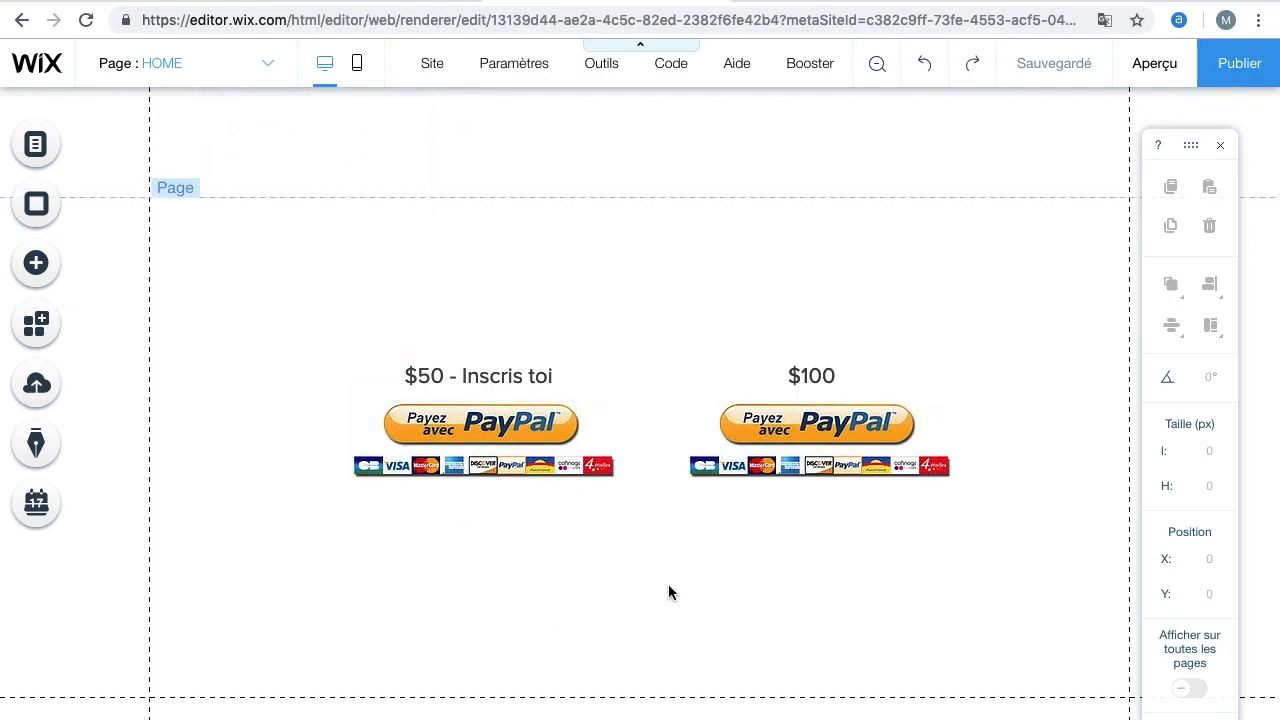
{"action": "left_click", "coordinate": [356, 78]}
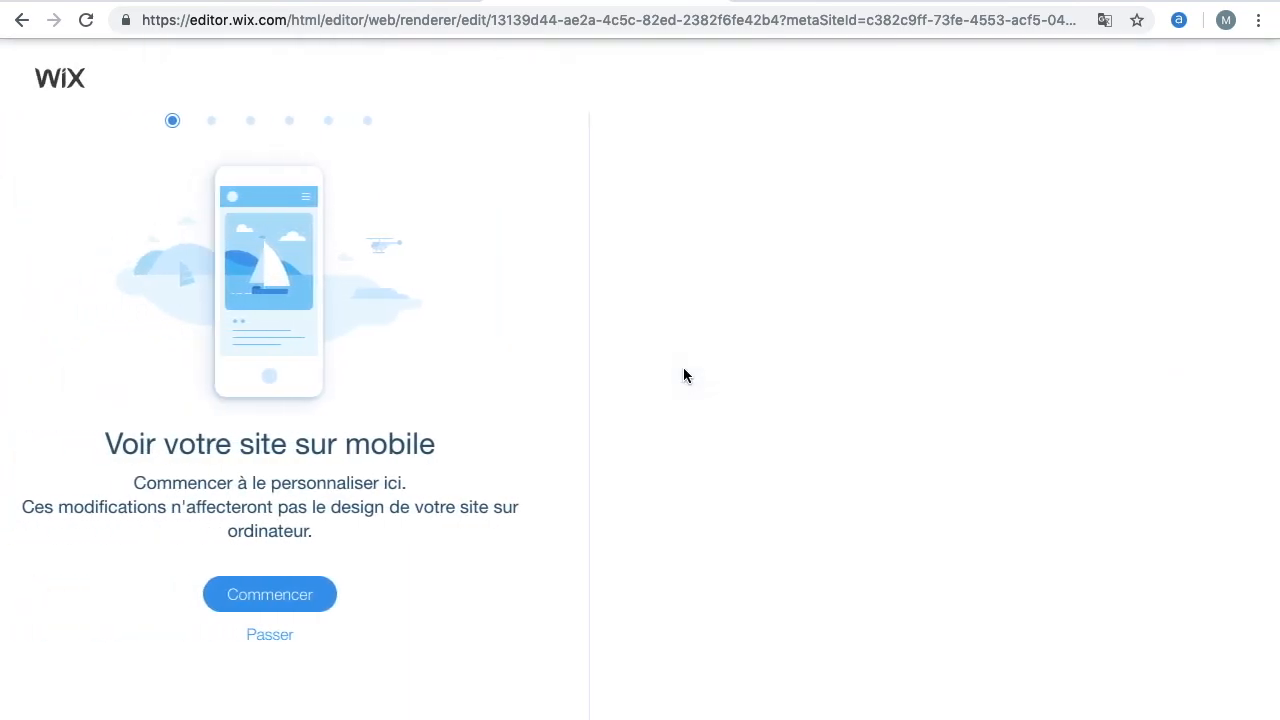
{"action": "left_click", "coordinate": [308, 648]}
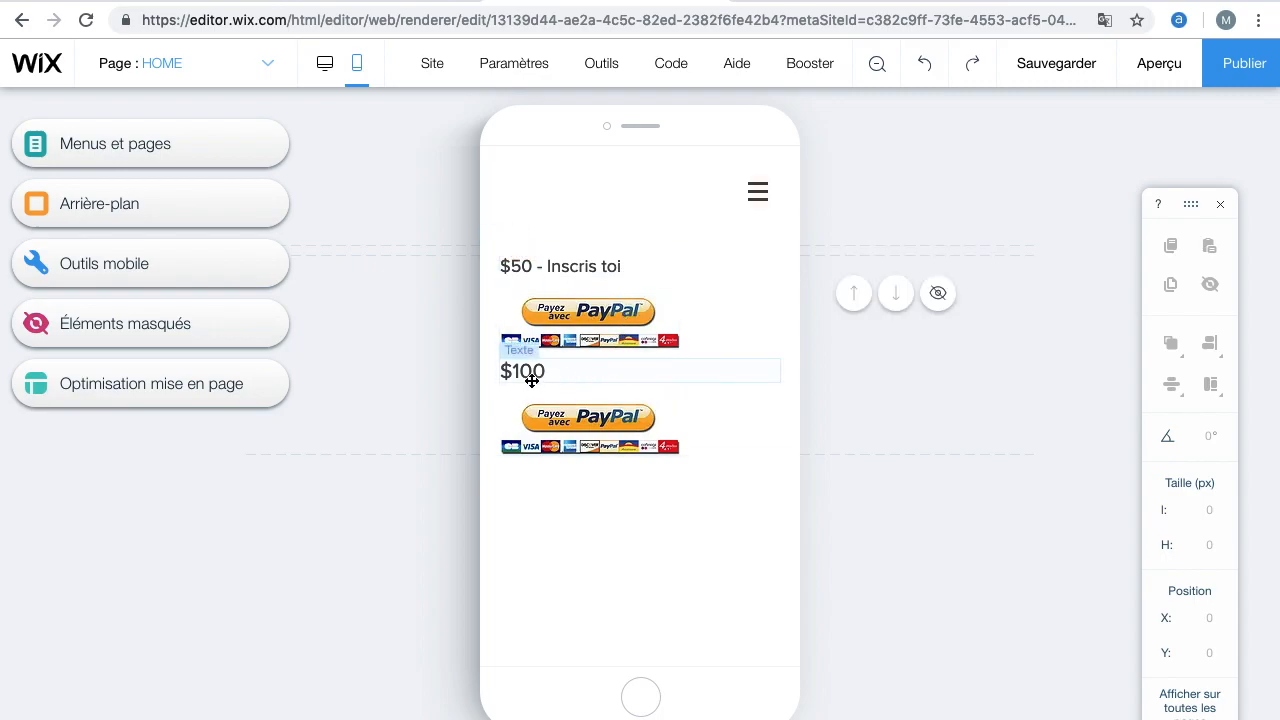
Center the $100 PayPal button and its $100 title on the mobile layout
{"action": "left_click", "coordinate": [647, 447]}
{"action": "left_click_drag", "start_coordinate": [647, 447], "coordinate": [693, 497]}
{"action": "left_click_drag", "start_coordinate": [694, 497], "coordinate": [694, 497]}
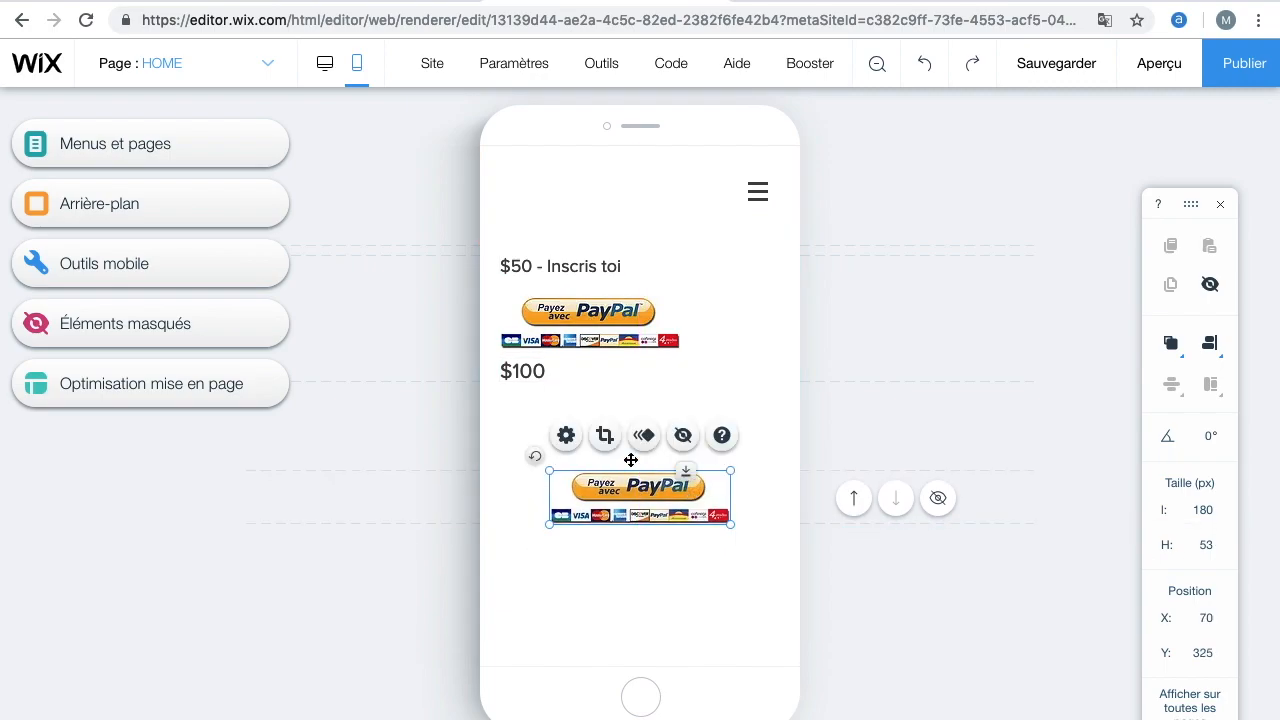
{"action": "left_click", "coordinate": [540, 371]}
{"action": "left_click_drag", "start_coordinate": [779, 373], "coordinate": [640, 456]}
Center the $50 PayPal button and its "$50 - Inscris toi" title on the mobile layout
{"action": "left_click", "coordinate": [627, 334]}
{"action": "left_click_drag", "start_coordinate": [627, 334], "coordinate": [674, 381]}
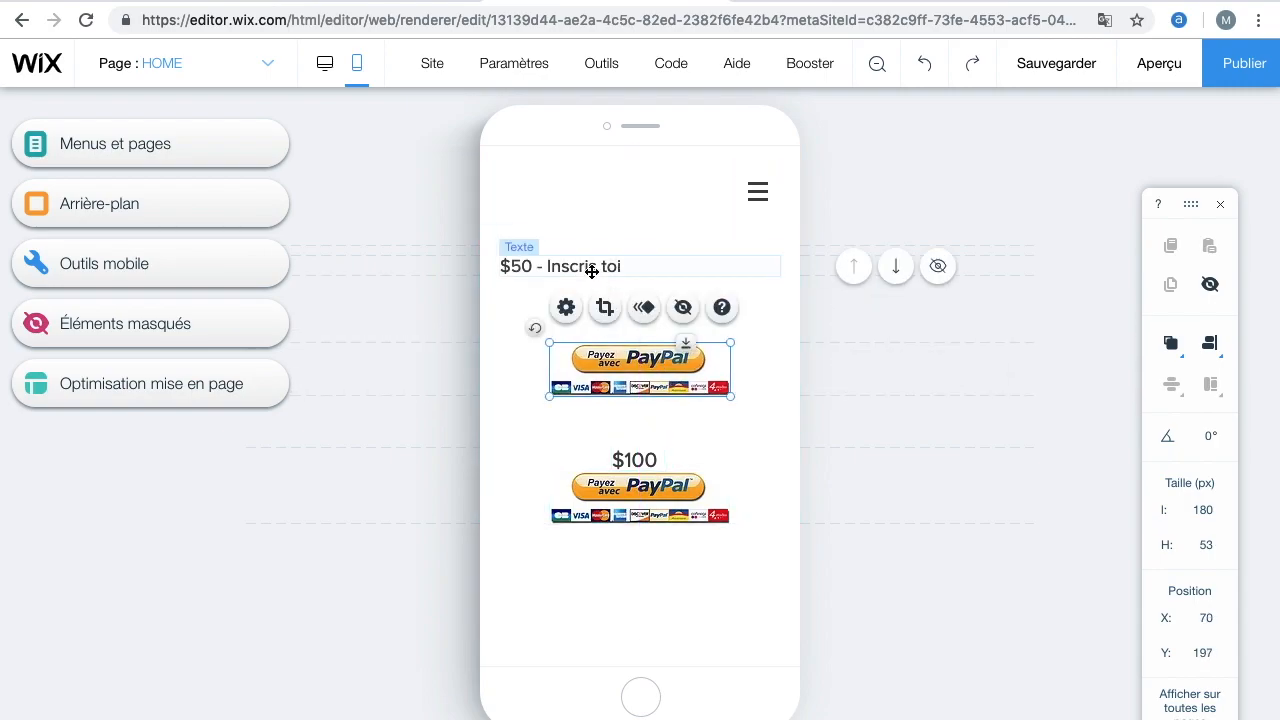
{"action": "left_click", "coordinate": [597, 268]}
{"action": "left_click_drag", "start_coordinate": [779, 268], "coordinate": [641, 322]}
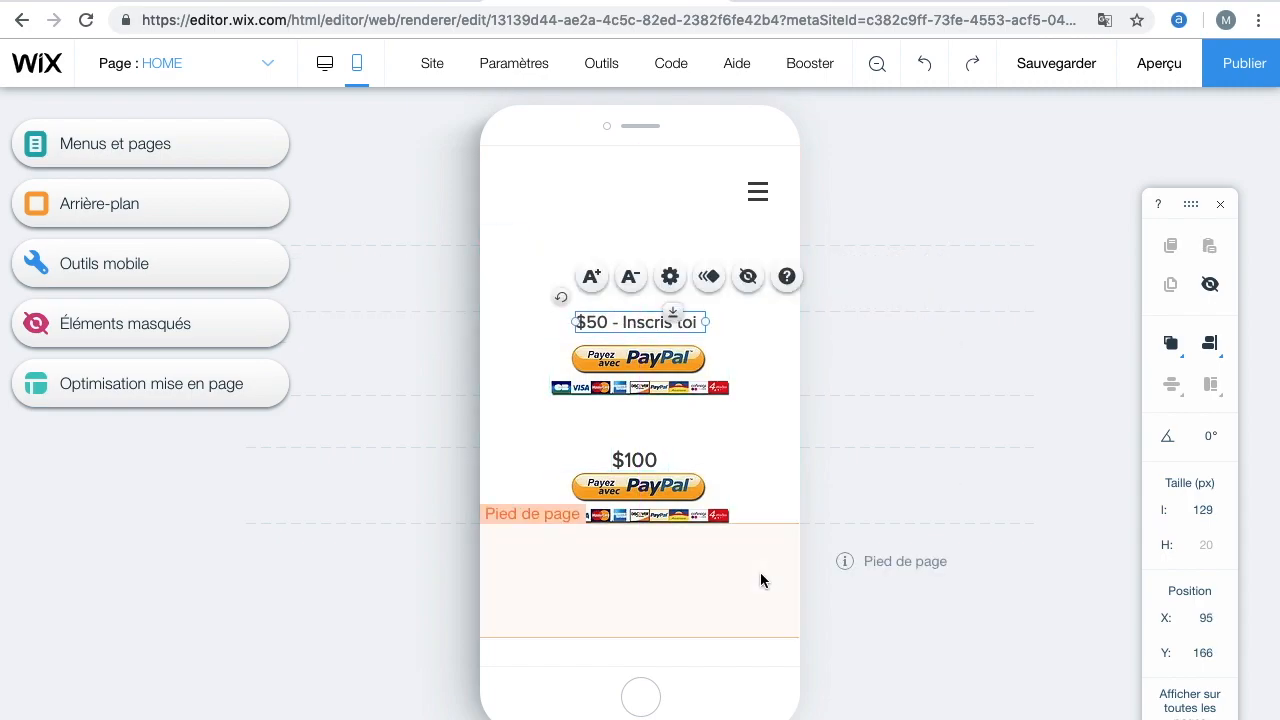
Save the site and switch back to the desktop editor
{"action": "key", "text": "ctrl+s"}
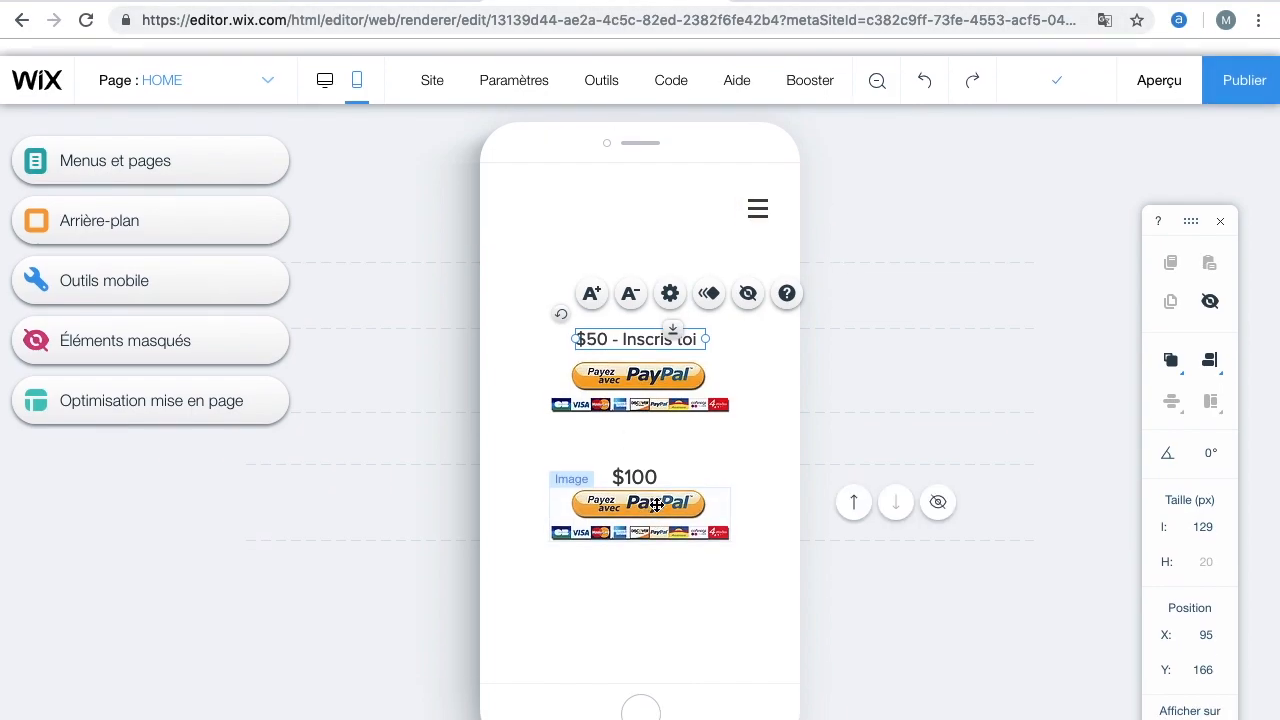
{"action": "left_click", "coordinate": [325, 63]}
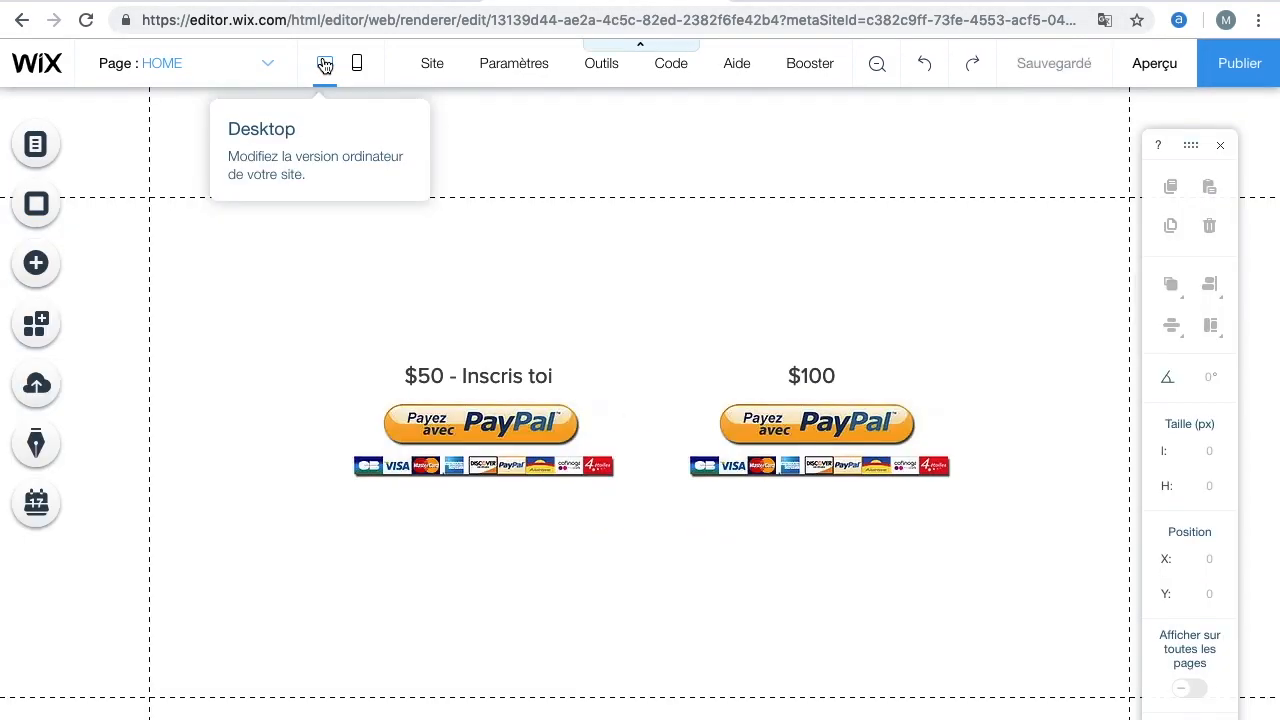